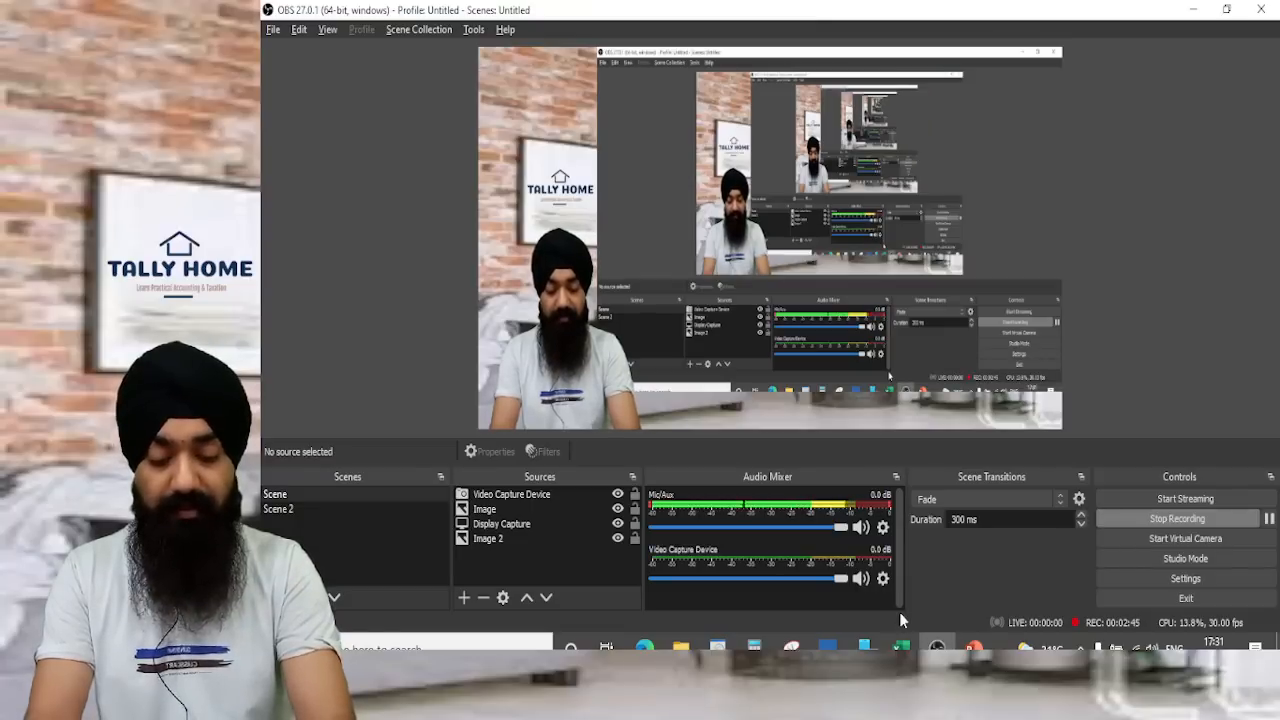
# Step: Switch the recording to Scene 2 and bring the Book1 workbook in Excel to the front
pyautogui.press('Down')
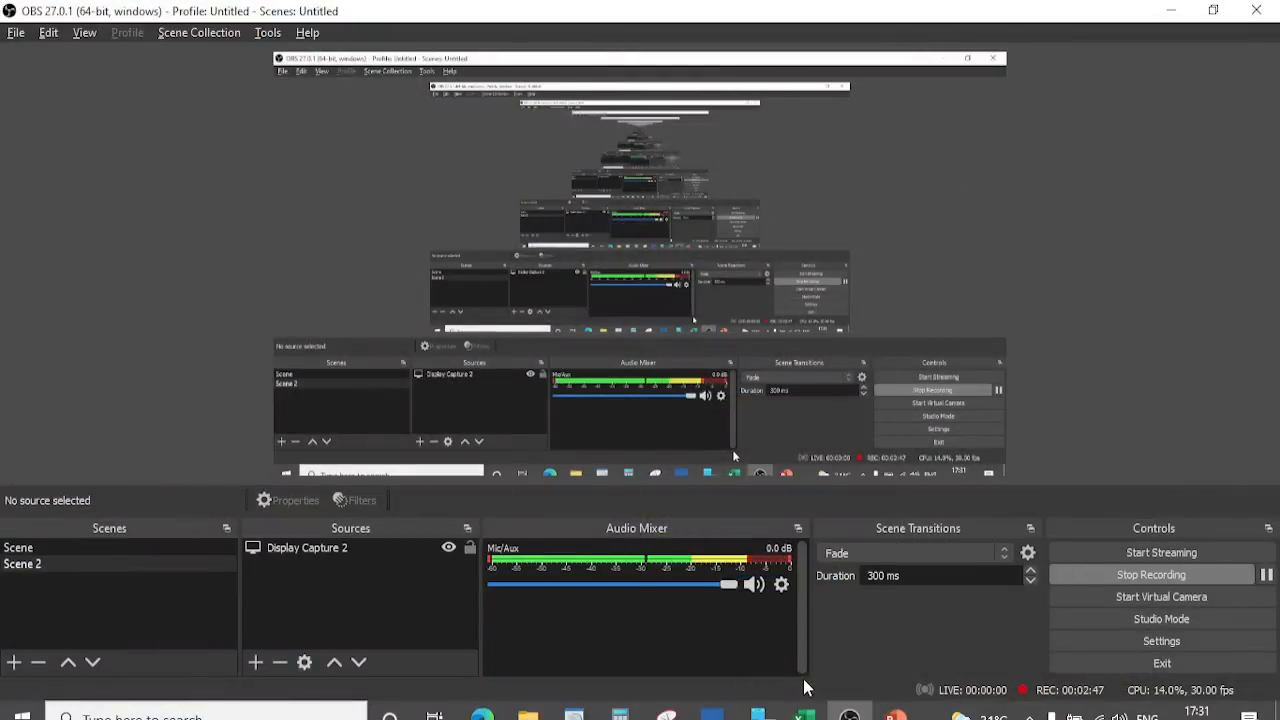
pyautogui.hotkey('alt', 'Tab')
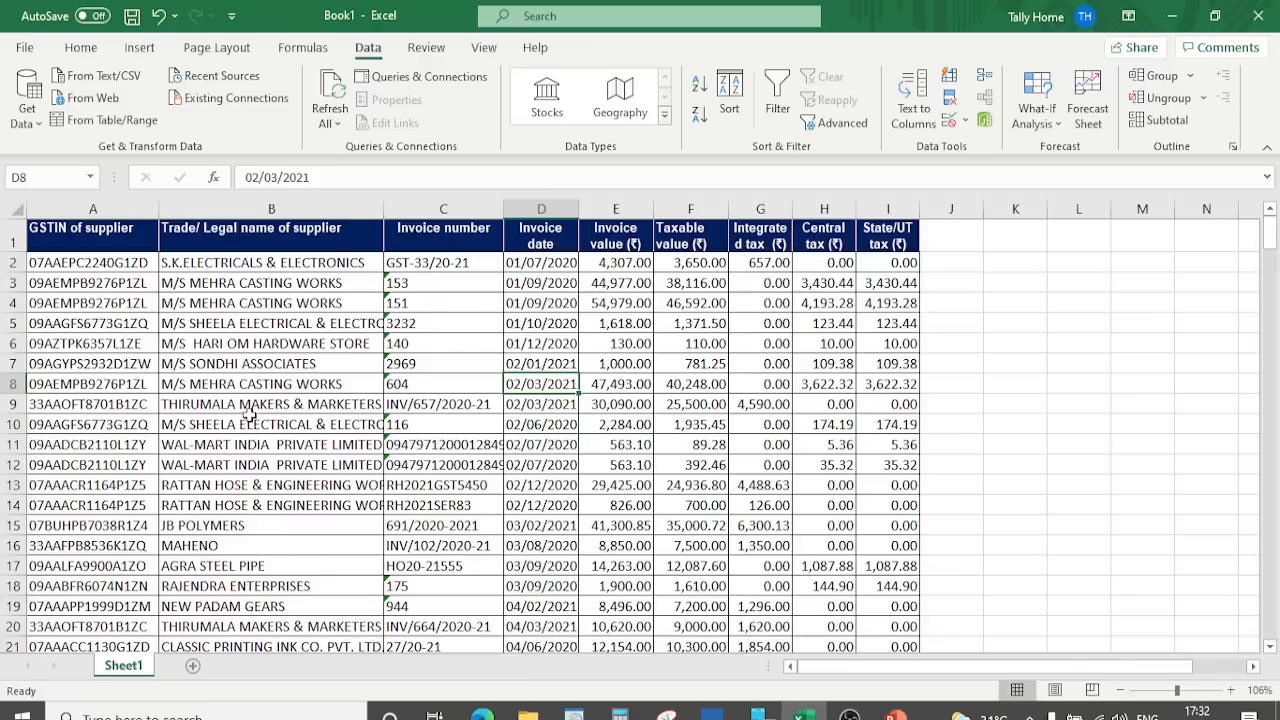
# Step: Look through the unsorted supplier names in the Trade/Legal name column and return to its header
pyautogui.click(200, 302)
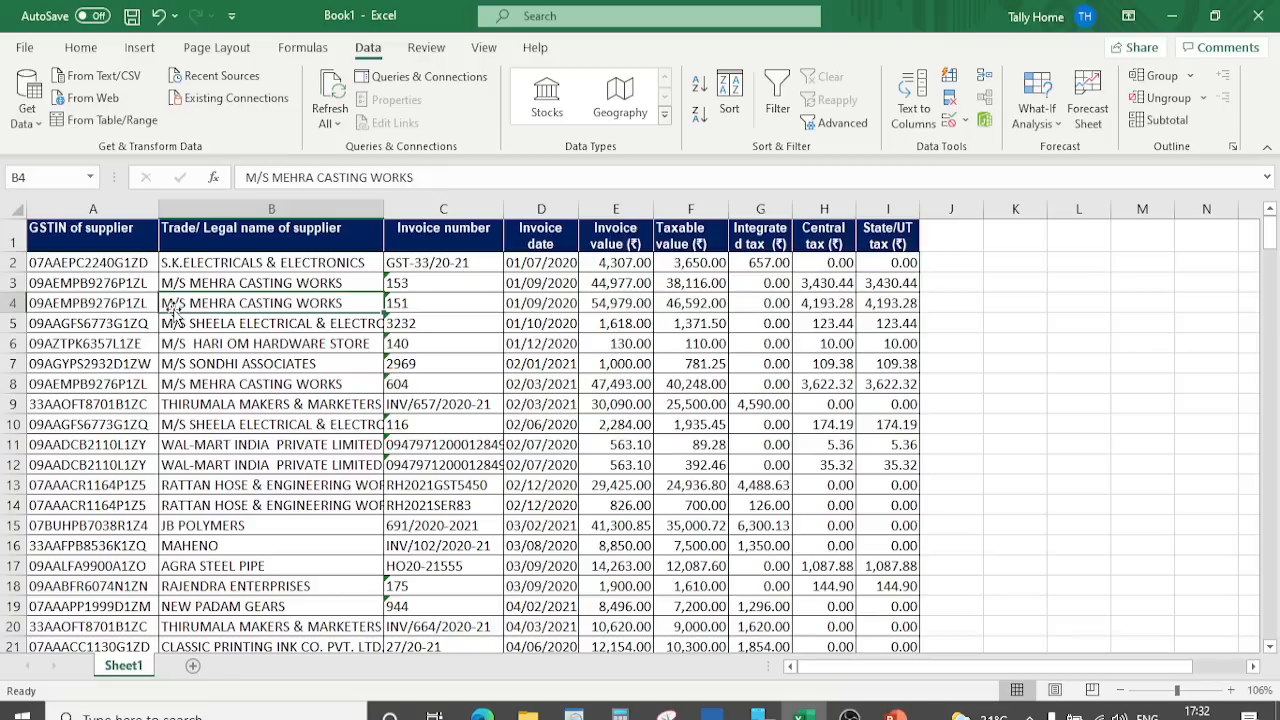
pyautogui.press('Down')
pyautogui.press('Up')
pyautogui.press('Down')
pyautogui.press('Down')
pyautogui.press('Down')
pyautogui.press('Down')
pyautogui.press('Down')
pyautogui.press('Down')
pyautogui.press('Down')
pyautogui.press('Down')
pyautogui.press('Down')
pyautogui.press('Down')
pyautogui.press('Down')
pyautogui.press('Down')
pyautogui.press('Down')
pyautogui.press('Down')
pyautogui.press('Down')
pyautogui.press('Down')
pyautogui.press('Down')
pyautogui.press('Down')
pyautogui.press('Down')
pyautogui.press('Down')
pyautogui.press('Down')
pyautogui.press('Down')
pyautogui.press('Down')
pyautogui.press('Down')
pyautogui.press('Down')
pyautogui.press('Down')
pyautogui.press('Down')
pyautogui.press('Down')
pyautogui.press('Down')
pyautogui.press('Down')
pyautogui.press('Down')
pyautogui.press('Down')
pyautogui.press('Down')
pyautogui.press('Down')
pyautogui.press('Down')
pyautogui.press('Down')
pyautogui.press('Down')
pyautogui.press('Down')
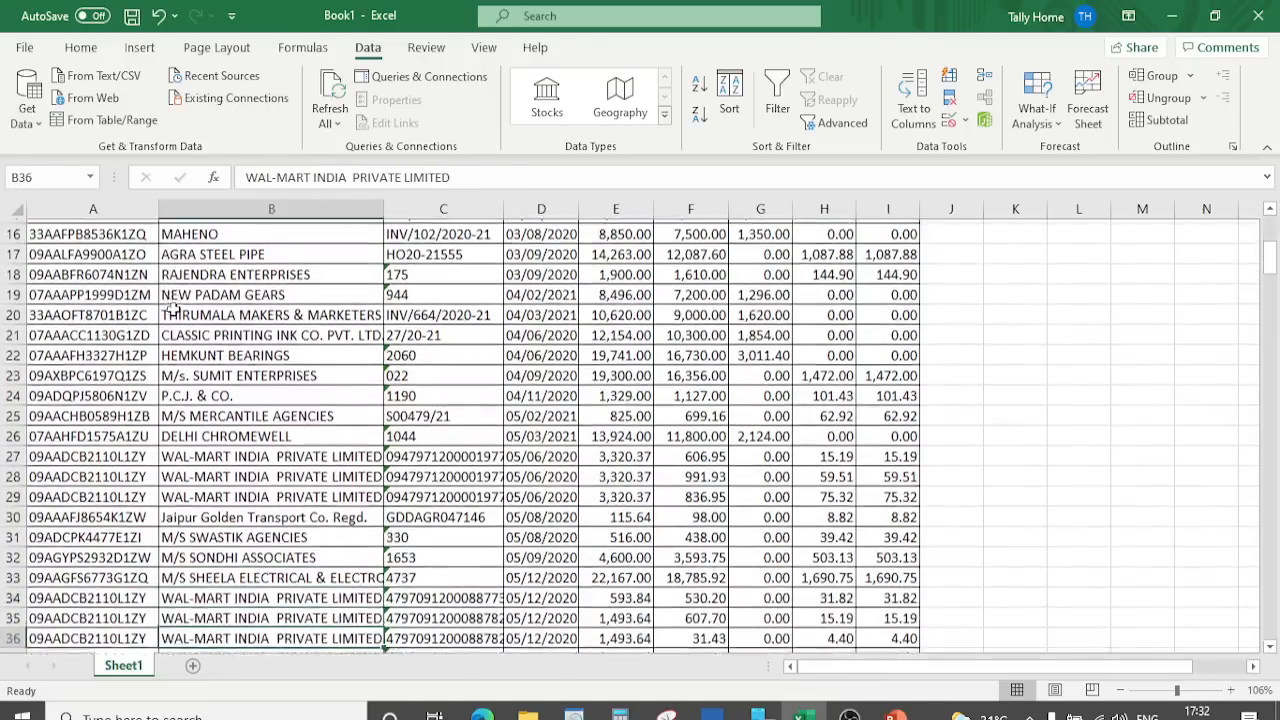
pyautogui.press('Down')
pyautogui.press('Down')
pyautogui.press('Down')
pyautogui.press('Down')
pyautogui.press('Down')
pyautogui.press('Down')
pyautogui.press('Down')
pyautogui.press('Down')
pyautogui.press('Down')
pyautogui.press('Down')
pyautogui.press('Down')
pyautogui.press('Down')
pyautogui.press('Up')
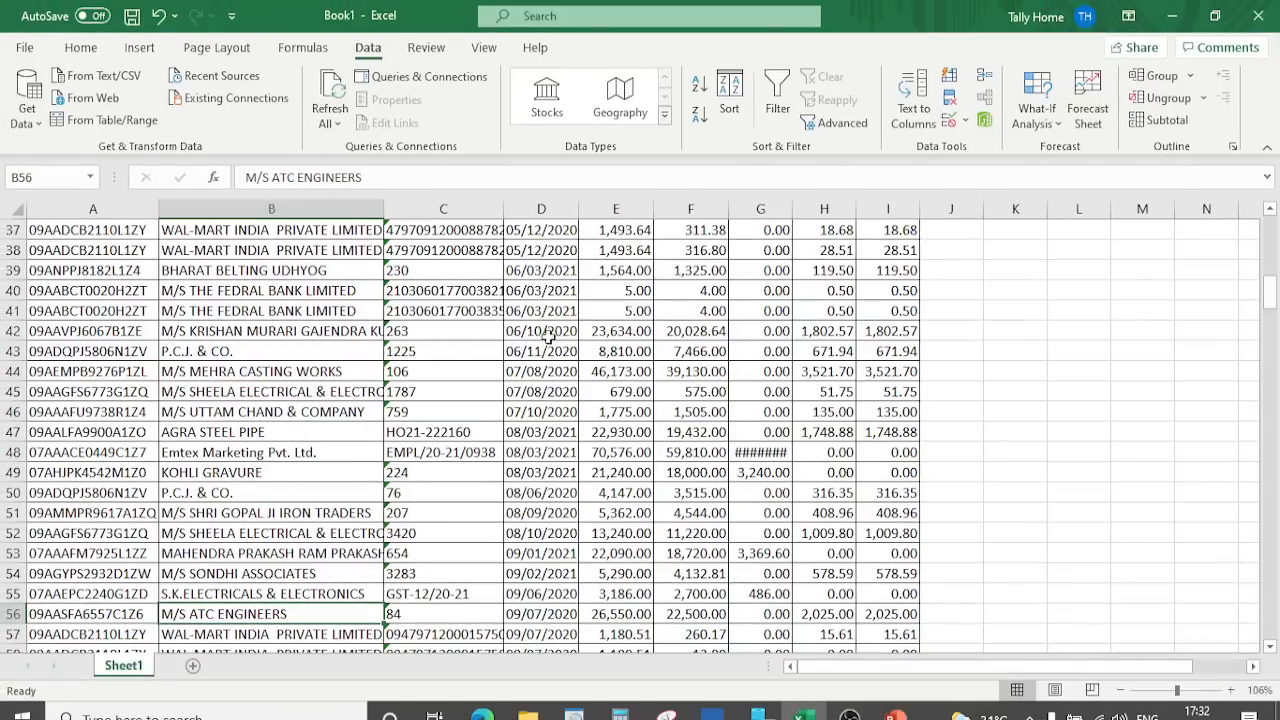
pyautogui.press('Down')
pyautogui.press('Down')
pyautogui.press('Down')
pyautogui.press('Down')
pyautogui.press('Down')
pyautogui.press('Down')
pyautogui.press('Down')
pyautogui.press('Down')
pyautogui.press('Down')
pyautogui.press('Down')
pyautogui.press('Down')
pyautogui.press('Down')
pyautogui.press('Down')
pyautogui.press('Down')
pyautogui.press('Up')
pyautogui.press('Up')
pyautogui.press('Up')
pyautogui.press('Up')
pyautogui.press('Up')
pyautogui.press('Up')
pyautogui.press('Up')
pyautogui.press('Up')
pyautogui.press('Up')
pyautogui.press('Up')
pyautogui.press('Up')
pyautogui.press('Up')
pyautogui.press('Up')
pyautogui.press('Up')
pyautogui.press('Up')
pyautogui.press('Up')
pyautogui.press('Up')
pyautogui.press('Up')
pyautogui.press('Up')
pyautogui.press('Up')
pyautogui.press('Up')
pyautogui.press('Up')
pyautogui.press('Up')
pyautogui.press('Up')
pyautogui.press('Up')
pyautogui.press('Up')
pyautogui.press('Up')
pyautogui.press('Up')
pyautogui.press('Up')
pyautogui.press('Up')
pyautogui.press('Up')
pyautogui.press('Up')
pyautogui.press('Up')
pyautogui.press('Up')
pyautogui.press('Up')
pyautogui.press('Up')
pyautogui.press('Up')
pyautogui.press('Up')
pyautogui.press('Up')
pyautogui.press('Up')
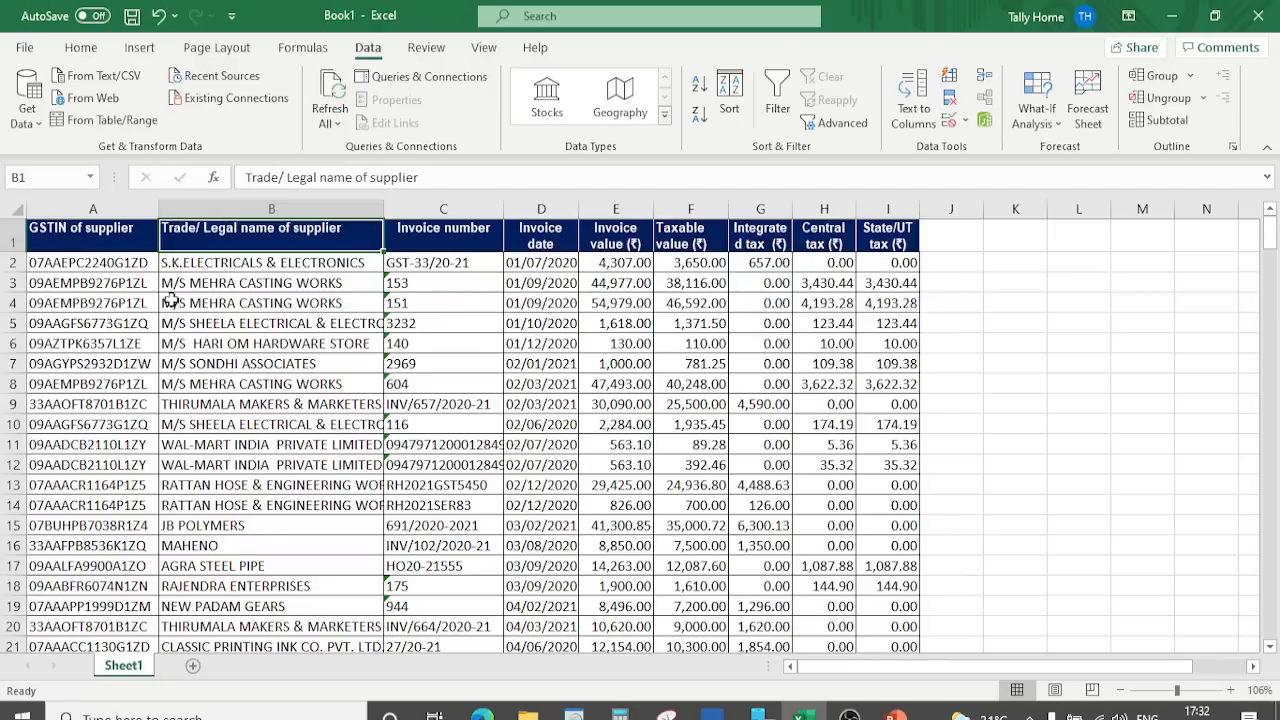
# Step: Sort the invoice table by Trade/Legal name of supplier in ascending (A to Z) order
pyautogui.click(73, 249)
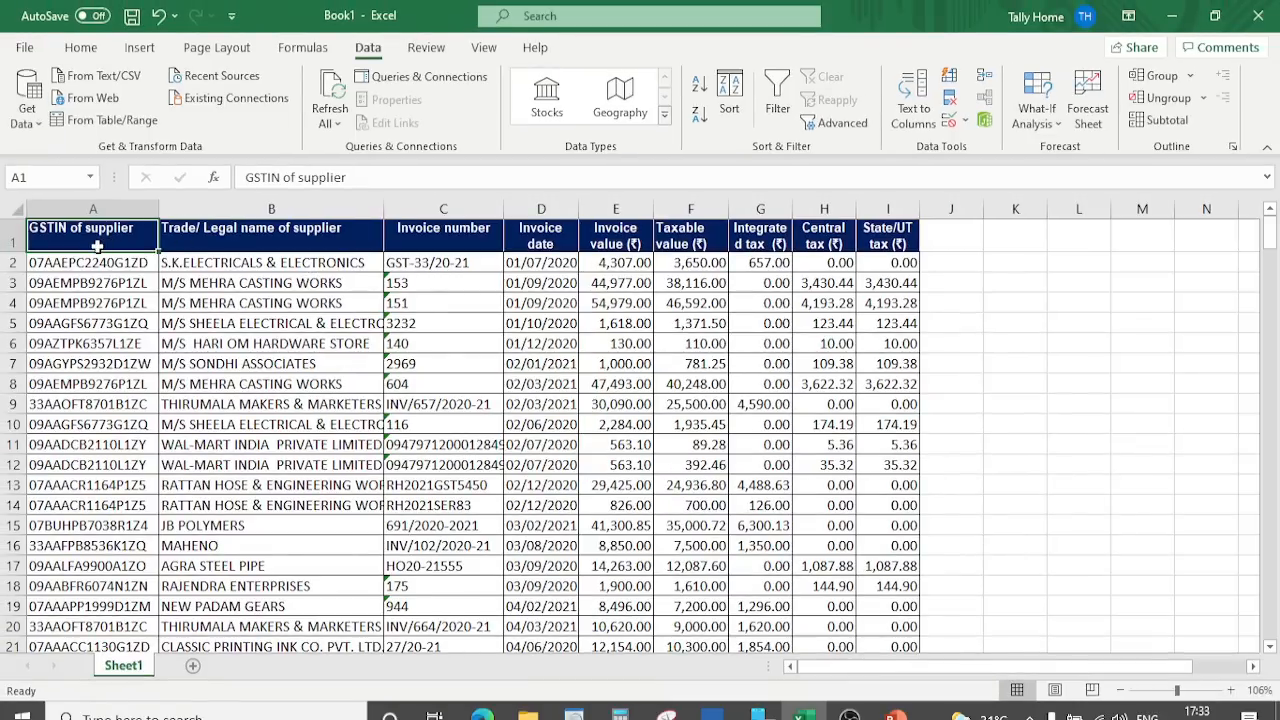
pyautogui.click(232, 246)
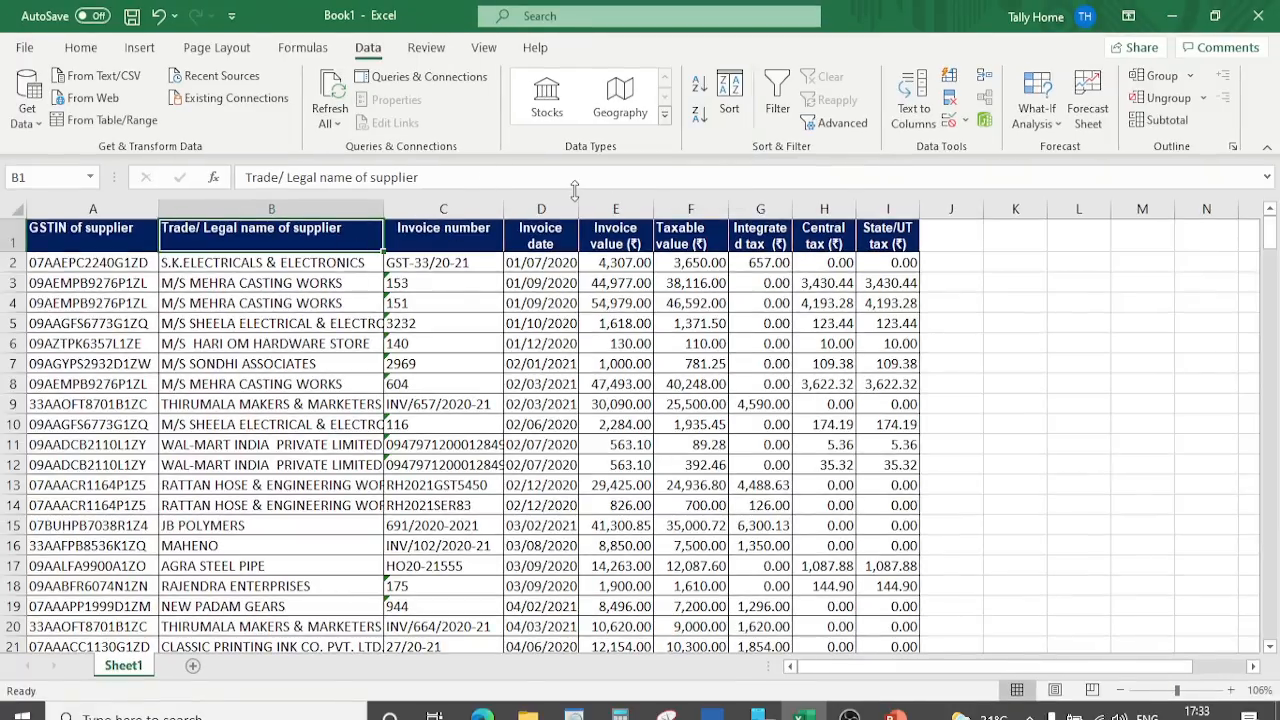
pyautogui.click(699, 89)
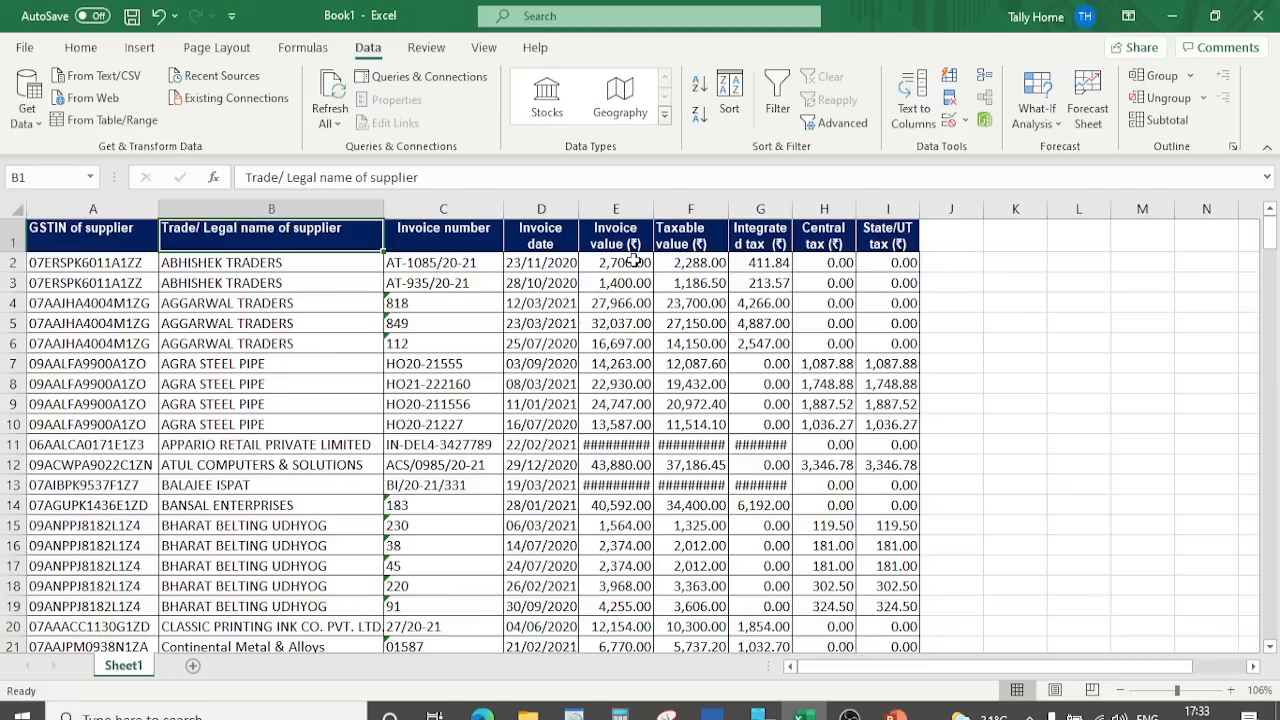
# Step: Check the combined invoice value of the two ABHISHEK TRADERS rows and review how the sorted supplier names are grouped
pyautogui.click(598, 267)
pyautogui.hotkey('shift', 'Down')
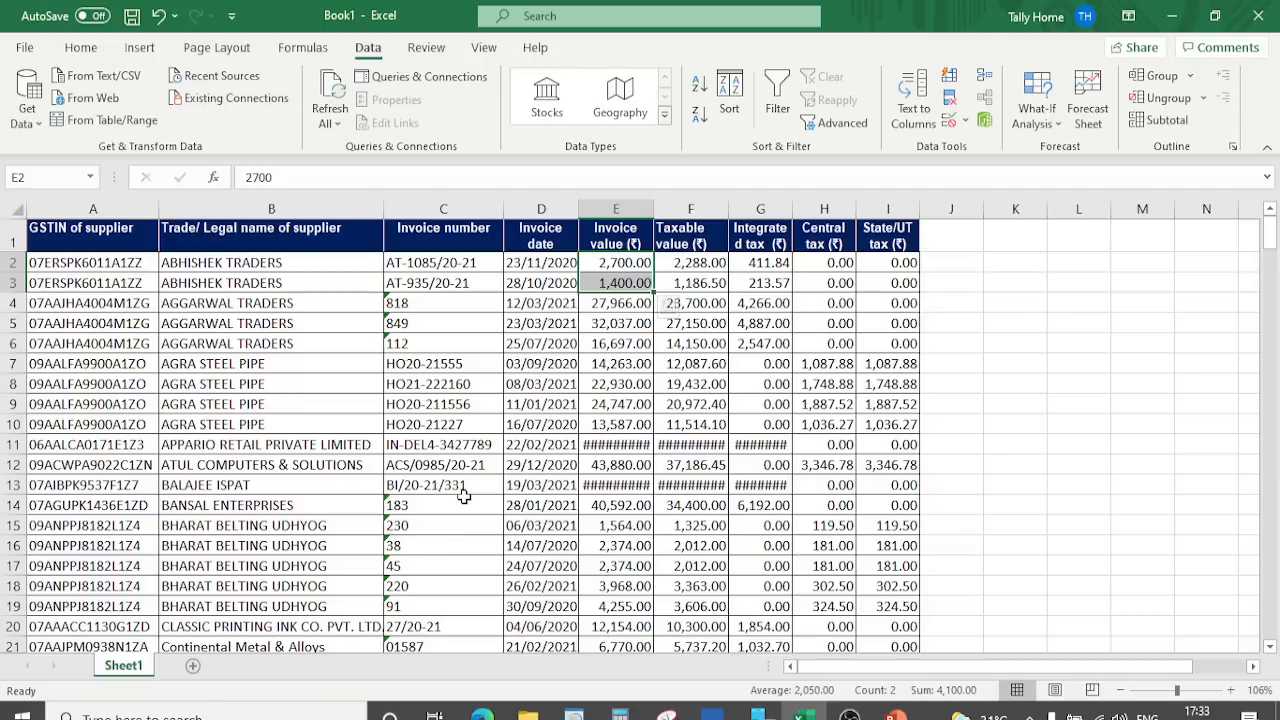
pyautogui.click(245, 347)
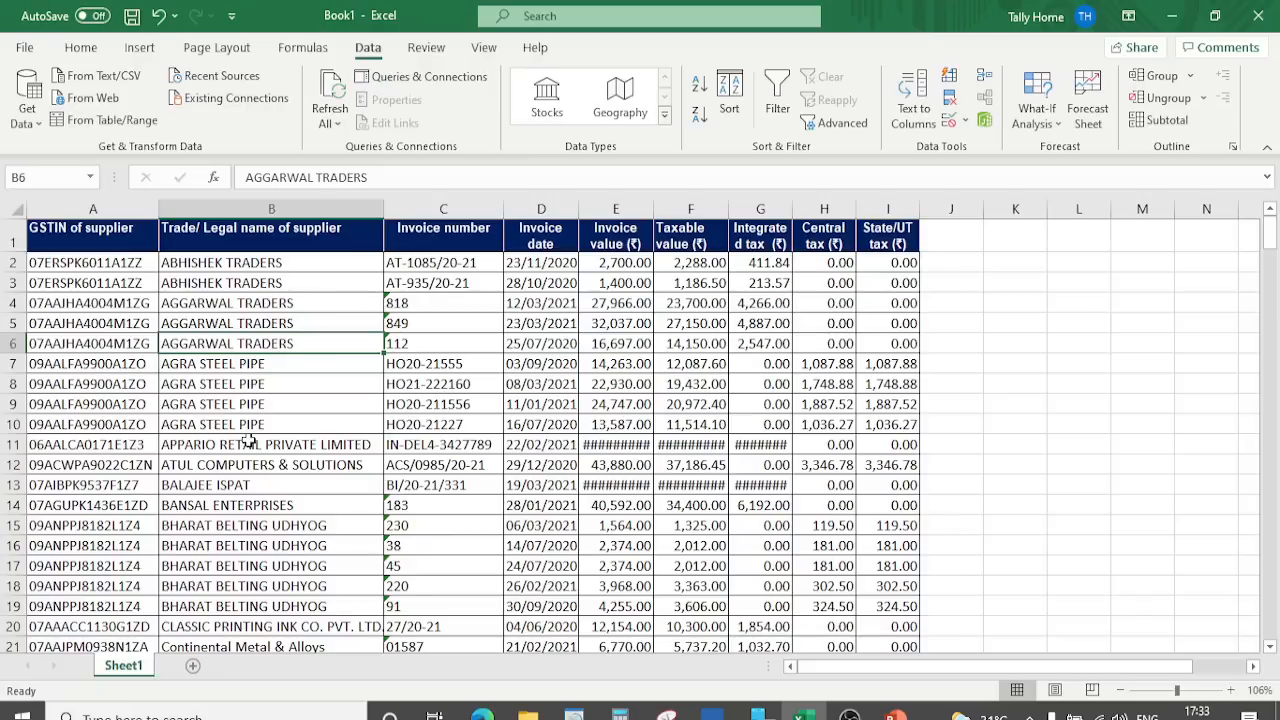
pyautogui.click(256, 548)
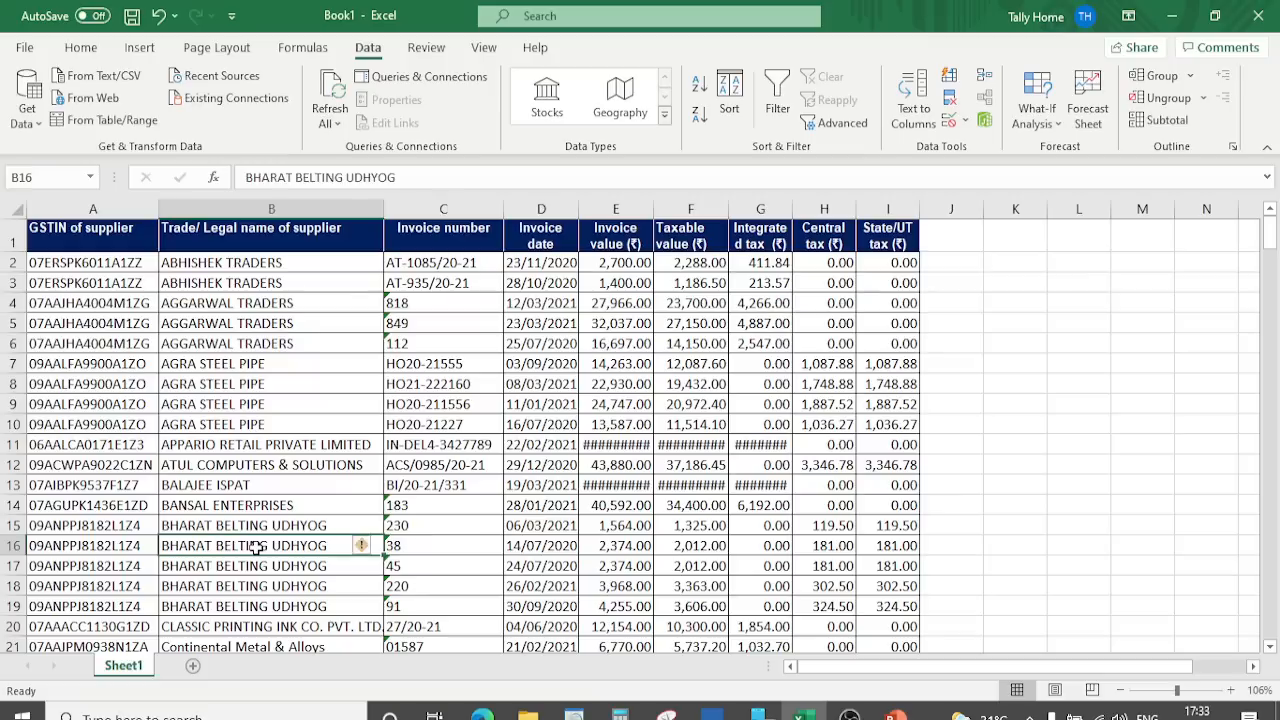
pyautogui.press('Right')
pyautogui.press('Down')
pyautogui.press('Down')
pyautogui.press('Down')
pyautogui.press('Down')
pyautogui.press('Down')
pyautogui.press('Down')
pyautogui.press('Down')
pyautogui.press('Down')
pyautogui.press('Down')
pyautogui.press('Down')
pyautogui.press('Down')
pyautogui.press('Down')
pyautogui.press('Down')
pyautogui.press('Down')
pyautogui.press('Down')
pyautogui.press('Down')
pyautogui.press('Down')
pyautogui.press('Down')
pyautogui.press('Down')
pyautogui.press('Down')
pyautogui.press('Down')
pyautogui.press('Left')
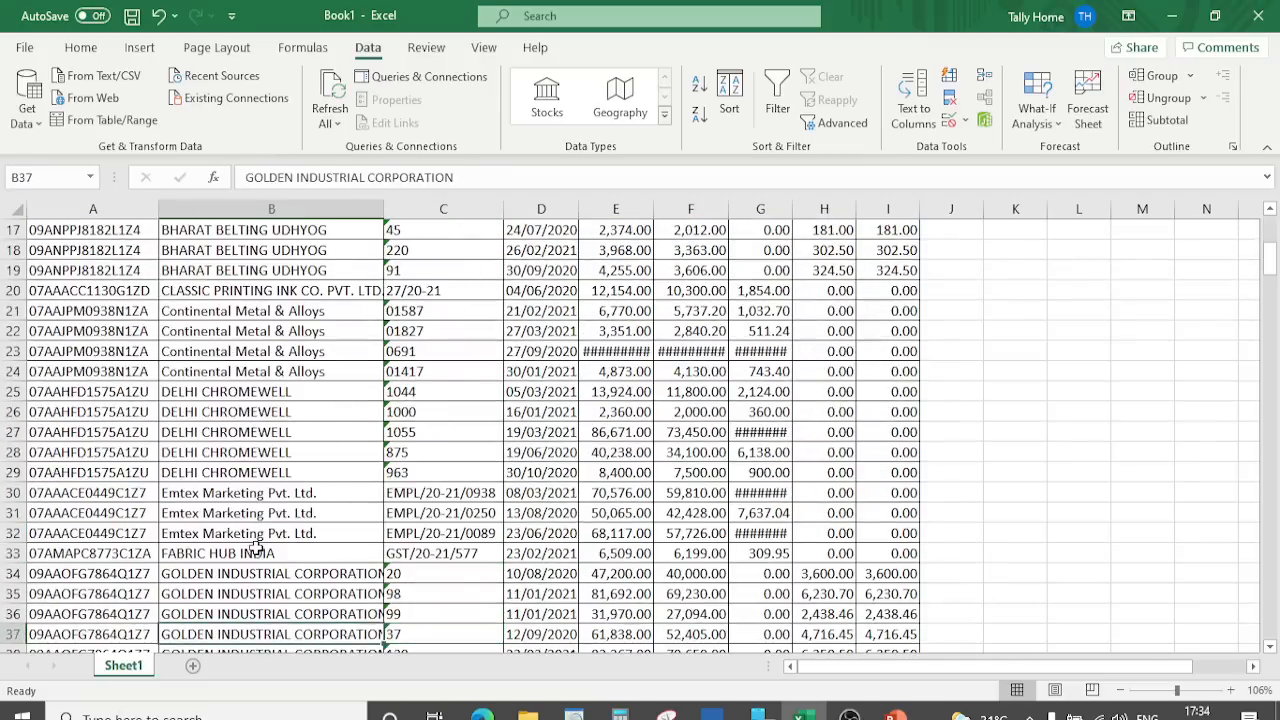
# Step: Review the sorted supplier groups back up to the table's header row
pyautogui.press('Left')
pyautogui.press('Down')
pyautogui.press('Down')
pyautogui.press('Down')
pyautogui.press('Down')
pyautogui.press('Up')
pyautogui.press('Up')
pyautogui.press('Up')
pyautogui.press('Up')
pyautogui.press('Up')
pyautogui.press('Up')
pyautogui.press('Up')
pyautogui.press('Up')
pyautogui.press('Up')
pyautogui.press('Up')
pyautogui.press('Up')
pyautogui.press('Up')
pyautogui.press('Up')
pyautogui.press('Up')
pyautogui.press('Up')
pyautogui.press('Up')
pyautogui.press('Up')
pyautogui.press('Up')
pyautogui.press('Up')
pyautogui.press('Up')
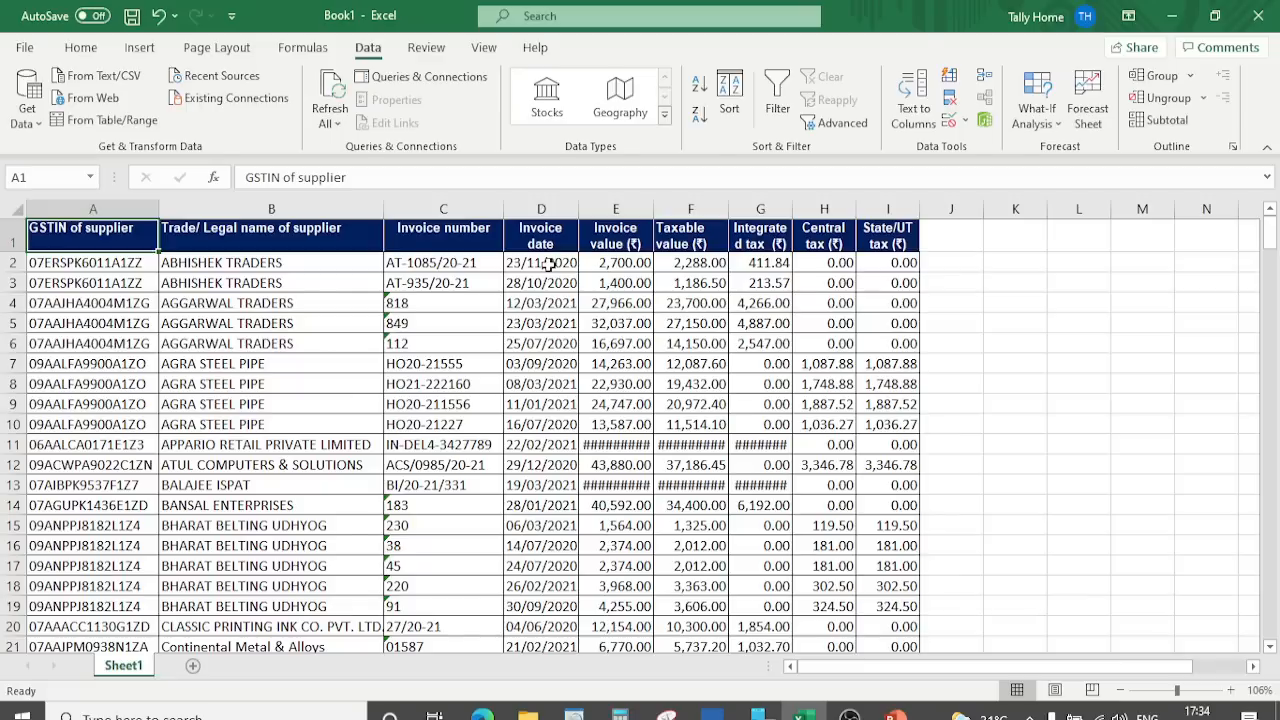
# Step: Add Sum subtotals at each change in Trade/ Legal name of supplier for Invoice value, Taxable value, Integrated tax, Central tax and State/UT tax
pyautogui.click(302, 234)
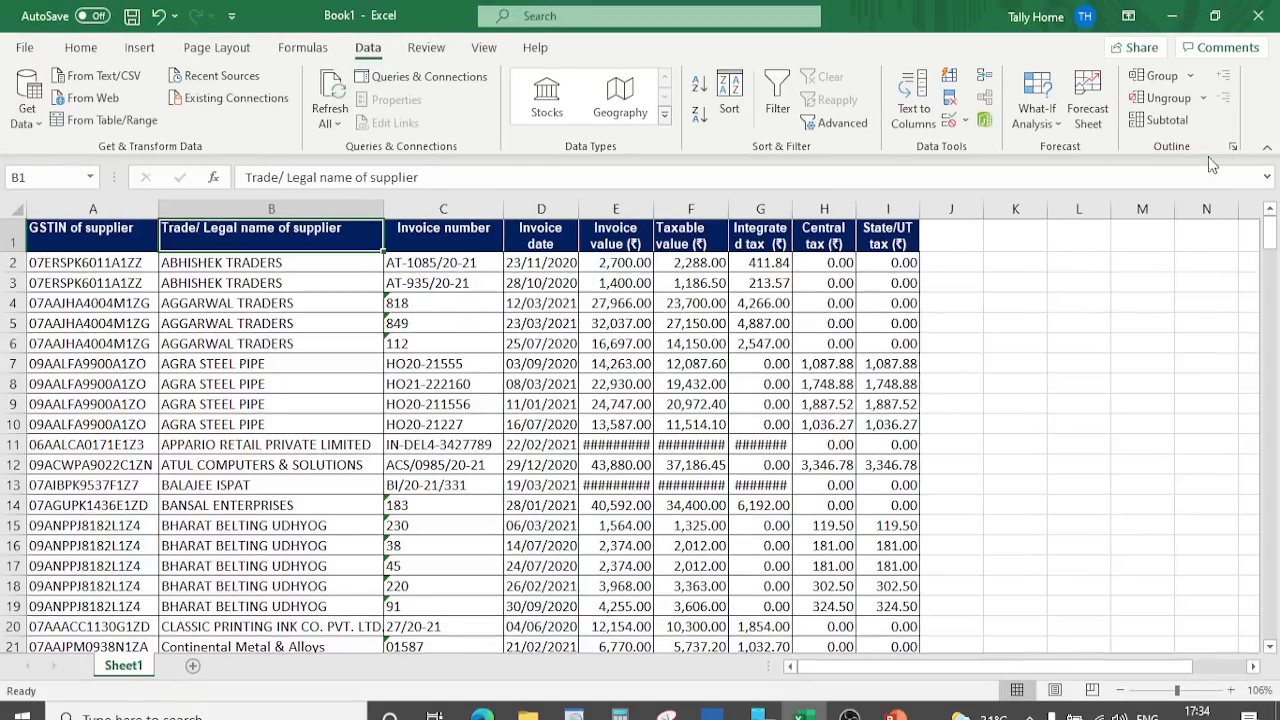
pyautogui.click(1163, 122)
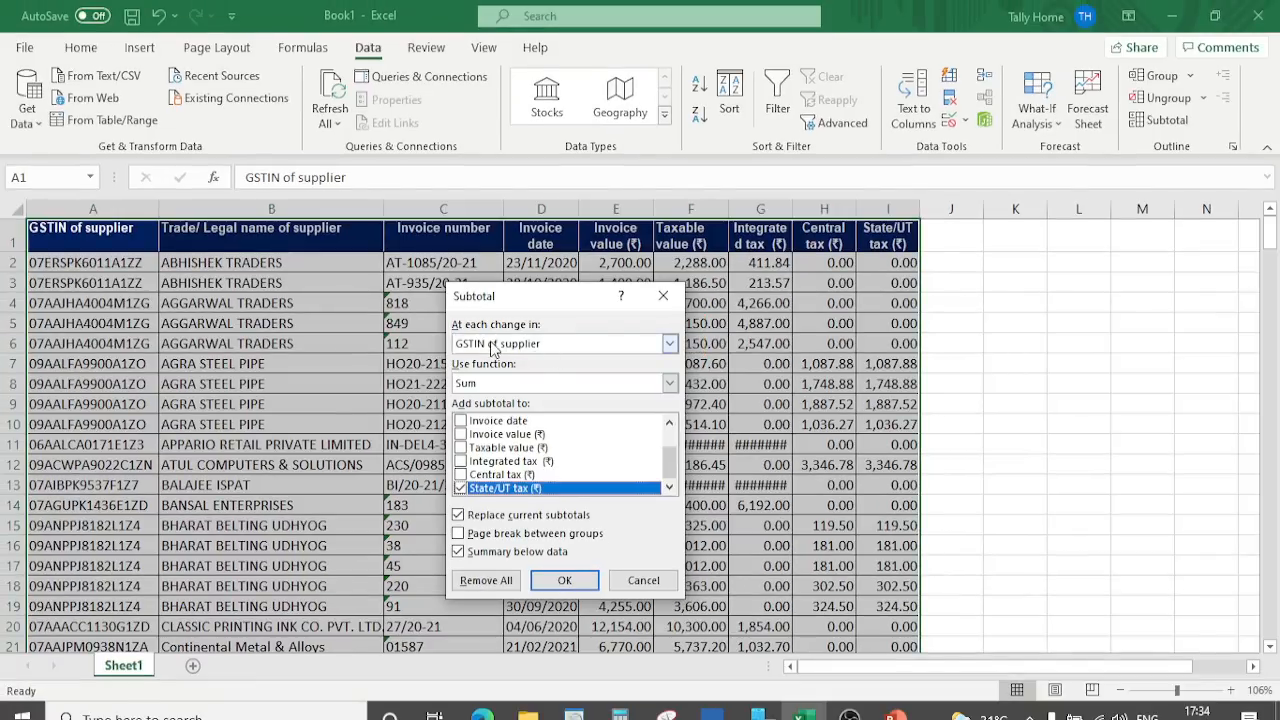
pyautogui.click(490, 344)
pyautogui.click(490, 374)
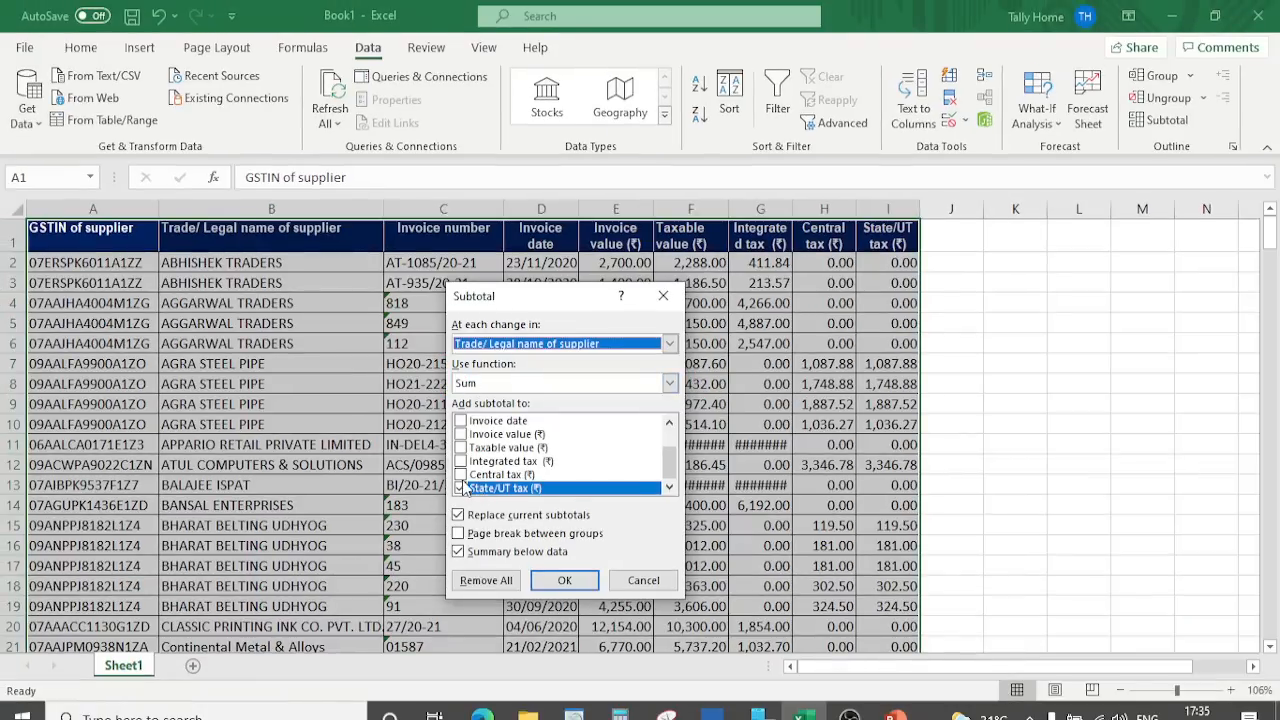
pyautogui.click(461, 475)
pyautogui.click(461, 462)
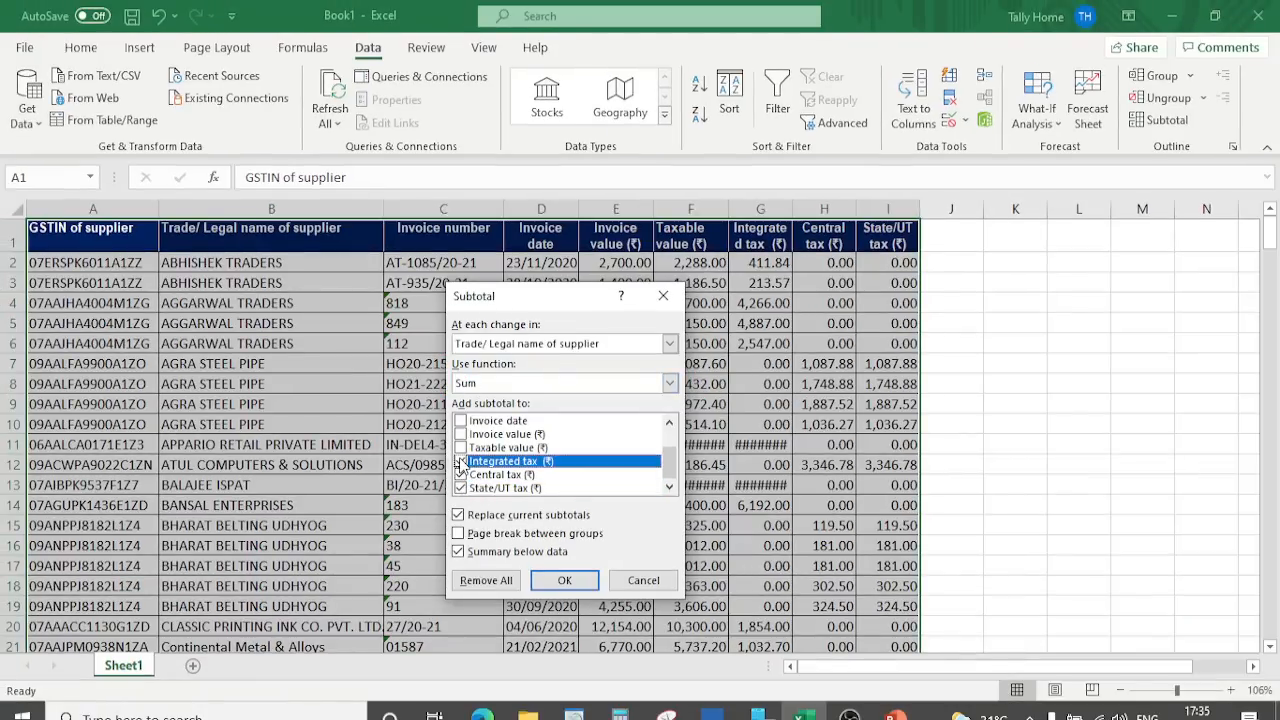
pyautogui.click(461, 448)
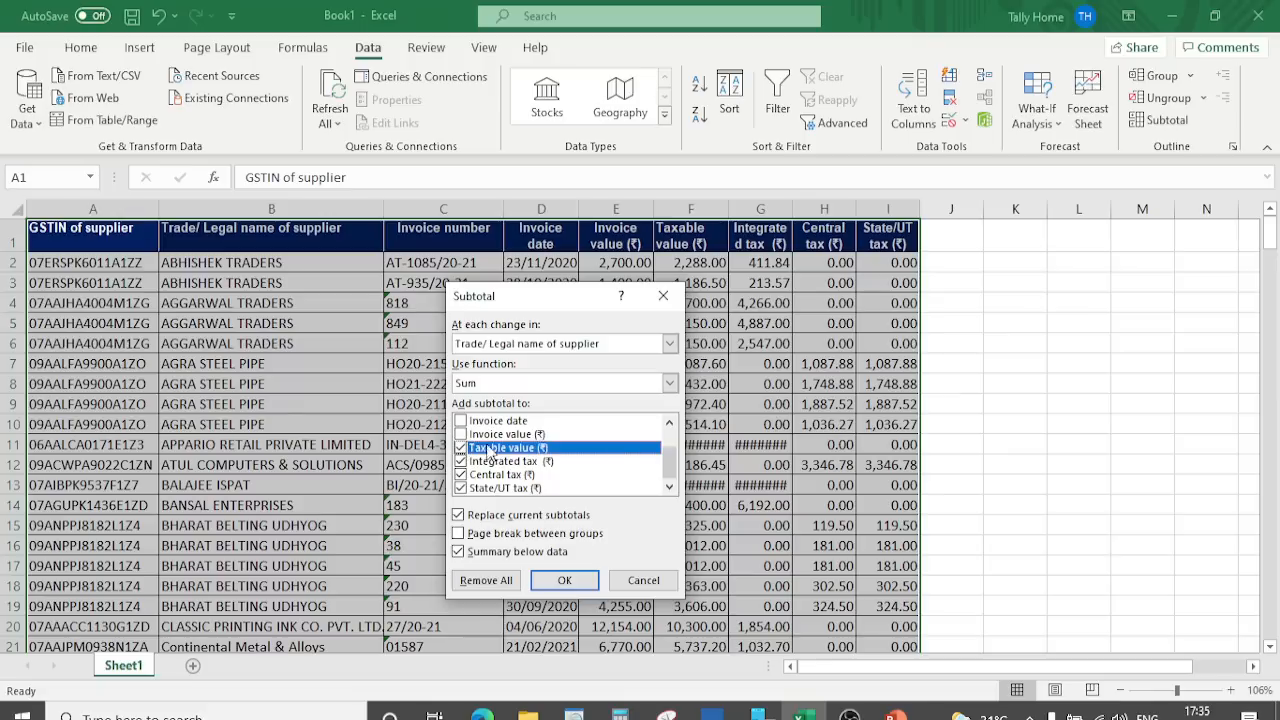
pyautogui.click(461, 435)
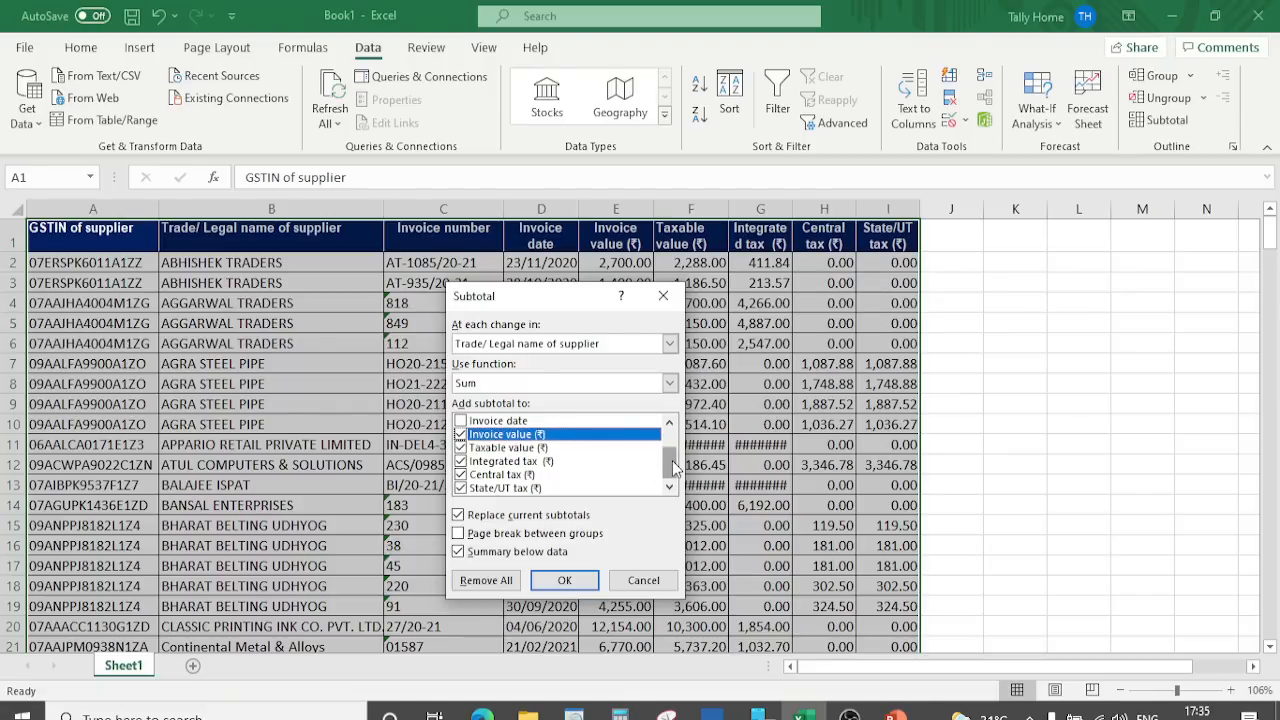
pyautogui.moveTo(673, 470)
pyautogui.mouseDown()
pyautogui.moveTo(673, 452)
pyautogui.moveTo(673, 470)
pyautogui.mouseUp()
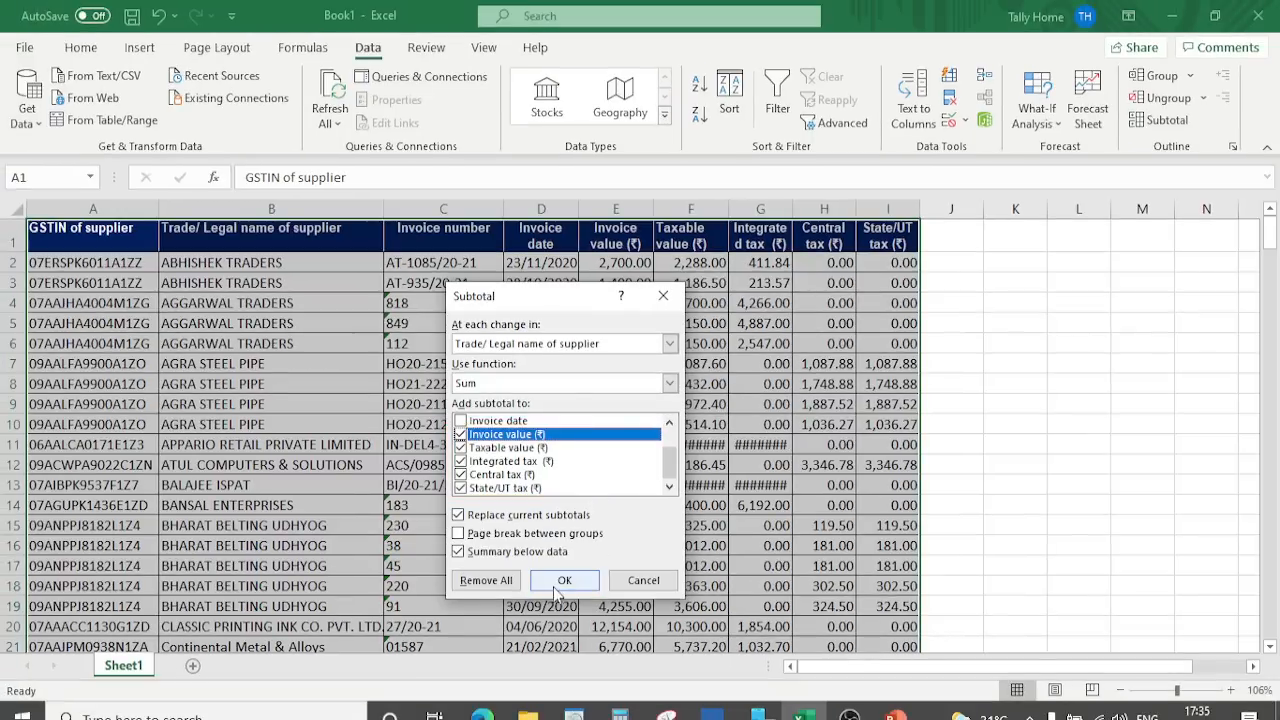
pyautogui.click(565, 582)
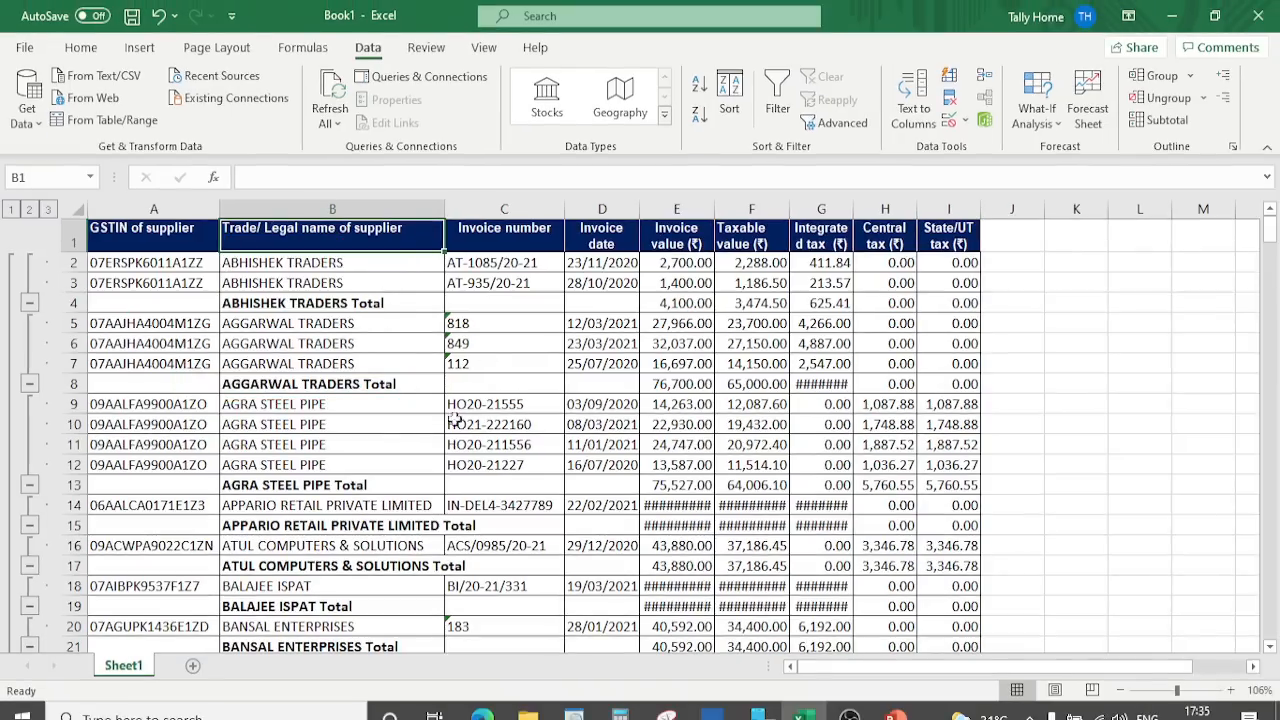
# Step: Collapse the outline to level 2 and autofit the Invoice value, Taxable value and Integrated tax columns
pyautogui.click(734, 545)
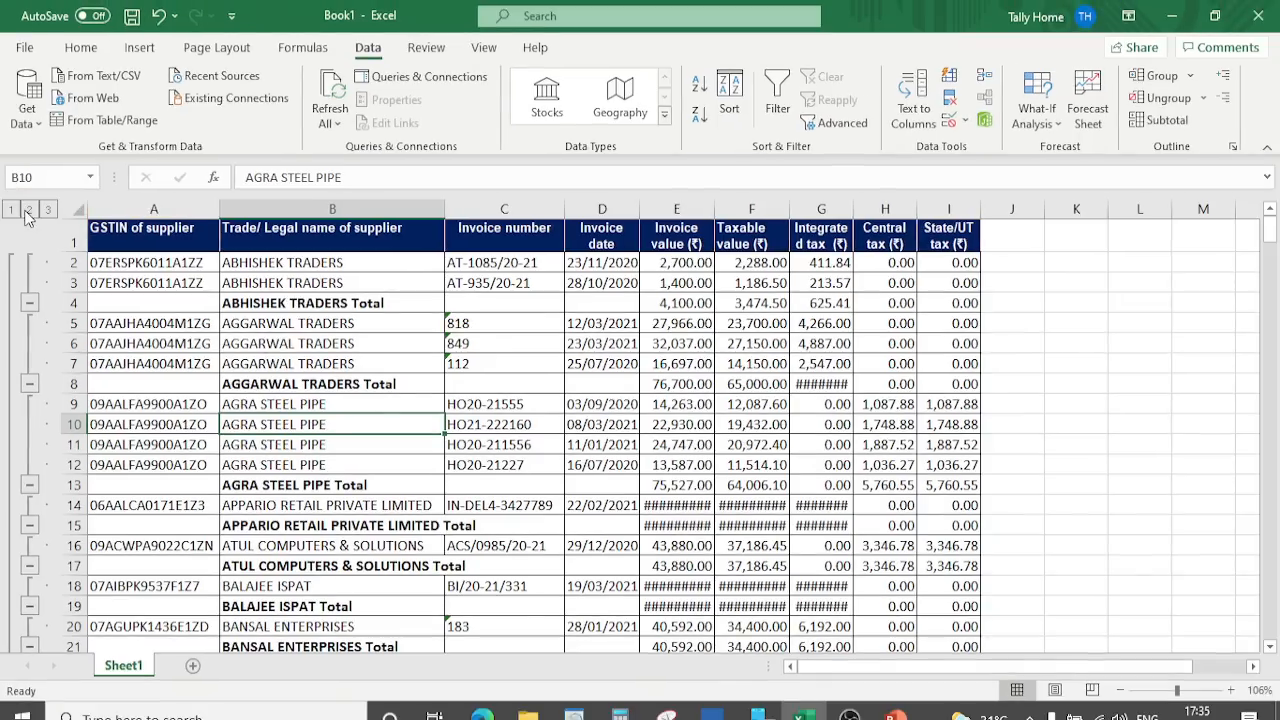
pyautogui.click(58, 197)
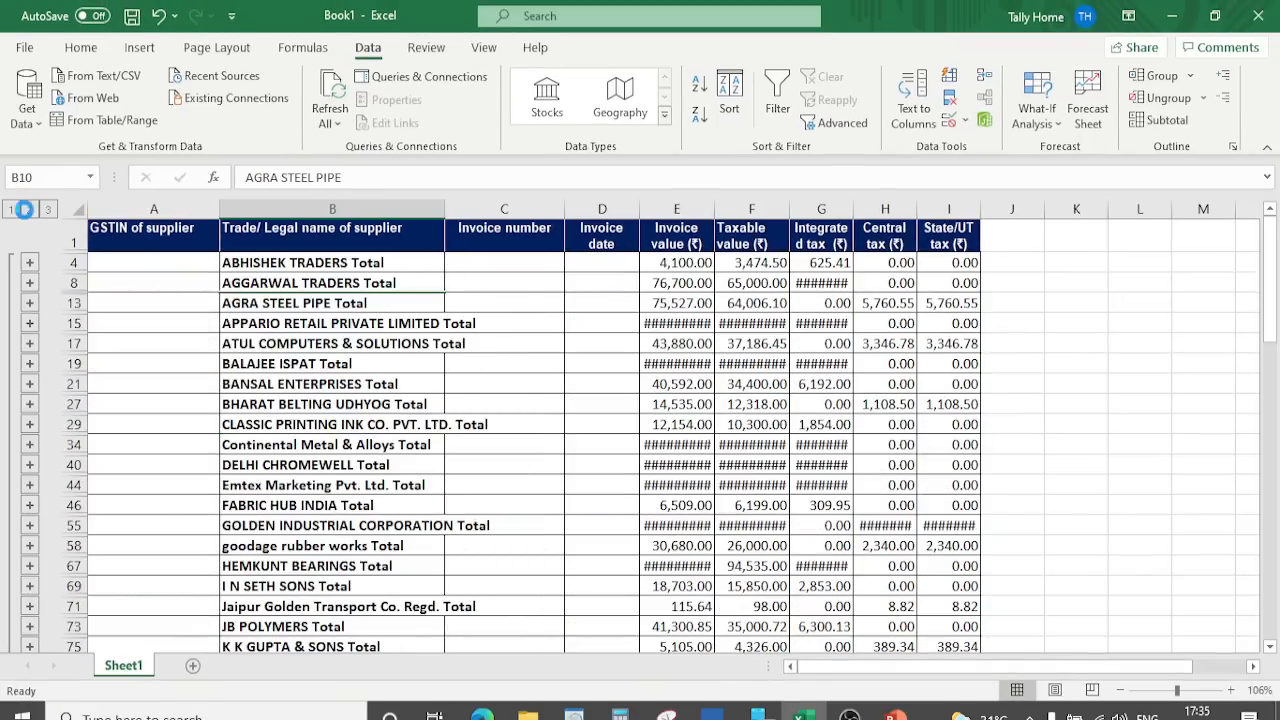
pyautogui.doubleClick(716, 214)
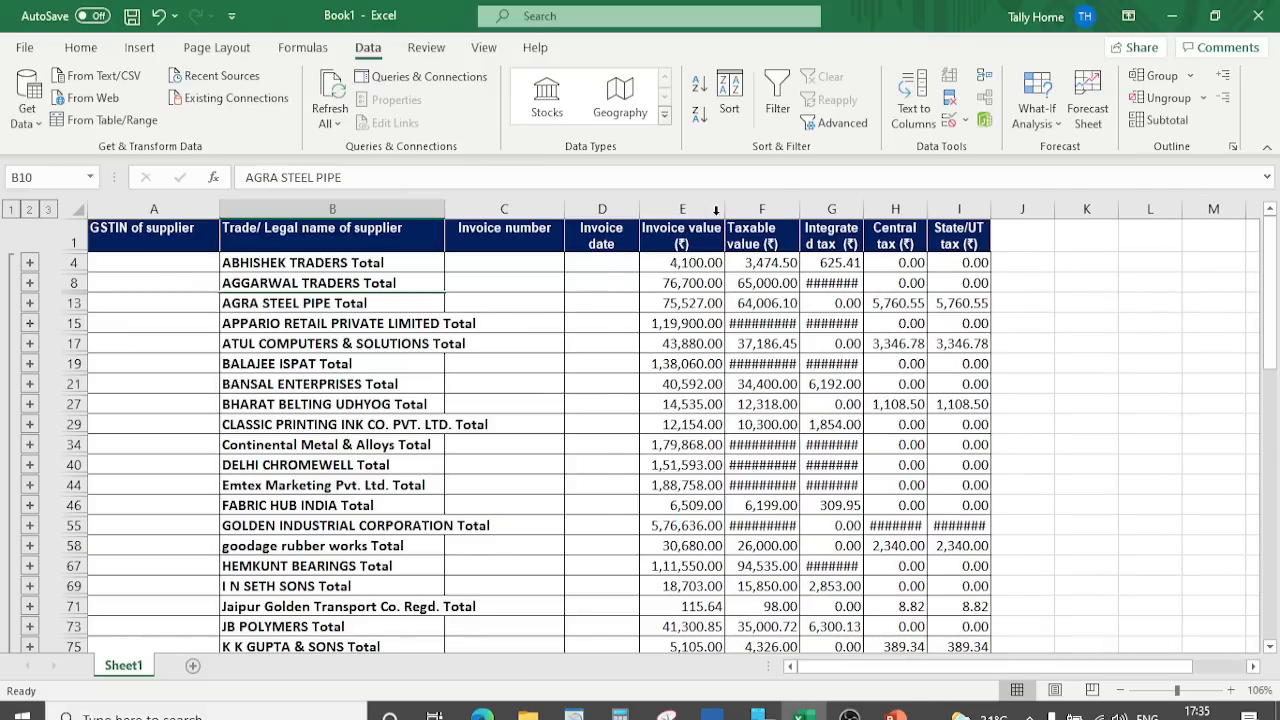
pyautogui.doubleClick(803, 208)
pyautogui.doubleClick(875, 208)
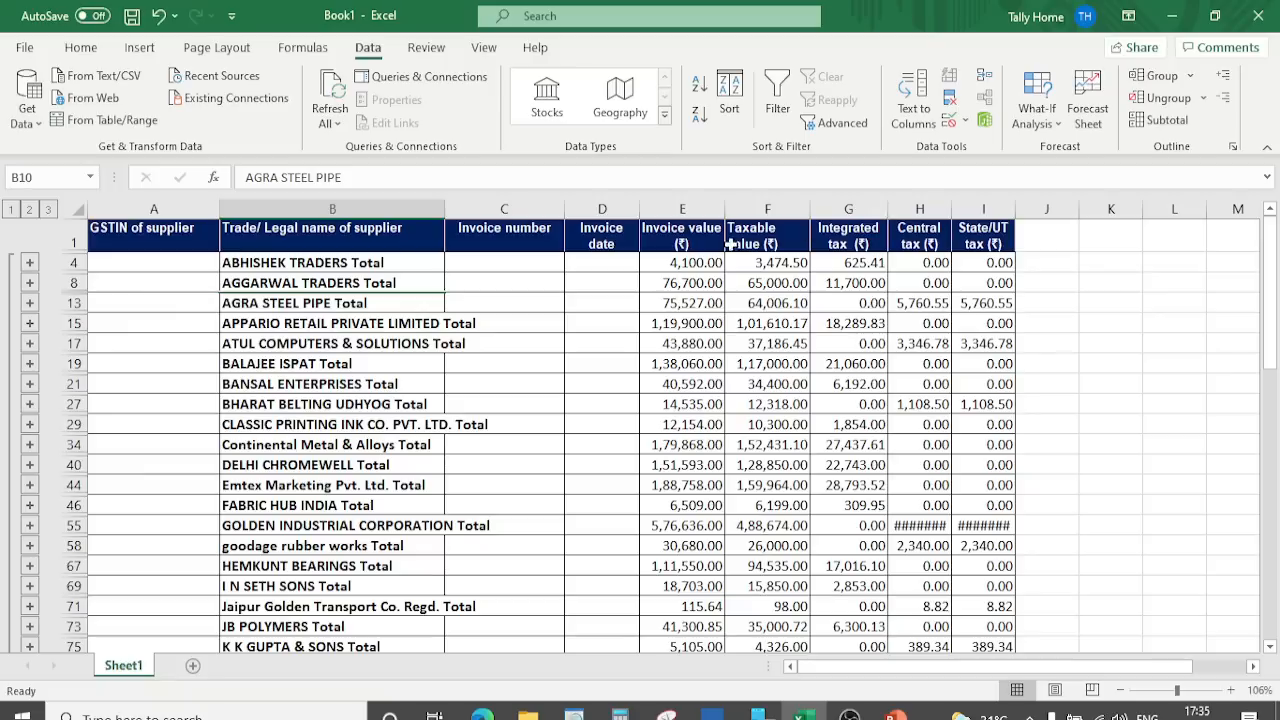
# Step: Look through the supplier total rows from ABHISHEK TRADERS towards the Grand Total and return to the header
pyautogui.click(367, 264)
pyautogui.press('Right')
pyautogui.press('Right')
pyautogui.press('Right')
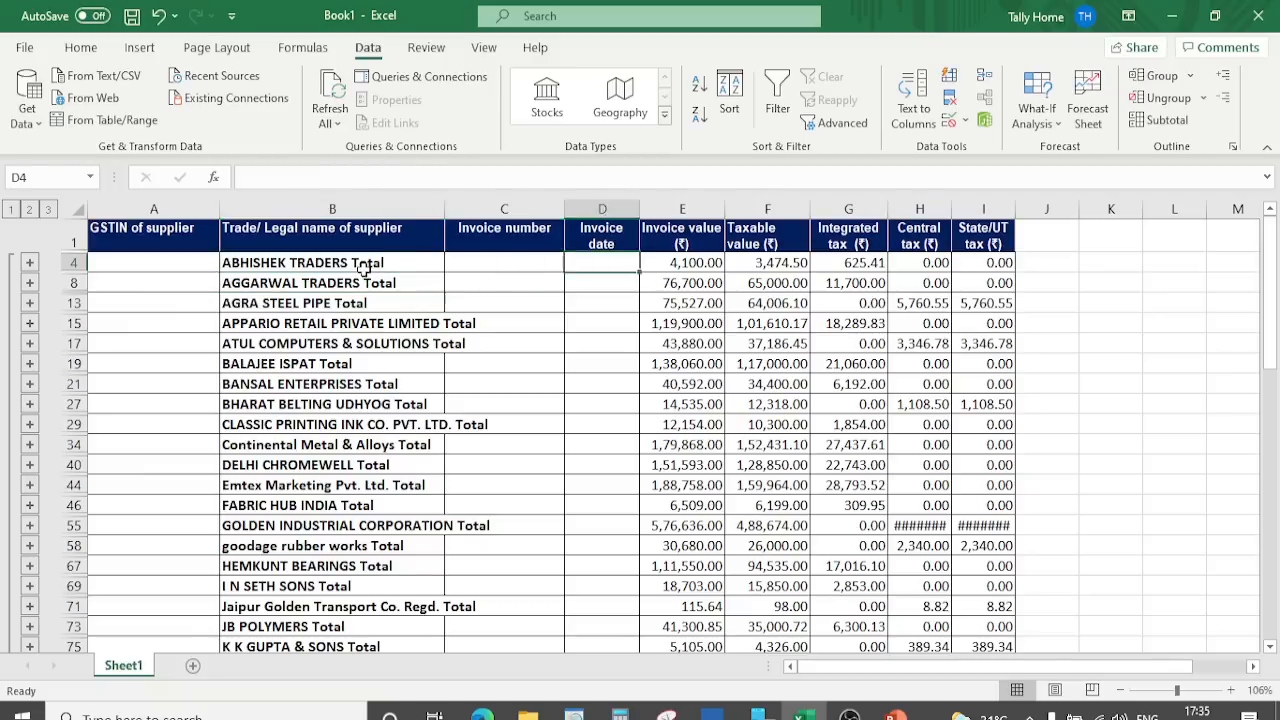
pyautogui.press('Left')
pyautogui.press('Left')
pyautogui.press('Left')
pyautogui.press('Down')
pyautogui.press('Down')
pyautogui.press('Down')
pyautogui.press('Down')
pyautogui.press('Down')
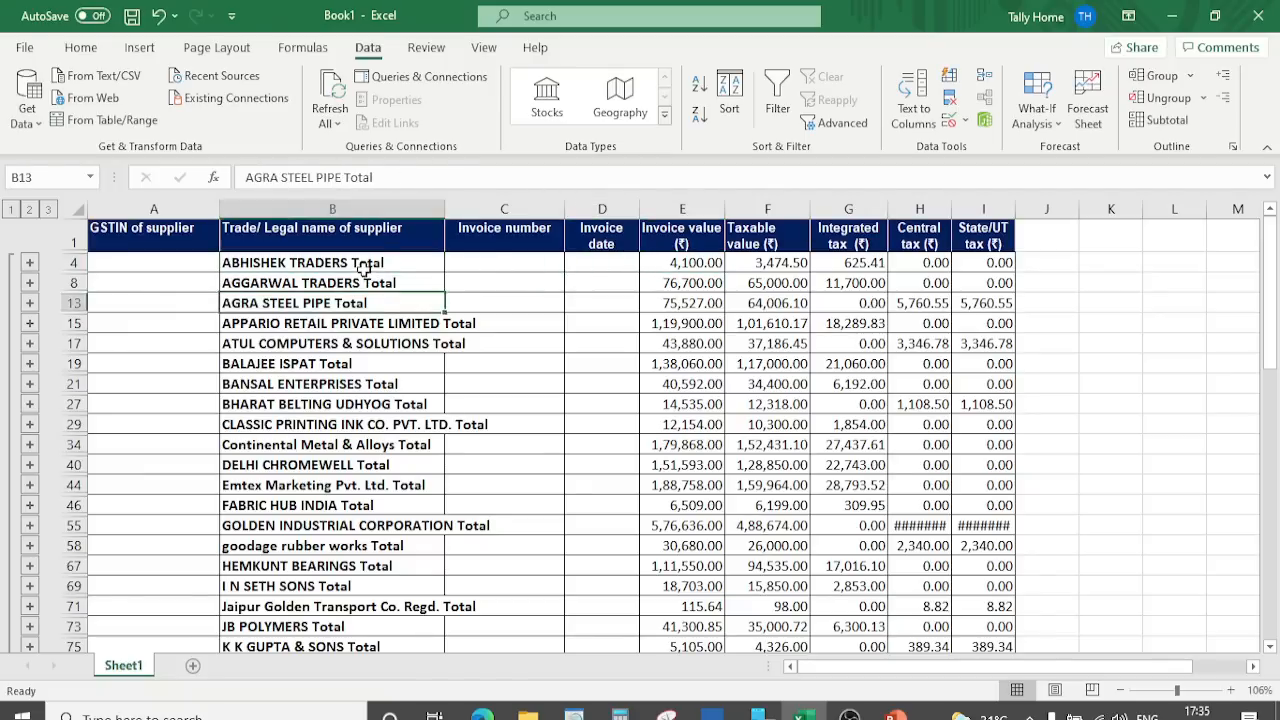
pyautogui.press('Down')
pyautogui.press('Down')
pyautogui.press('Down')
pyautogui.press('Down')
pyautogui.press('Down')
pyautogui.press('Down')
pyautogui.press('Down')
pyautogui.press('Down')
pyautogui.press('Down')
pyautogui.press('Down')
pyautogui.press('Down')
pyautogui.press('Down')
pyautogui.press('Down')
pyautogui.press('Down')
pyautogui.press('Down')
pyautogui.press('Down')
pyautogui.press('Down')
pyautogui.press('Down')
pyautogui.press('Down')
pyautogui.press('Down')
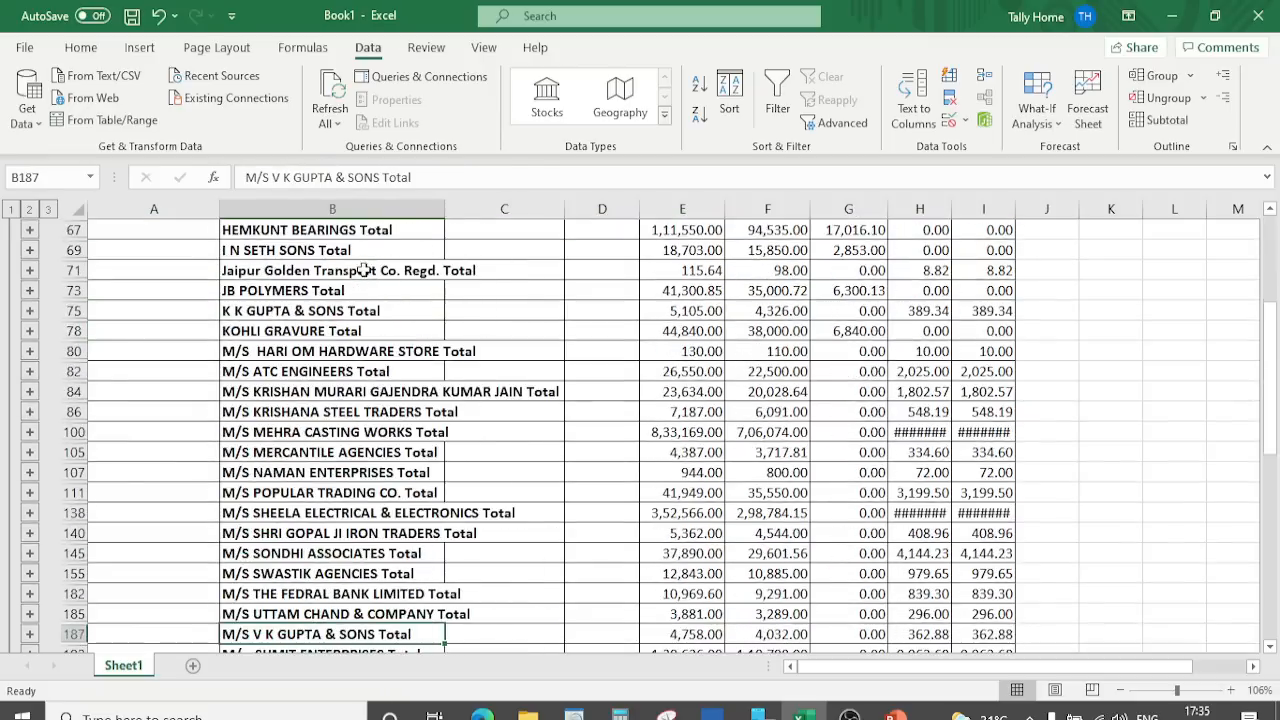
pyautogui.press('Down')
pyautogui.press('Down')
pyautogui.press('Down')
pyautogui.press('Down')
pyautogui.press('Down')
pyautogui.press('Down')
pyautogui.press('Down')
pyautogui.press('Down')
pyautogui.press('Down')
pyautogui.press('Down')
pyautogui.press('Down')
pyautogui.press('Down')
pyautogui.press('Down')
pyautogui.press('Down')
pyautogui.press('Down')
pyautogui.press('Down')
pyautogui.press('Down')
pyautogui.press('Down')
pyautogui.press('Down')
pyautogui.press('Down')
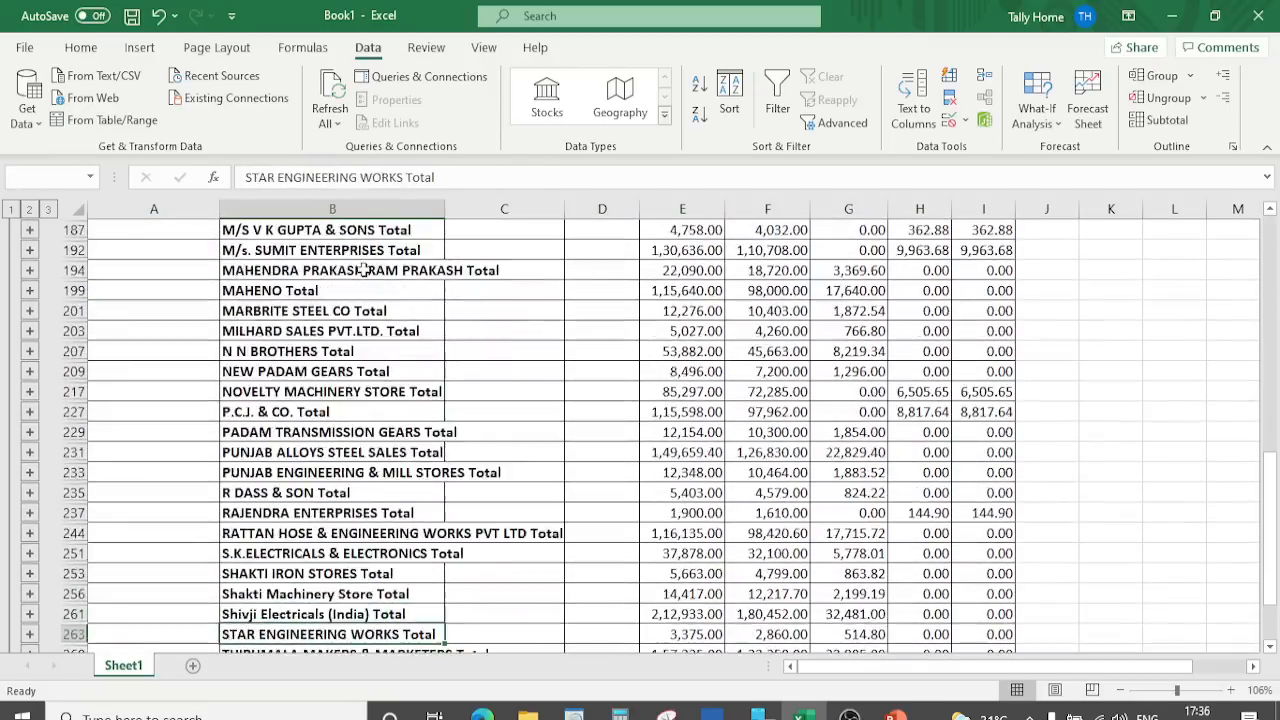
pyautogui.press('Up')
pyautogui.press('Up')
pyautogui.press('Up')
pyautogui.press('Up')
pyautogui.press('Up')
pyautogui.press('Up')
pyautogui.press('Up')
pyautogui.press('Up')
pyautogui.press('Up')
pyautogui.press('Up')
pyautogui.press('Up')
pyautogui.press('Up')
pyautogui.press('Up')
pyautogui.press('Up')
pyautogui.press('Up')
pyautogui.press('Up')
pyautogui.press('Up')
pyautogui.press('Up')
pyautogui.press('Up')
pyautogui.press('Up')
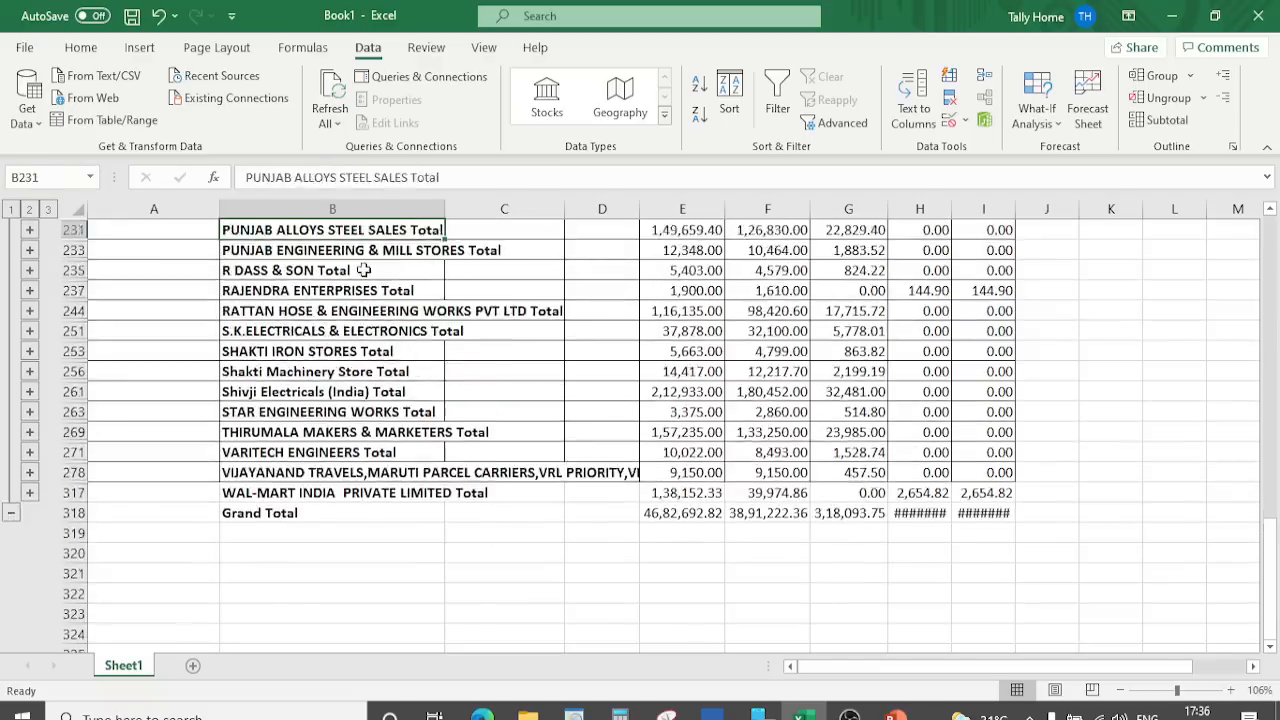
pyautogui.press('Up')
pyautogui.press('Up')
pyautogui.press('Up')
pyautogui.press('Up')
pyautogui.press('Up')
pyautogui.press('Up')
pyautogui.press('Up')
pyautogui.press('Up')
pyautogui.press('Up')
pyautogui.press('Up')
pyautogui.press('Up')
pyautogui.press('Up')
pyautogui.press('Up')
pyautogui.press('Up')
pyautogui.press('Up')
pyautogui.press('Up')
pyautogui.press('Up')
pyautogui.press('Up')
pyautogui.press('Up')
pyautogui.press('Up')
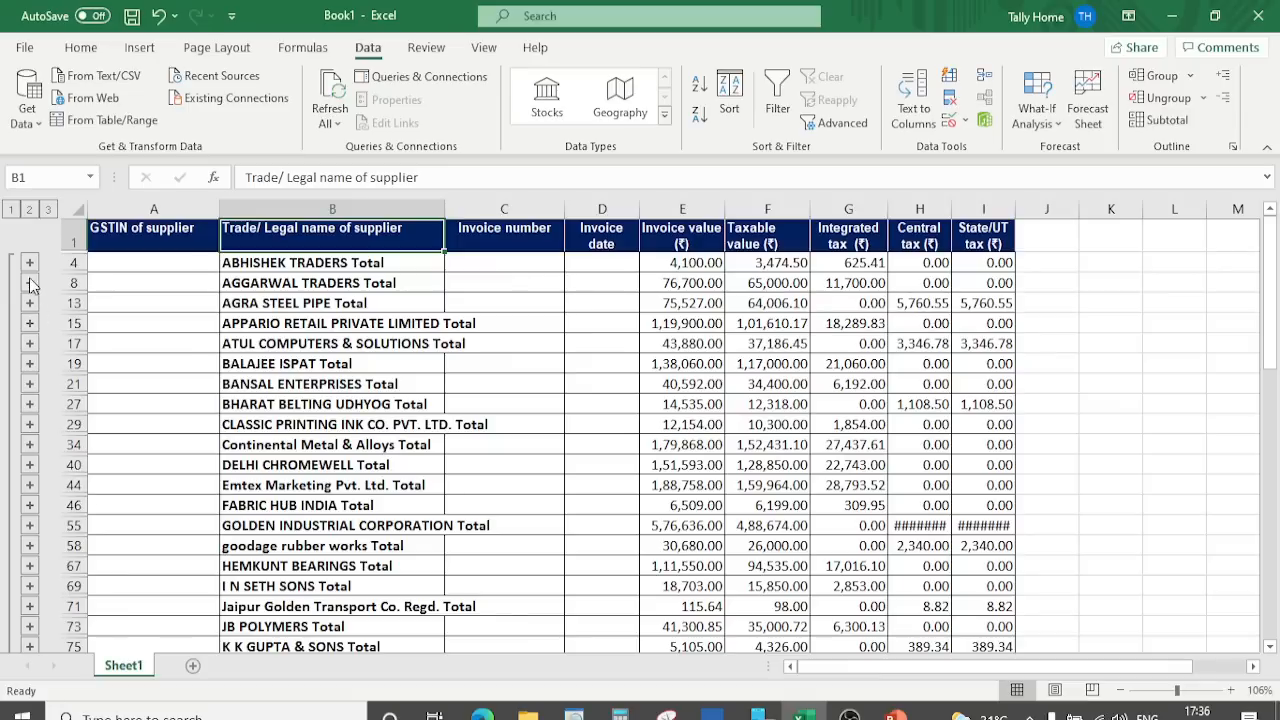
# Step: Expand the ABHISHEK TRADERS, BALAJEE ISPAT, AGGARWAL TRADERS, AGRA STEEL PIPE and APPARIO RETAIL groups to view their individual invoices
pyautogui.click(29, 264)
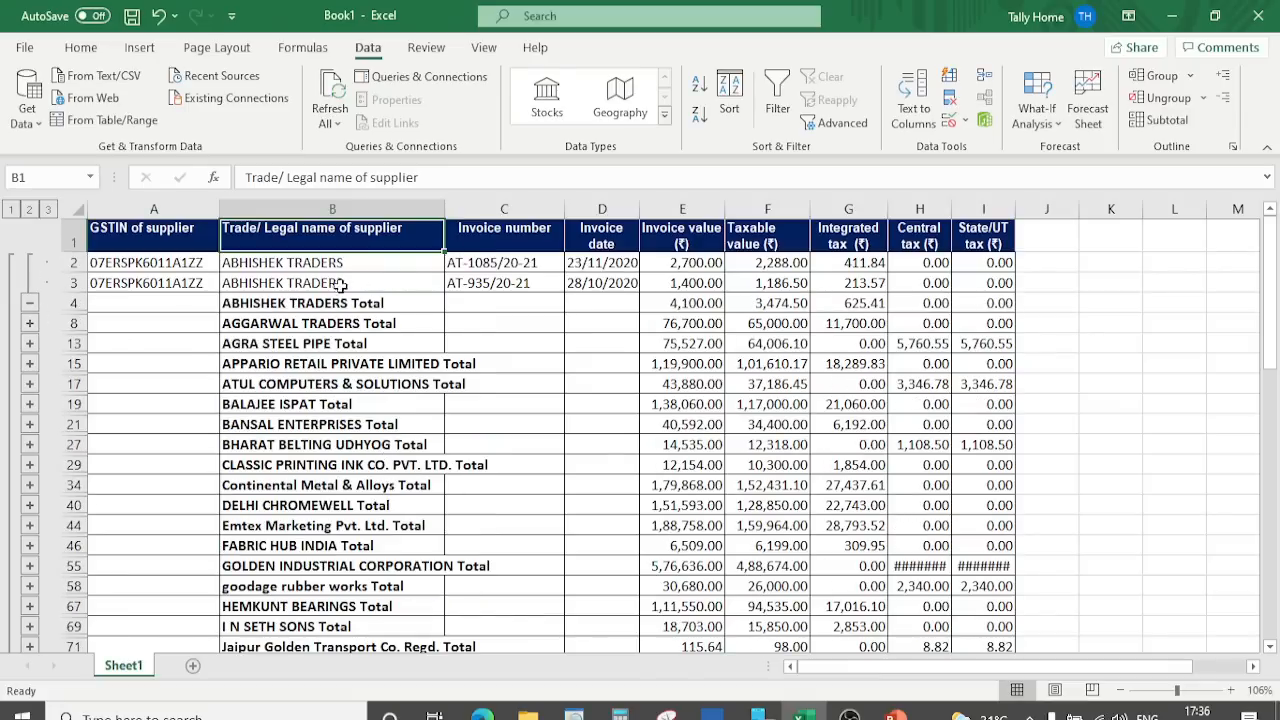
pyautogui.click(30, 404)
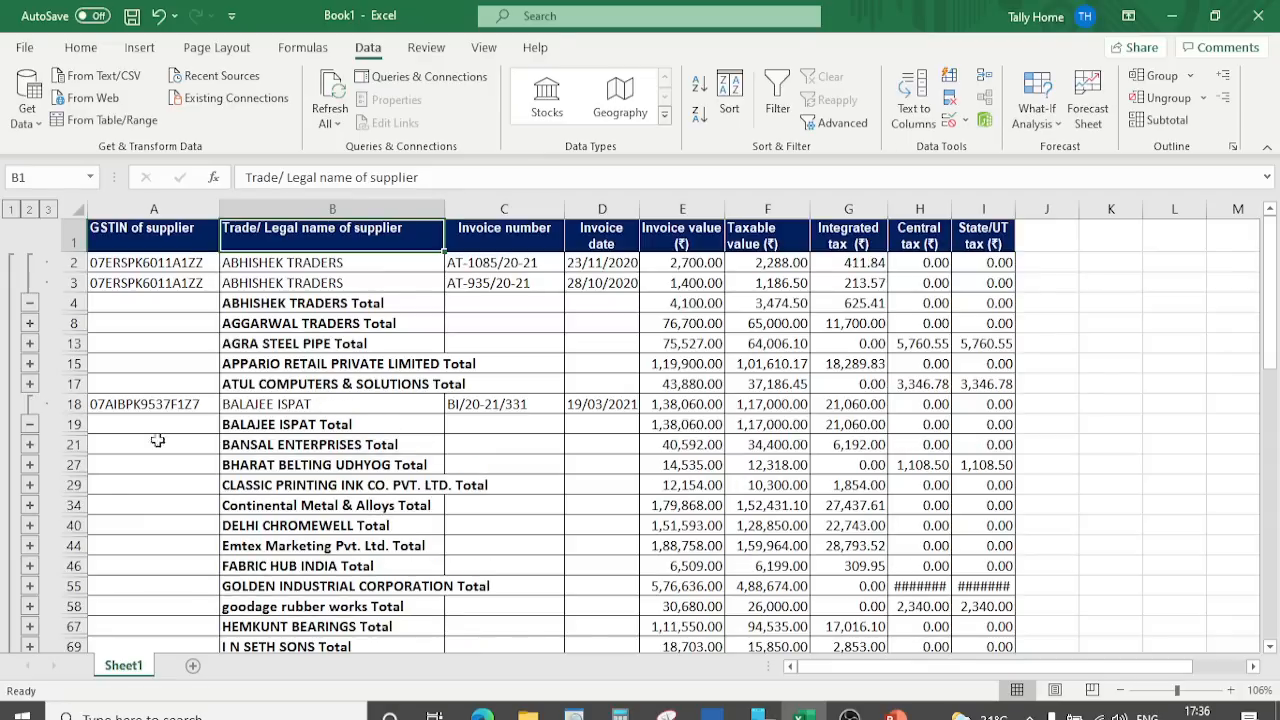
pyautogui.click(30, 324)
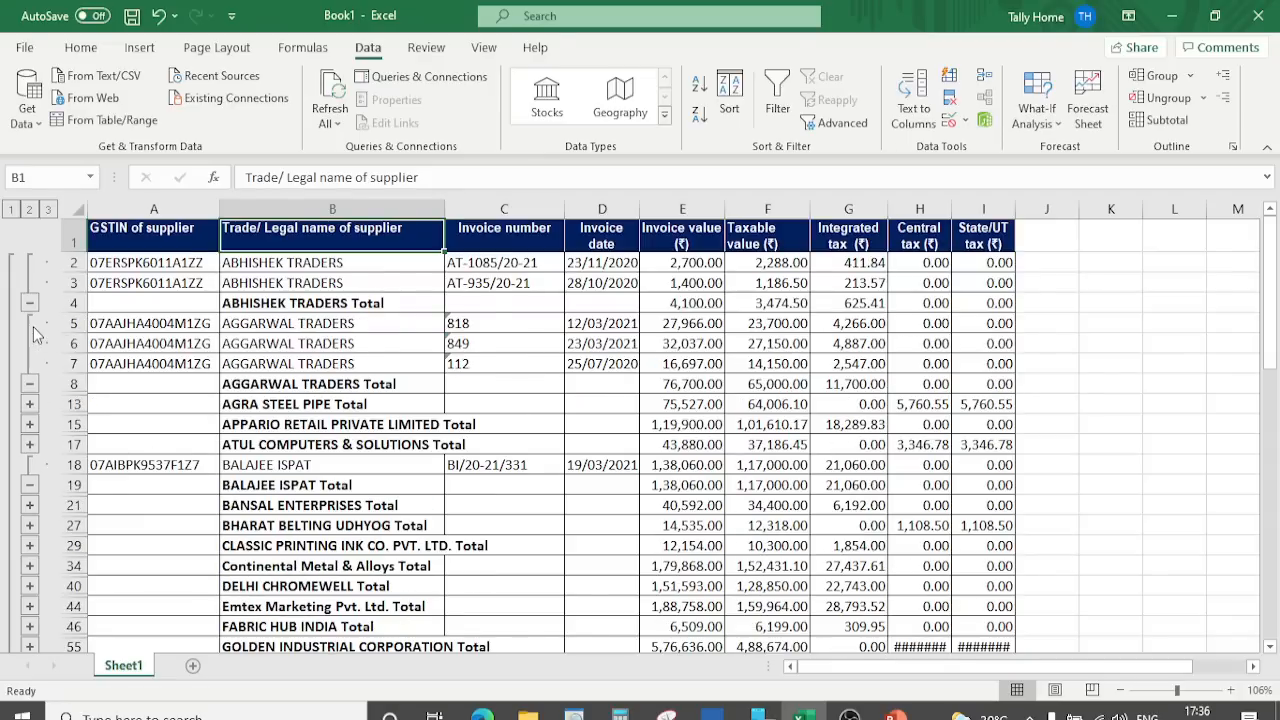
pyautogui.click(30, 404)
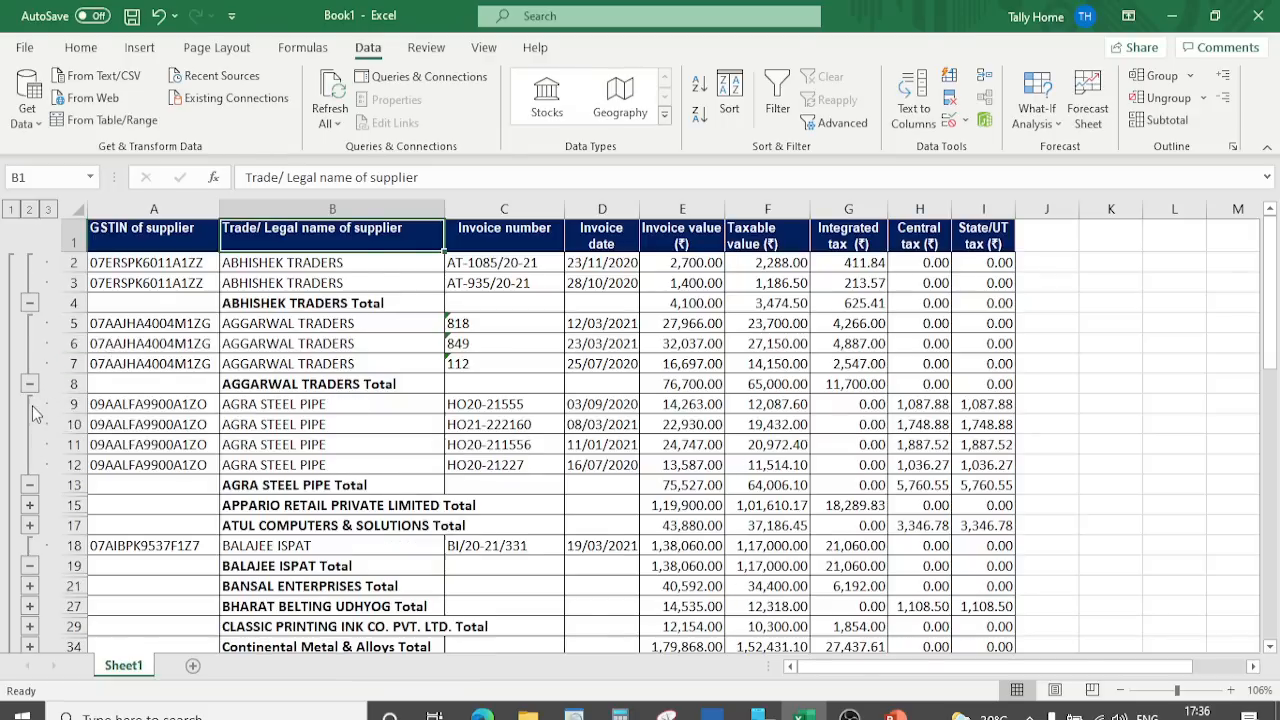
pyautogui.click(30, 506)
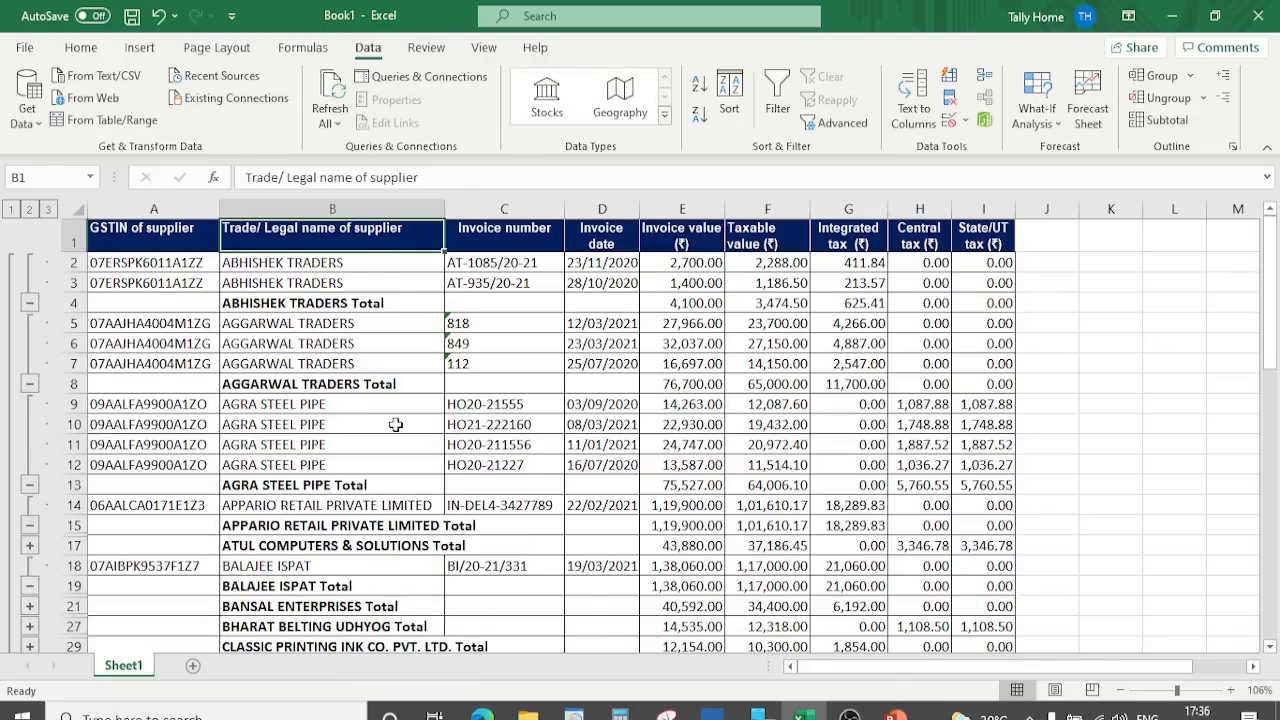
# Step: Collapse the five expanded supplier groups back to their total rows
pyautogui.click(30, 307)
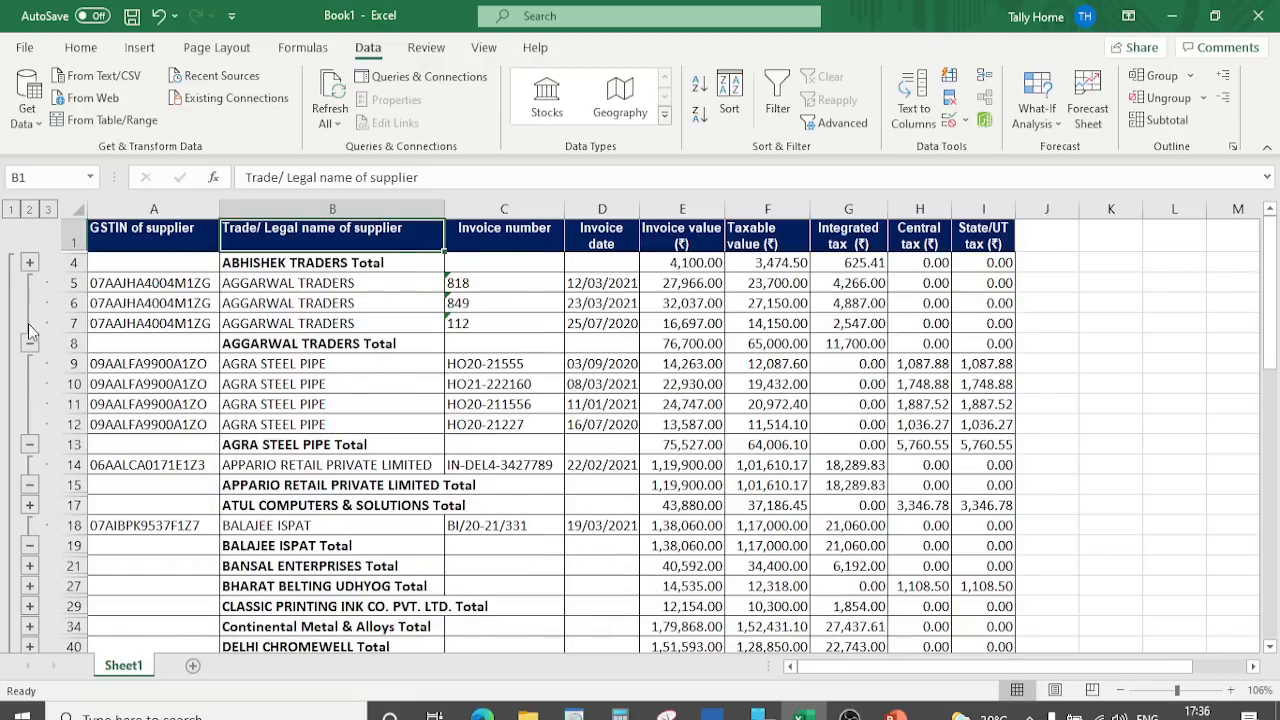
pyautogui.click(30, 343)
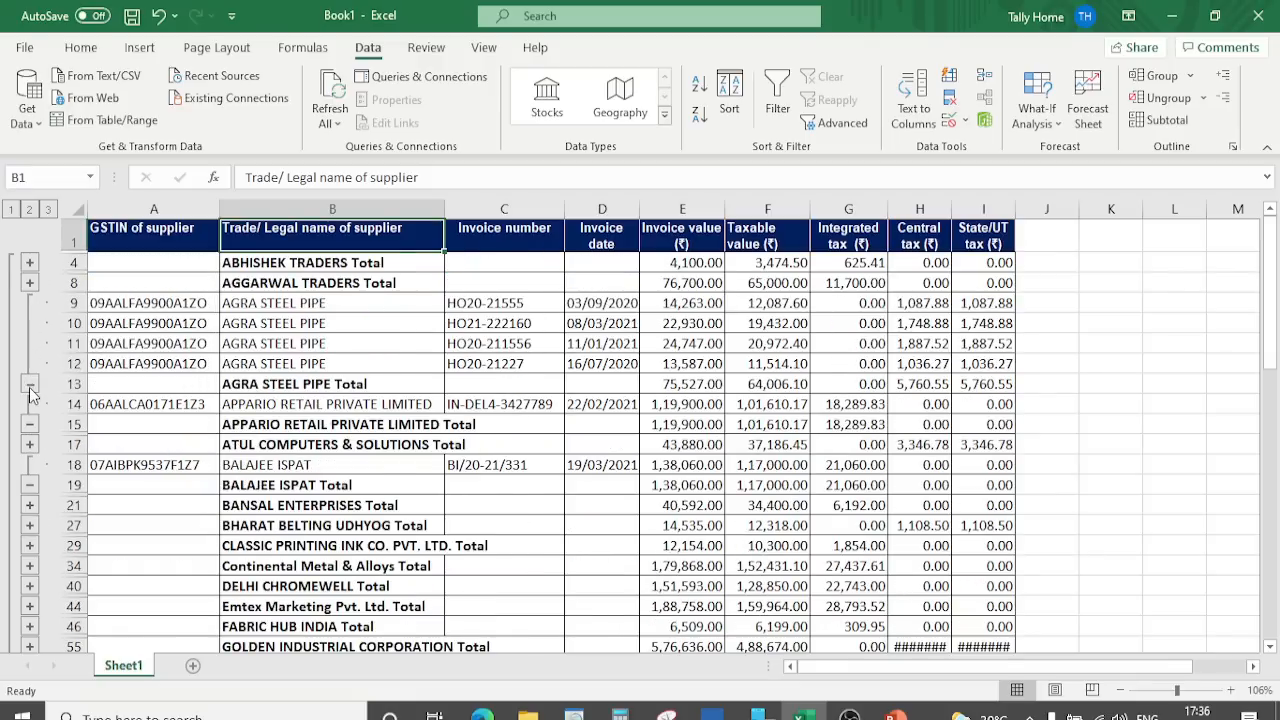
pyautogui.click(30, 386)
pyautogui.click(30, 405)
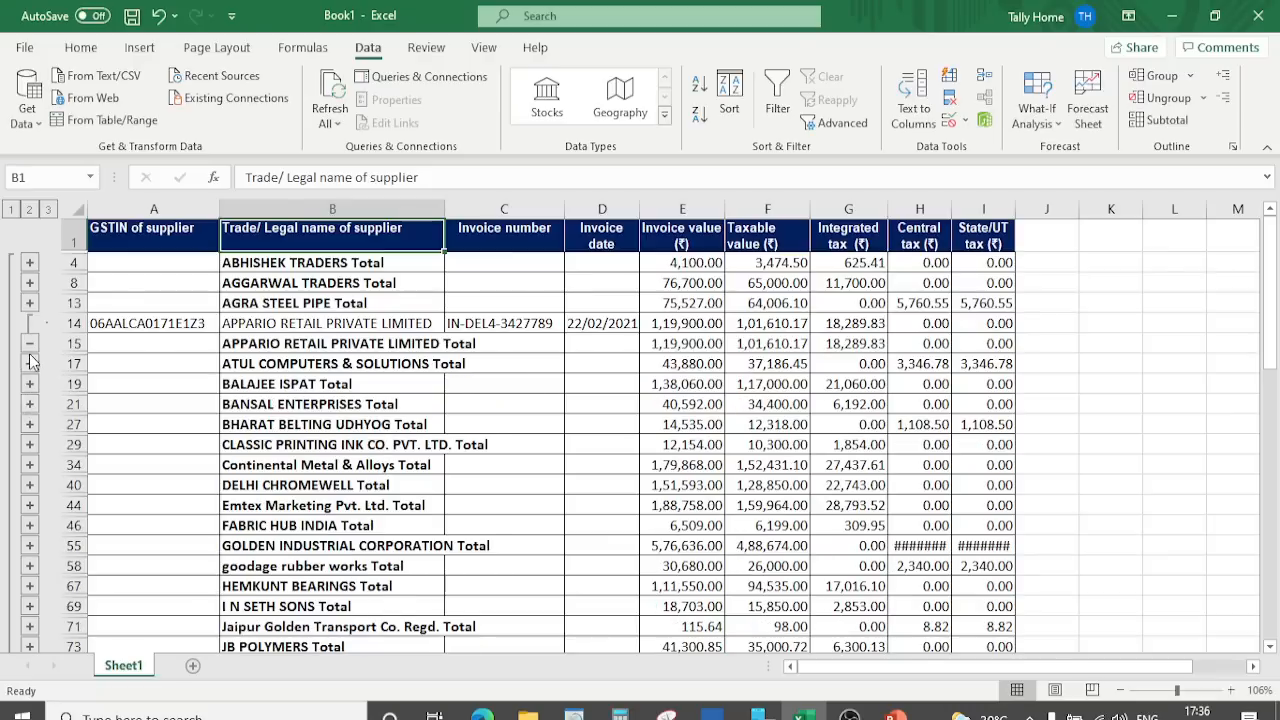
pyautogui.click(30, 345)
# Step: Widen the Trade/ Legal name of supplier column to fit the long supplier total names
pyautogui.click(395, 343)
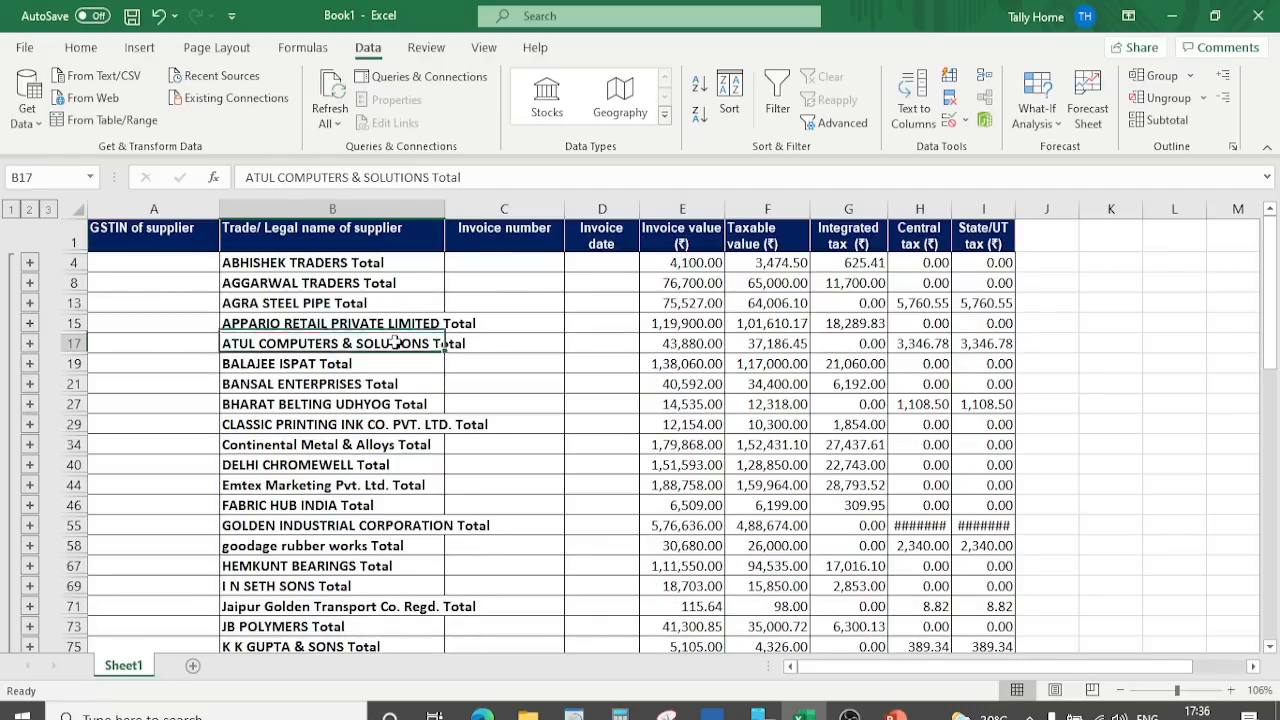
pyautogui.moveTo(446, 208); pyautogui.dragTo(622, 270)
pyautogui.moveTo(622, 208); pyautogui.dragTo(499, 208)
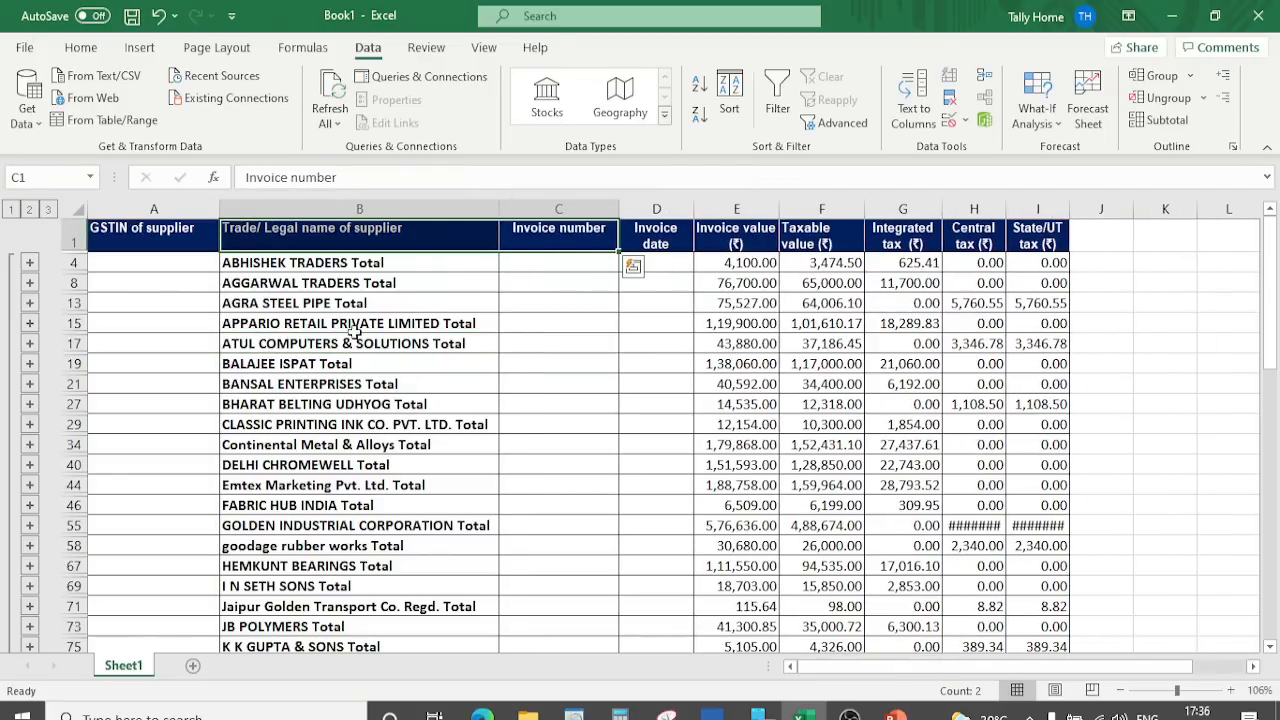
# Step: Copy the collapsed table from the Trade/ Legal name header through the State/UT tax Grand Total (B1:I318) and create a new blank workbook
pyautogui.click(355, 323)
pyautogui.press('Up')
pyautogui.press('Up')
pyautogui.press('Up')
pyautogui.press('Up')
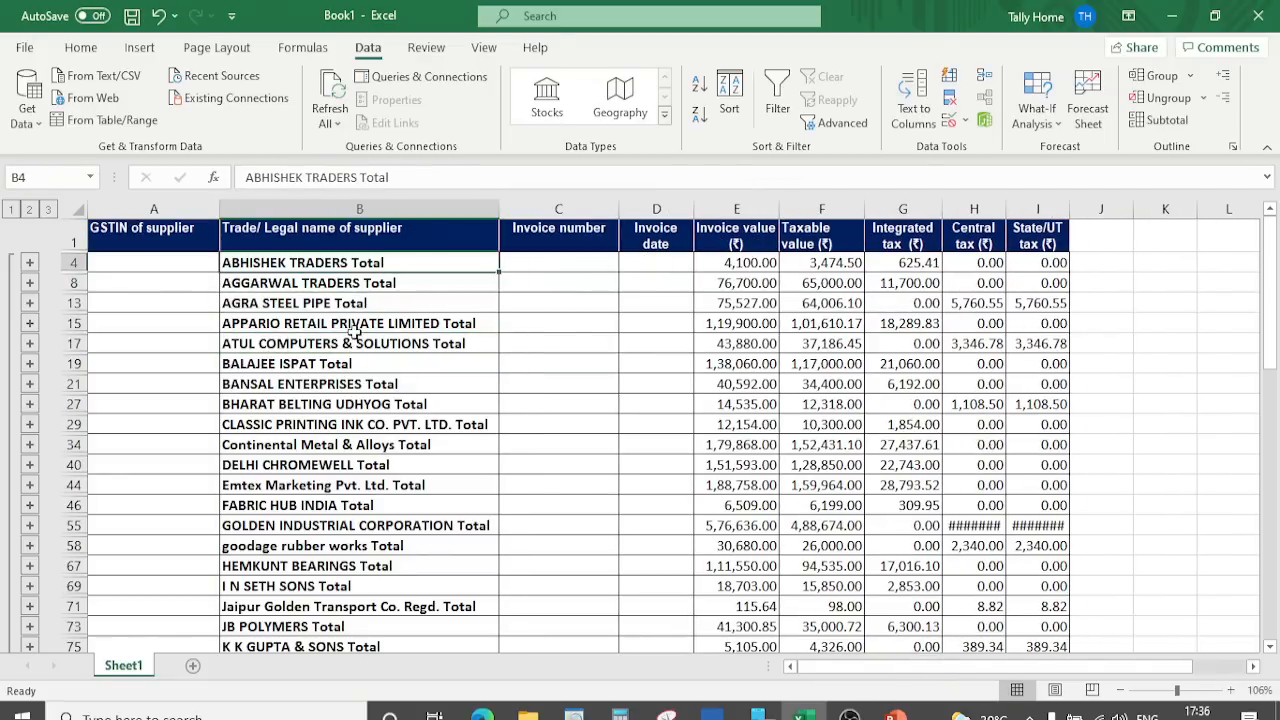
pyautogui.hotkey('shift', 'Right')
pyautogui.hotkey('shift', 'Right')
pyautogui.hotkey('shift', 'Right')
pyautogui.hotkey('shift', 'Right')
pyautogui.hotkey('shift', 'Right')
pyautogui.hotkey('shift', 'Right')
pyautogui.hotkey('shift', 'Right')
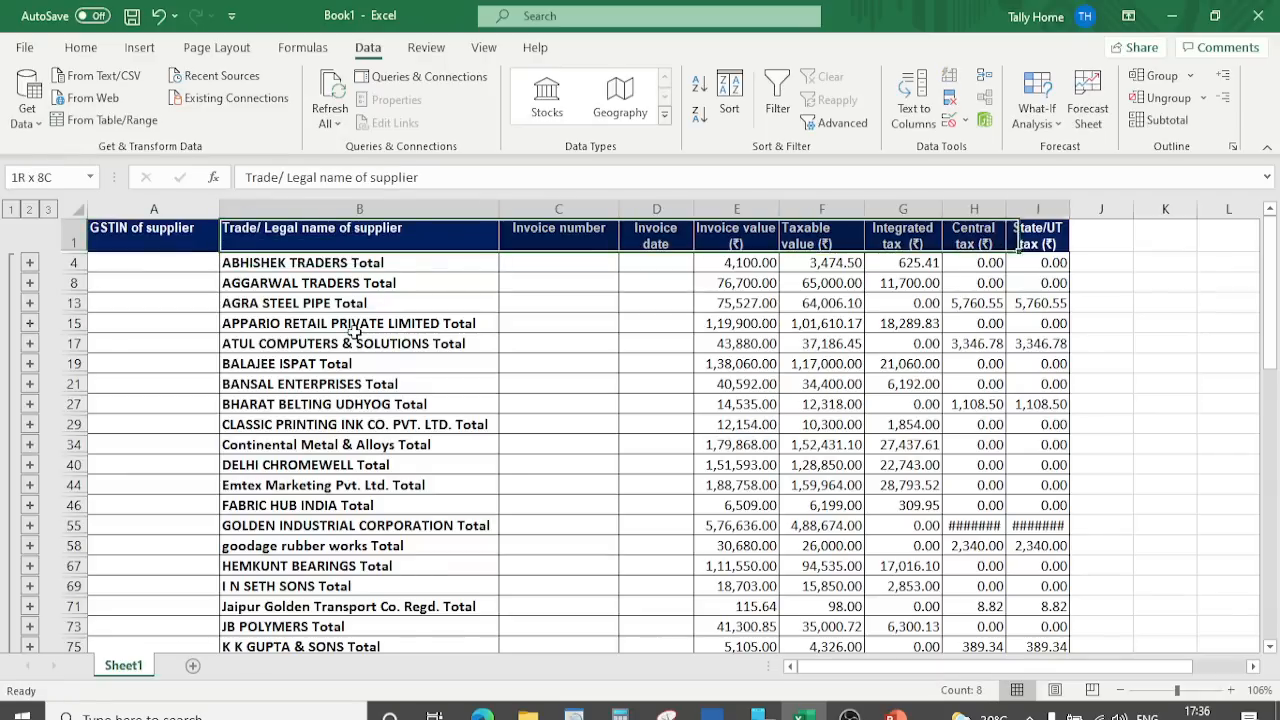
pyautogui.hotkey('ctrl', 'shift', 'Down')
pyautogui.hotkey('ctrl', 'c')
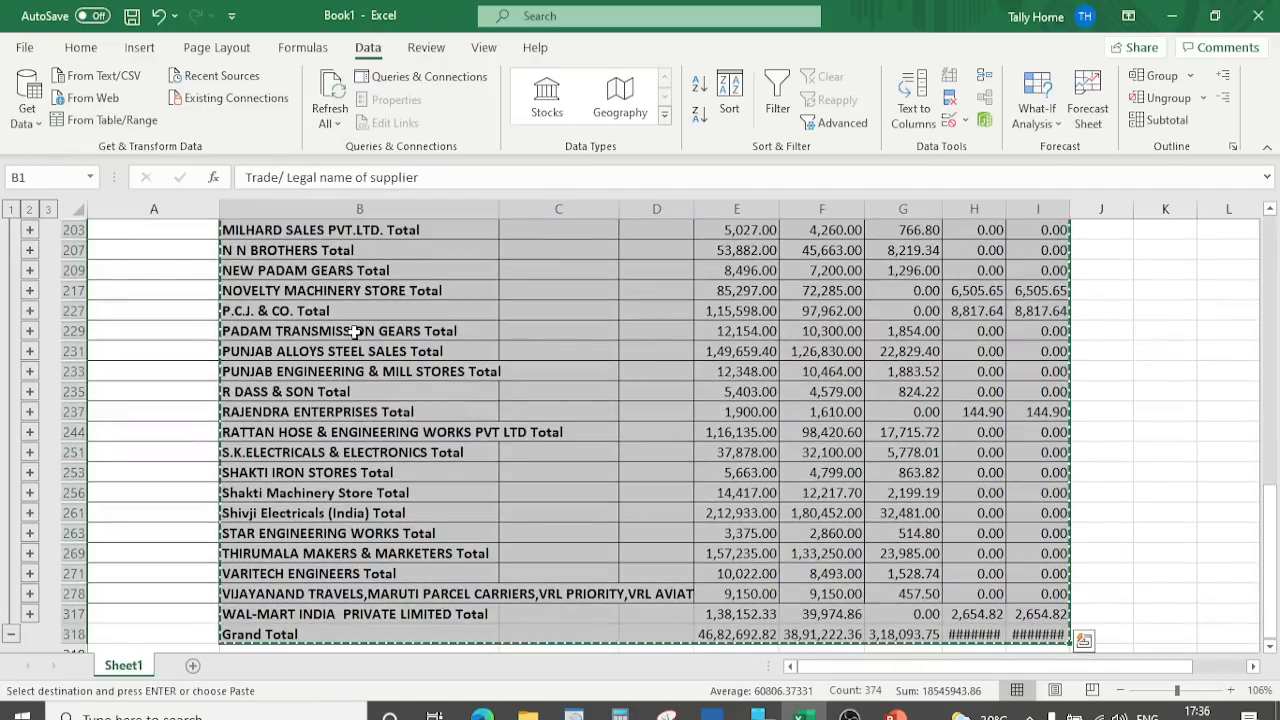
pyautogui.hotkey('ctrl', 'n')
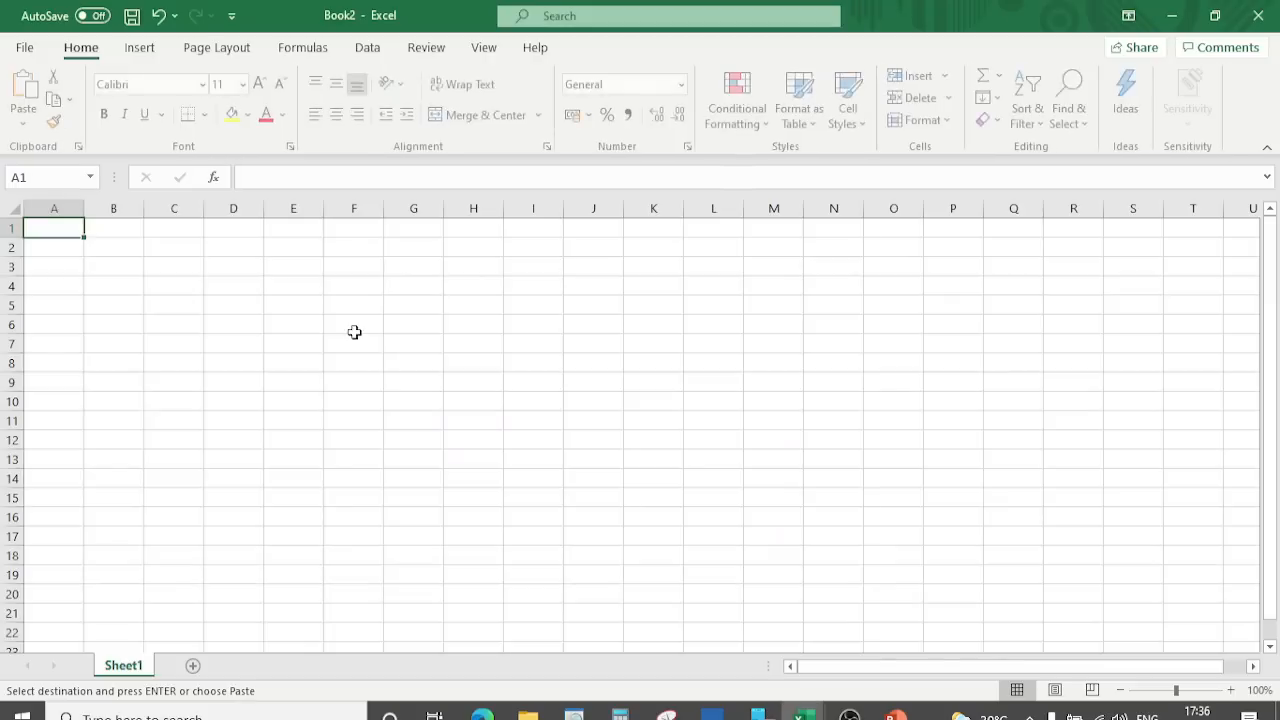
# Step: Paste the copied table at A1 of Book2, fit the Invoice number column and narrow the supplier name column
pyautogui.hotkey('ctrl', 'v')
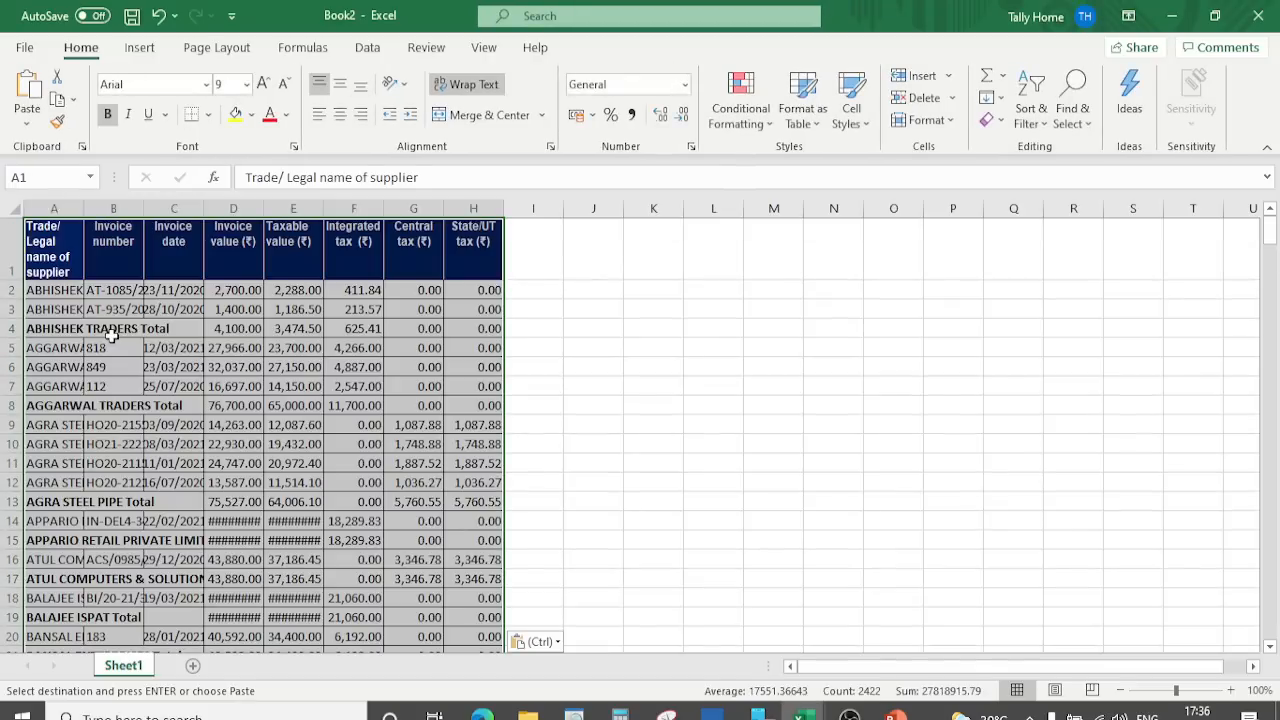
pyautogui.doubleClick(84, 208)
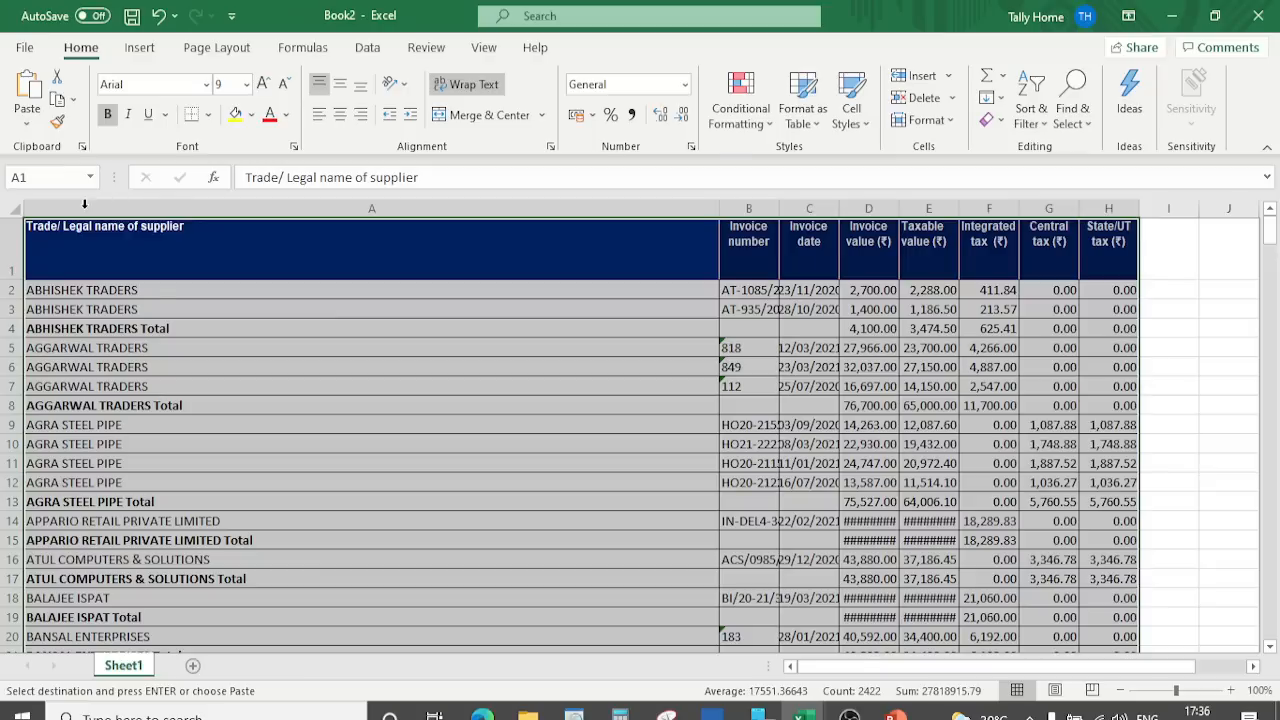
pyautogui.doubleClick(777, 204)
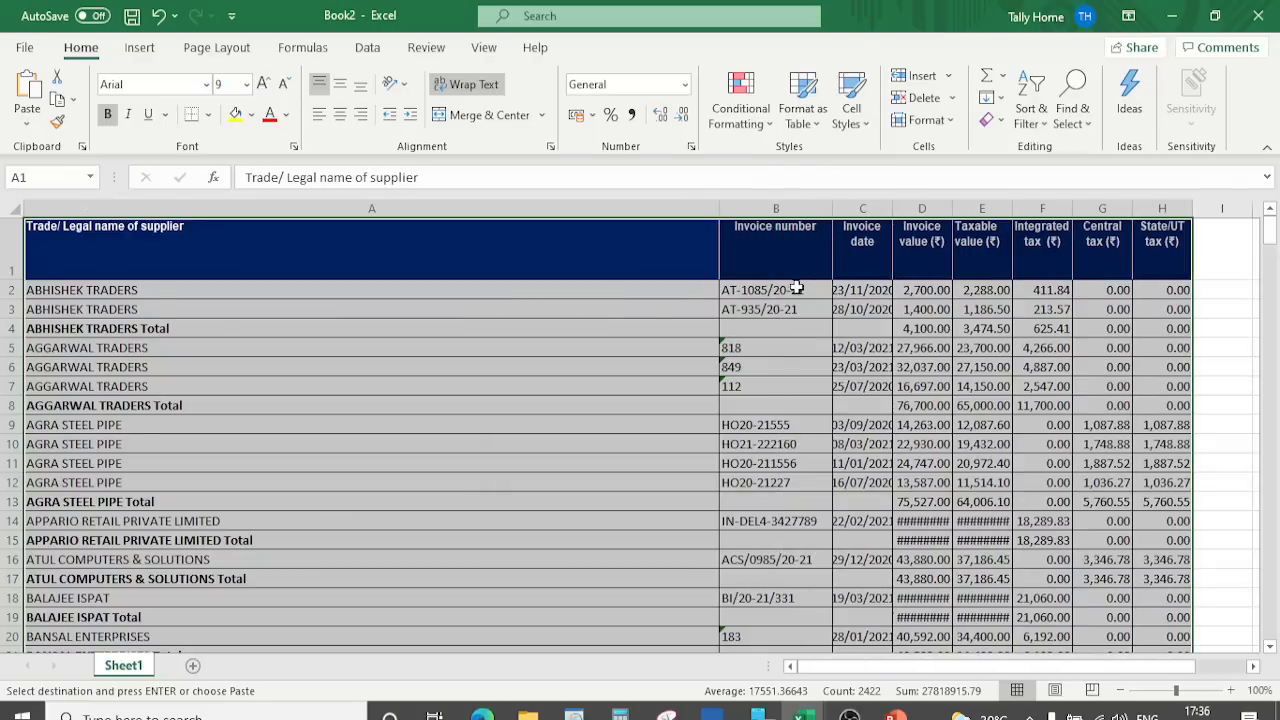
pyautogui.moveTo(719, 206); pyautogui.dragTo(500, 234)
pyautogui.click(577, 235)
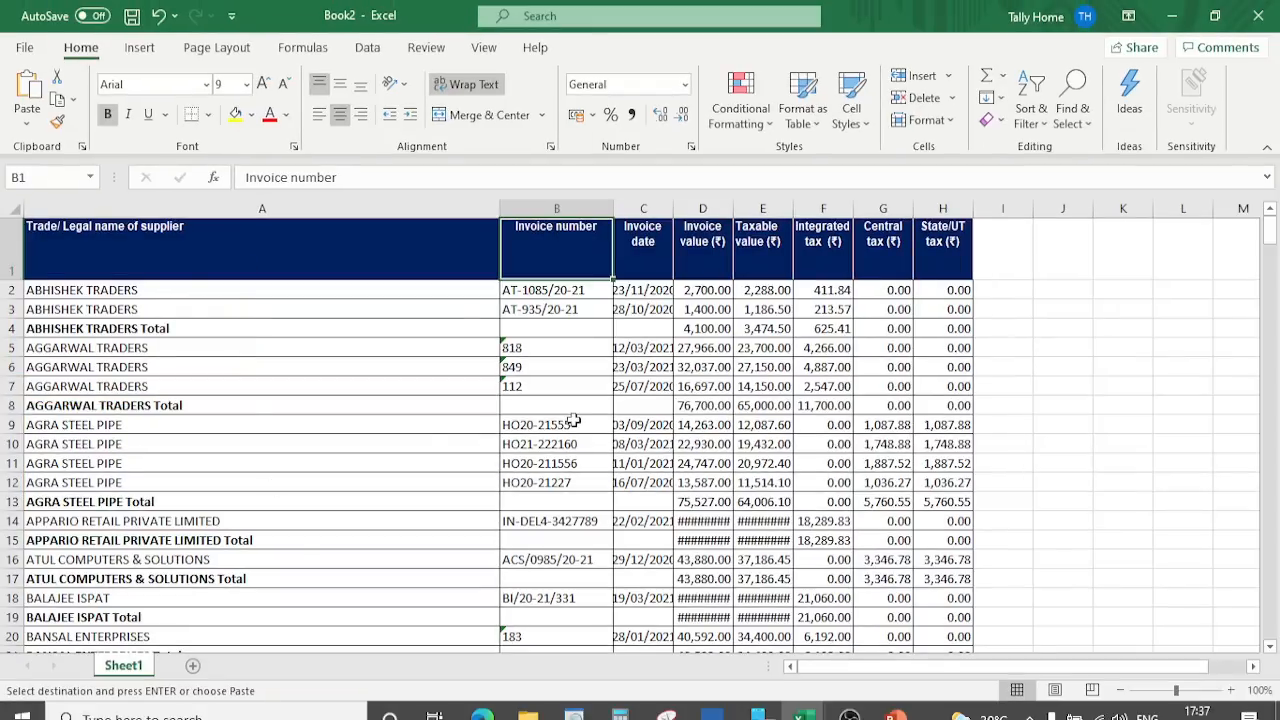
# Step: Switch back to Book1, return to the beginning of the subtotalled table and cancel the pending copy selection
pyautogui.hotkey('alt', 'Tab')
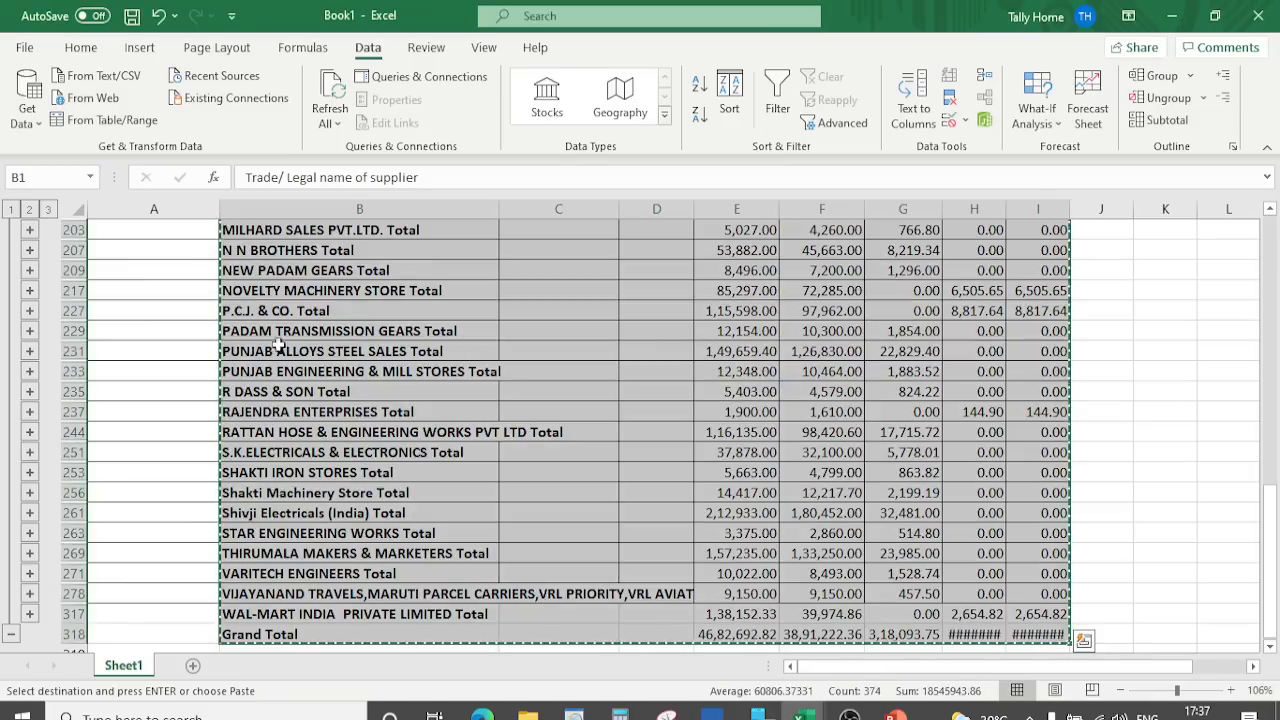
pyautogui.moveTo(1274, 529); pyautogui.dragTo(1273, 222)
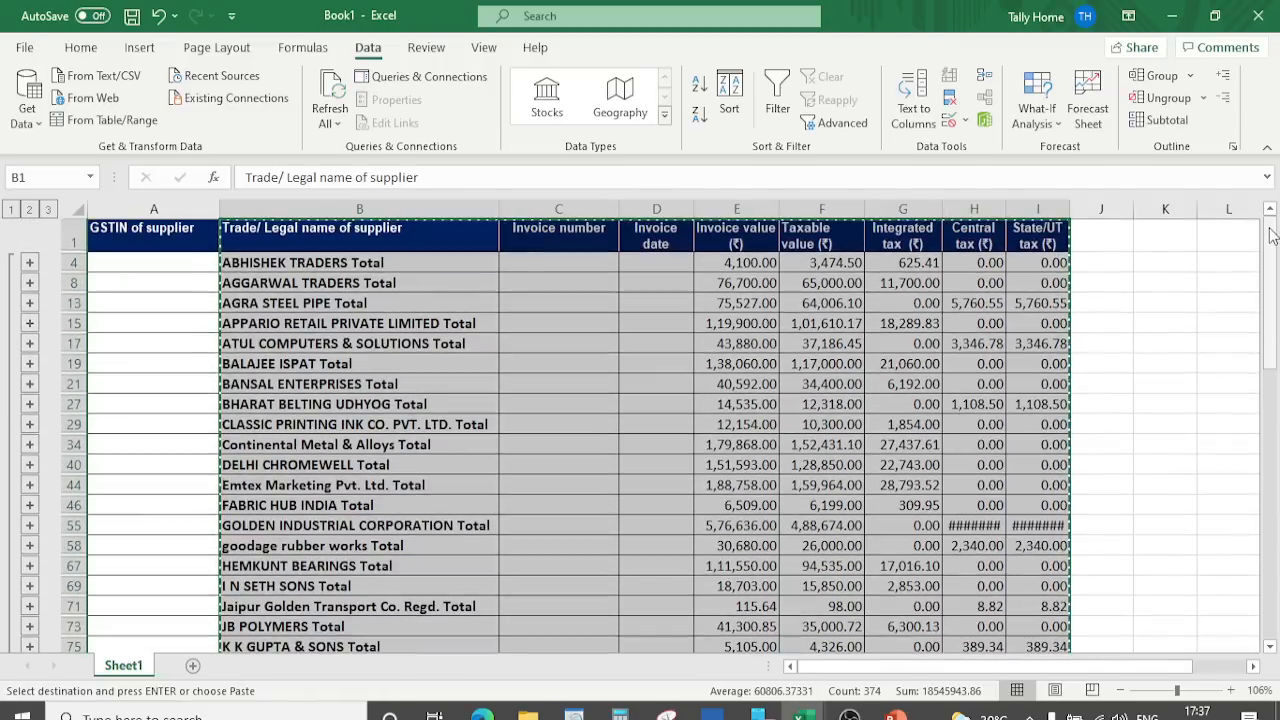
pyautogui.click(412, 325)
pyautogui.doubleClick(412, 325)
pyautogui.click(398, 371)
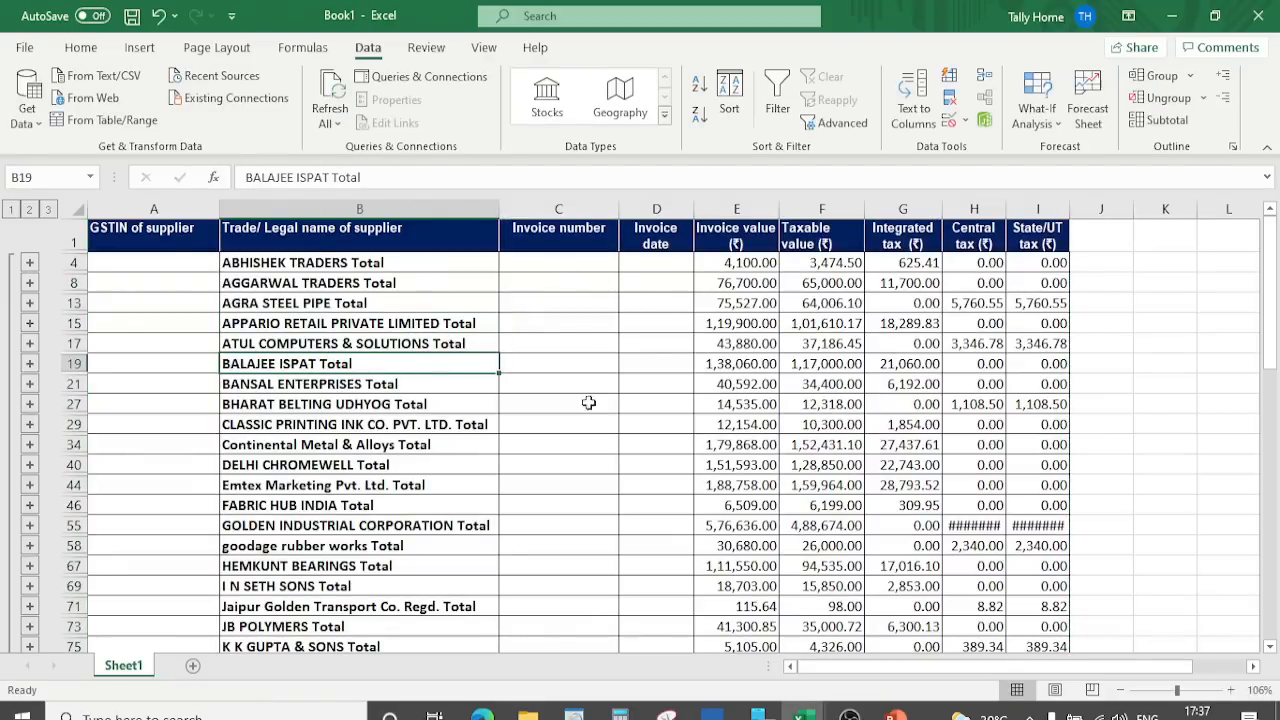
# Step: View the outline at grand-total, supplier-total and full-detail levels, returning to level 2 with only the supplier totals
pyautogui.click(12, 210)
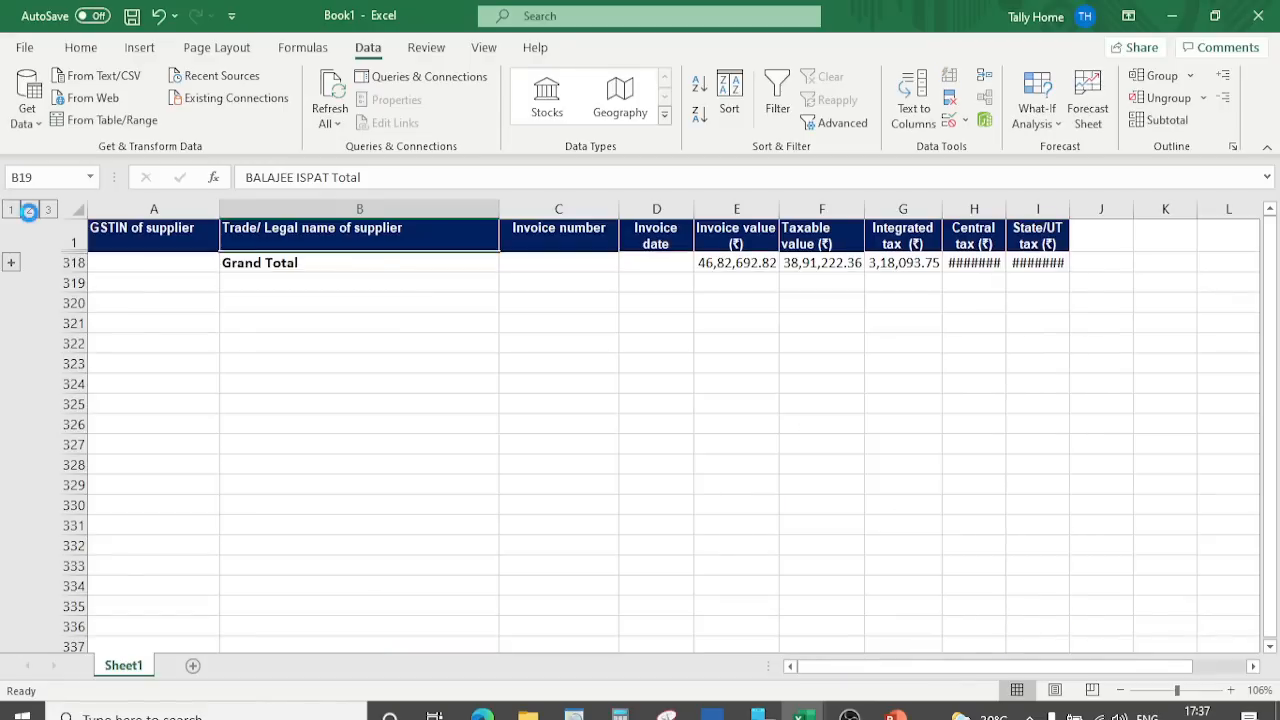
pyautogui.click(29, 209)
pyautogui.click(48, 210)
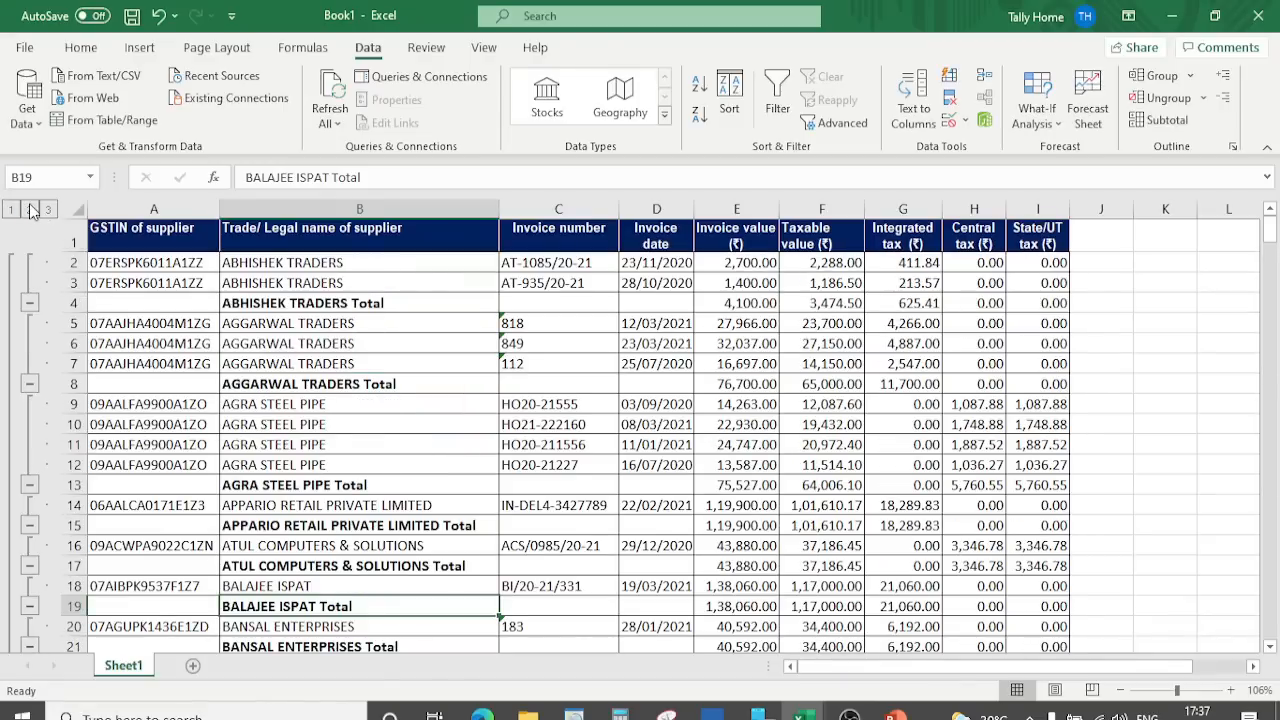
pyautogui.click(29, 209)
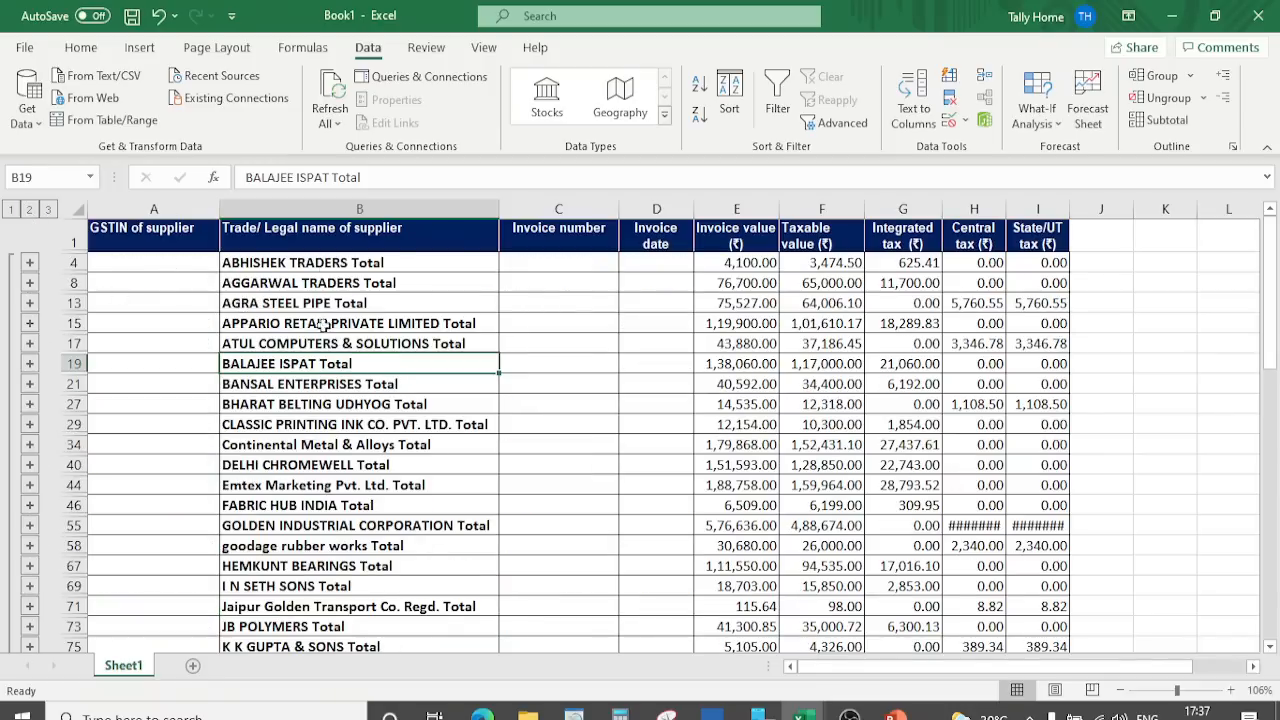
pyautogui.click(353, 261)
pyautogui.click(80, 48)
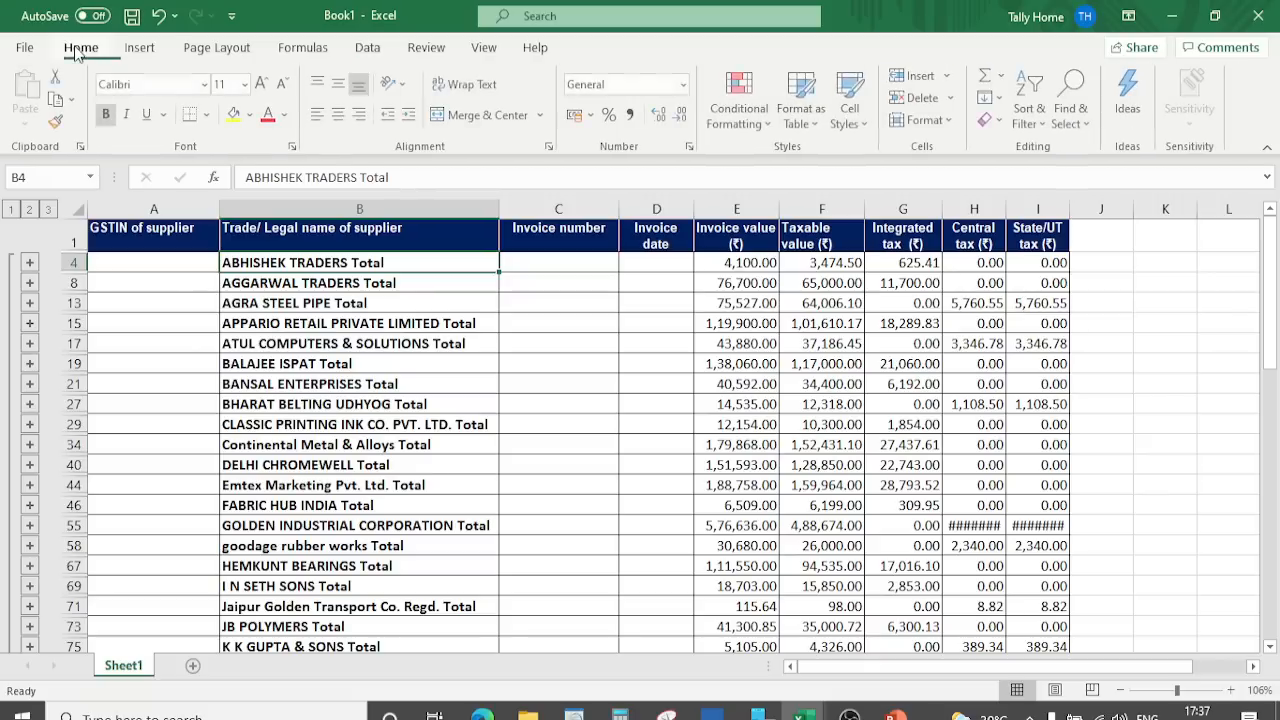
pyautogui.click(312, 240)
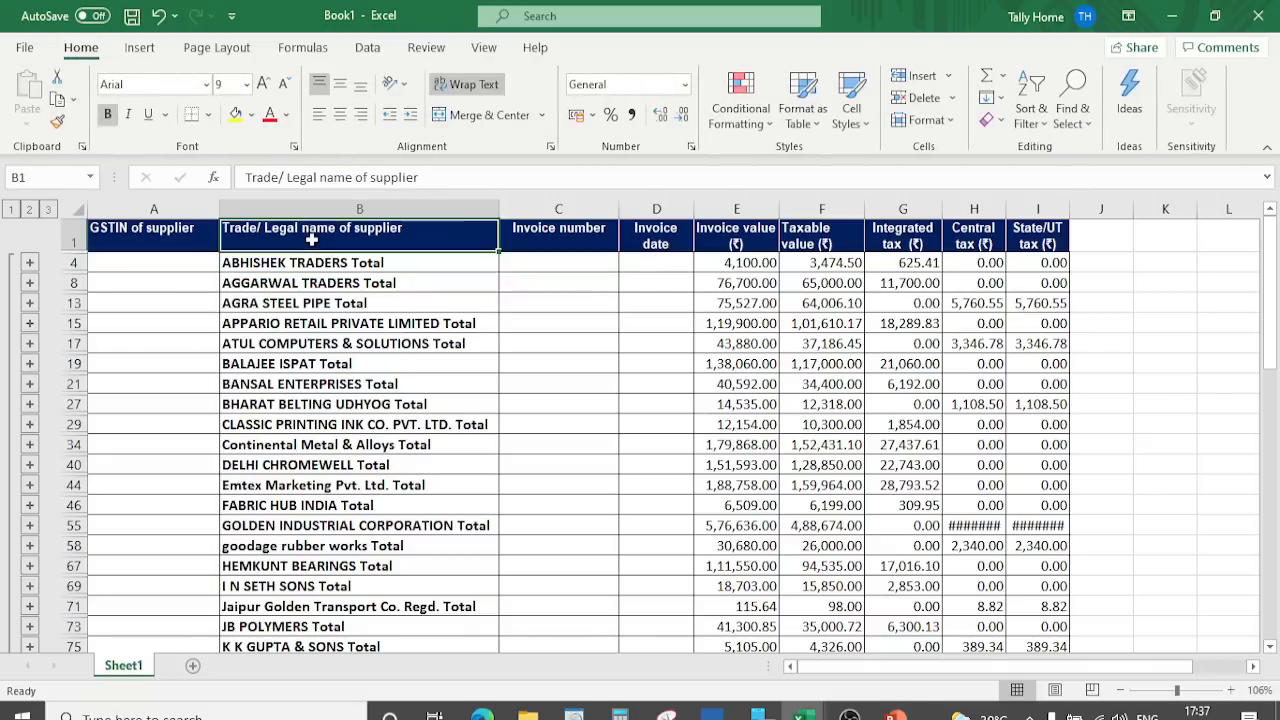
pyautogui.hotkey('shift', 'Right')
pyautogui.hotkey('shift', 'Right')
pyautogui.hotkey('shift', 'Right')
pyautogui.hotkey('shift', 'Right')
pyautogui.hotkey('shift', 'Right')
pyautogui.hotkey('shift', 'Right')
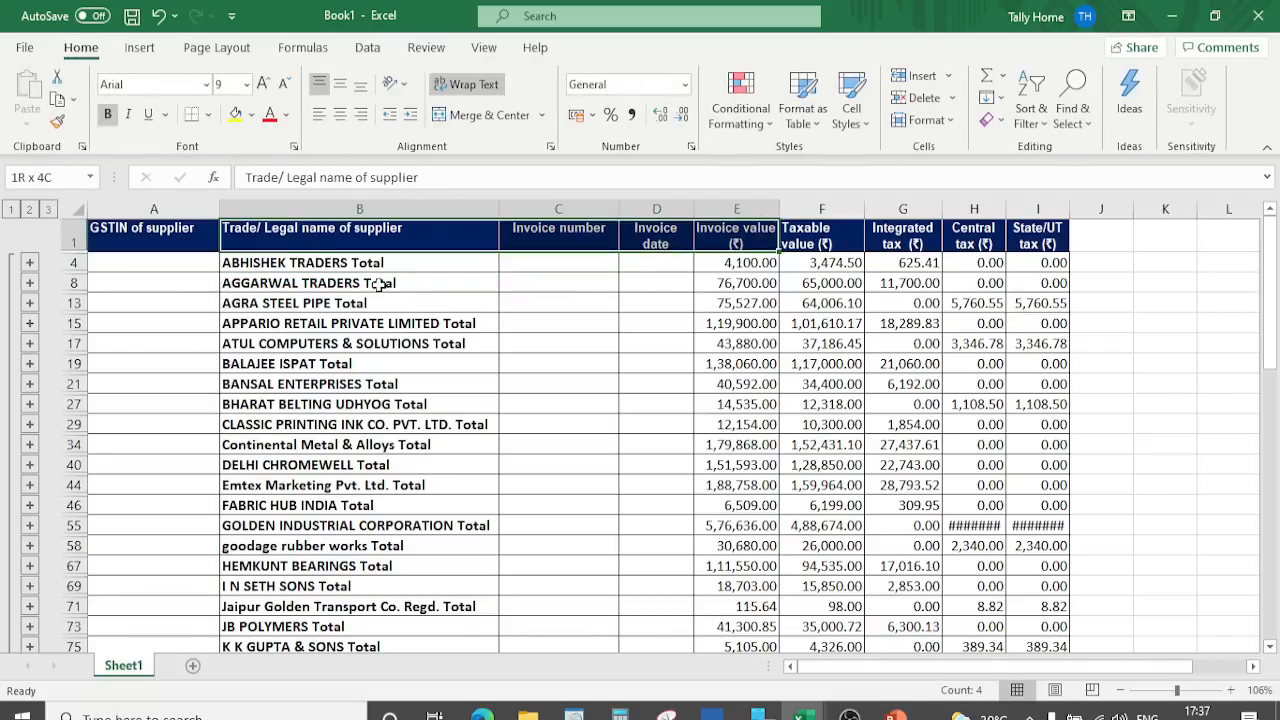
pyautogui.hotkey('ctrl', 'q')
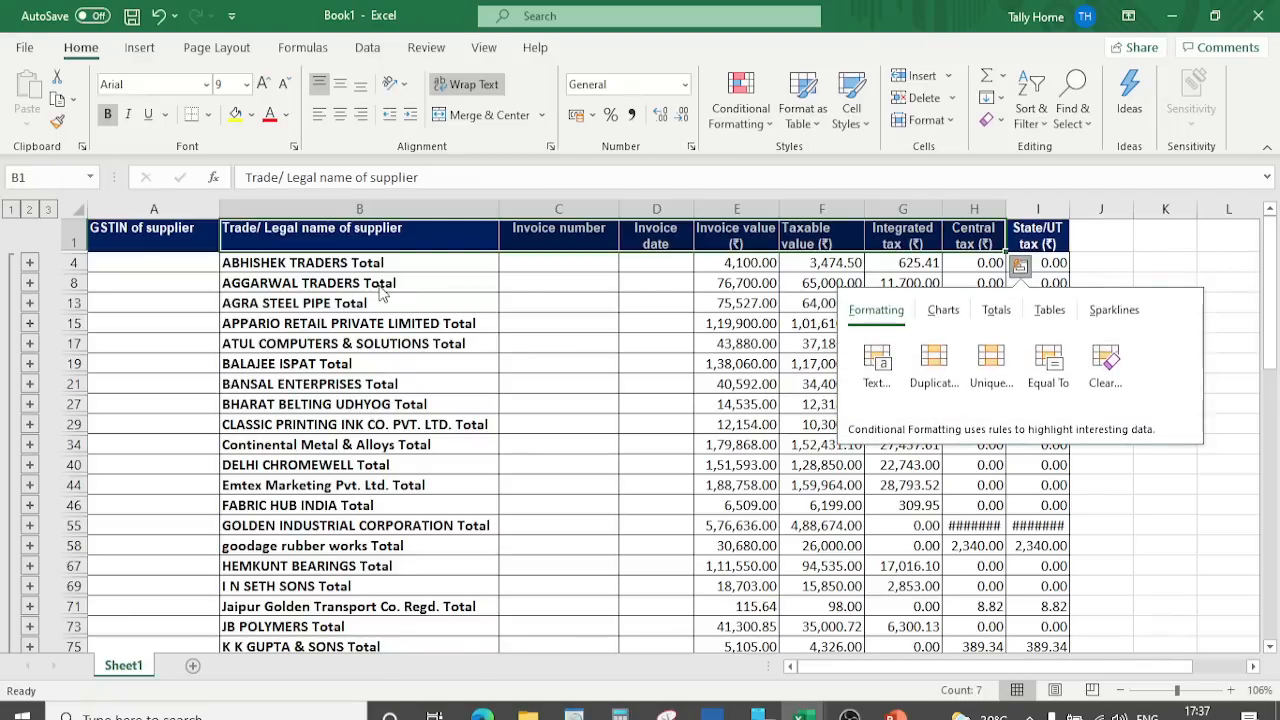
pyautogui.click(246, 366)
pyautogui.click(297, 228)
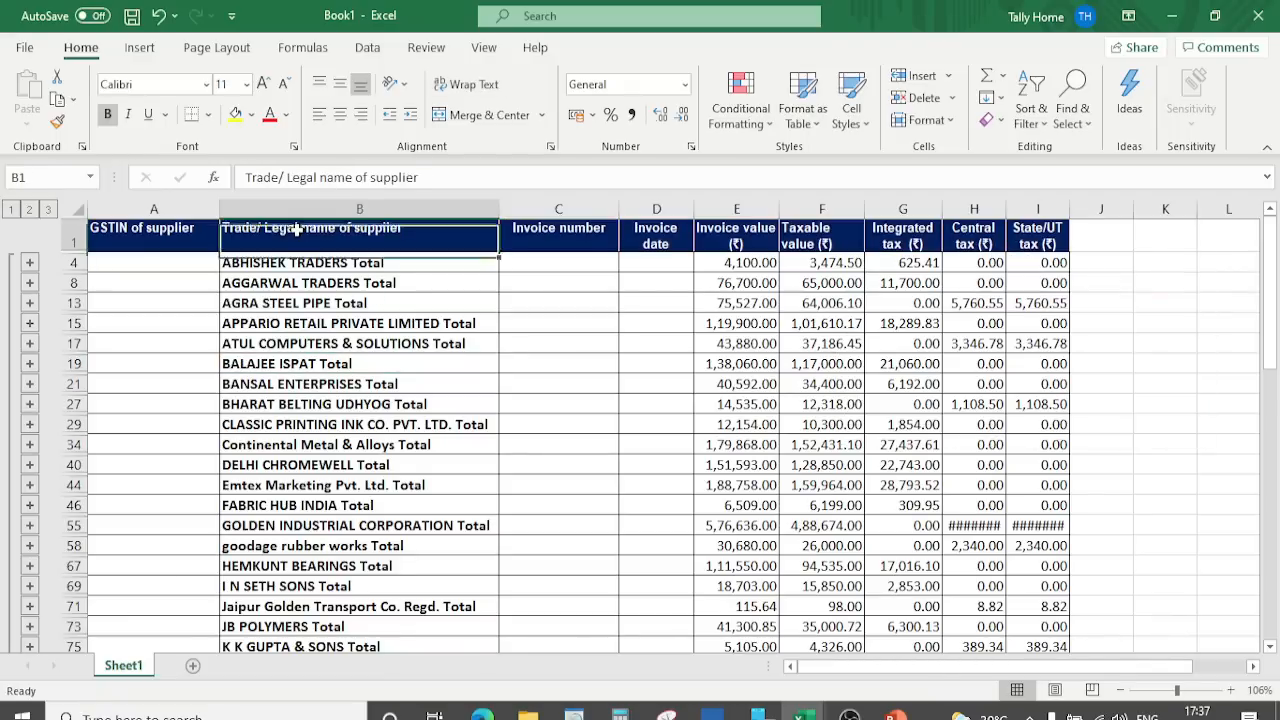
pyautogui.hotkey('shift', 'Right')
pyautogui.hotkey('shift', 'Right')
pyautogui.hotkey('shift', 'Right')
pyautogui.hotkey('shift', 'Right')
pyautogui.hotkey('shift', 'Right')
pyautogui.hotkey('shift', 'Right')
pyautogui.hotkey('ctrl', 'q')
pyautogui.press('Right')
pyautogui.press('Right')
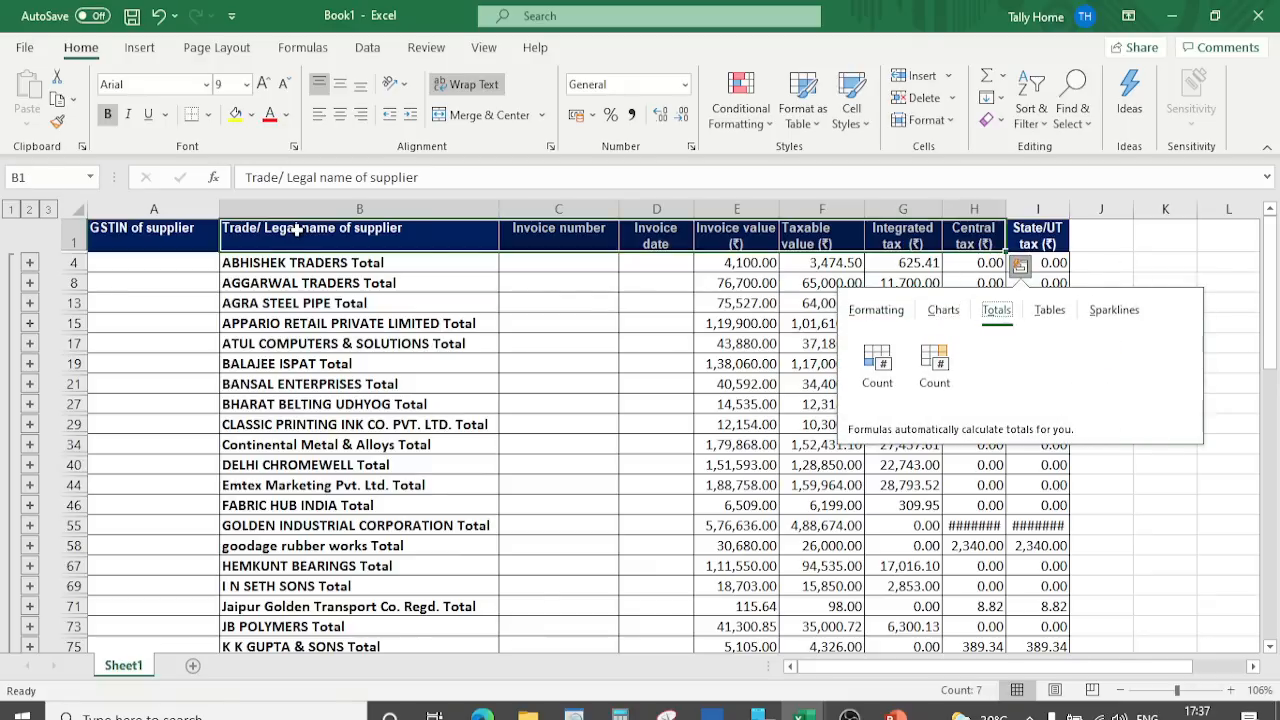
pyautogui.click(302, 282)
# Step: Select the table from the Trade/ Legal name header through the State/UT tax Grand Total and restrict the selection to visible cells only
pyautogui.click(312, 240)
pyautogui.hotkey('shift', 'Right')
pyautogui.hotkey('shift', 'Right')
pyautogui.hotkey('shift', 'Right')
pyautogui.hotkey('shift', 'Right')
pyautogui.hotkey('shift', 'Right')
pyautogui.hotkey('shift', 'Right')
pyautogui.hotkey('shift', 'Right')
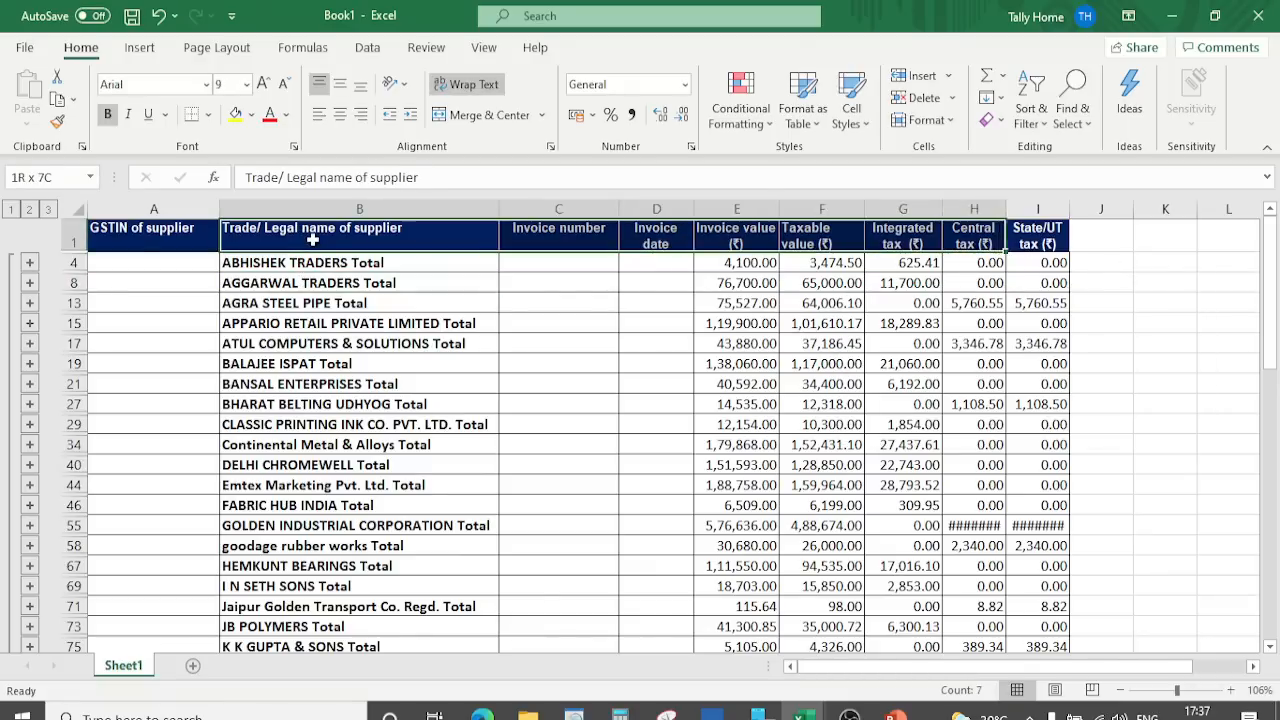
pyautogui.hotkey('ctrl', 'shift', 'Down')
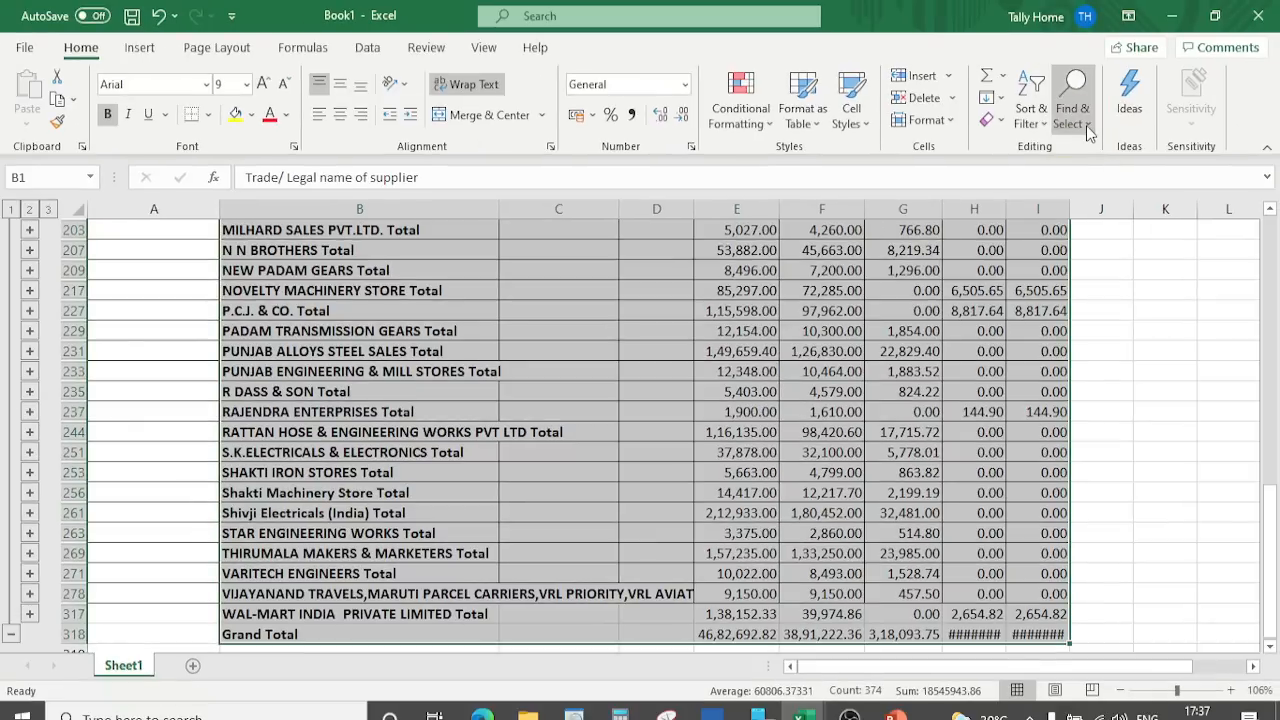
pyautogui.click(1089, 133)
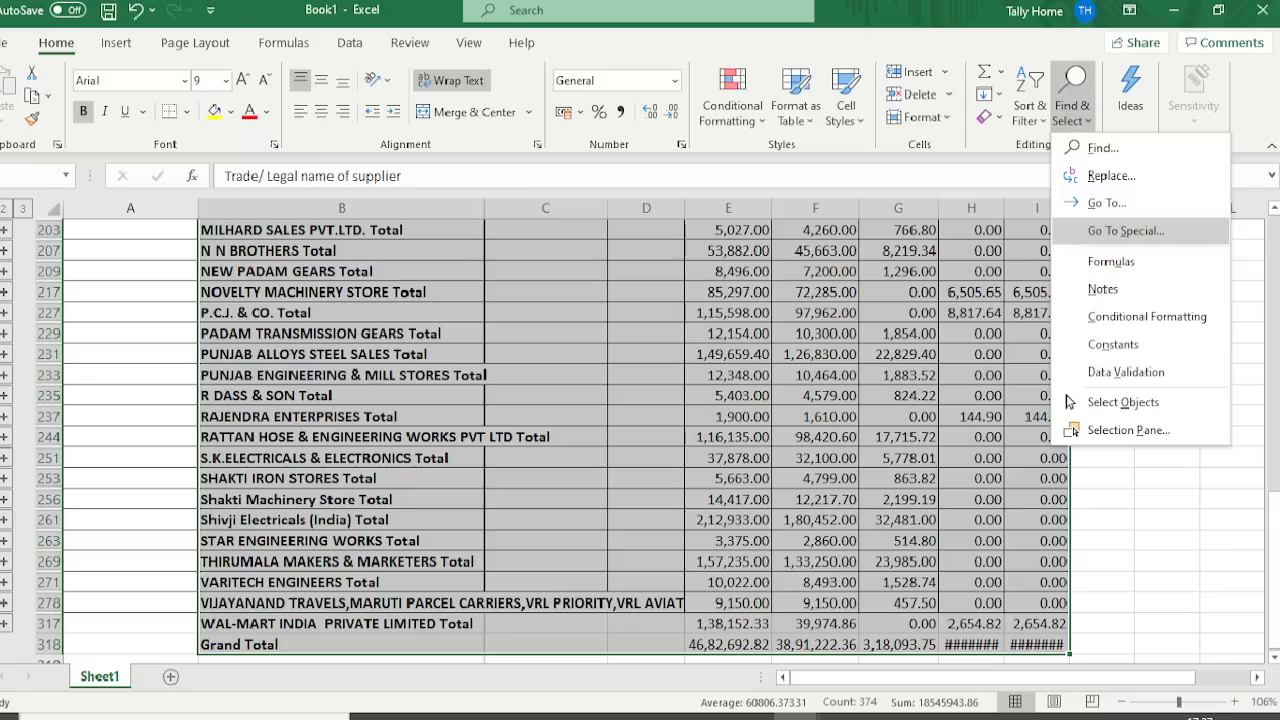
pyautogui.click(1114, 234)
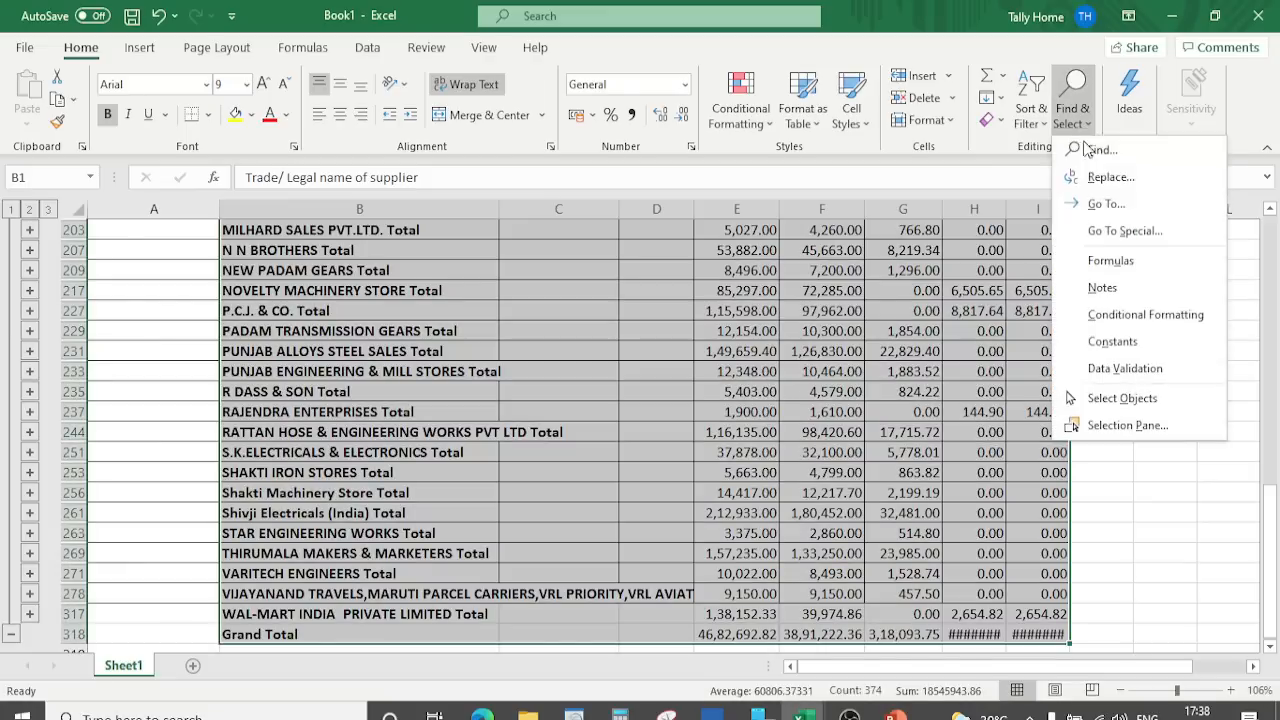
pyautogui.click(1122, 230)
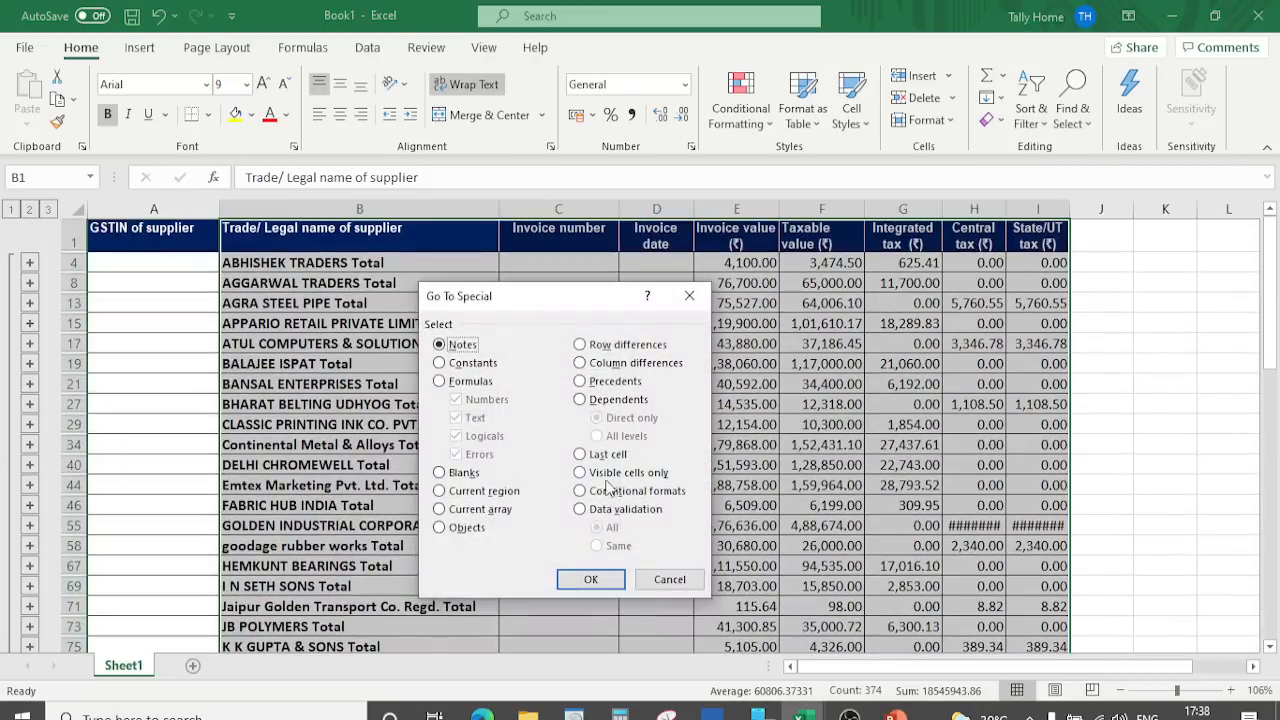
pyautogui.click(579, 473)
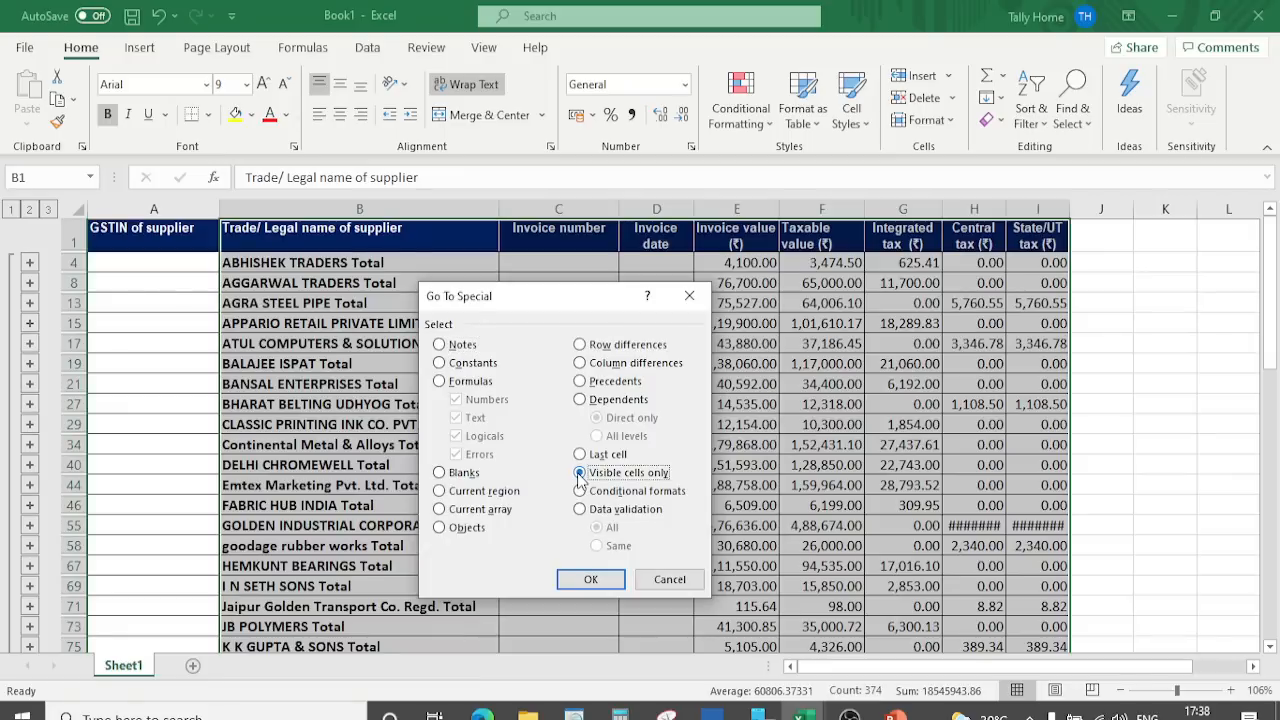
pyautogui.click(594, 581)
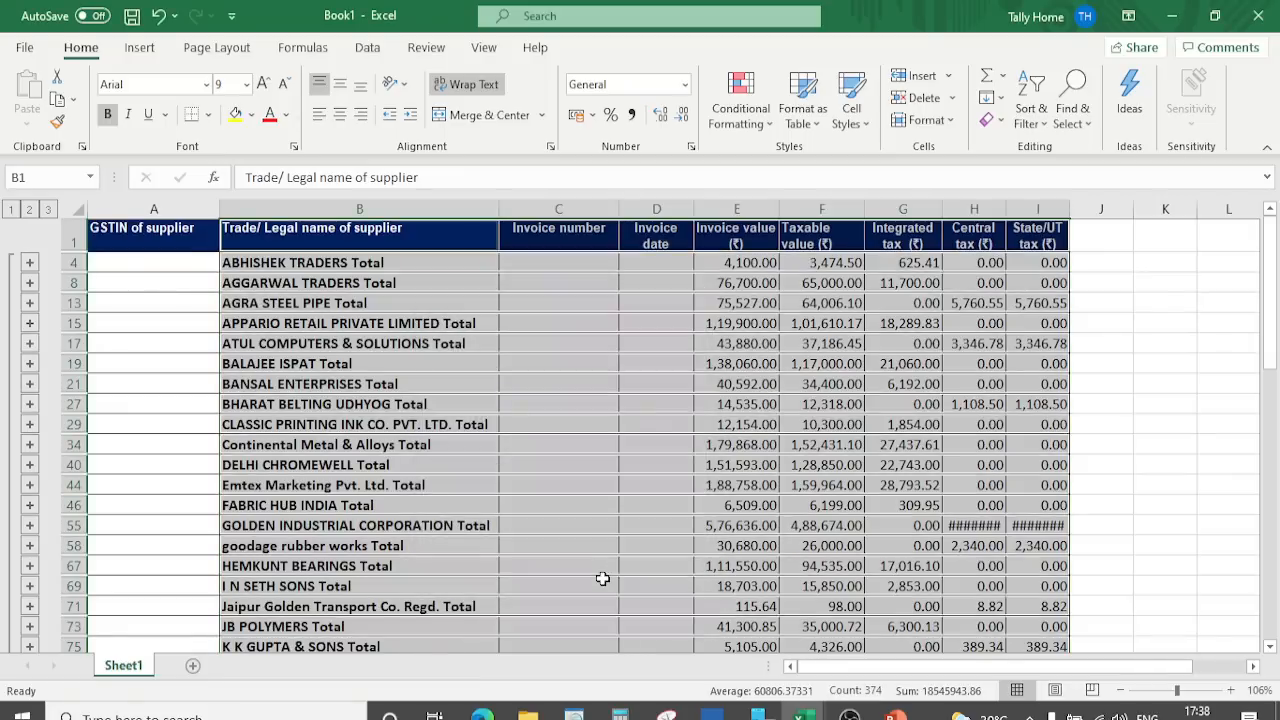
# Step: Copy the visible cells and paste them at A1 of a new blank workbook
pyautogui.hotkey('ctrl', 'c')
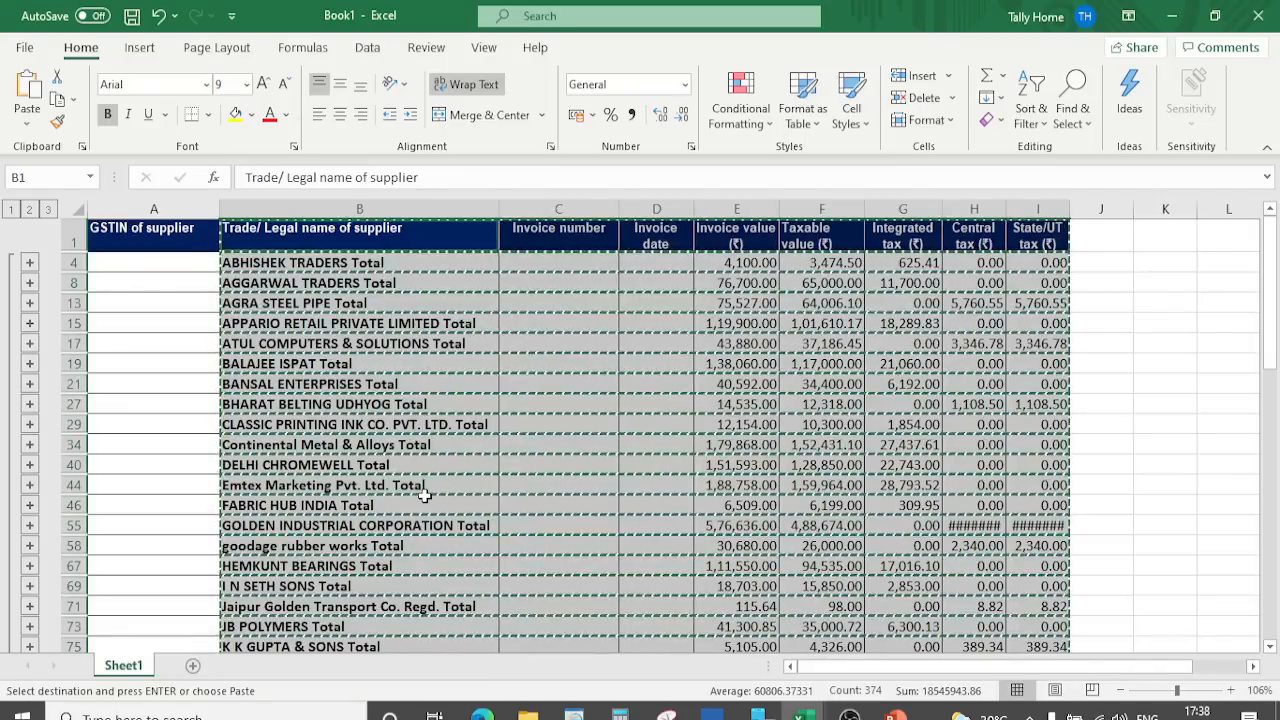
pyautogui.hotkey('ctrl', 'n')
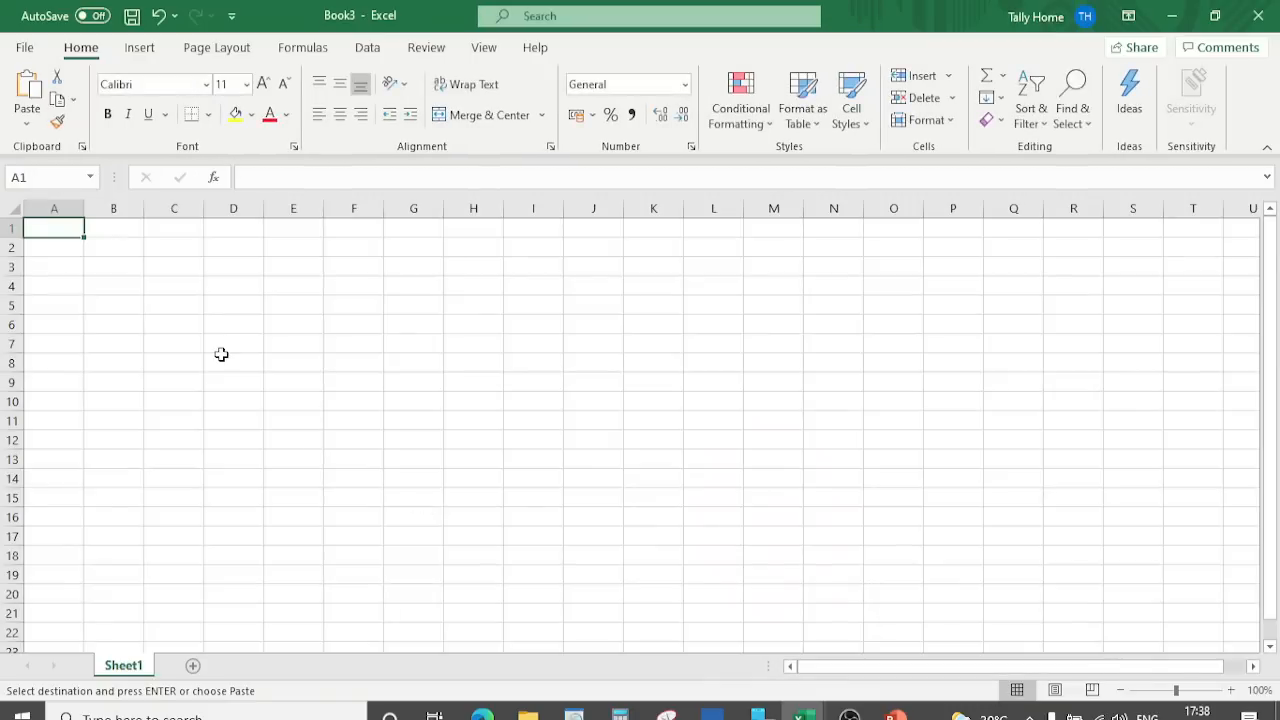
pyautogui.hotkey('ctrl', 'v')
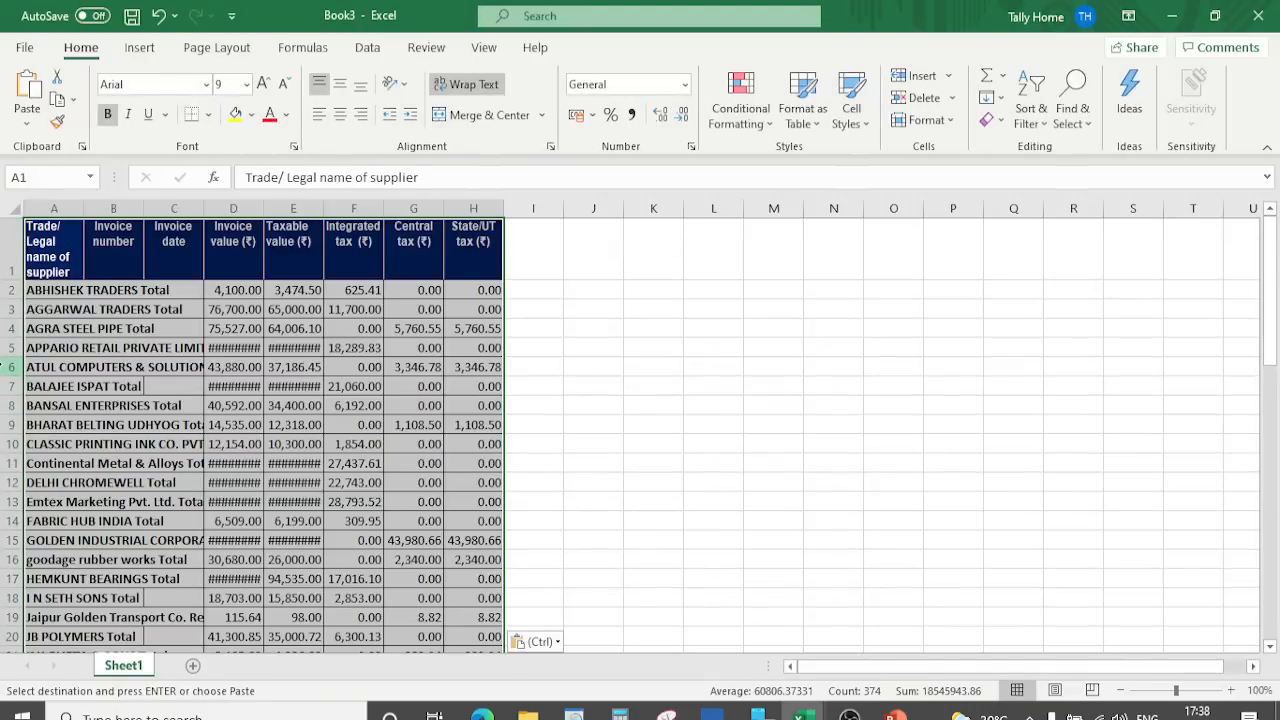
# Step: Adjust the supplier name column to a narrower width that shows the names, and fit the Invoice value and Taxable value columns to their contents
pyautogui.doubleClick(78, 209)
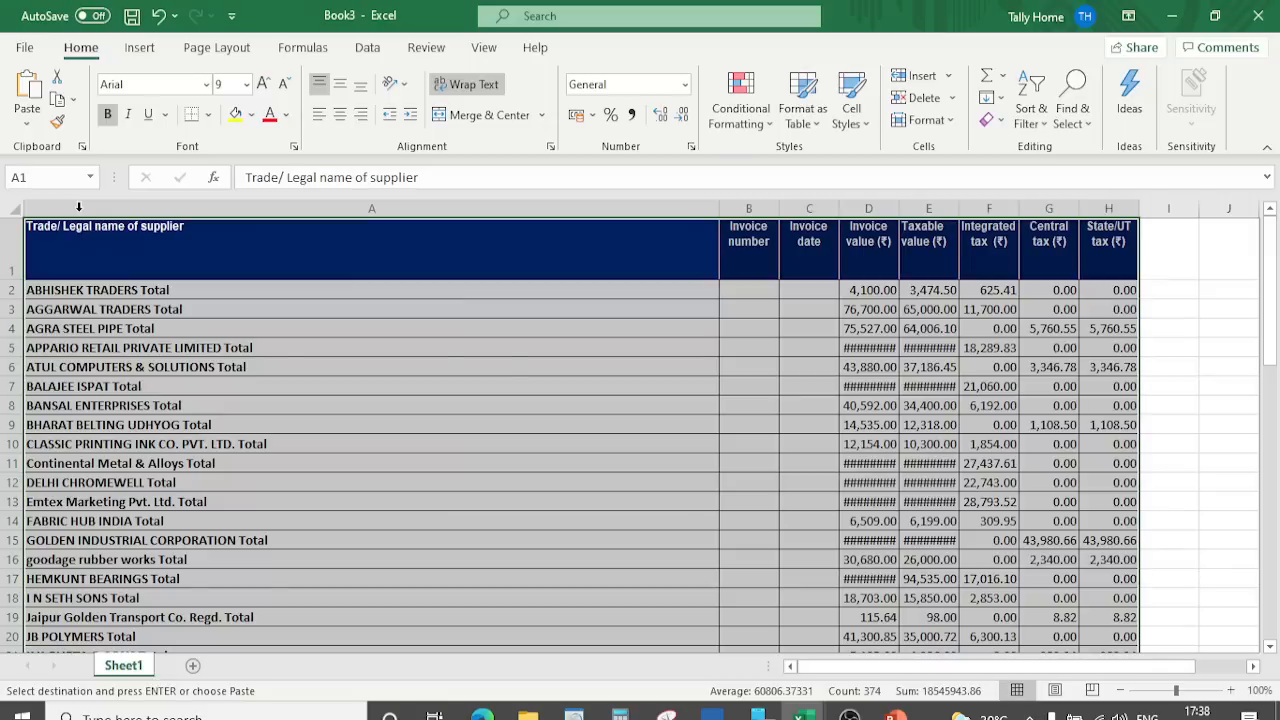
pyautogui.click(419, 378)
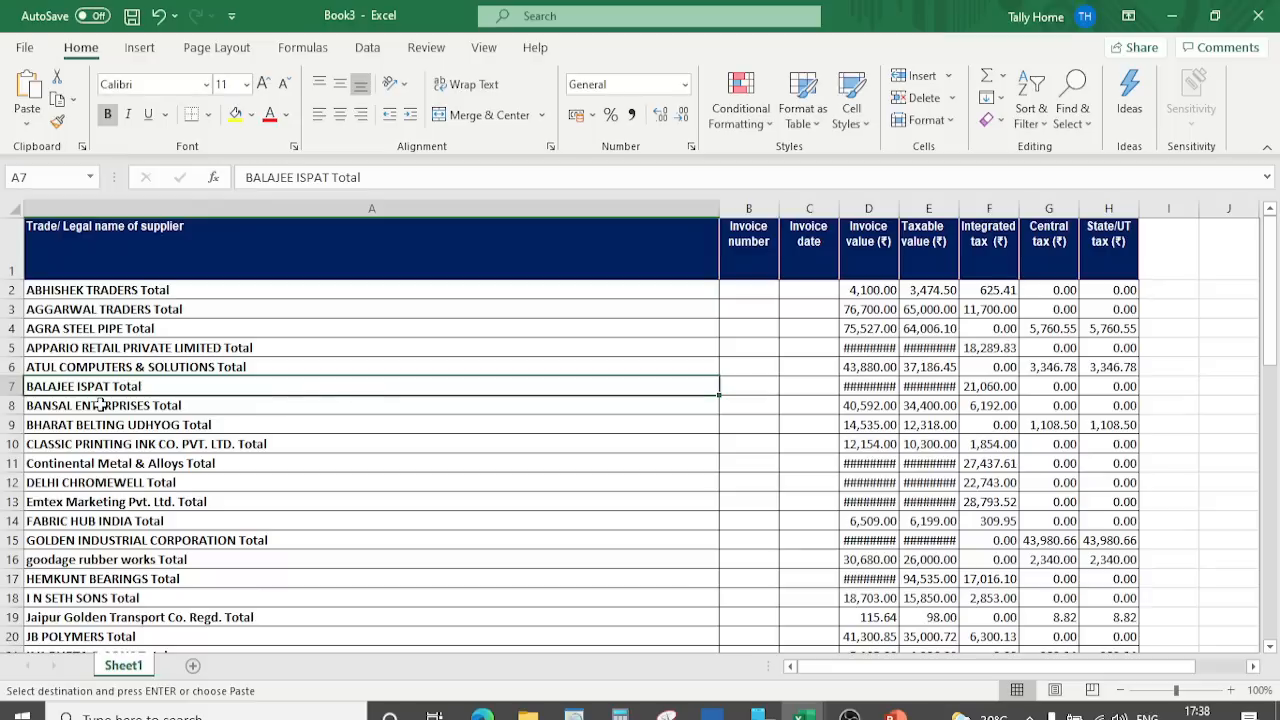
pyautogui.click(362, 346)
pyautogui.moveTo(718, 209); pyautogui.dragTo(398, 244)
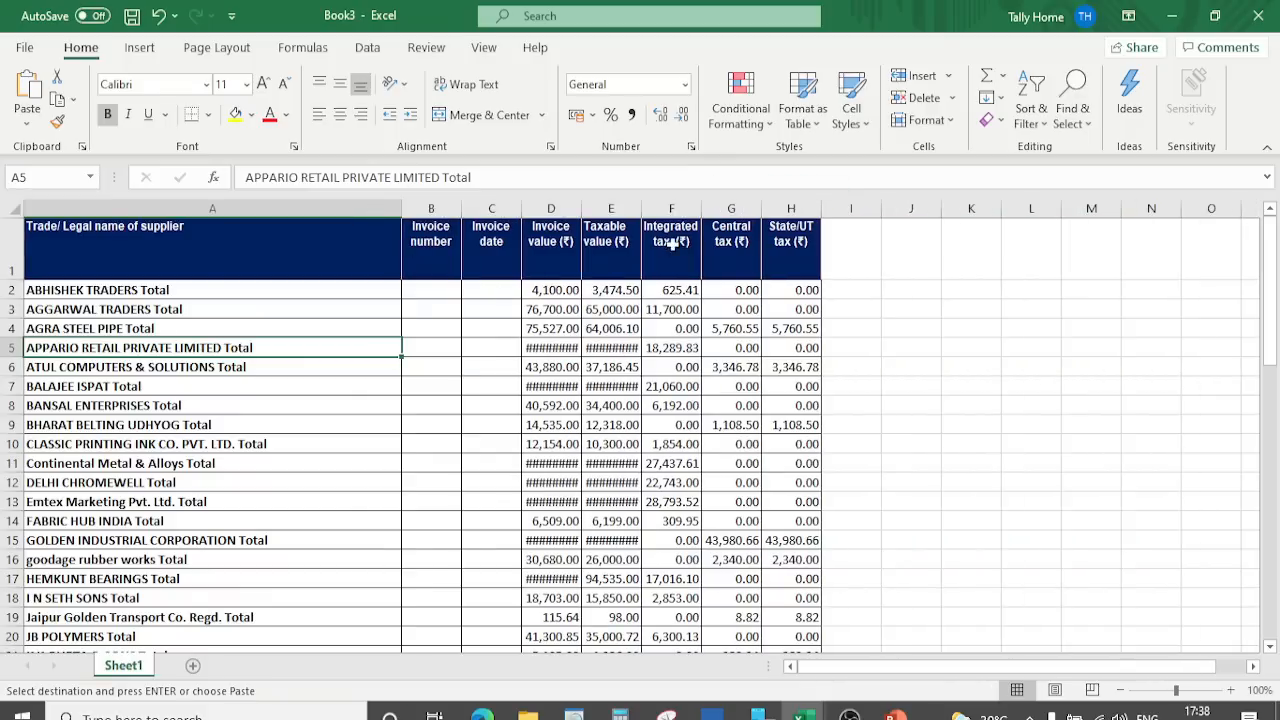
pyautogui.doubleClick(580, 208)
pyautogui.doubleClick(656, 207)
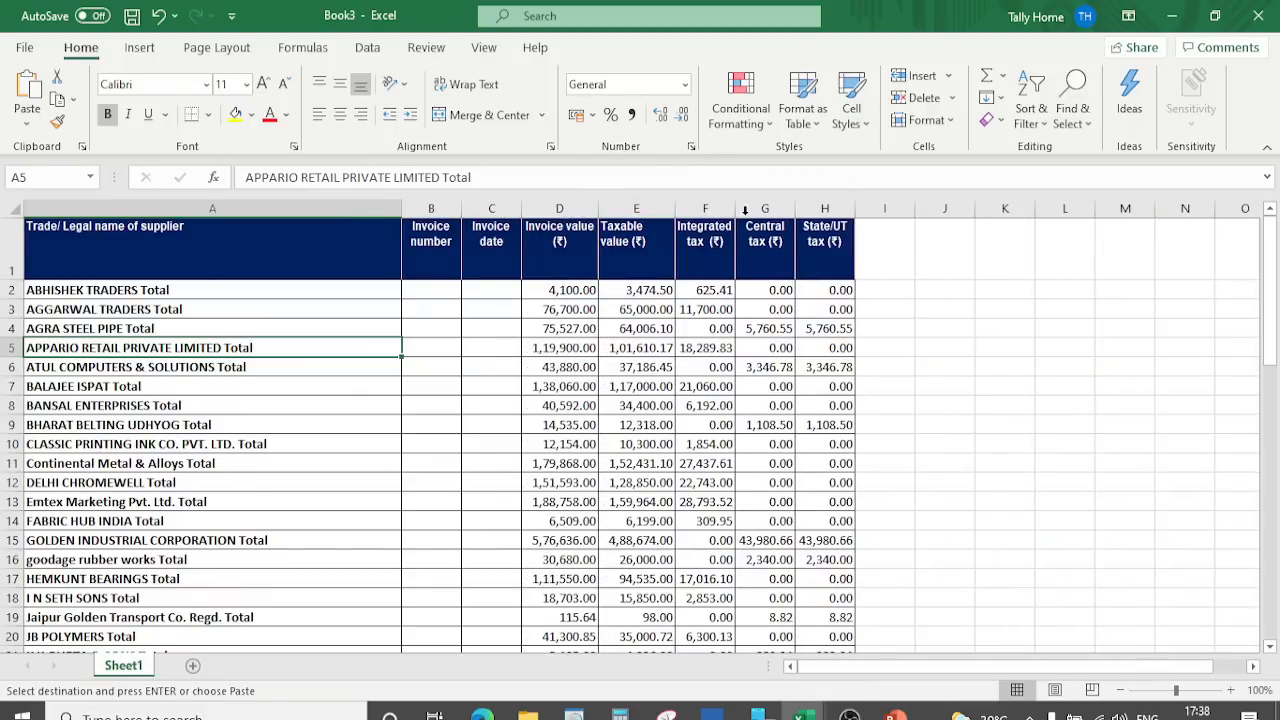
# Step: Go down the supplier name column in Book3 to check which rows were pasted
pyautogui.press('Down')
pyautogui.press('Down')
pyautogui.press('Down')
pyautogui.press('Down')
pyautogui.press('Down')
pyautogui.press('Down')
pyautogui.press('Down')
pyautogui.press('Down')
pyautogui.press('Down')
pyautogui.press('Down')
pyautogui.press('Down')
pyautogui.press('Down')
pyautogui.press('Down')
pyautogui.press('Down')
pyautogui.press('Down')
pyautogui.press('Down')
pyautogui.press('Down')
pyautogui.press('Down')
pyautogui.press('Down')
pyautogui.press('Down')
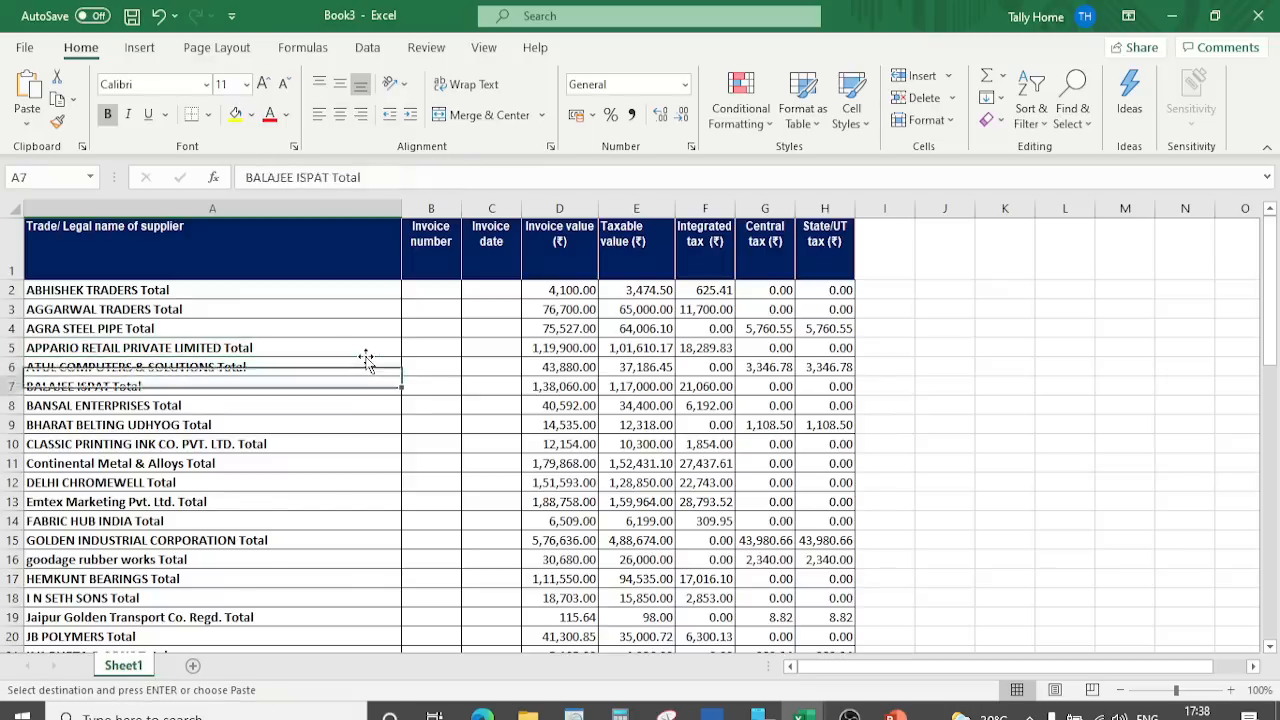
# Step: Switch to Book2, go through its pasted supplier rows for comparison, and return to Book3
pyautogui.hotkey('alt', 'Tab')
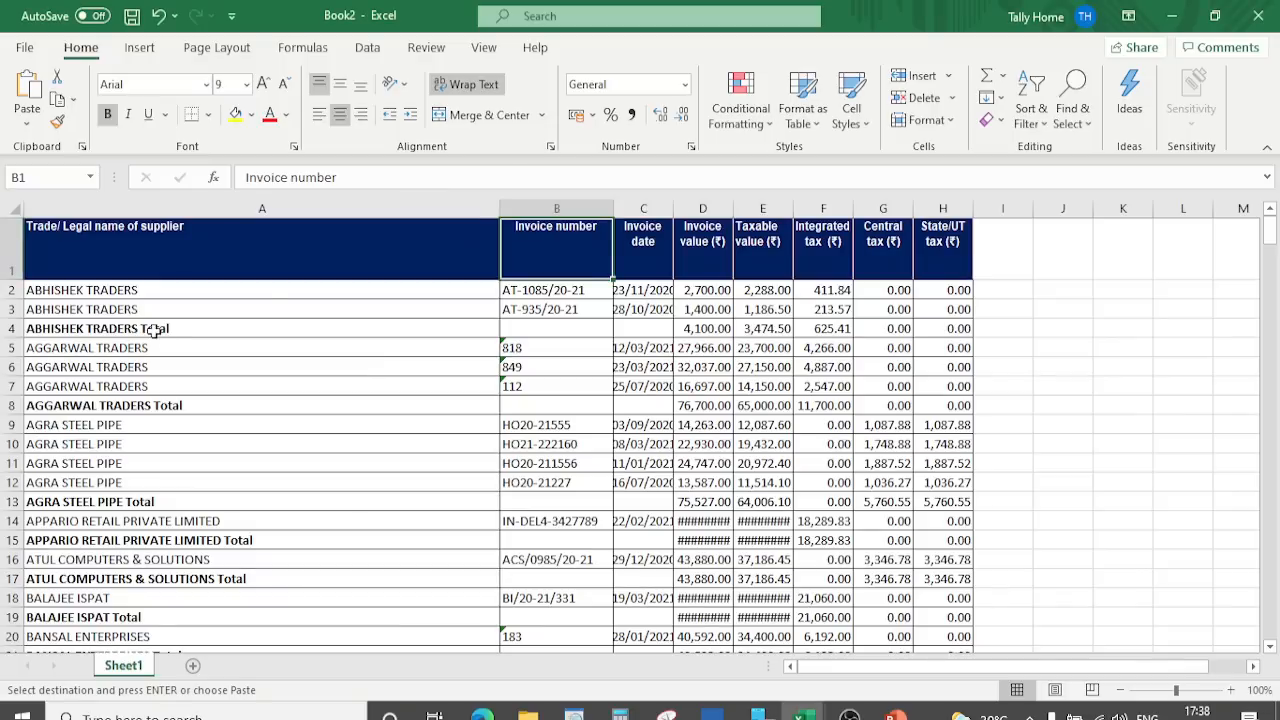
pyautogui.click(155, 332)
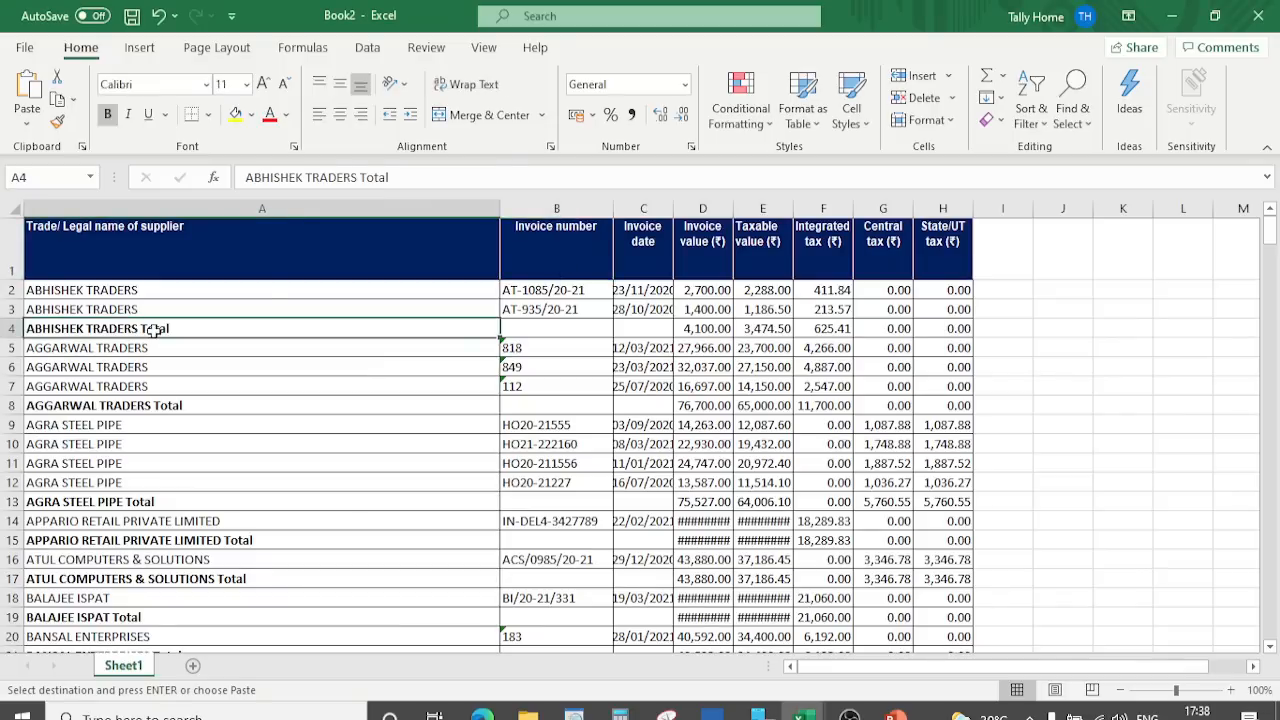
pyautogui.press('Down')
pyautogui.press('Down')
pyautogui.press('Down')
pyautogui.press('Down')
pyautogui.press('Down')
pyautogui.press('Down')
pyautogui.press('Down')
pyautogui.press('Down')
pyautogui.press('Down')
pyautogui.press('Down')
pyautogui.press('Down')
pyautogui.press('Down')
pyautogui.press('Down')
pyautogui.press('Down')
pyautogui.press('Down')
pyautogui.press('Down')
pyautogui.press('Down')
pyautogui.press('Down')
pyautogui.press('Down')
pyautogui.press('Down')
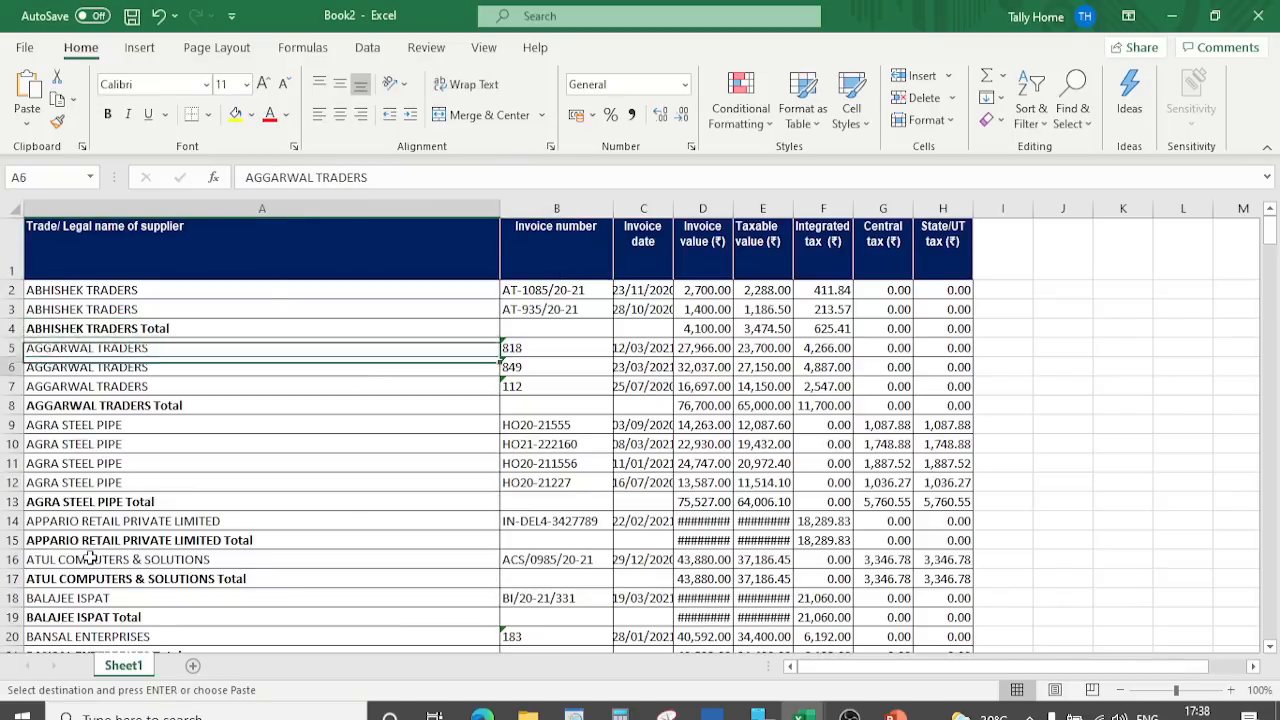
pyautogui.hotkey('alt', 'Tab')
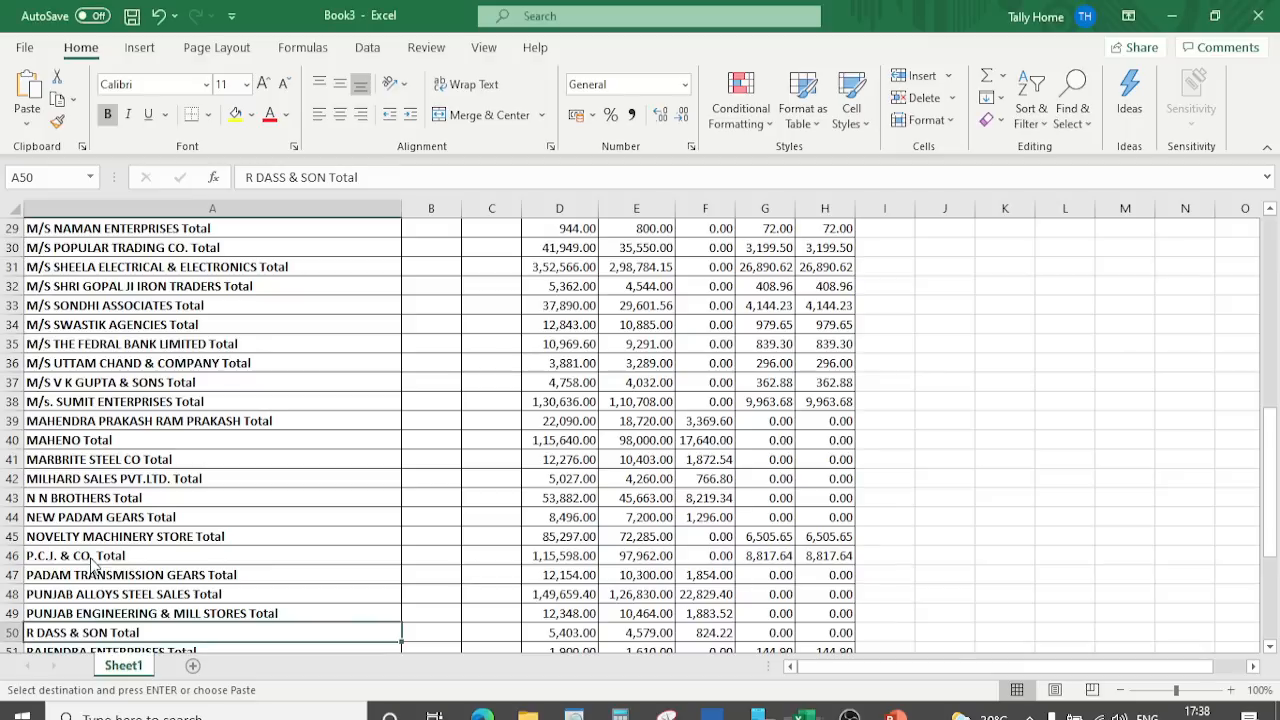
# Step: Go back up the supplier totals in Book3 and look over the first suppliers below the header row
pyautogui.press('Up')
pyautogui.press('Up')
pyautogui.press('Up')
pyautogui.press('Up')
pyautogui.press('Up')
pyautogui.press('Up')
pyautogui.press('Up')
pyautogui.press('Up')
pyautogui.press('Up')
pyautogui.press('Up')
pyautogui.press('Up')
pyautogui.press('Up')
pyautogui.press('Up')
pyautogui.press('Up')
pyautogui.press('Up')
pyautogui.press('Up')
pyautogui.press('Up')
pyautogui.press('Up')
pyautogui.press('Up')
pyautogui.press('Up')
pyautogui.press('Up')
pyautogui.press('Up')
pyautogui.press('Up')
pyautogui.press('Up')
pyautogui.press('Up')
pyautogui.press('Up')
pyautogui.press('Up')
pyautogui.press('Up')
pyautogui.press('Up')
pyautogui.press('Up')
pyautogui.press('Up')
pyautogui.press('Up')
pyautogui.press('Up')
pyautogui.press('Up')
pyautogui.press('Up')
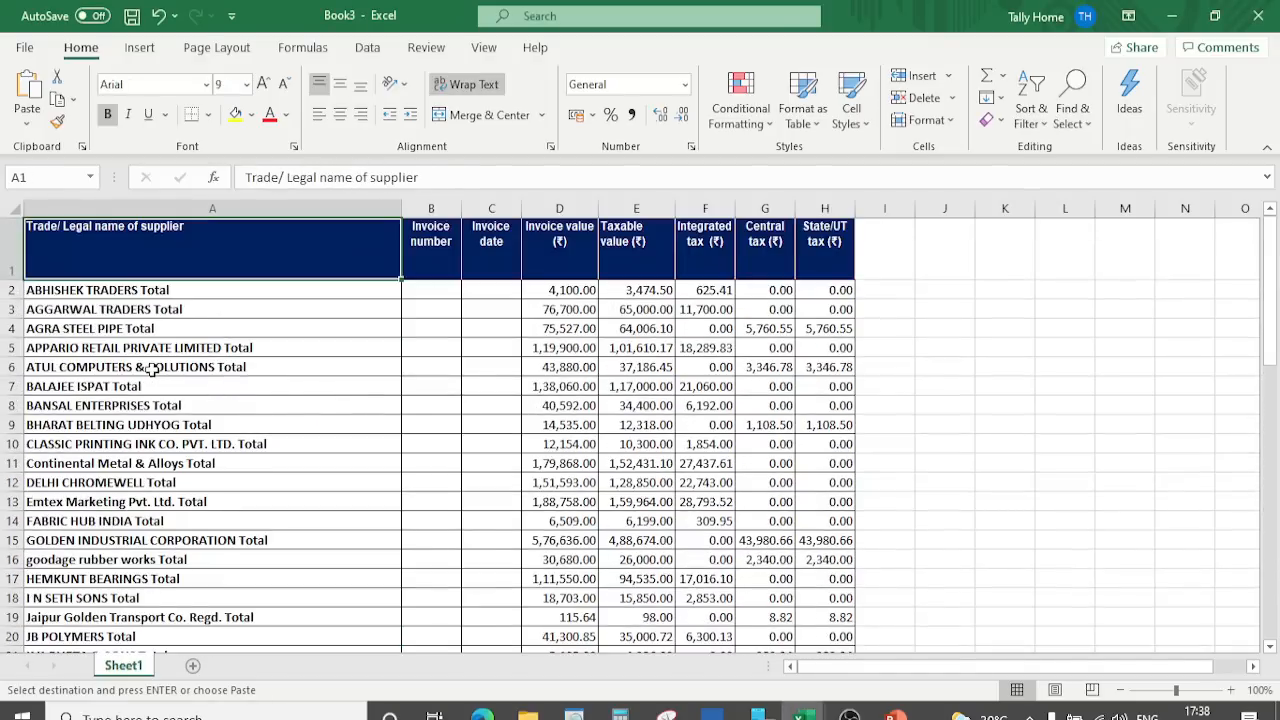
pyautogui.click(174, 310)
pyautogui.click(113, 366)
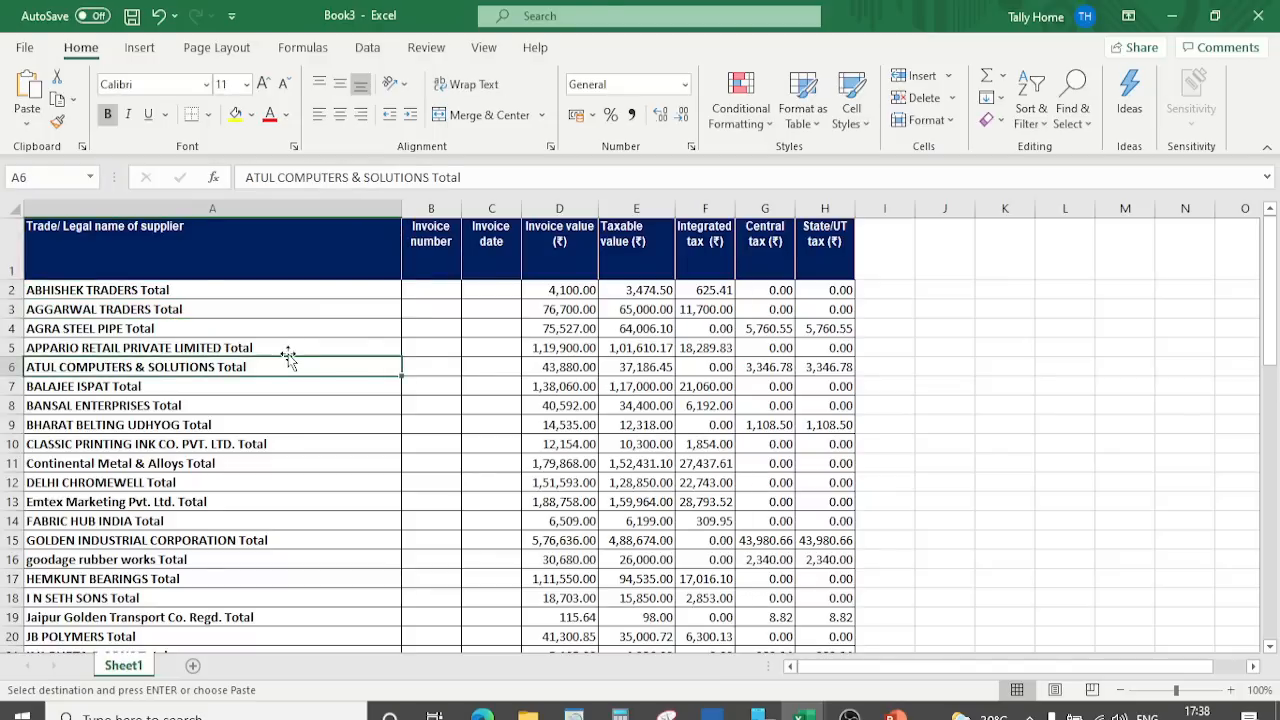
# Step: Switch to the Book1 invoice workbook and bring up its data commands
pyautogui.hotkey('alt', 'Tab')
pyautogui.hotkey('alt', 'Tab')
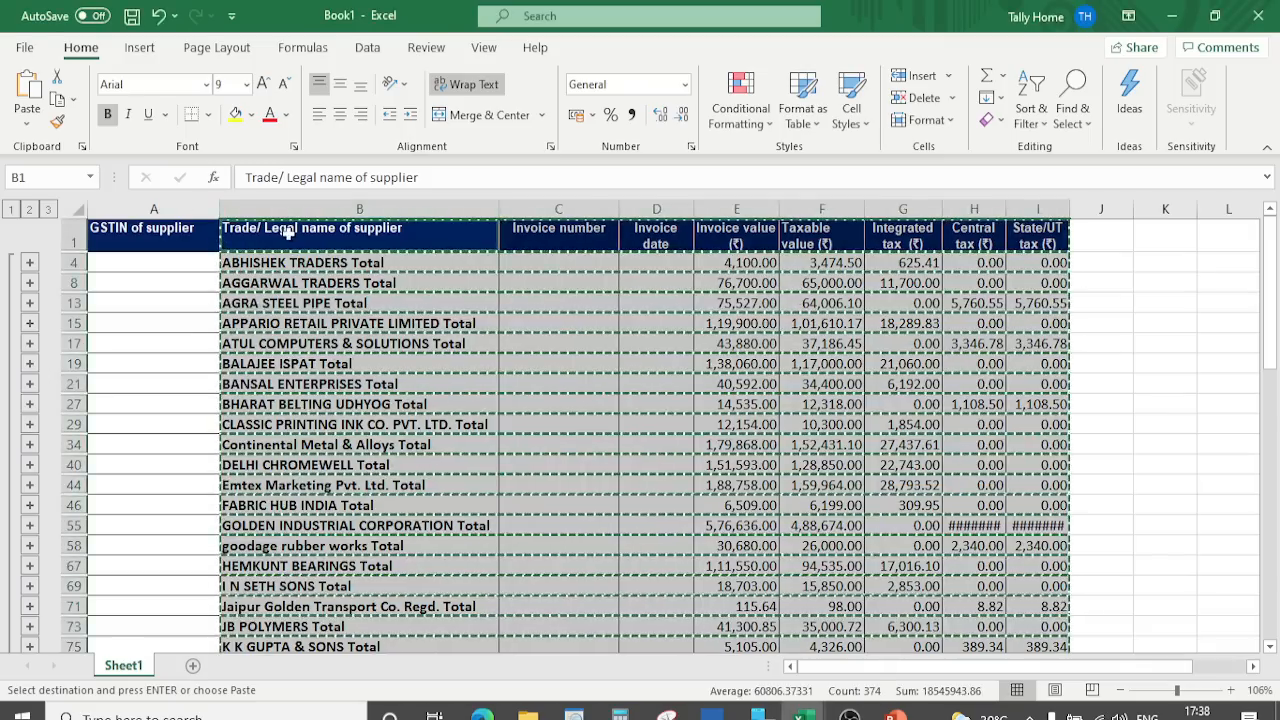
pyautogui.click(369, 50)
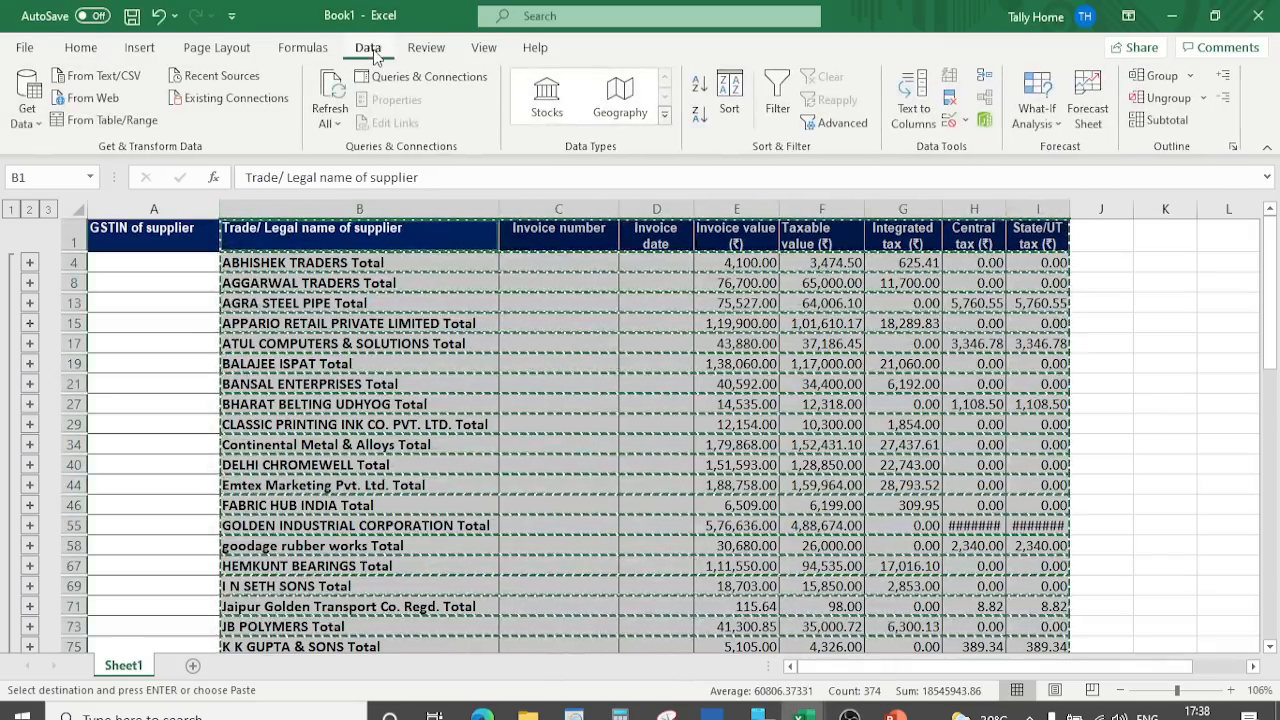
pyautogui.click(1159, 121)
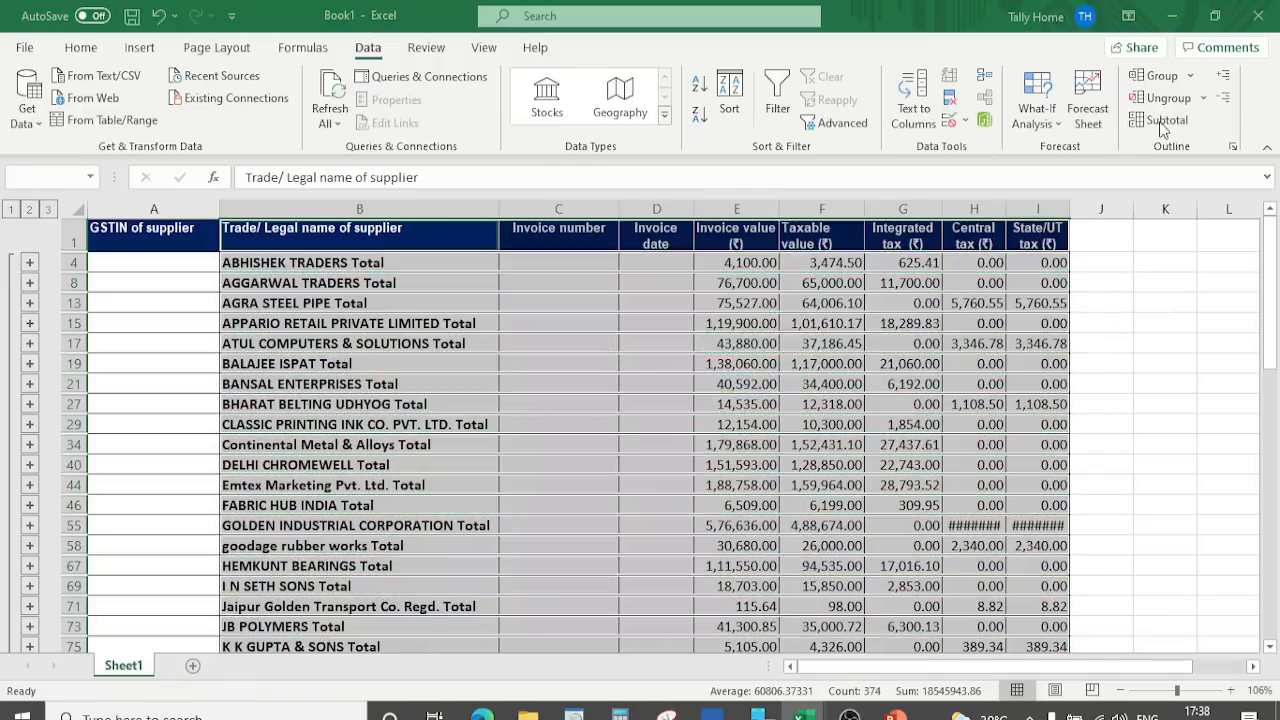
pyautogui.click(645, 420)
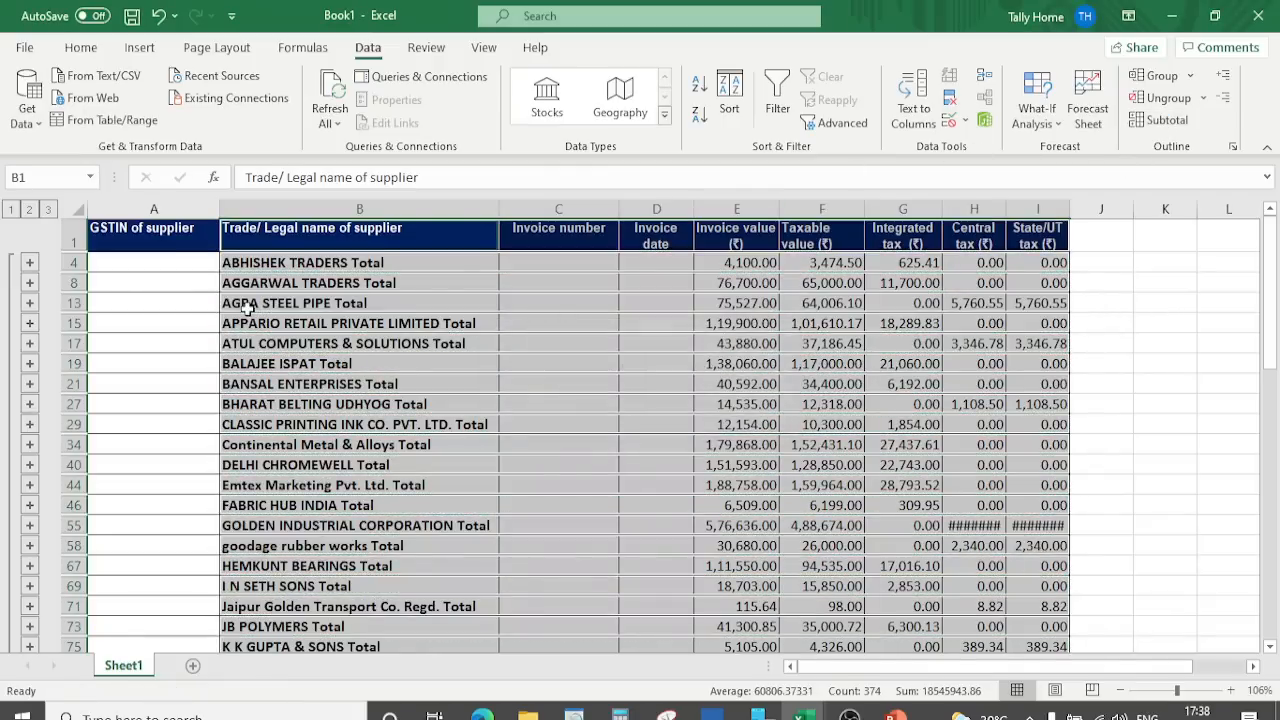
pyautogui.click(170, 248)
pyautogui.hotkey('ctrl', 'a')
pyautogui.hotkey('ctrl', 'q')
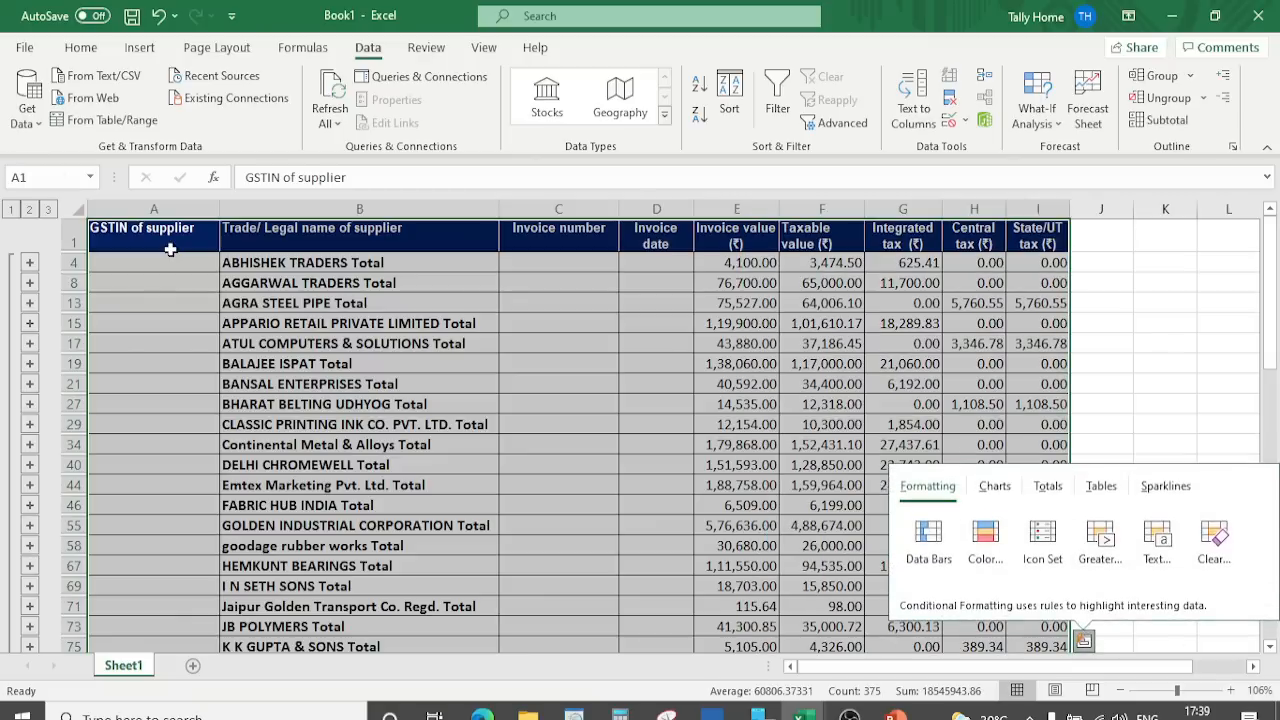
pyautogui.click(976, 382)
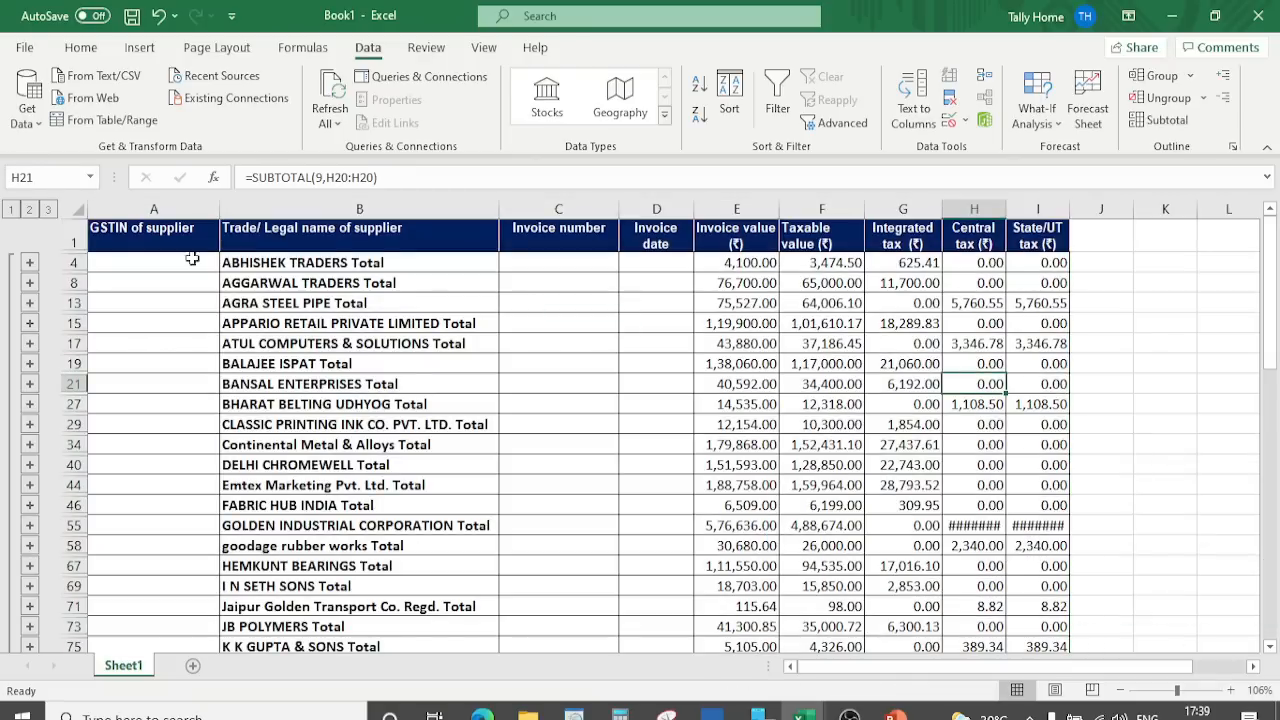
# Step: Select the invoice data from A1 through its last cell and remove all subtotals
pyautogui.click(151, 227)
pyautogui.hotkey('ctrl', 'shift', 'End')
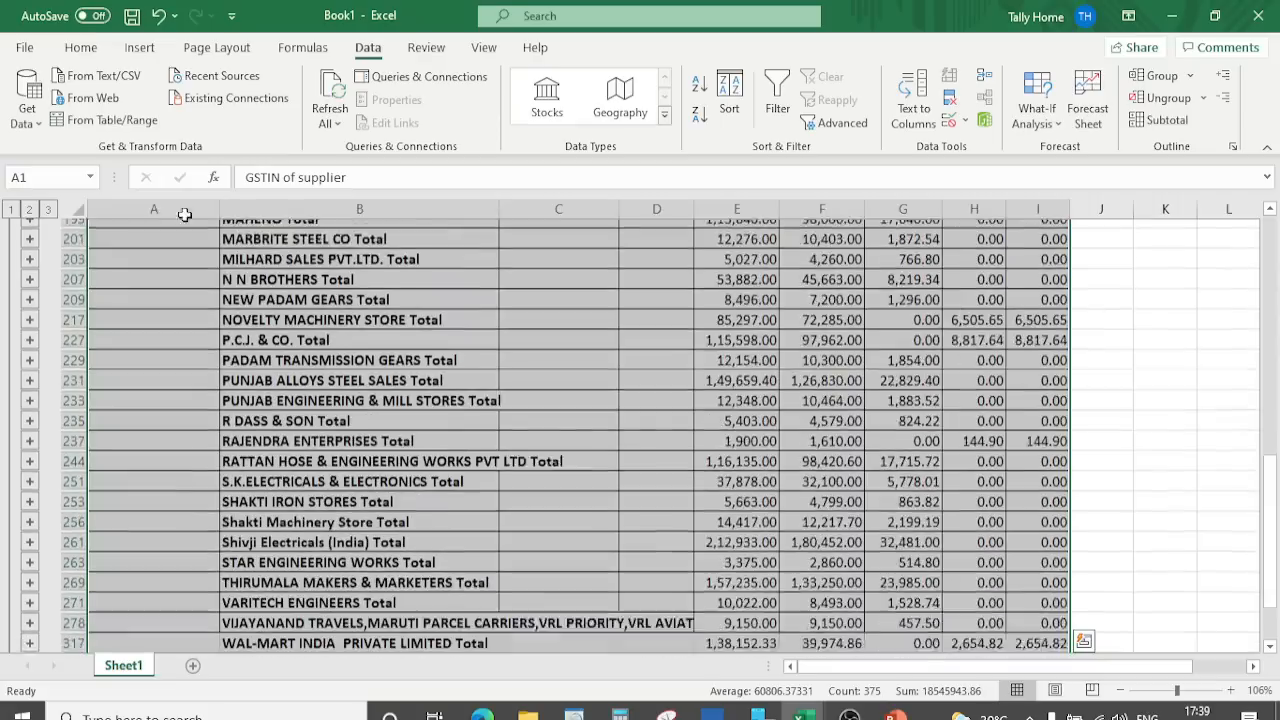
pyautogui.click(1160, 128)
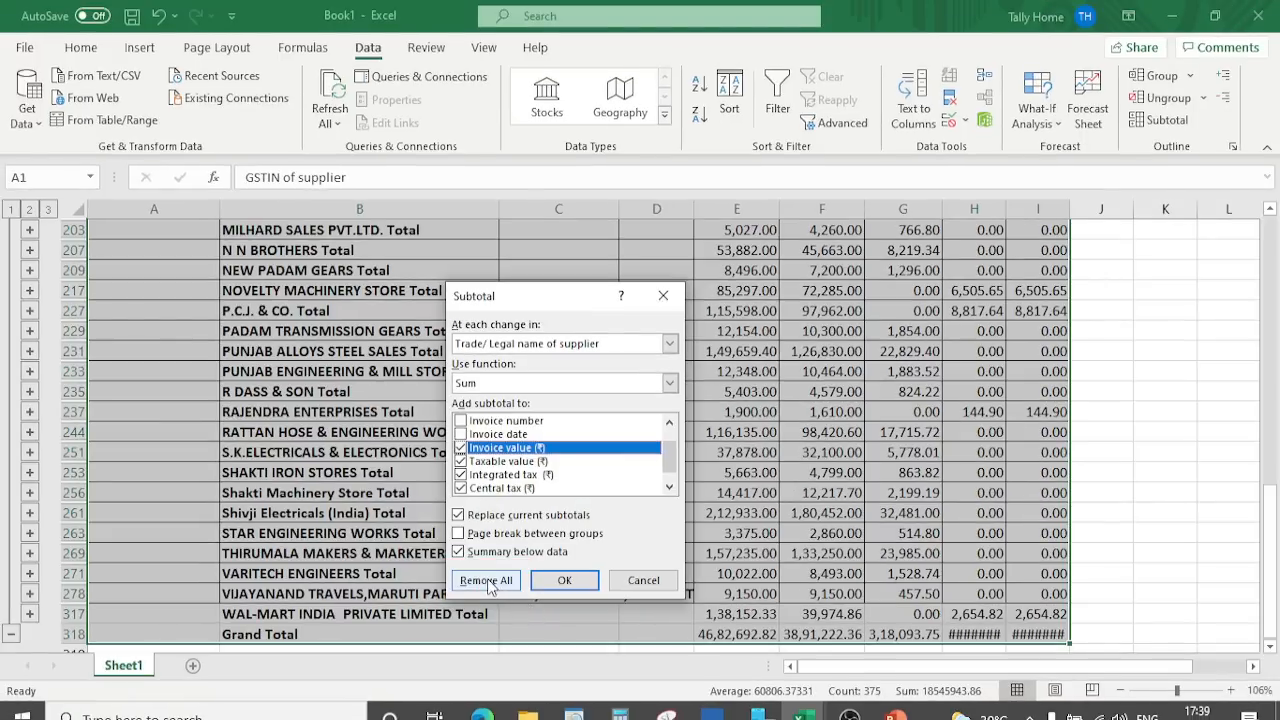
pyautogui.click(486, 580)
pyautogui.click(150, 350)
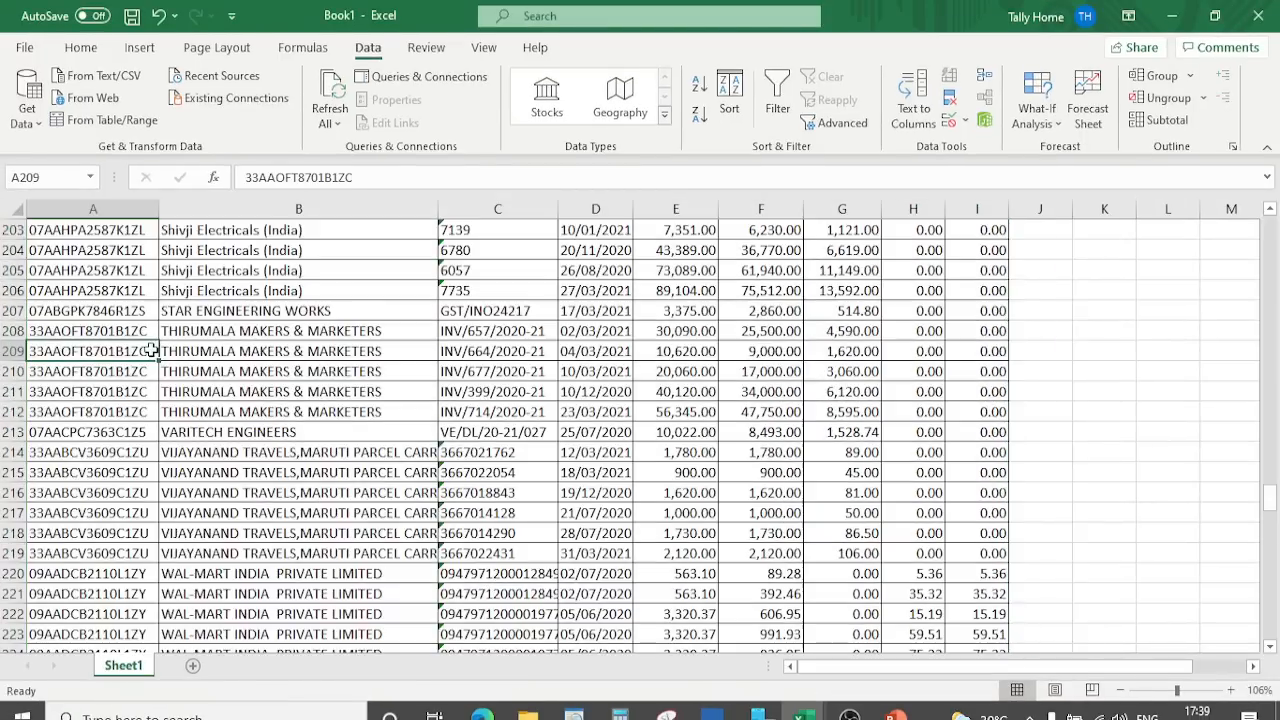
# Step: Go back up to the header row of Book1 and review the restored invoice rows, such as those of AGRA STEEL PIPE
pyautogui.press('Up')
pyautogui.press('Up')
pyautogui.press('Up')
pyautogui.press('Up')
pyautogui.press('Up')
pyautogui.press('Up')
pyautogui.press('Up')
pyautogui.press('Up')
pyautogui.press('Up')
pyautogui.press('Up')
pyautogui.press('Up')
pyautogui.press('Up')
pyautogui.press('Up')
pyautogui.press('Up')
pyautogui.press('Up')
pyautogui.press('Up')
pyautogui.press('Up')
pyautogui.press('Up')
pyautogui.press('Up')
pyautogui.press('Up')
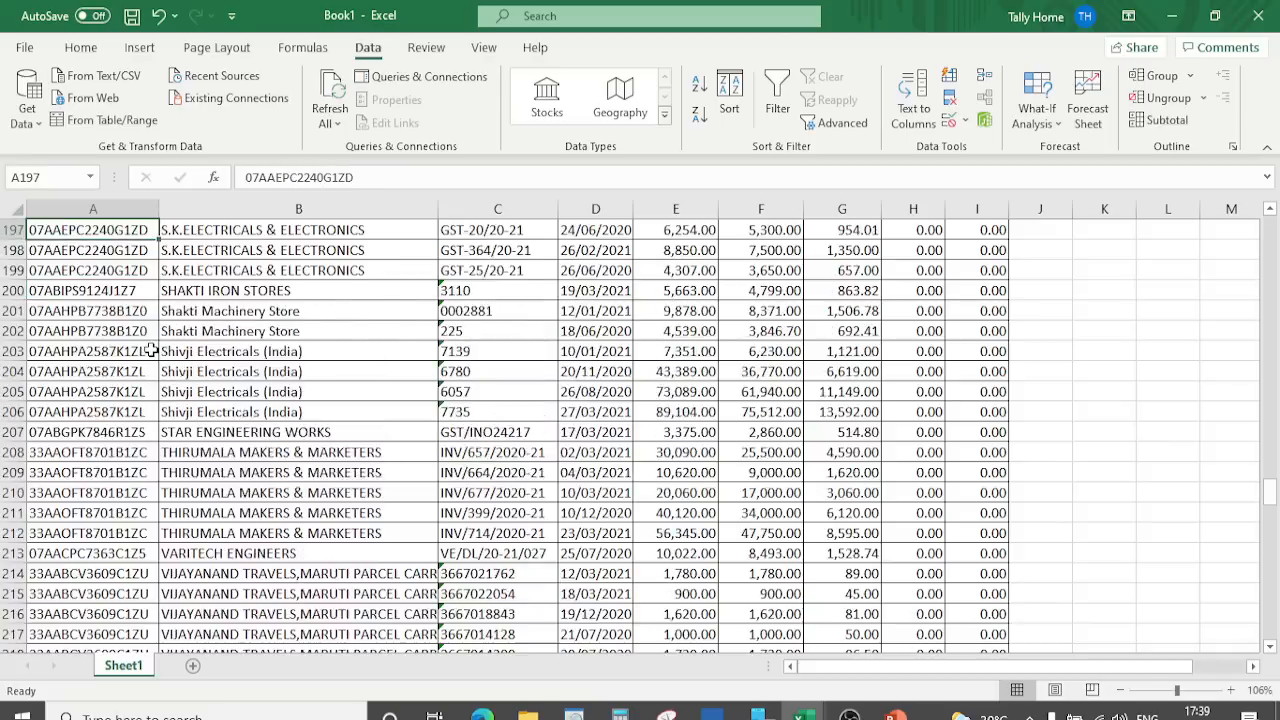
pyautogui.press('Up')
pyautogui.press('Up')
pyautogui.press('Up')
pyautogui.press('Up')
pyautogui.press('Up')
pyautogui.press('Up')
pyautogui.press('Up')
pyautogui.press('Up')
pyautogui.press('Up')
pyautogui.press('Up')
pyautogui.press('Up')
pyautogui.press('Up')
pyautogui.press('Up')
pyautogui.press('Up')
pyautogui.press('Up')
pyautogui.press('Up')
pyautogui.press('Up')
pyautogui.press('Up')
pyautogui.press('Up')
pyautogui.press('Up')
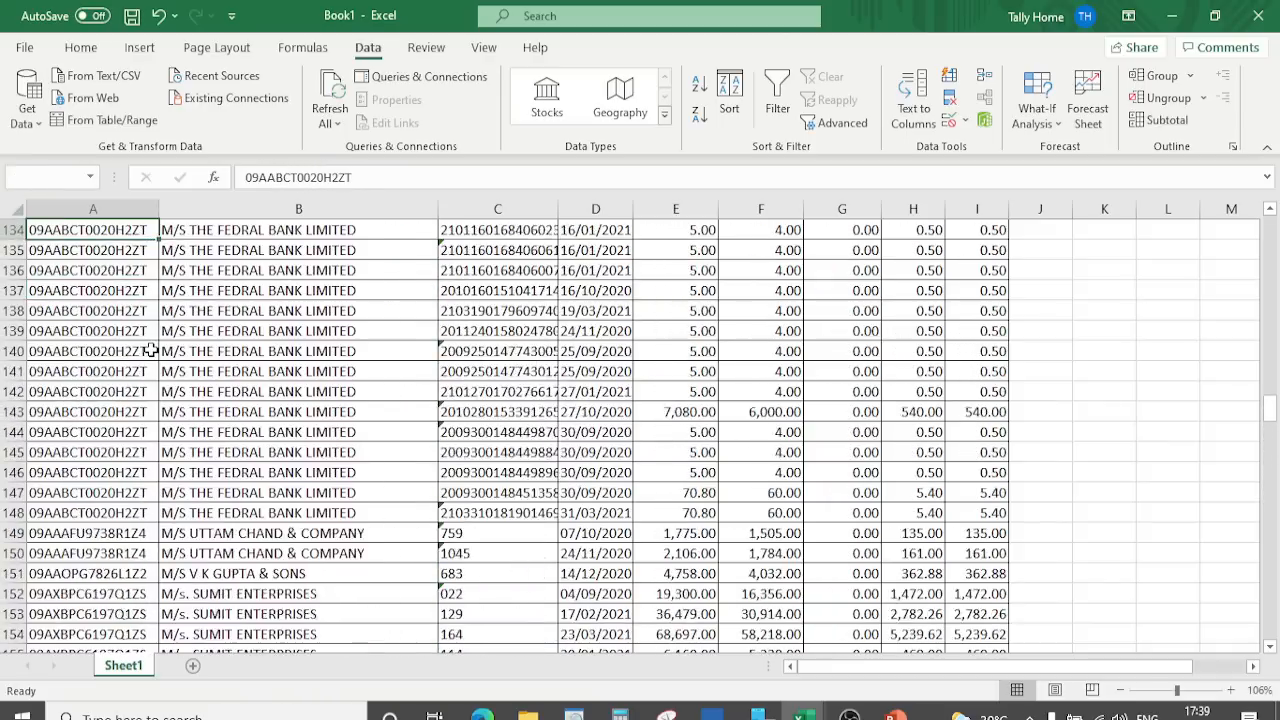
pyautogui.click(1268, 252)
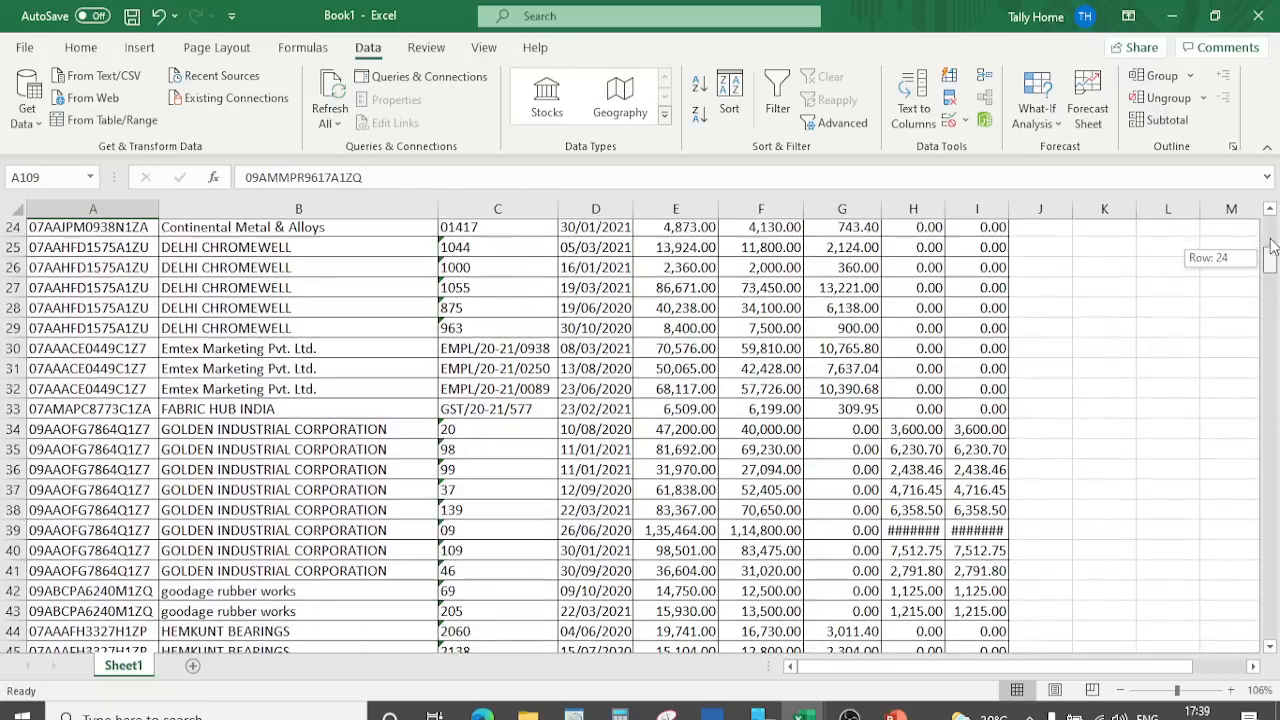
pyautogui.moveTo(1270, 252); pyautogui.dragTo(1270, 230)
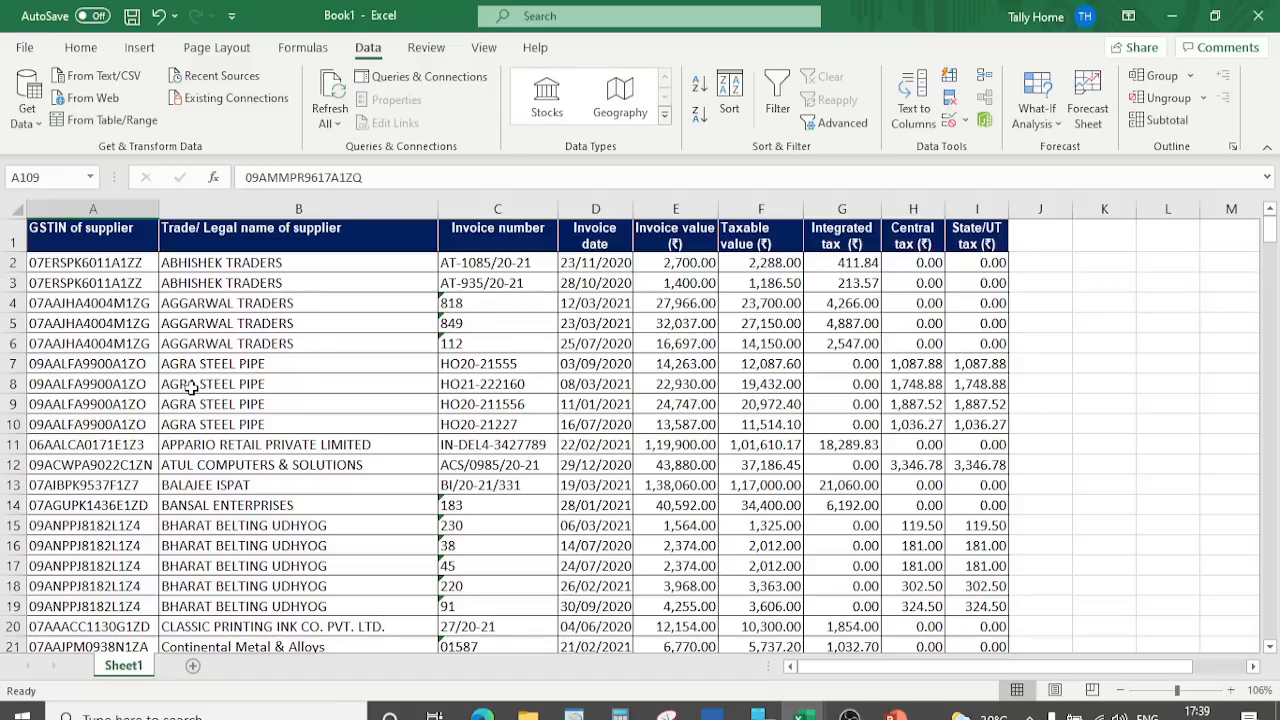
pyautogui.click(359, 362)
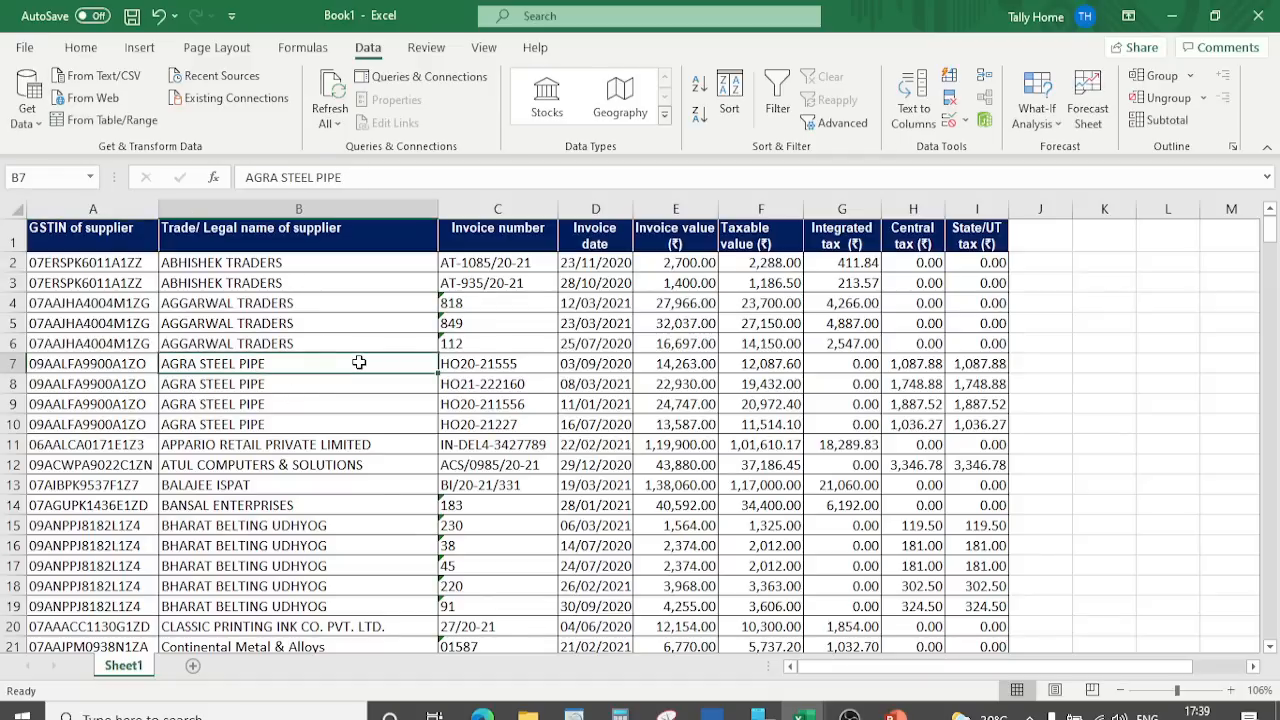
pyautogui.click(455, 363)
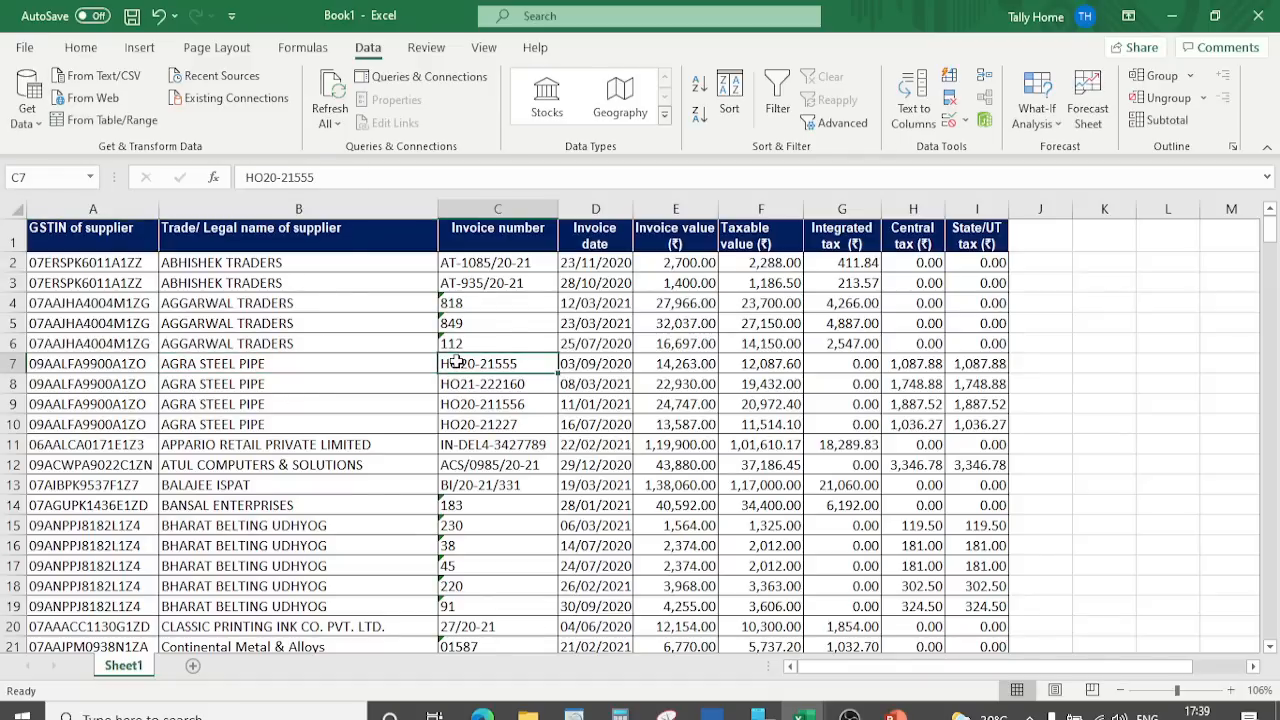
pyautogui.click(285, 363)
# Step: Switch to the presentation, advance to the "2. VLOOKUP" slide, and return to Book1 in Excel
pyautogui.hotkey('alt', 'Tab')
pyautogui.hotkey('alt', 'Tab')
pyautogui.hotkey('alt', 'Tab')
pyautogui.hotkey('alt', 'Tab')
pyautogui.press('Right')
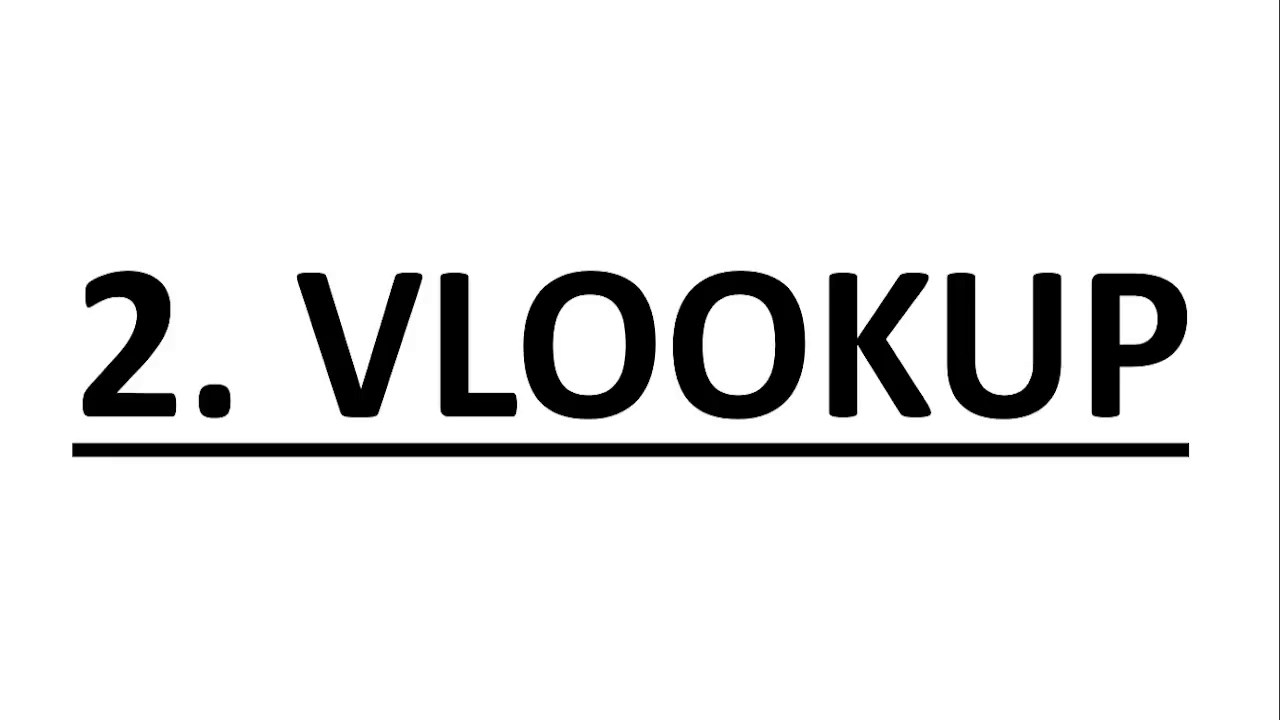
pyautogui.hotkey('alt', 'Tab')
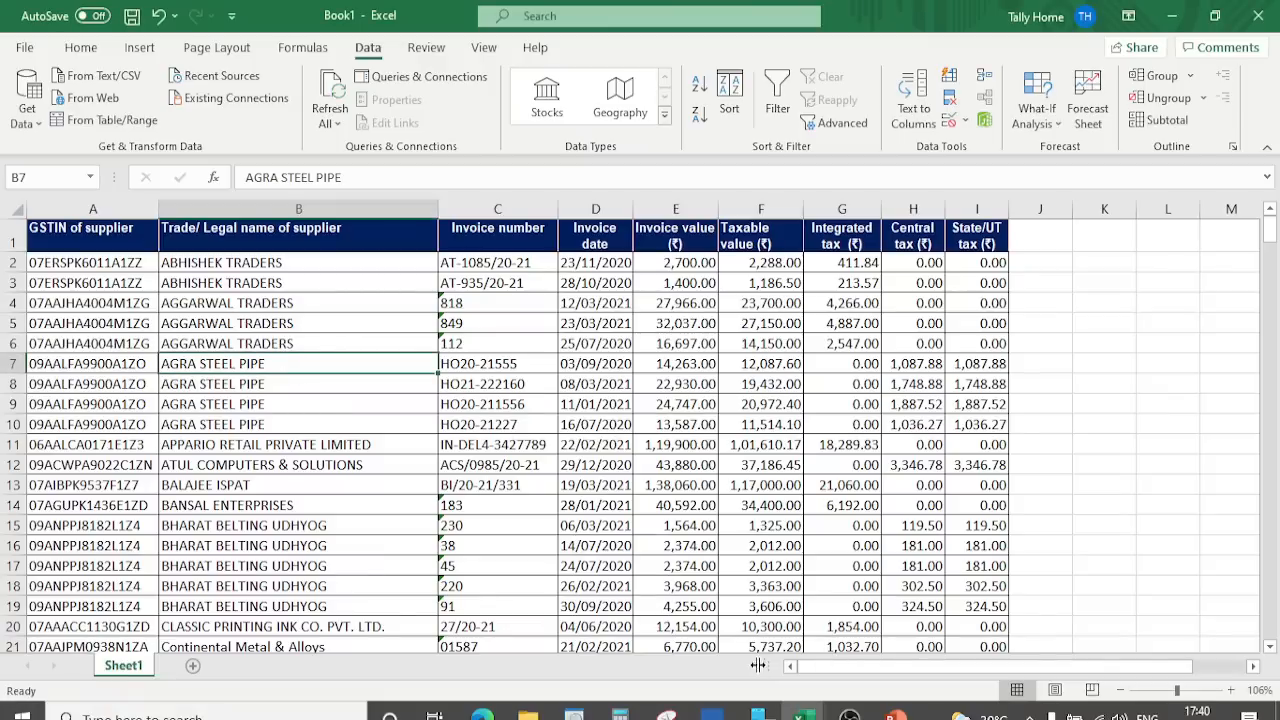
# Step: Close the Book3 and Book2 workbooks without saving them
pyautogui.moveTo(800, 712)
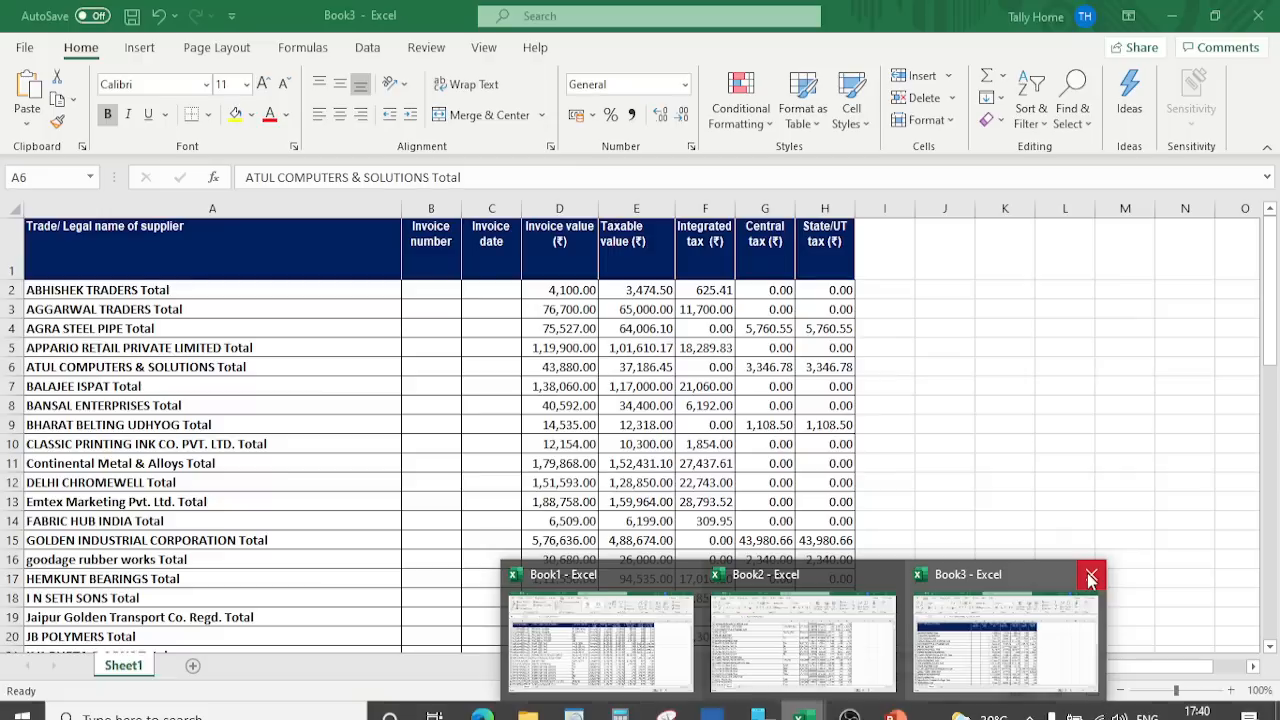
pyautogui.click(1091, 574)
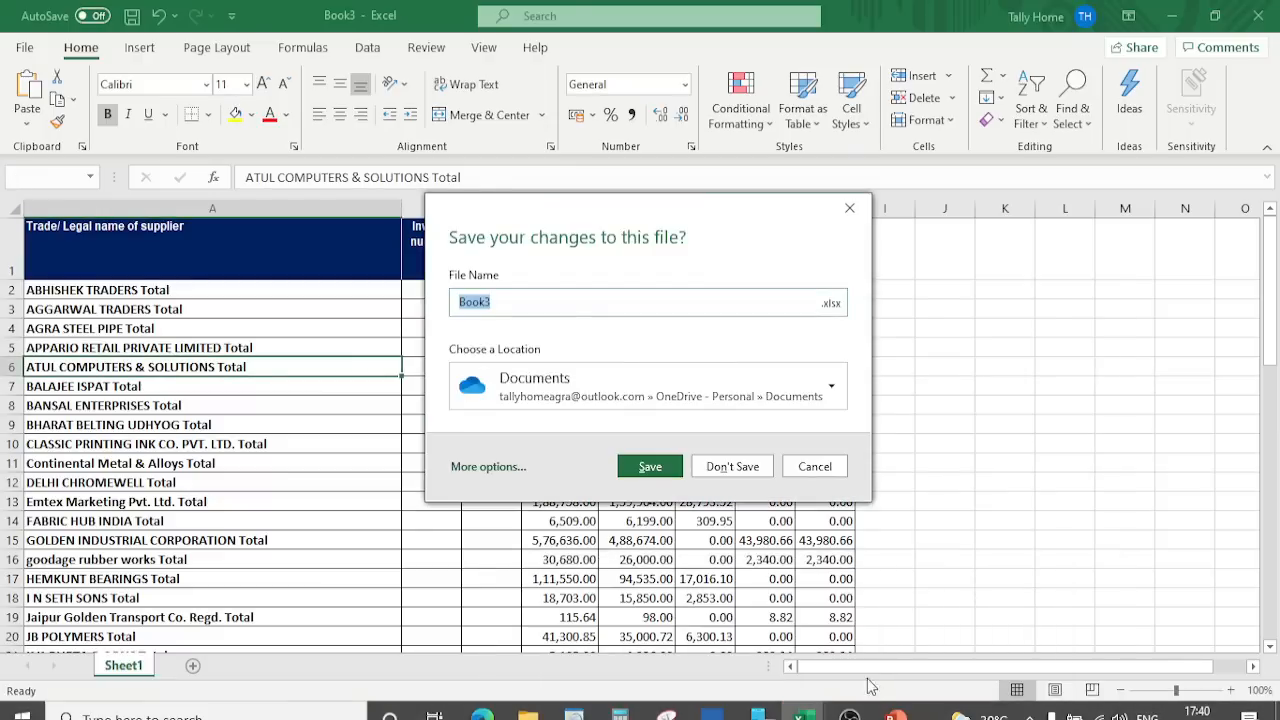
pyautogui.click(746, 458)
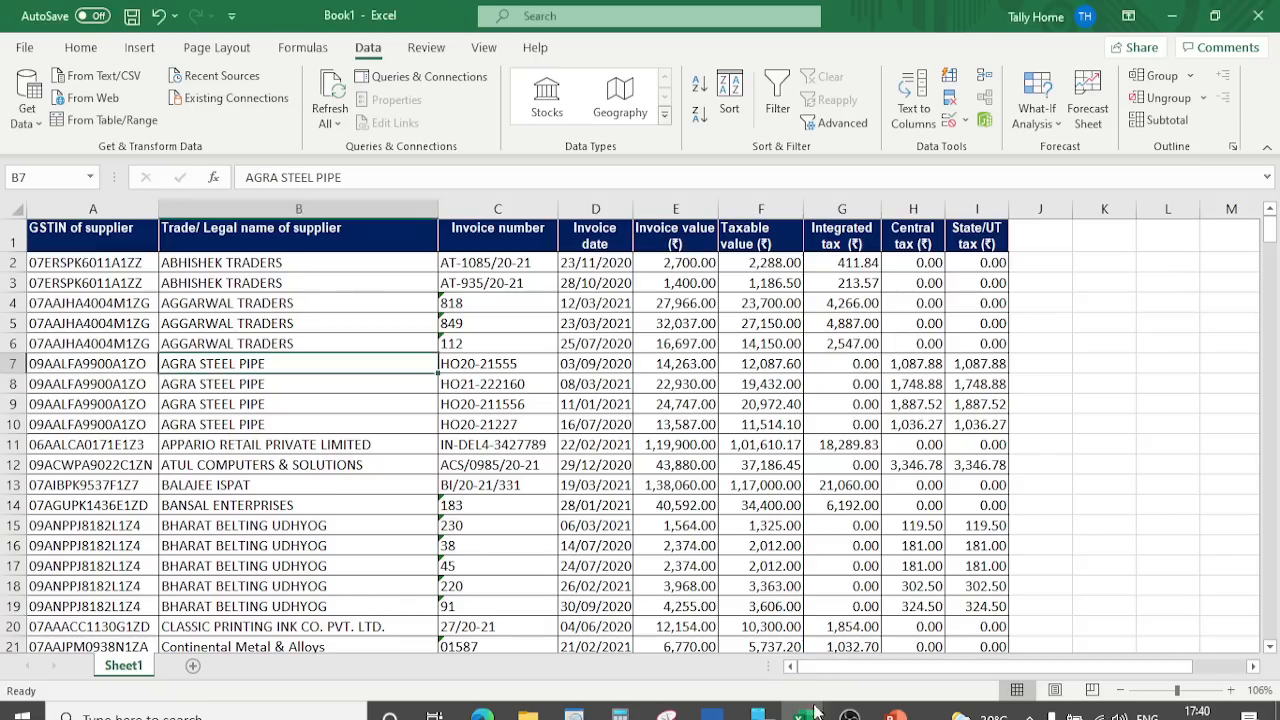
pyautogui.moveTo(805, 712)
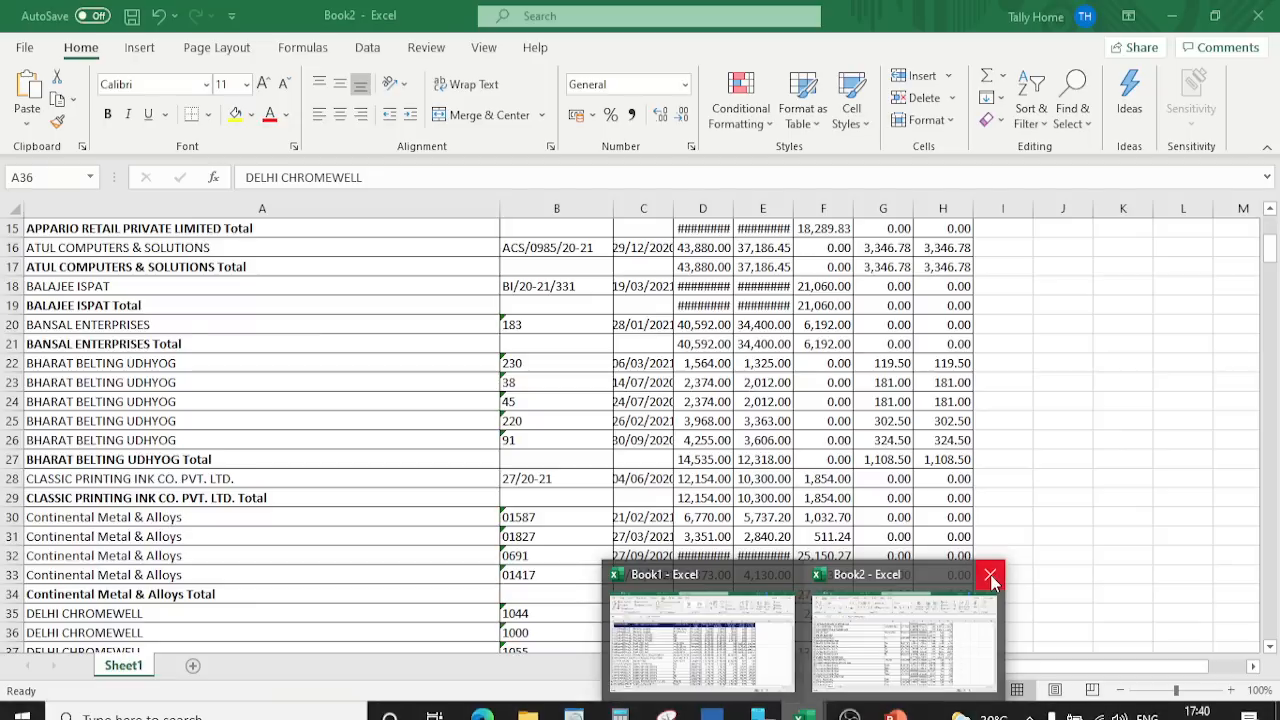
pyautogui.click(990, 575)
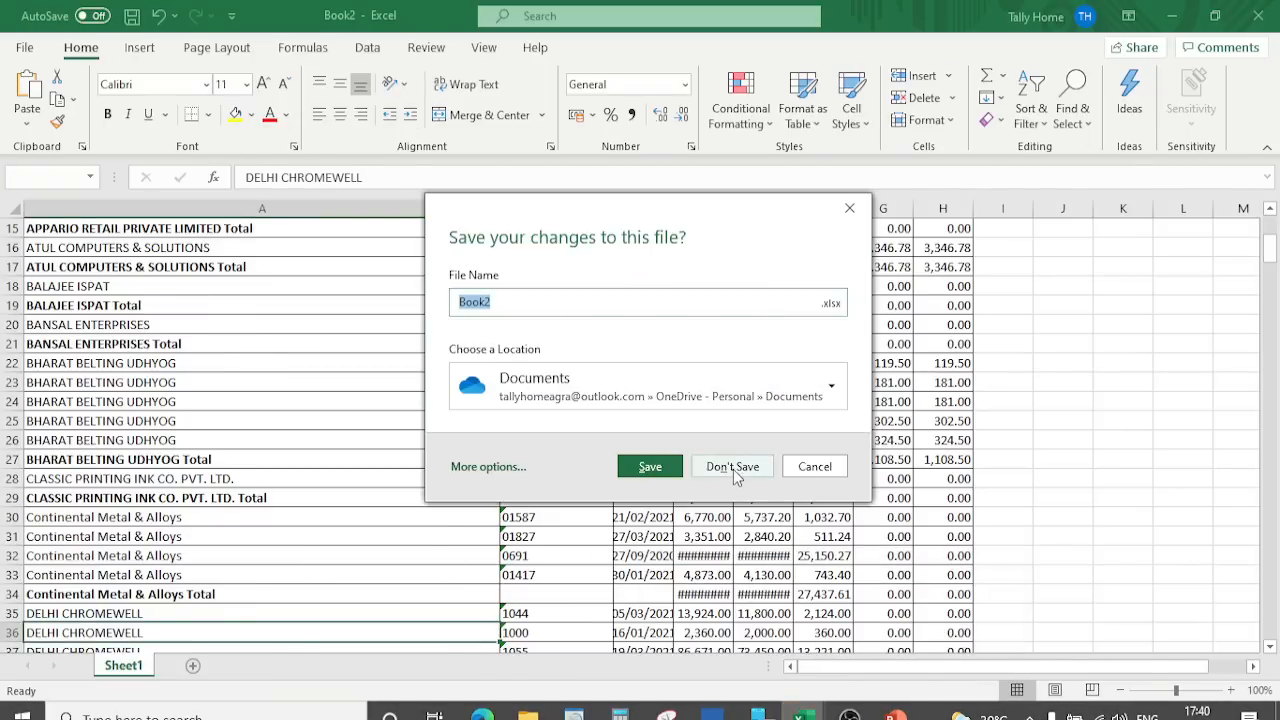
pyautogui.click(733, 470)
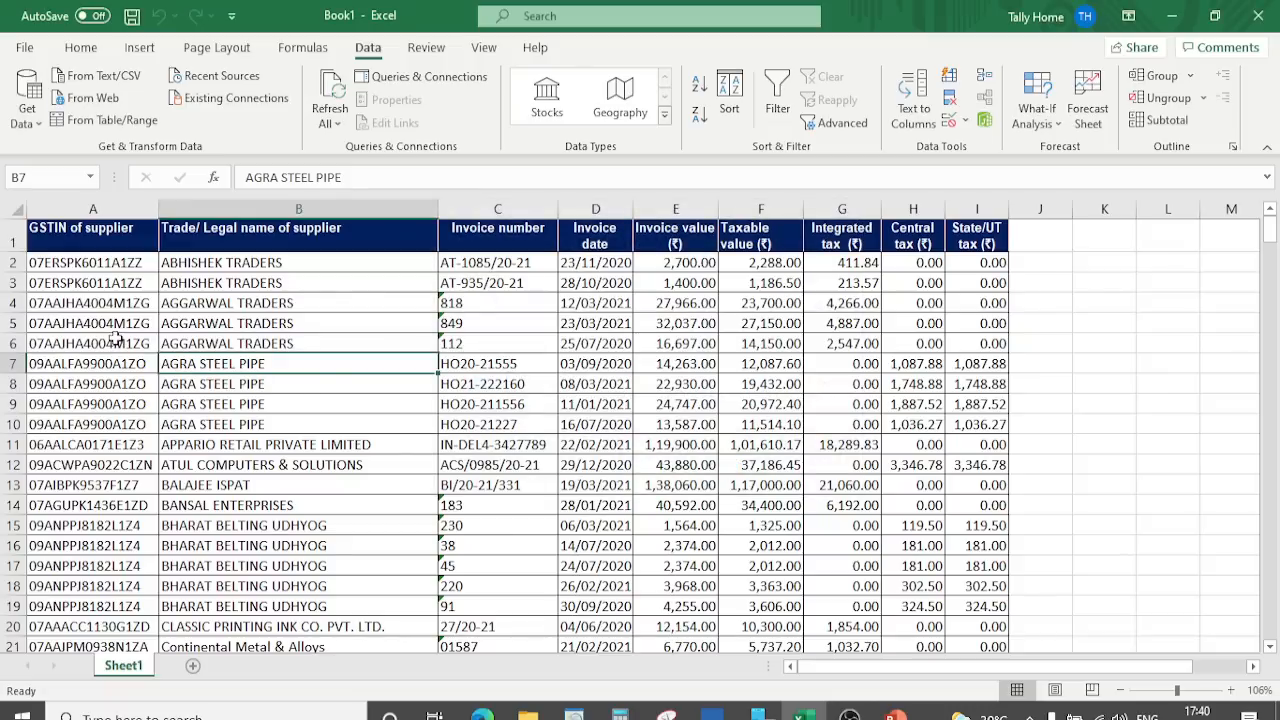
# Step: Create a new blank workbook and paste the Book1 header cells A1:I1 into it at A1
pyautogui.click(116, 338)
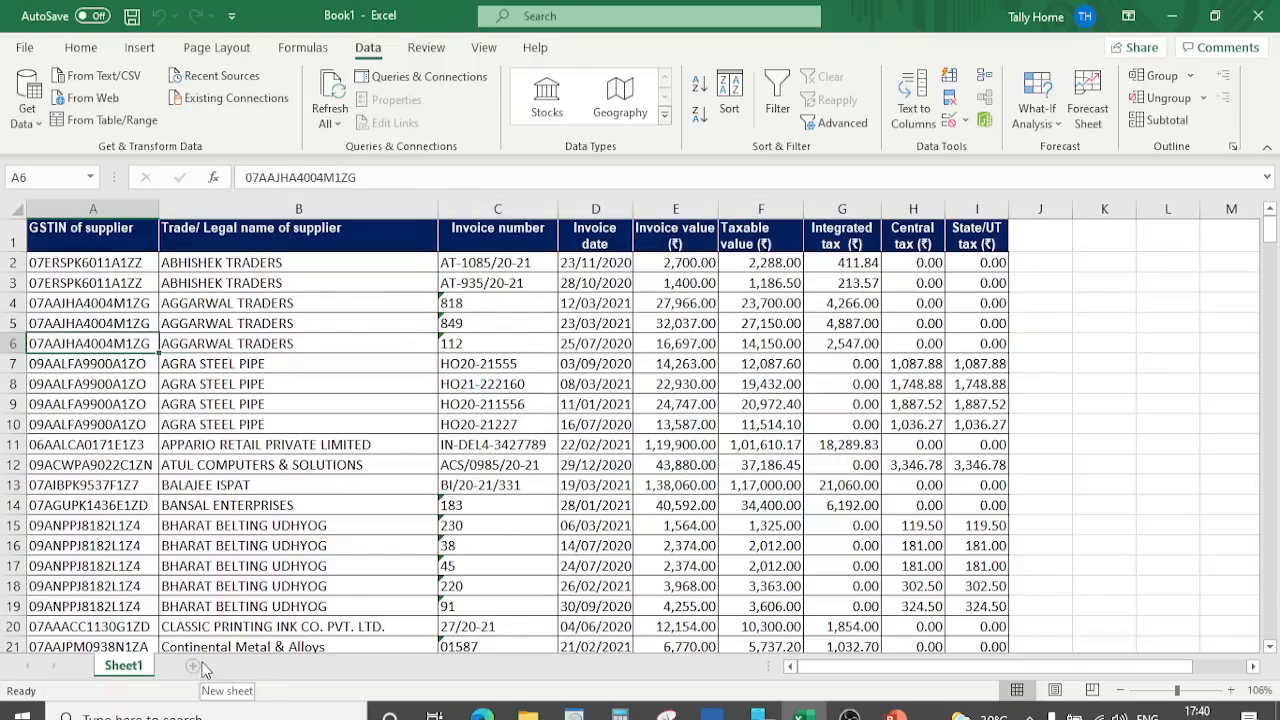
pyautogui.hotkey('ctrl', 'n')
pyautogui.hotkey('alt', 'Tab')
pyautogui.click(69, 242)
pyautogui.hotkey('shift', 'Right')
pyautogui.hotkey('shift', 'Right')
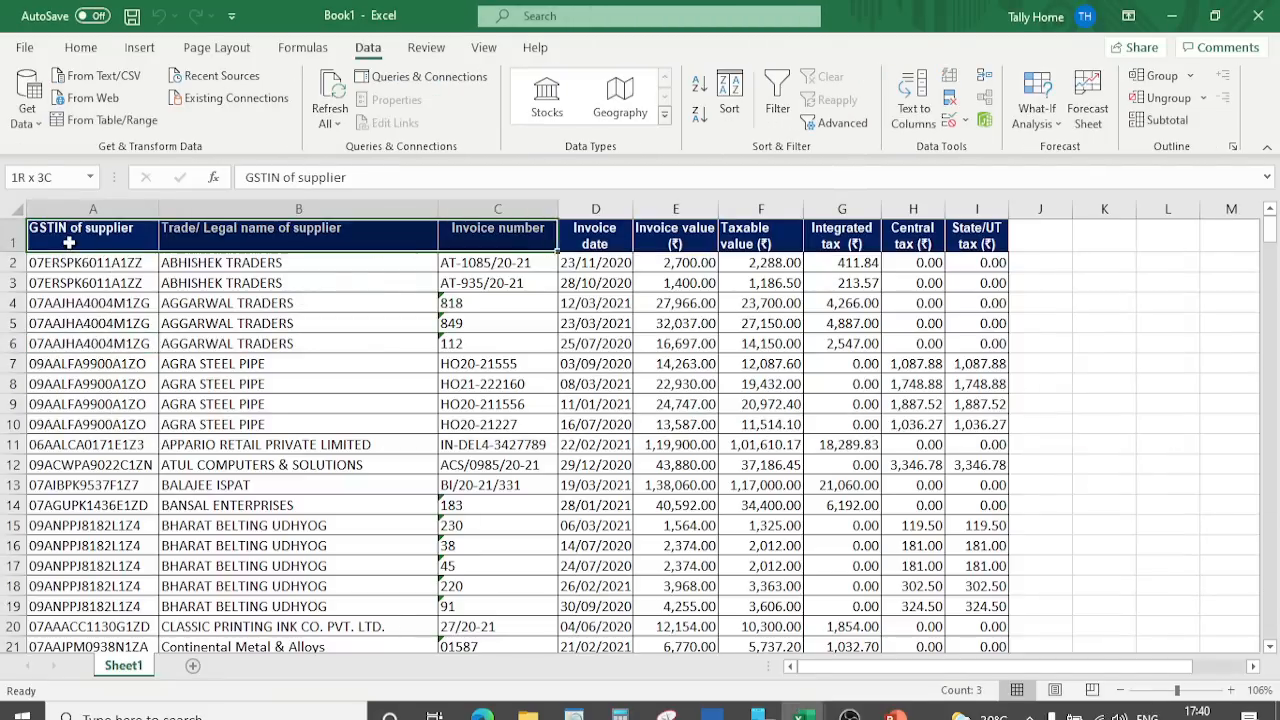
pyautogui.hotkey('shift', 'Right')
pyautogui.hotkey('shift', 'Right')
pyautogui.hotkey('shift', 'Right')
pyautogui.hotkey('shift', 'Right')
pyautogui.hotkey('shift', 'Right')
pyautogui.hotkey('shift', 'Right')
pyautogui.hotkey('ctrl', 'c')
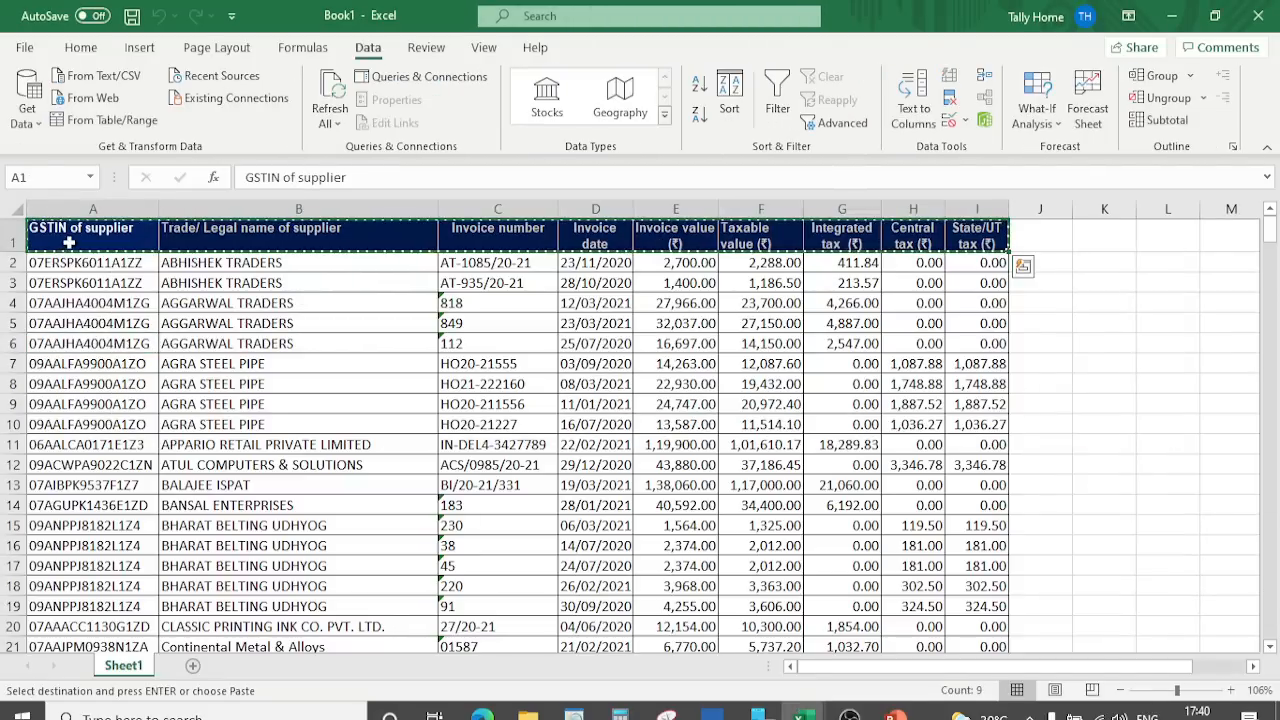
pyautogui.hotkey('alt', 'Tab')
pyautogui.hotkey('ctrl', 'v')
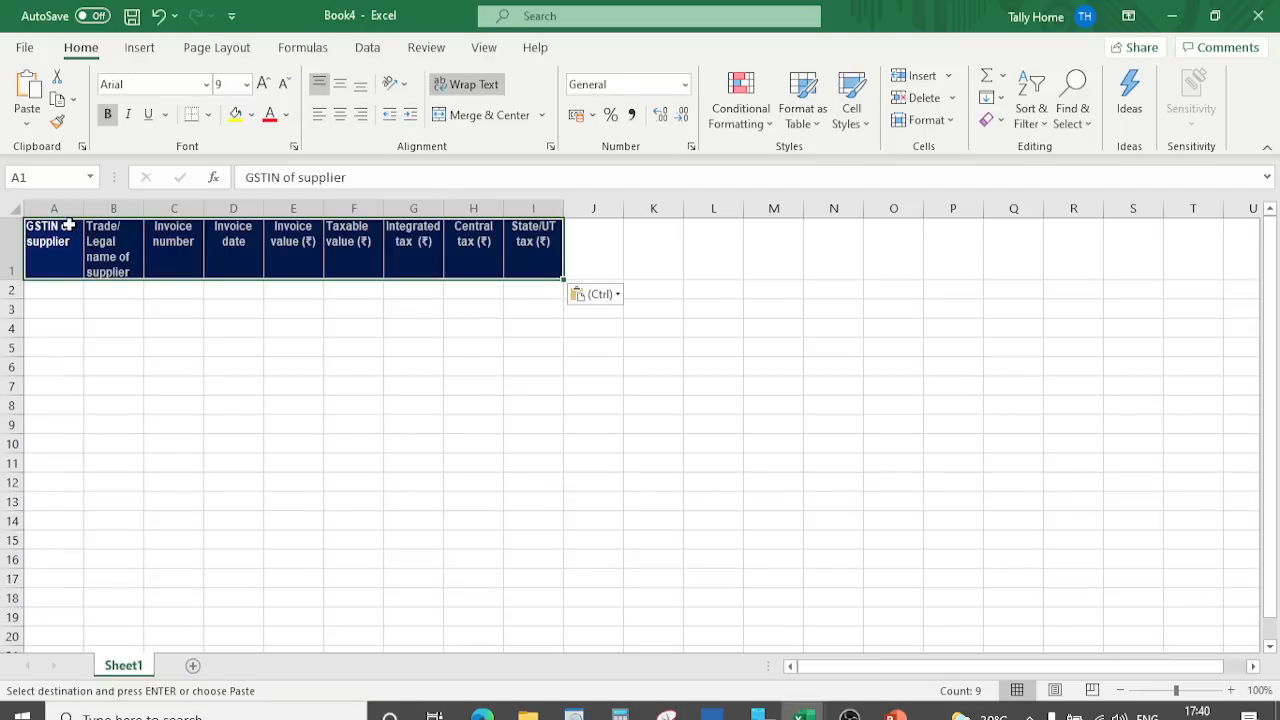
# Step: Copy all GSTIN of supplier entries from Book1, A2 down to the last row, into Book4 starting at A2
pyautogui.click(52, 286)
pyautogui.hotkey('alt', 'Tab')
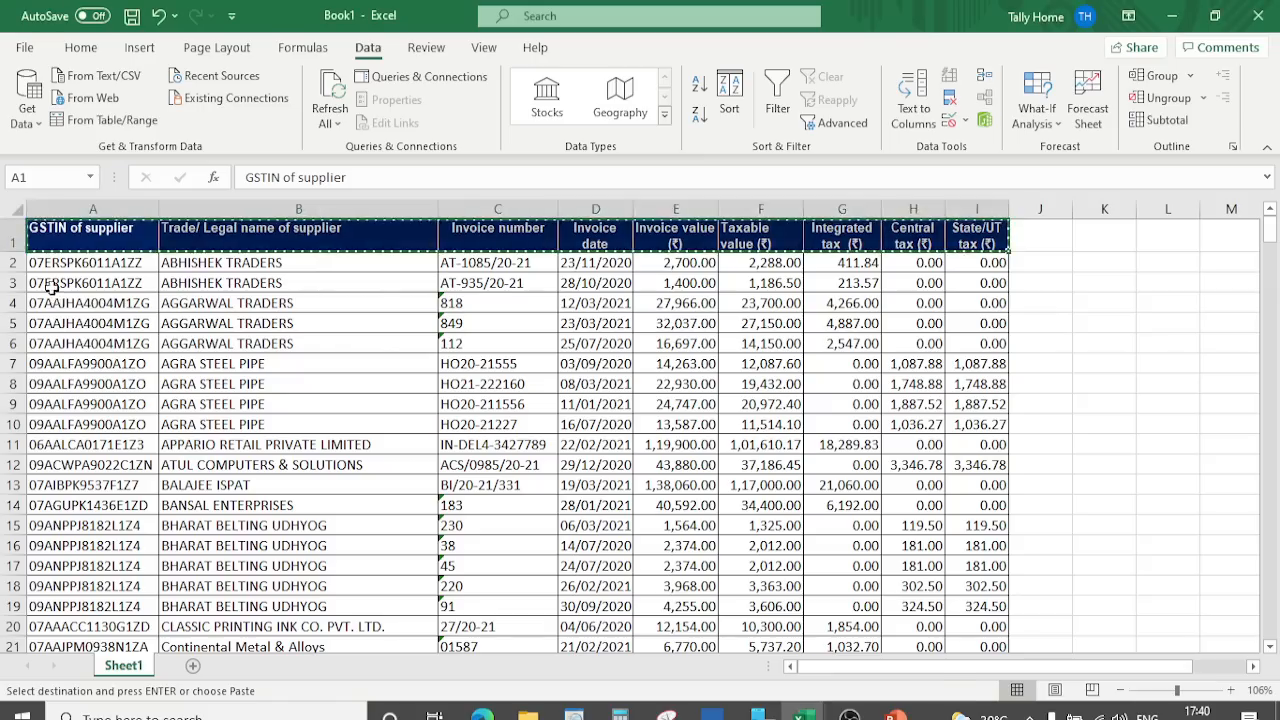
pyautogui.click(80, 266)
pyautogui.hotkey('ctrl', 'shift', 'Down')
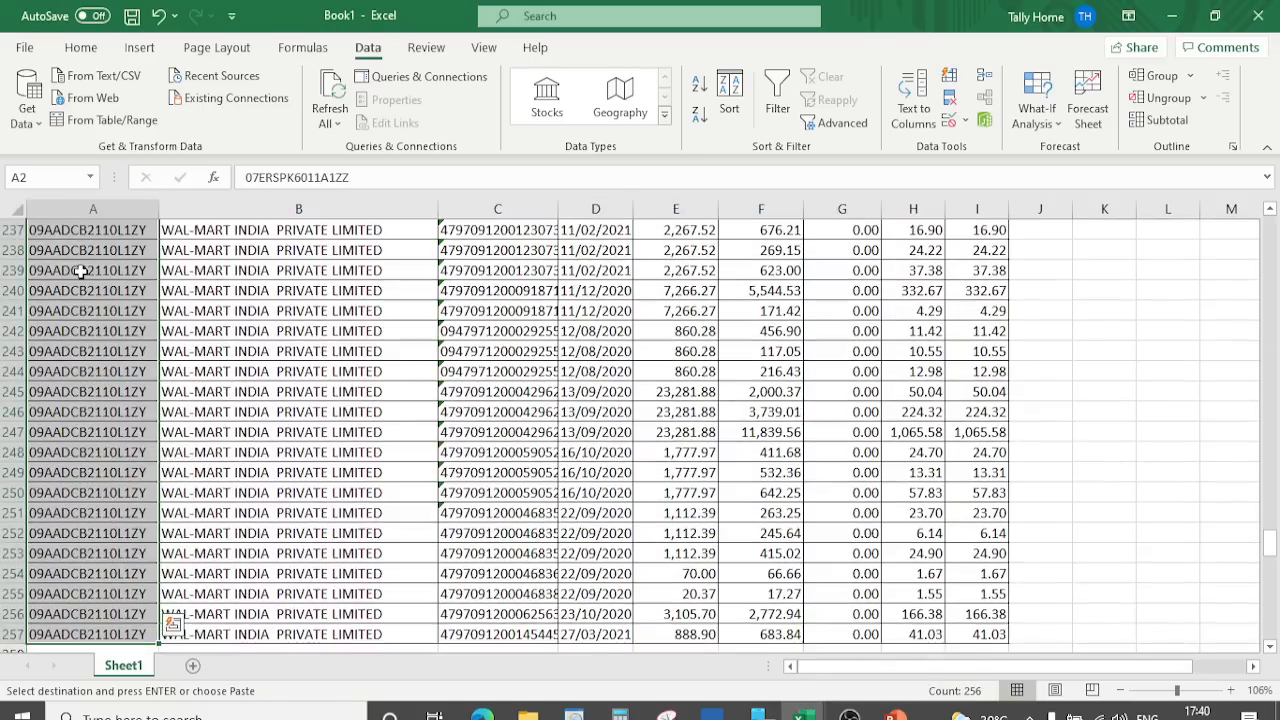
pyautogui.hotkey('ctrl', 'c')
pyautogui.hotkey('alt', 'Tab')
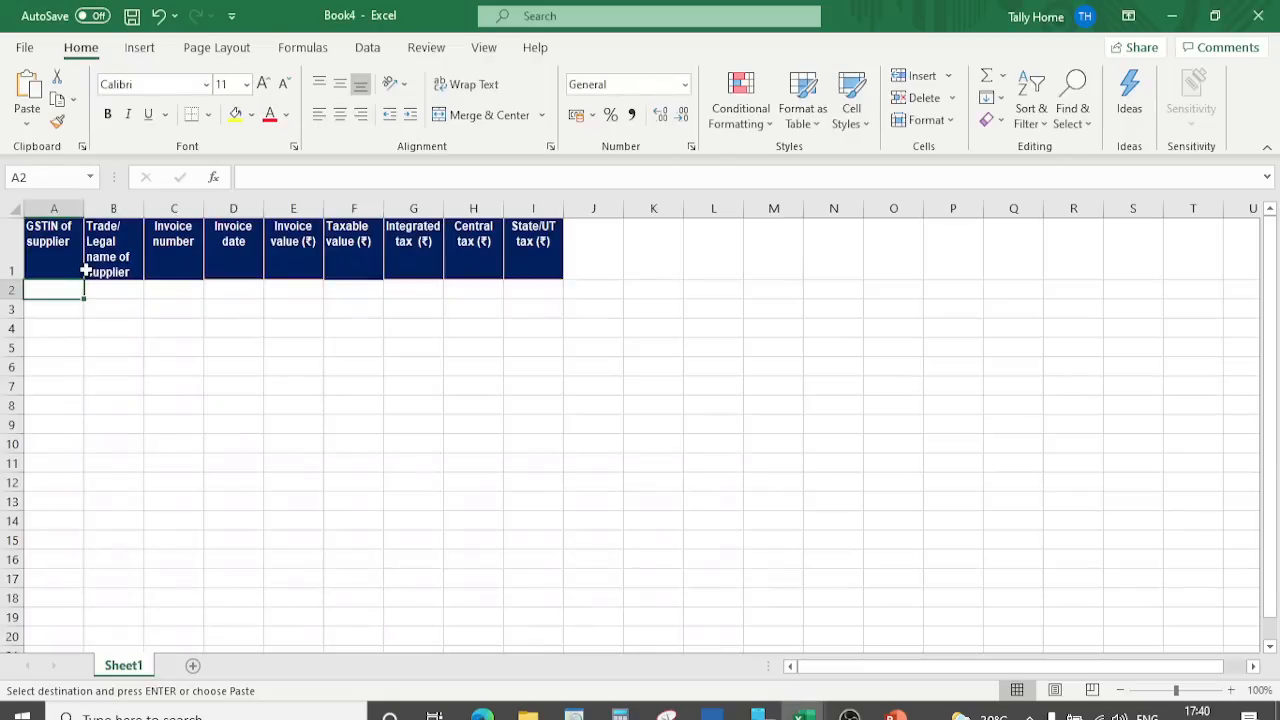
pyautogui.hotkey('ctrl', 'v')
# Step: Fit the GSTIN of supplier column to its contents in Book4 and widen the remaining header columns B to I
pyautogui.doubleClick(82, 208)
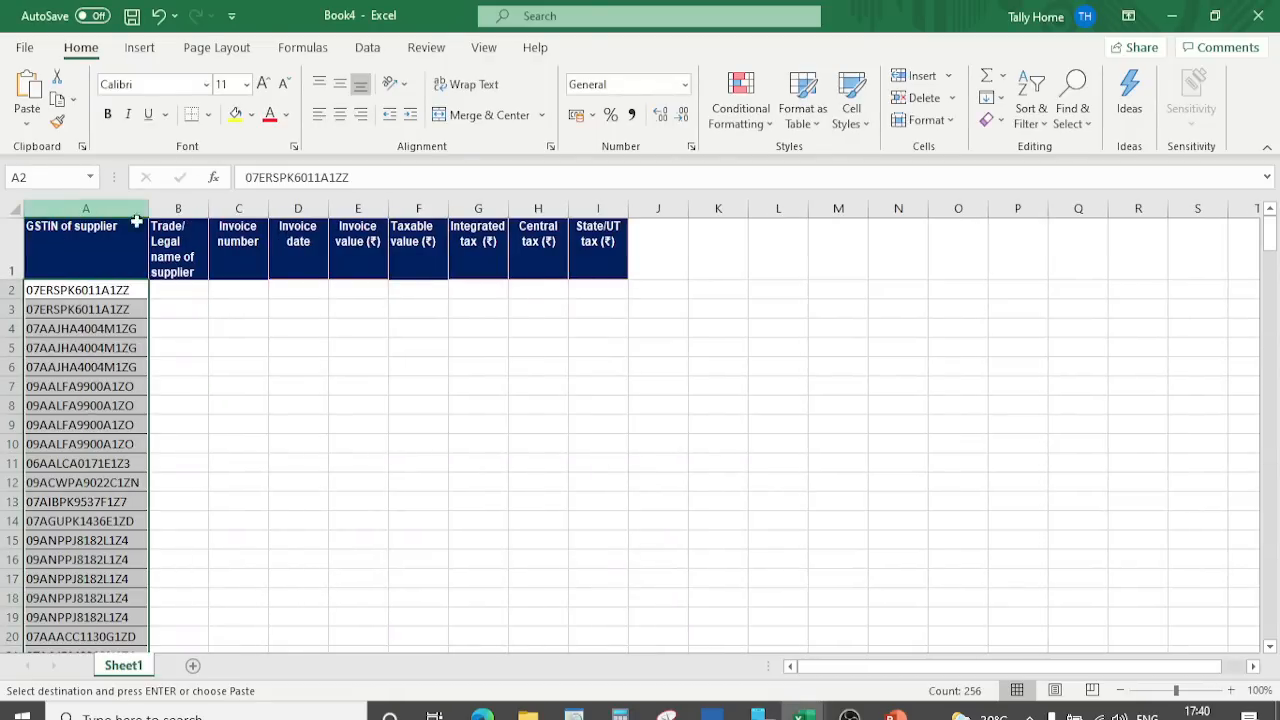
pyautogui.moveTo(212, 208); pyautogui.dragTo(279, 208)
pyautogui.moveTo(399, 208); pyautogui.dragTo(1066, 208)
# Step: Switch to Book1, return from the last rows to the start of the list, and examine which GSTINs belong to which trade names
pyautogui.click(66, 293)
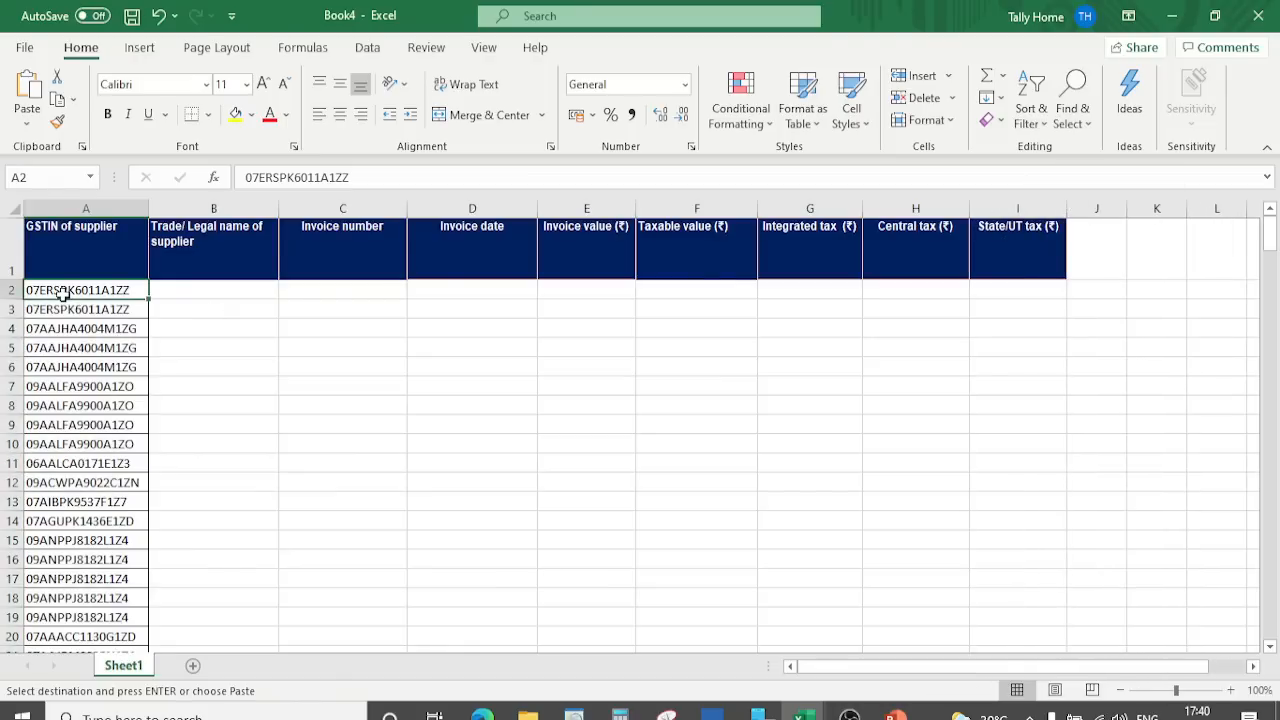
pyautogui.hotkey('alt', 'Tab')
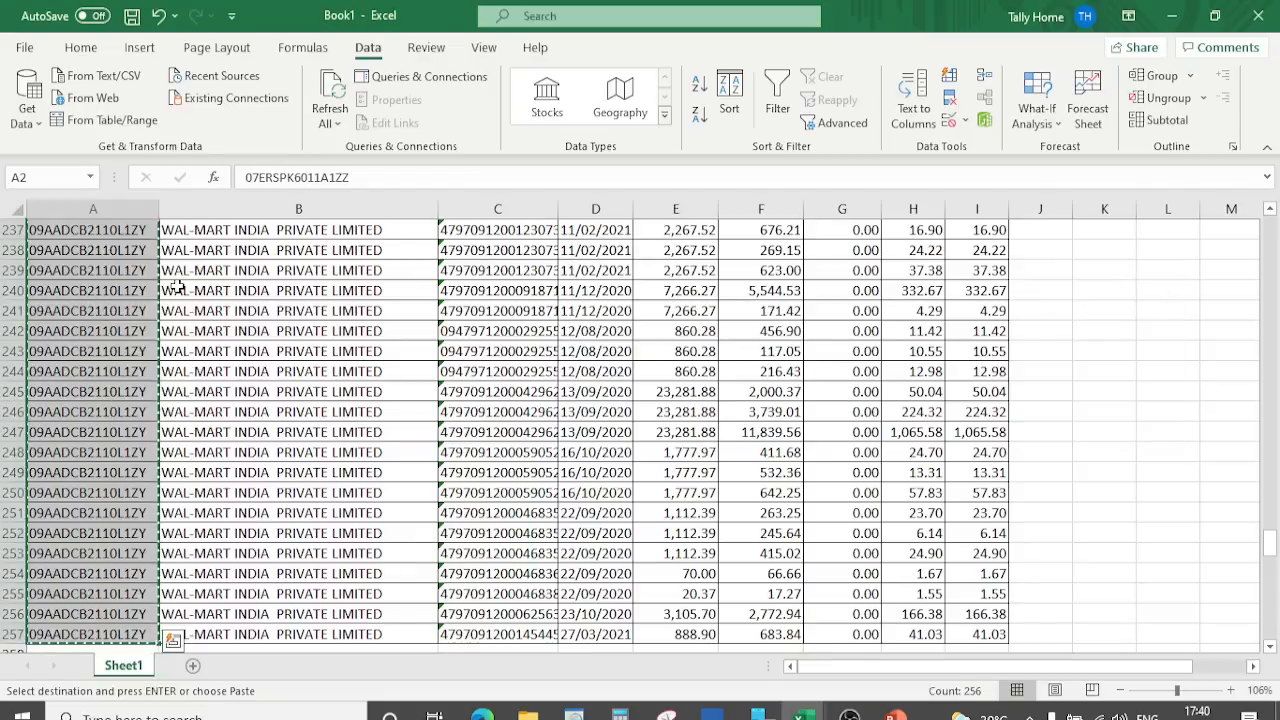
pyautogui.click(177, 286)
pyautogui.press('Up')
pyautogui.press('Up')
pyautogui.press('Up')
pyautogui.press('Up')
pyautogui.press('Up')
pyautogui.press('Up')
pyautogui.press('Up')
pyautogui.press('Up')
pyautogui.press('Up')
pyautogui.press('Up')
pyautogui.press('Up')
pyautogui.press('Up')
pyautogui.press('Up')
pyautogui.press('Up')
pyautogui.press('Up')
pyautogui.press('Up')
pyautogui.press('Up')
pyautogui.press('Up')
pyautogui.press('Up')
pyautogui.press('Up')
pyautogui.press('Up')
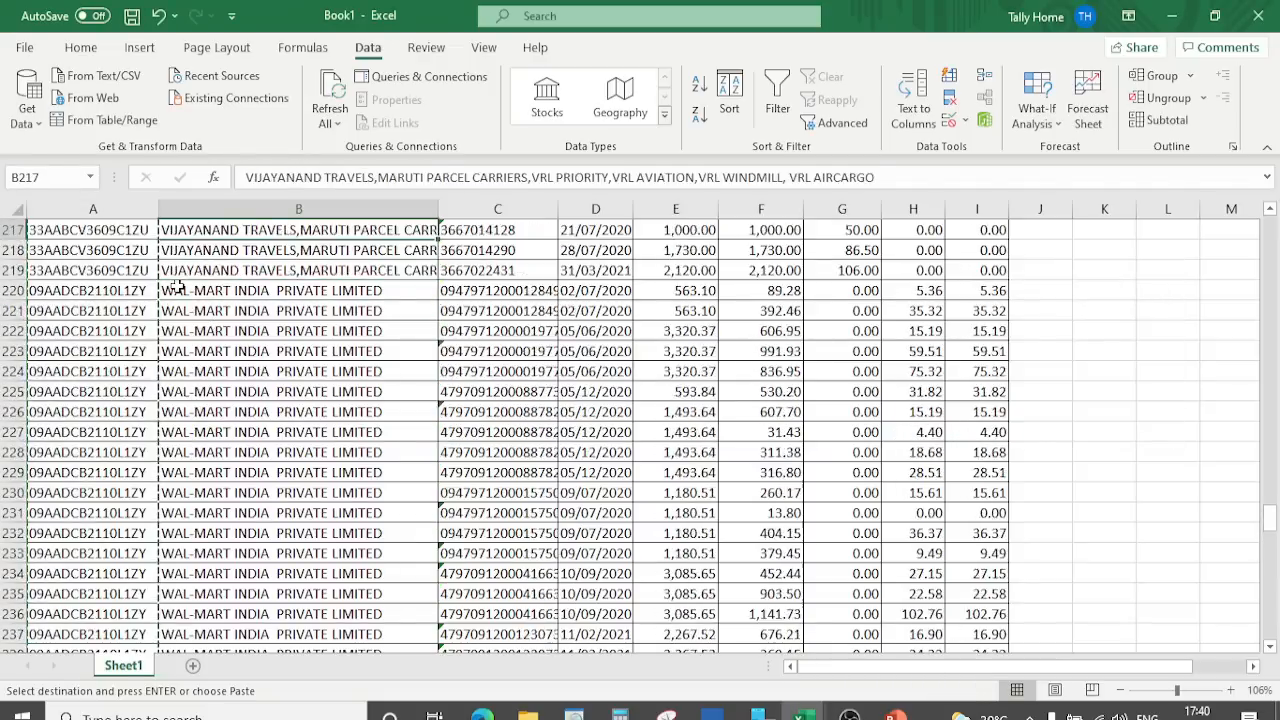
pyautogui.press('Up')
pyautogui.press('Up')
pyautogui.press('Up')
pyautogui.press('Up')
pyautogui.press('Up')
pyautogui.press('Up')
pyautogui.press('Up')
pyautogui.press('Up')
pyautogui.press('Up')
pyautogui.press('Up')
pyautogui.press('Up')
pyautogui.press('Up')
pyautogui.press('Up')
pyautogui.press('Up')
pyautogui.press('Up')
pyautogui.press('Up')
pyautogui.press('Up')
pyautogui.press('Up')
pyautogui.press('Up')
pyautogui.press('Up')
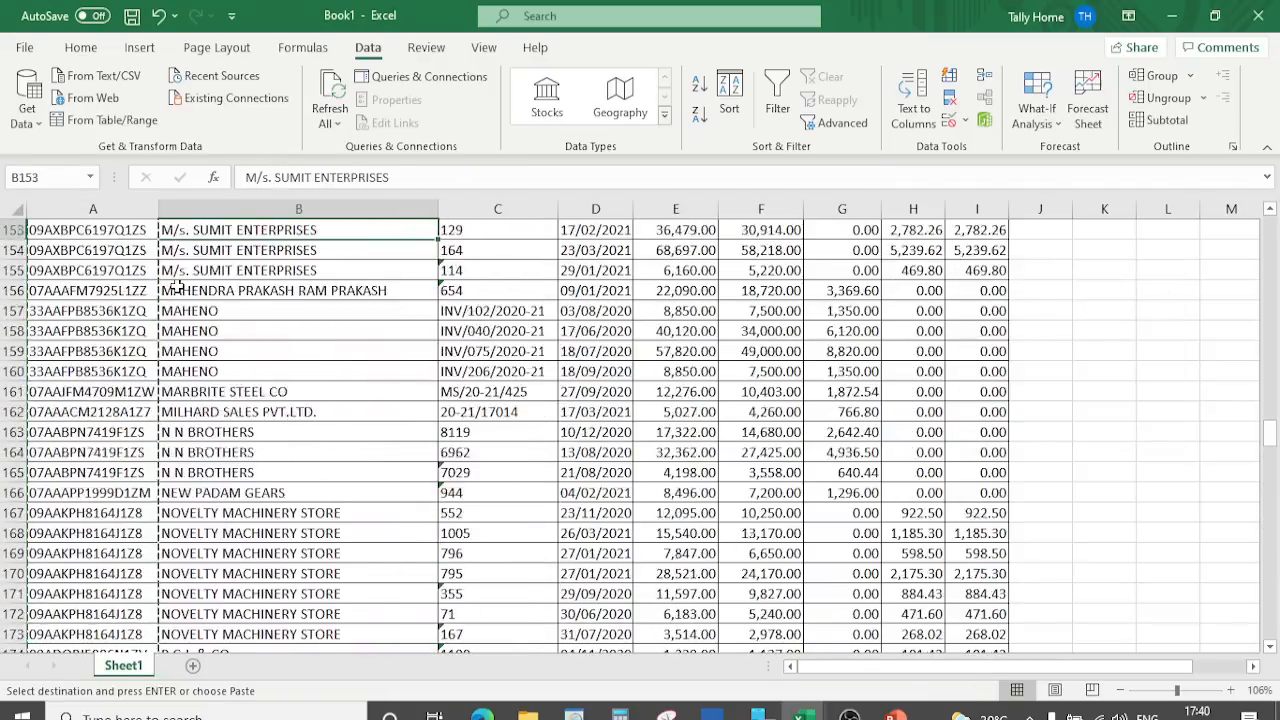
pyautogui.press('Up')
pyautogui.press('Up')
pyautogui.press('Up')
pyautogui.press('Up')
pyautogui.press('Up')
pyautogui.press('Up')
pyautogui.press('Up')
pyautogui.press('Up')
pyautogui.press('Up')
pyautogui.press('Up')
pyautogui.press('Up')
pyautogui.press('Up')
pyautogui.press('Up')
pyautogui.press('Up')
pyautogui.press('Up')
pyautogui.press('Up')
pyautogui.press('Up')
pyautogui.press('Up')
pyautogui.press('Up')
pyautogui.press('Up')
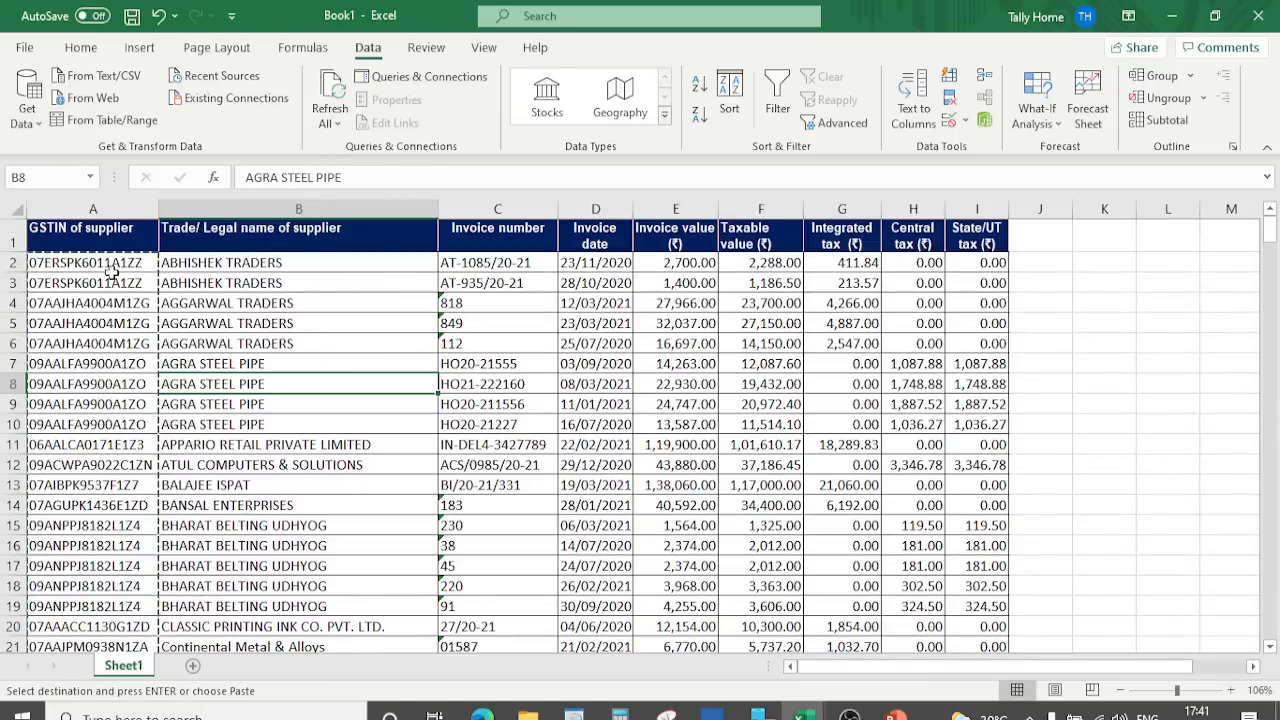
pyautogui.click(77, 278)
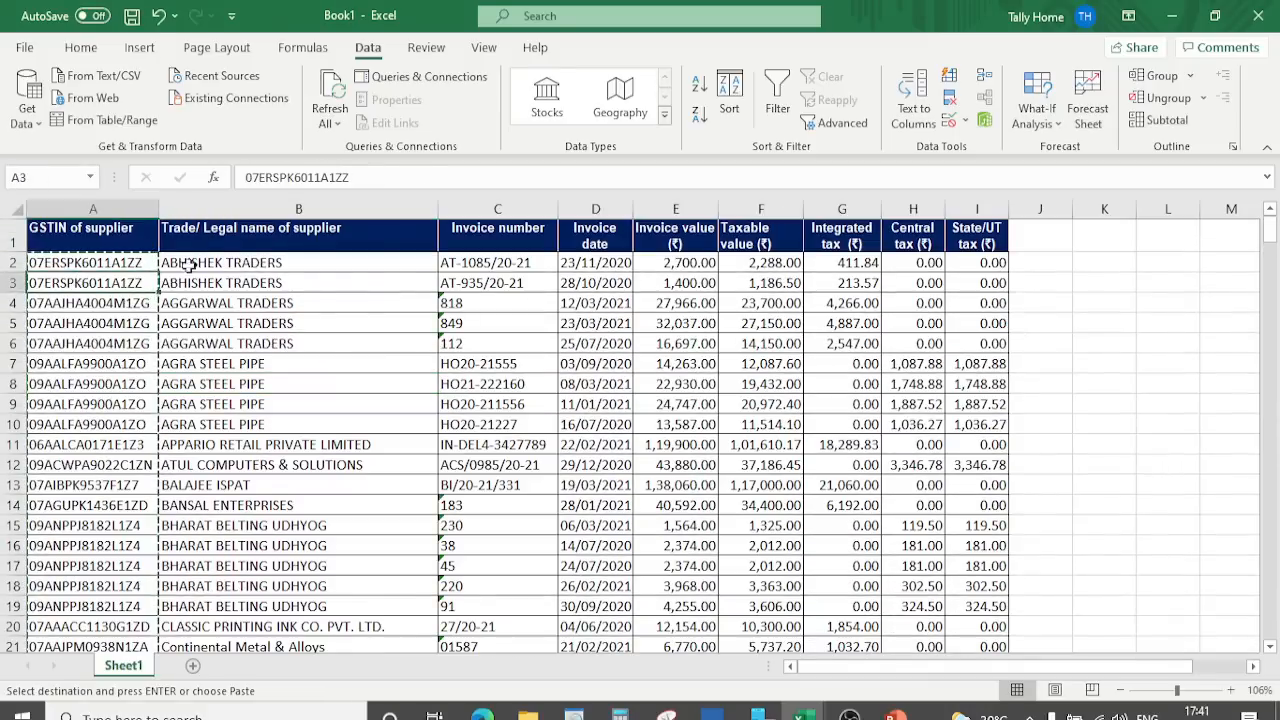
pyautogui.click(226, 257)
pyautogui.click(100, 325)
pyautogui.click(375, 345)
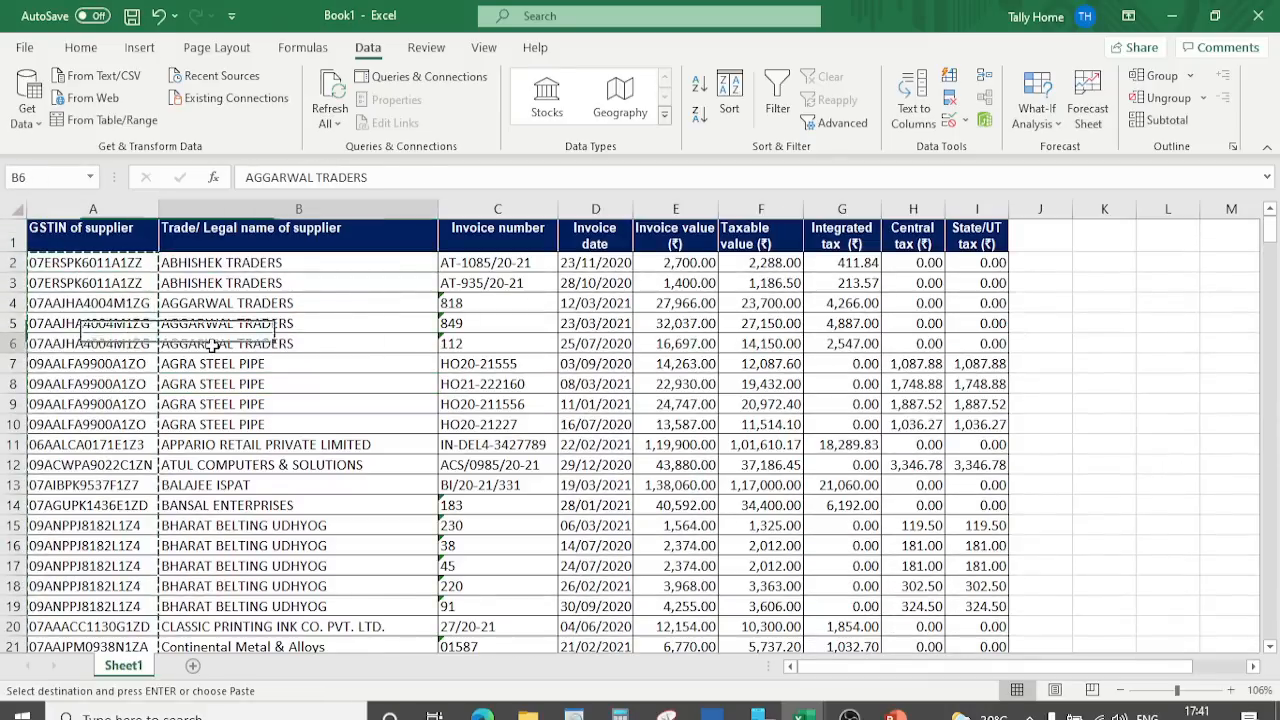
# Step: Compare the empty trade name cells in Book4 with the GSTIN, trade name, invoice number and date entries in Book1
pyautogui.hotkey('alt', 'Tab')
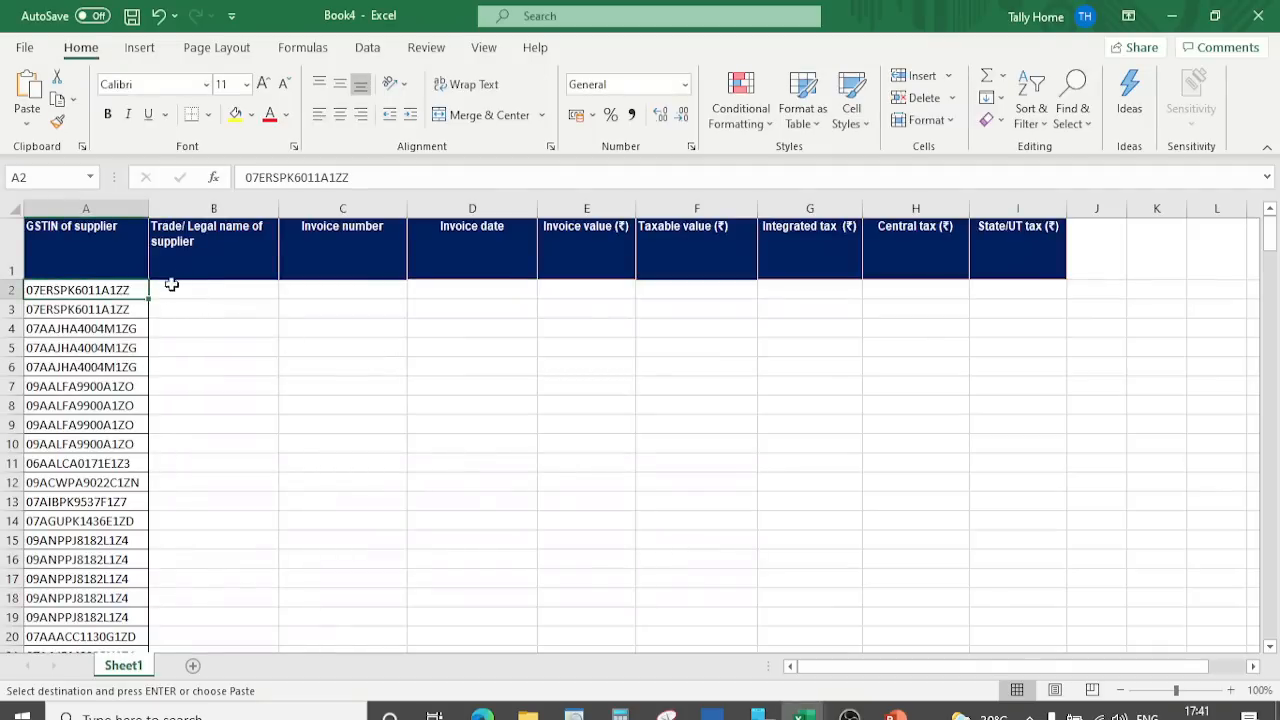
pyautogui.click(165, 296)
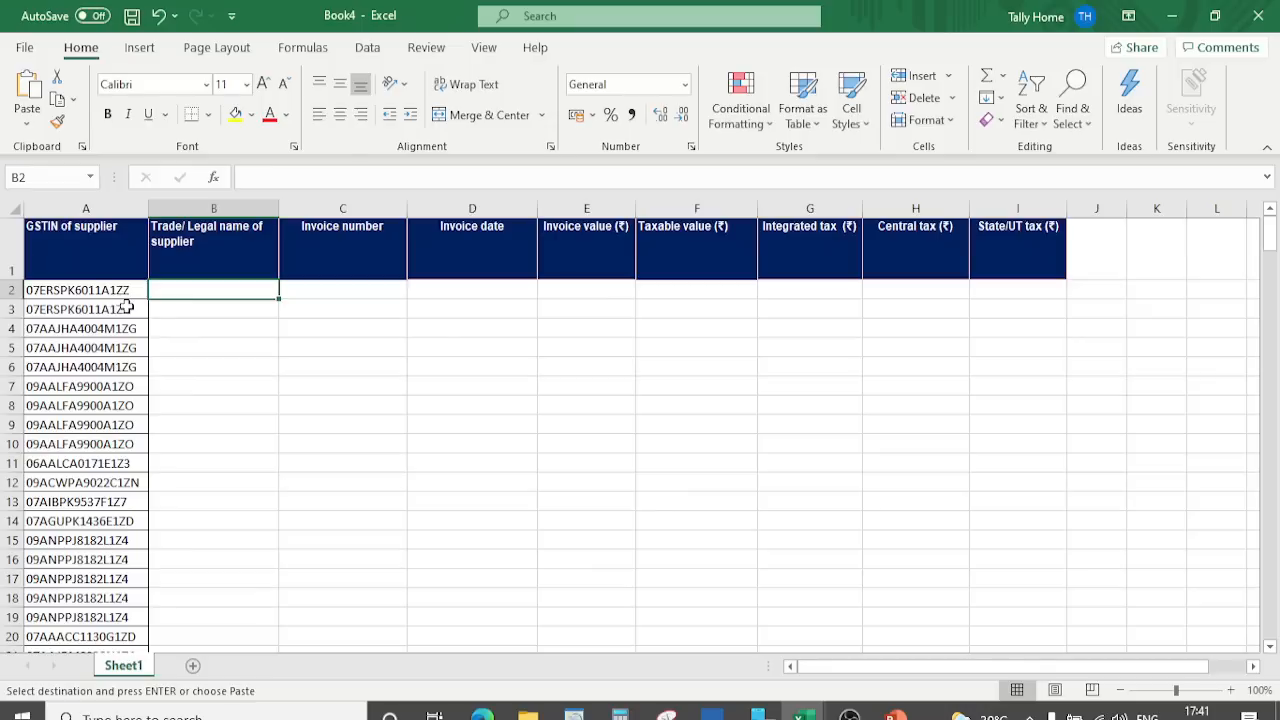
pyautogui.click(191, 328)
pyautogui.click(218, 290)
pyautogui.click(96, 298)
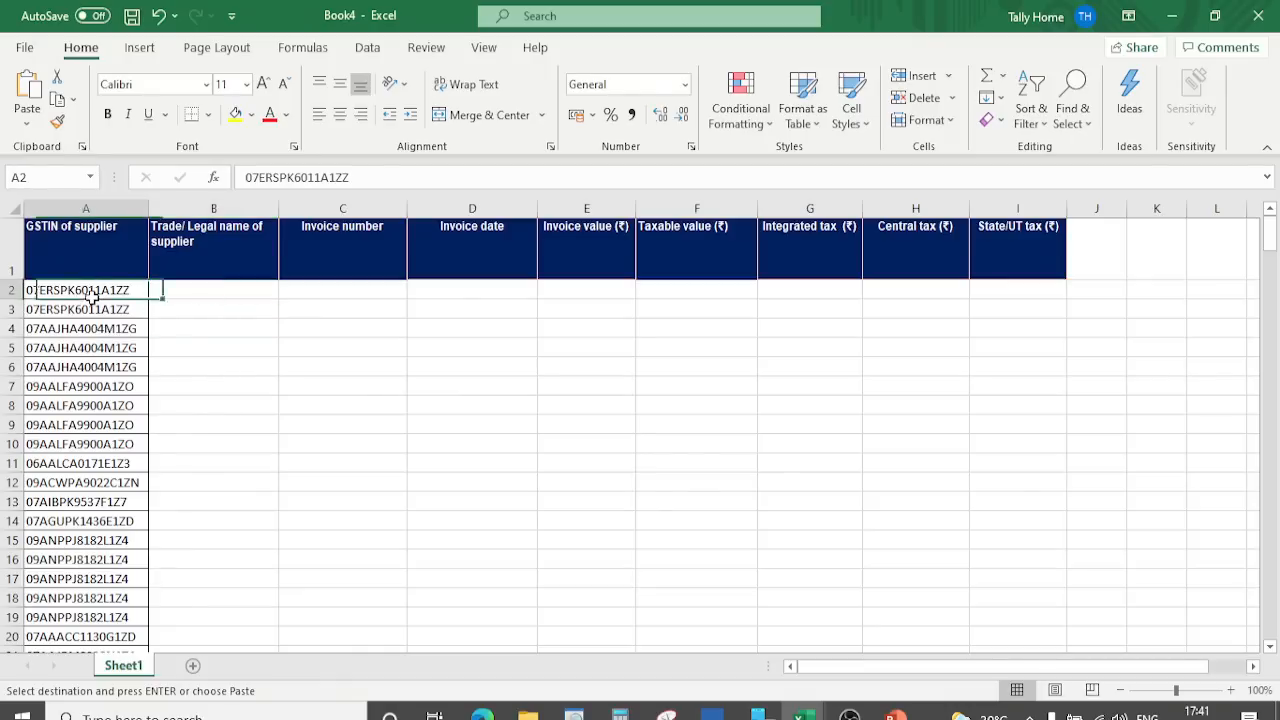
pyautogui.click(191, 289)
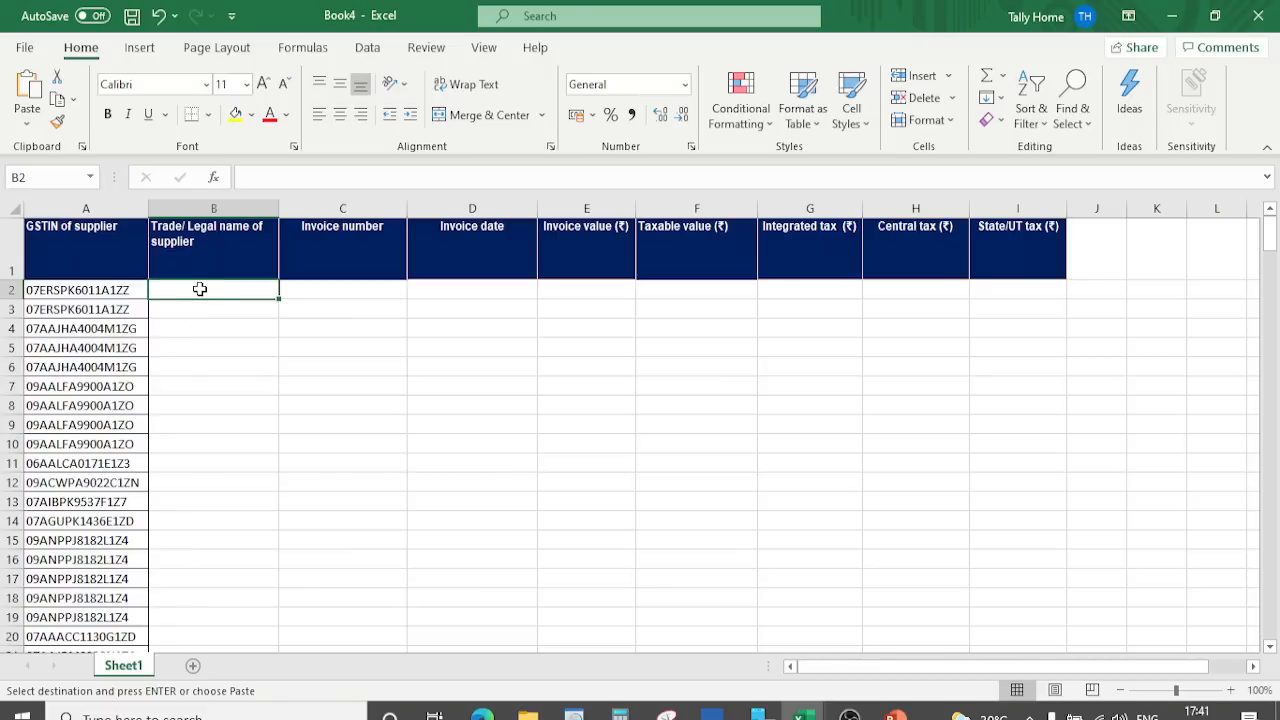
pyautogui.hotkey('alt', 'Tab')
pyautogui.click(96, 286)
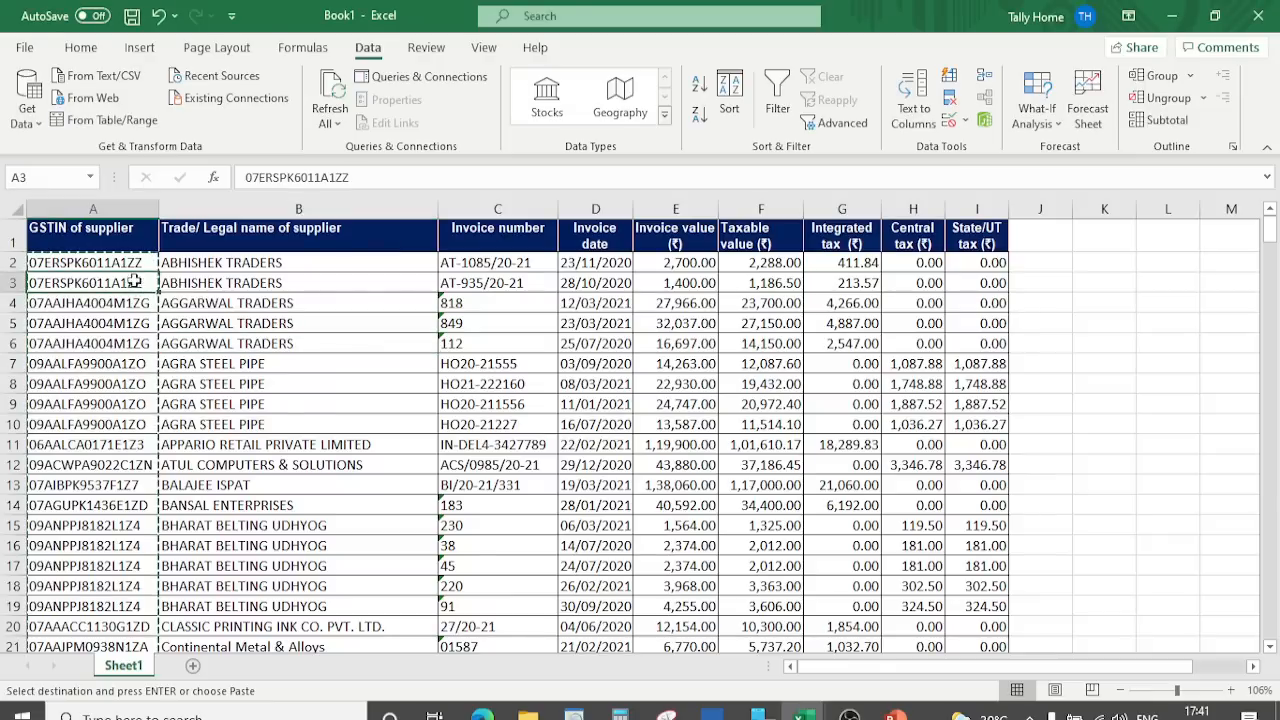
pyautogui.click(212, 283)
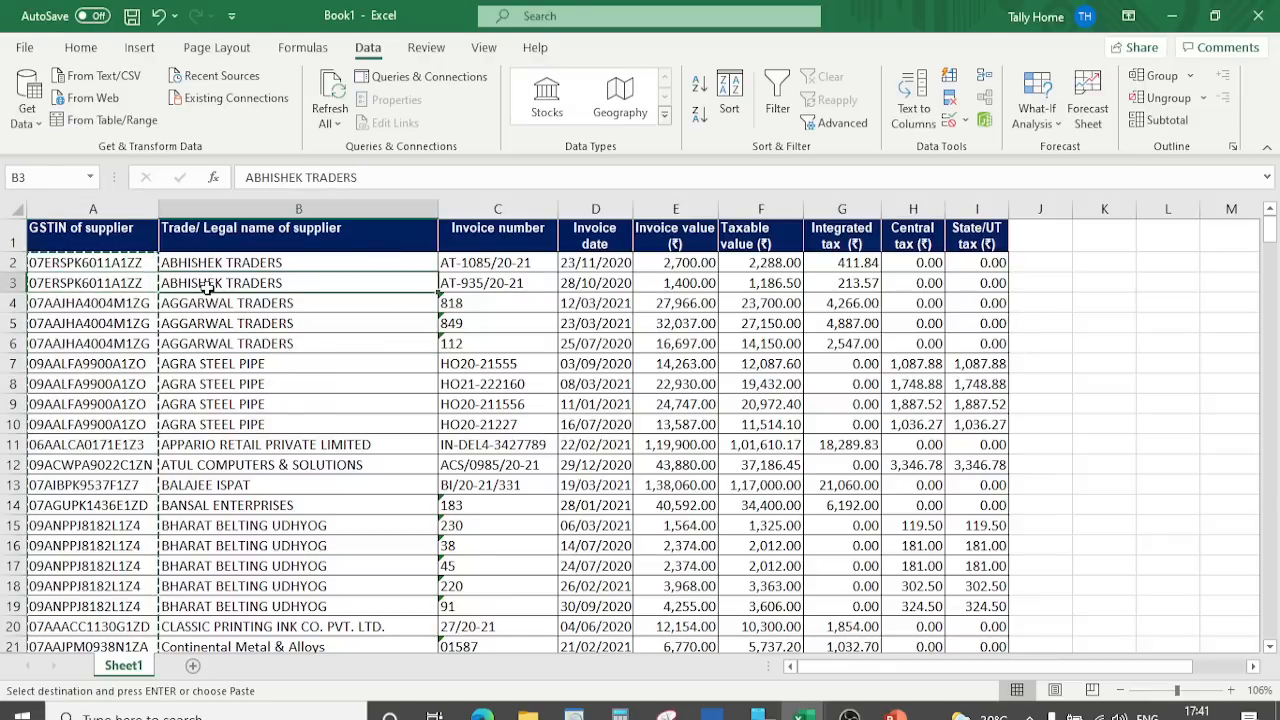
pyautogui.click(519, 266)
pyautogui.click(590, 283)
pyautogui.hotkey('alt', 'Tab')
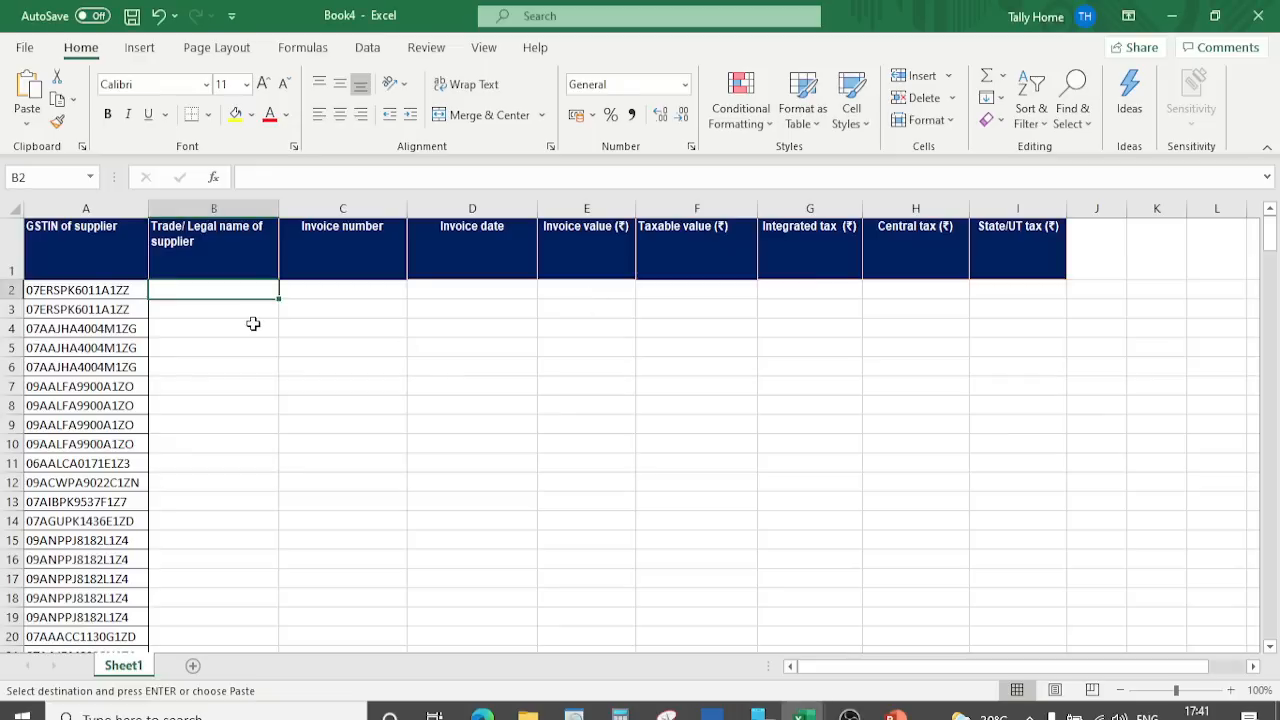
# Step: Start a VLOOKUP formula in B2 of Book4 with the GSTIN range A2:A257 as the lookup value
pyautogui.click(65, 304)
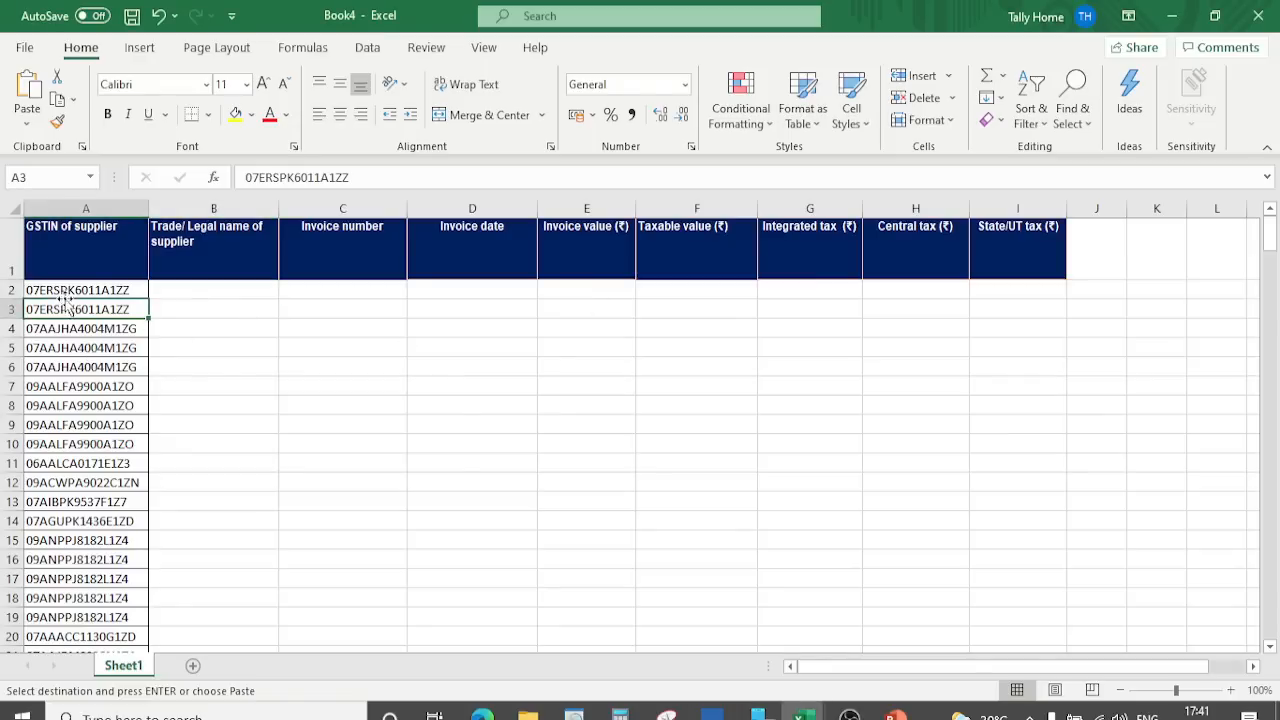
pyautogui.click(171, 293)
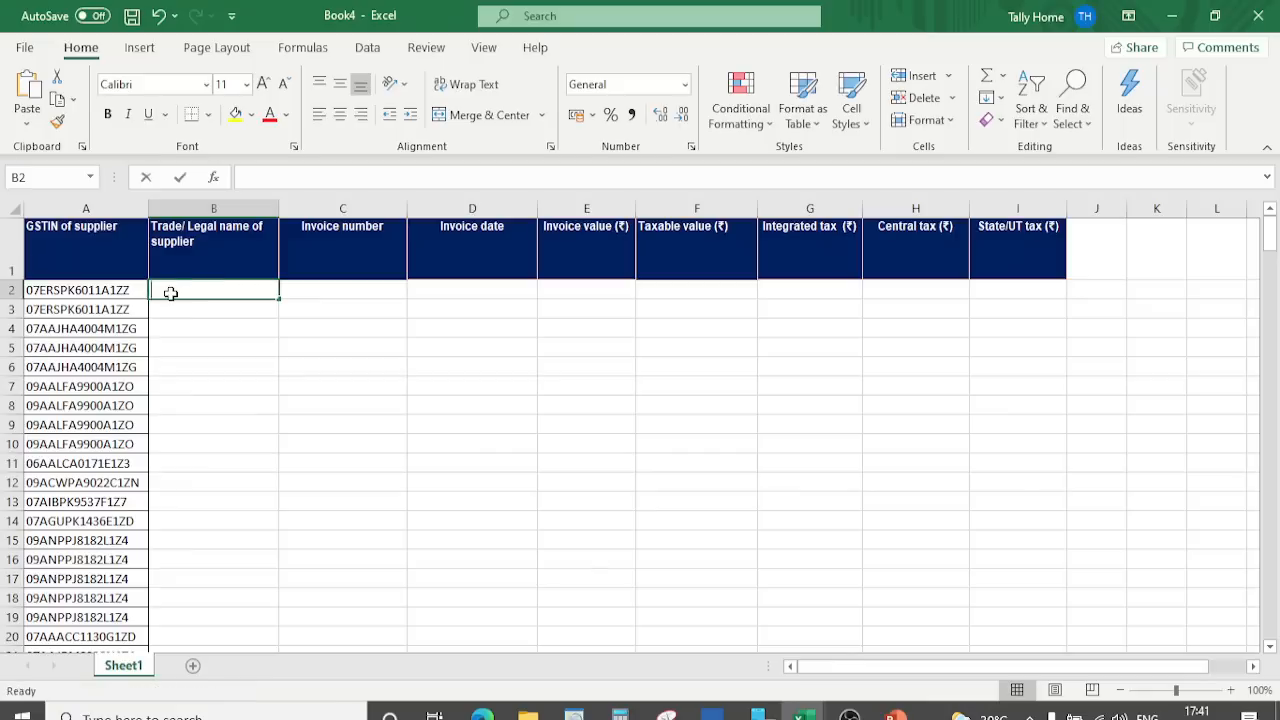
pyautogui.write('=VLOOKUP(')
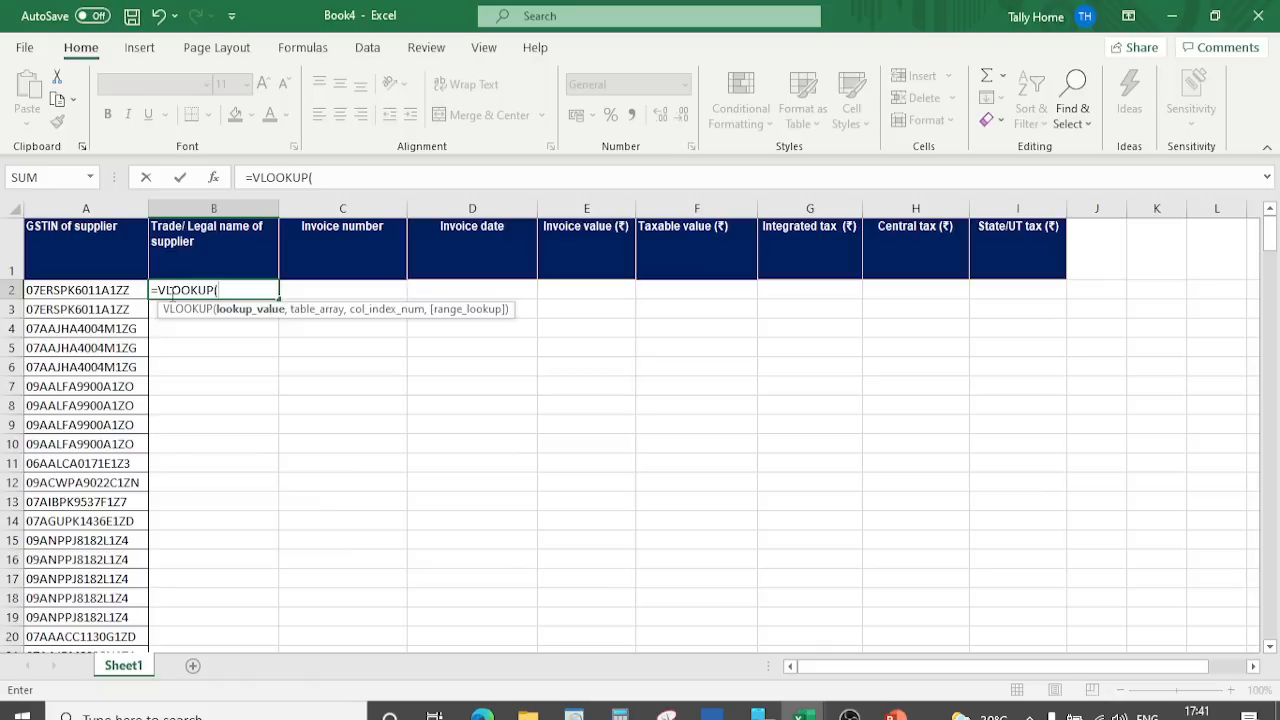
pyautogui.click(62, 290)
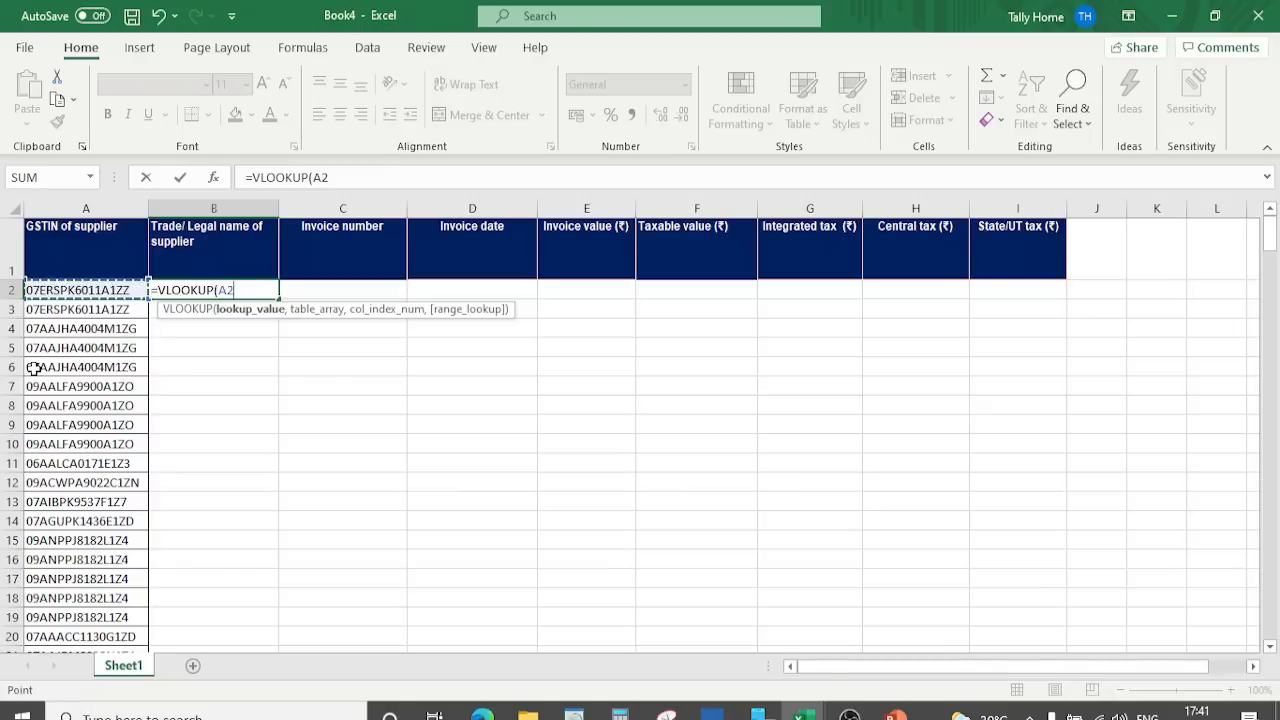
pyautogui.hotkey('ctrl', 'shift', 'Down')
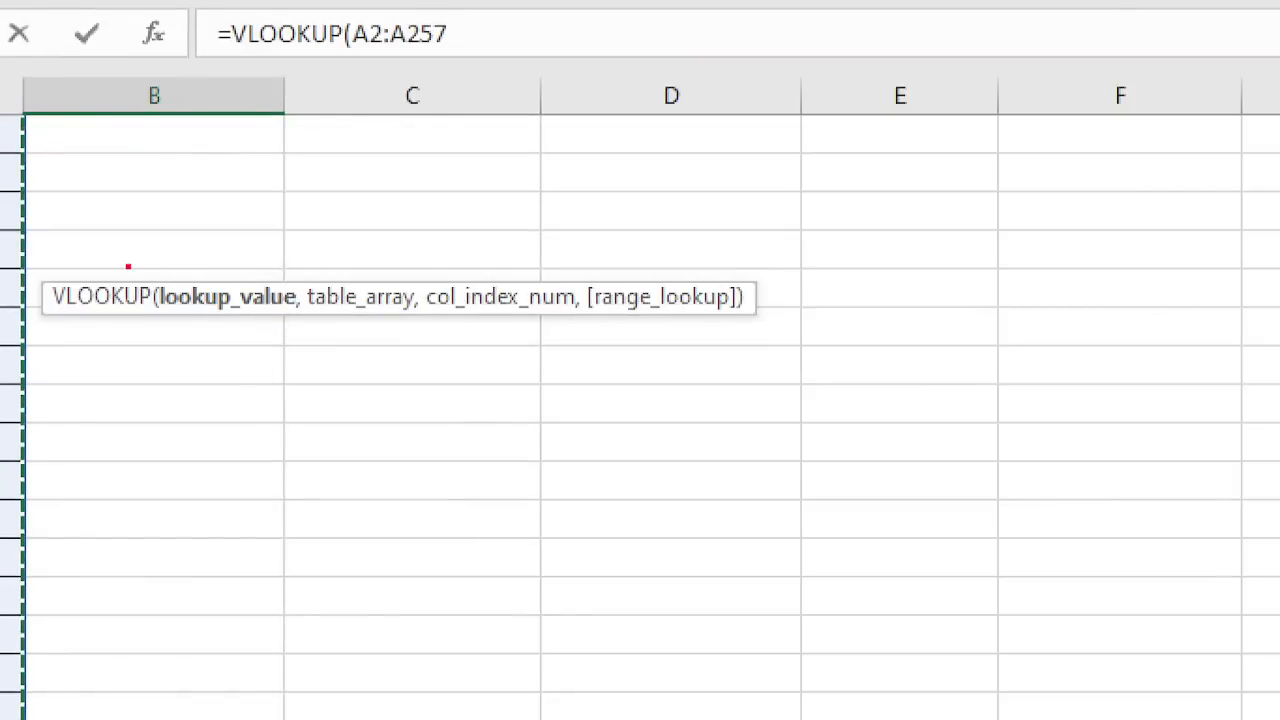
pyautogui.moveTo(128, 266); pyautogui.dragTo(296, 321)
pyautogui.moveTo(290, 262); pyautogui.dragTo(430, 340)
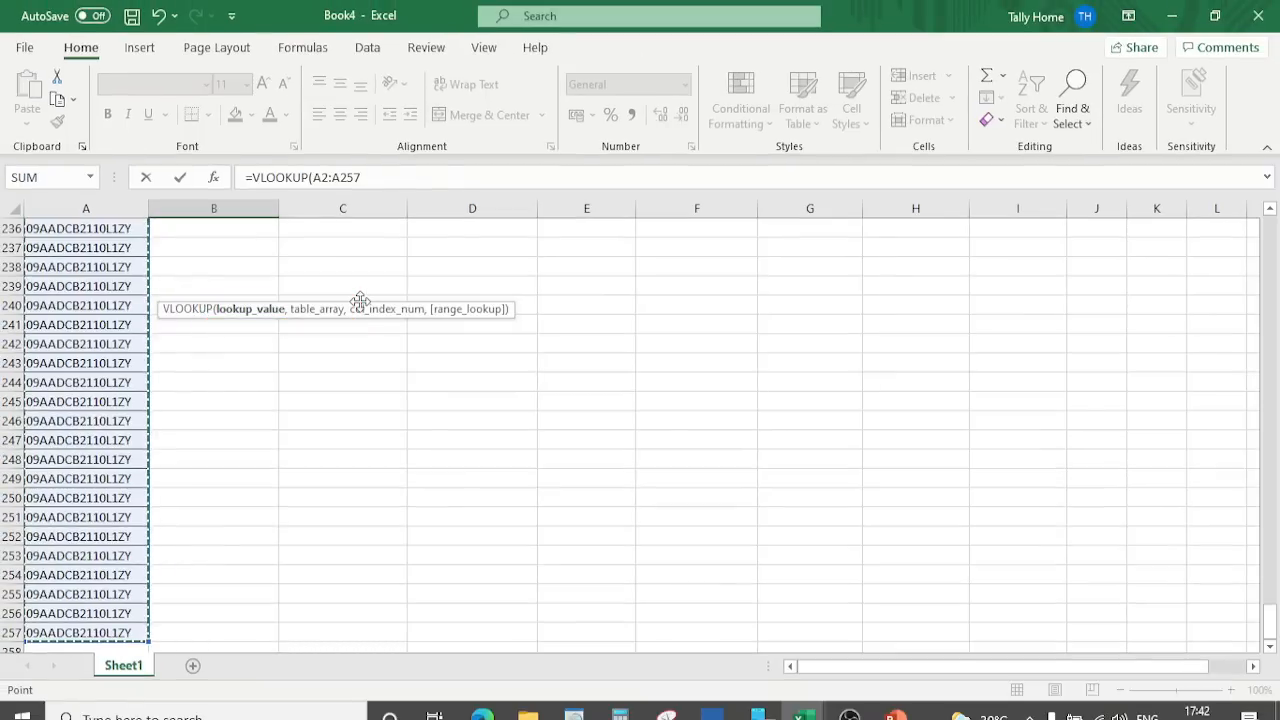
pyautogui.write(',')
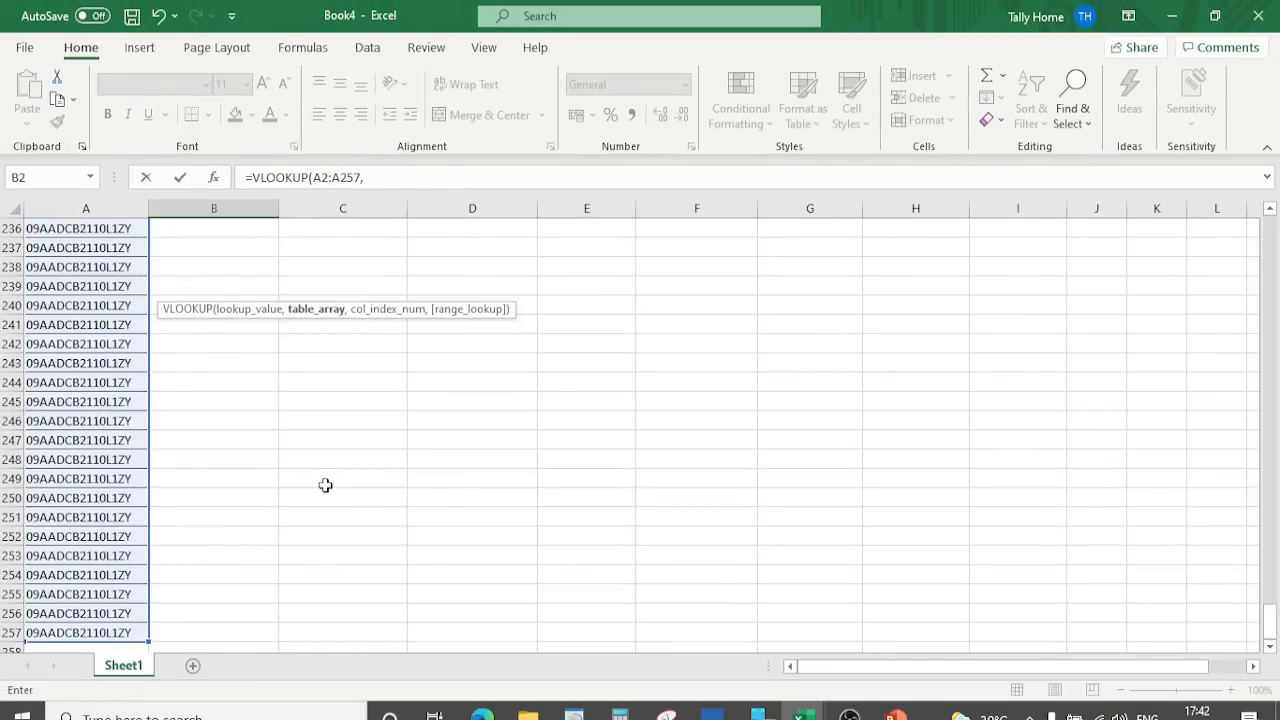
# Step: Set the table array of the VLOOKUP to $A$2:$B$257 on Sheet1 of Book1
pyautogui.hotkey('ctrl', 'Tab')
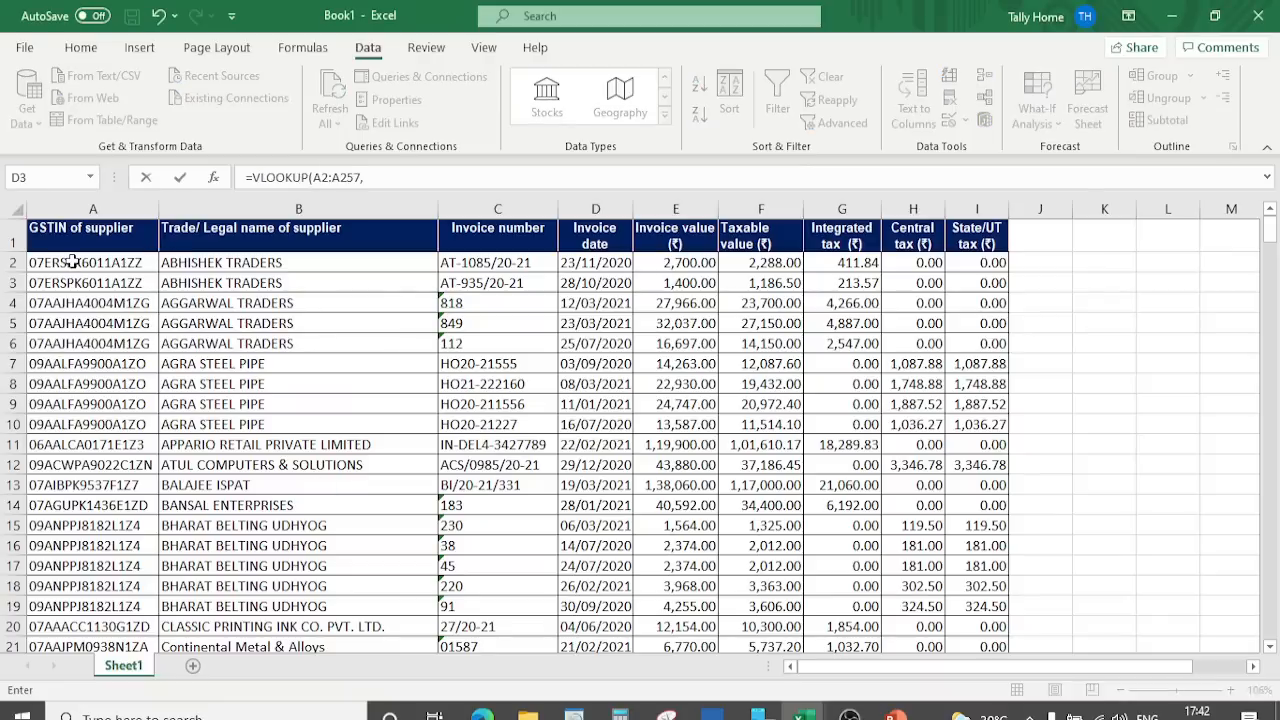
pyautogui.click(73, 261)
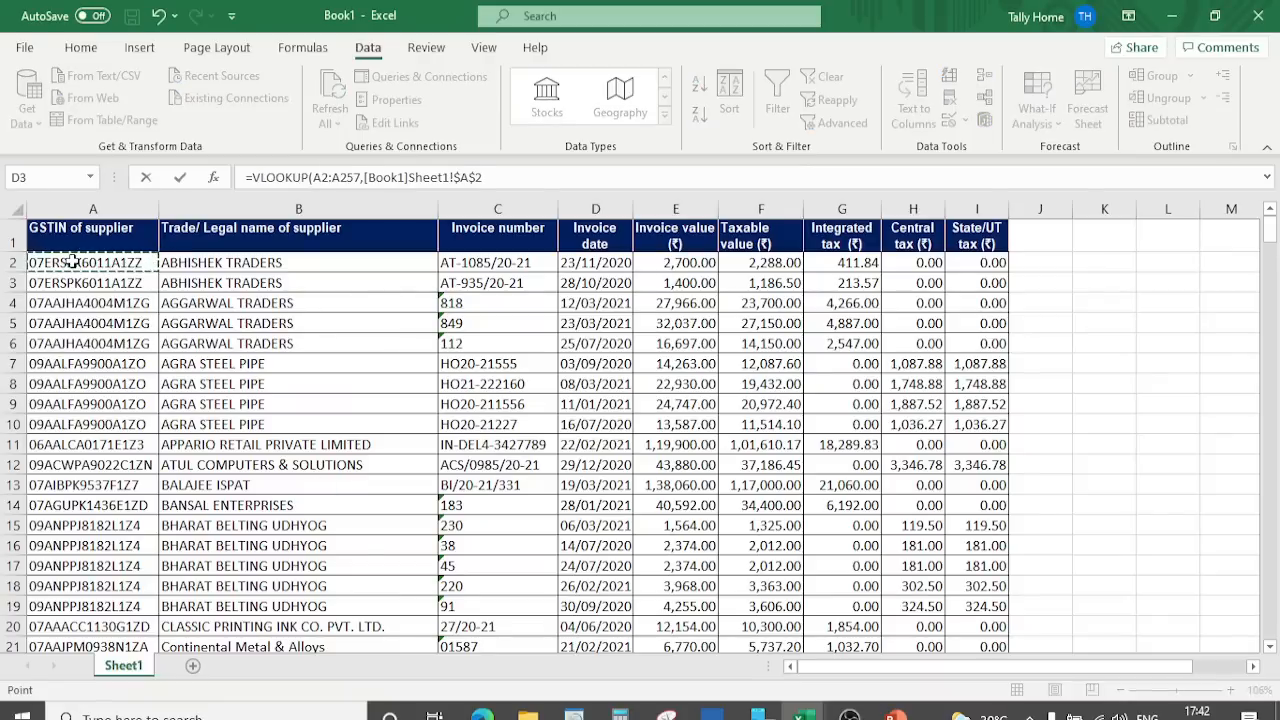
pyautogui.moveTo(73, 261); pyautogui.dragTo(192, 283)
pyautogui.hotkey('shift', 'Right')
pyautogui.hotkey('shift', 'Right')
pyautogui.hotkey('shift', 'Right')
pyautogui.hotkey('shift', 'Right')
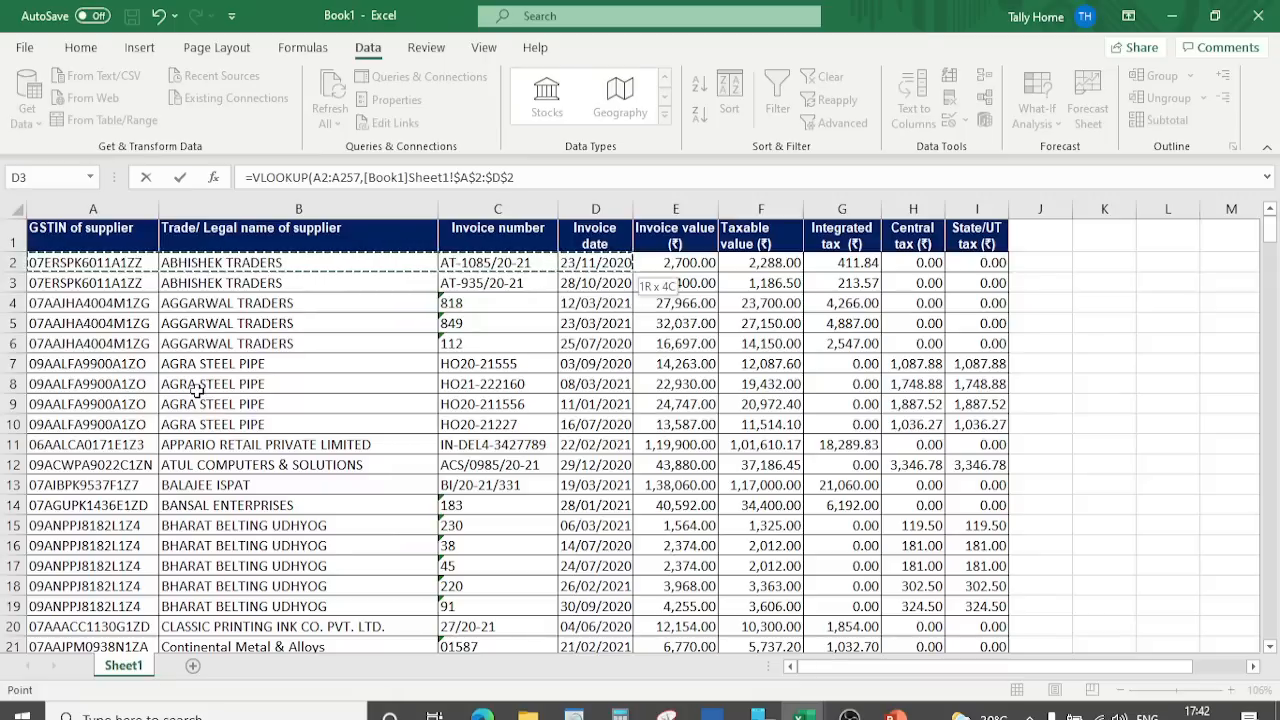
pyautogui.hotkey('shift', 'Left')
pyautogui.hotkey('shift', 'Left')
pyautogui.hotkey('shift', 'Left')
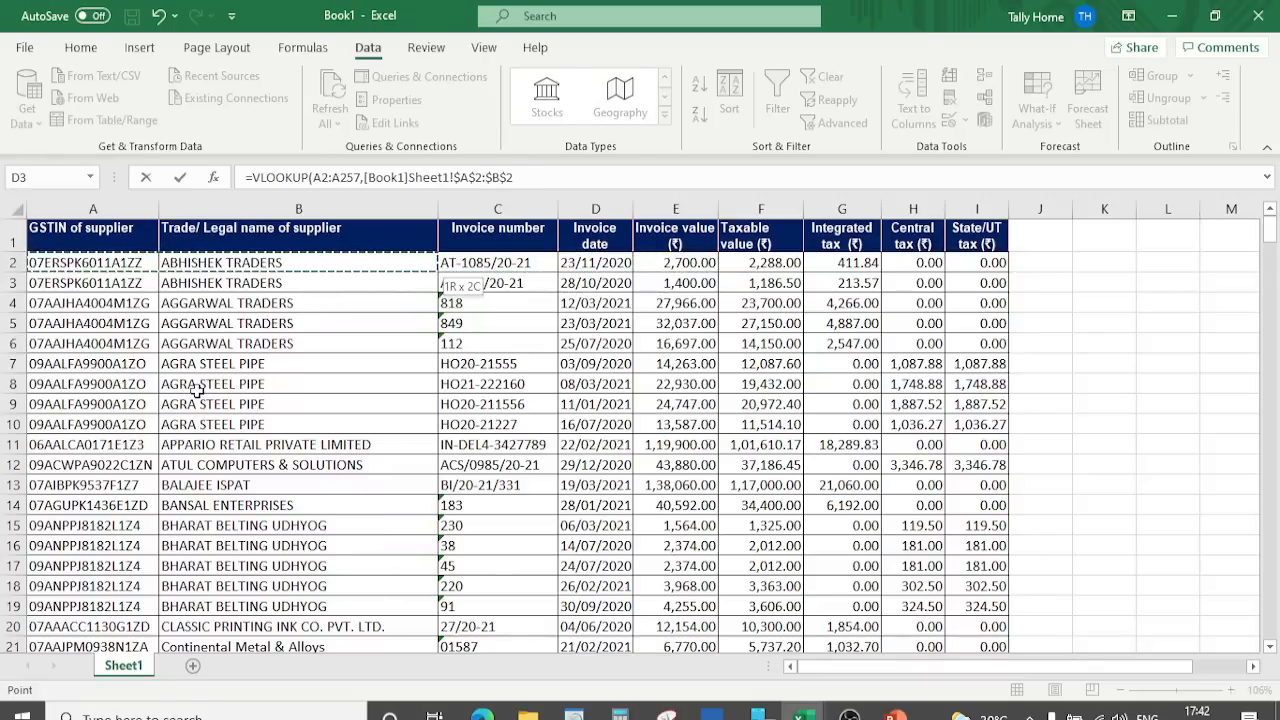
pyautogui.hotkey('ctrl', 'shift', 'Down')
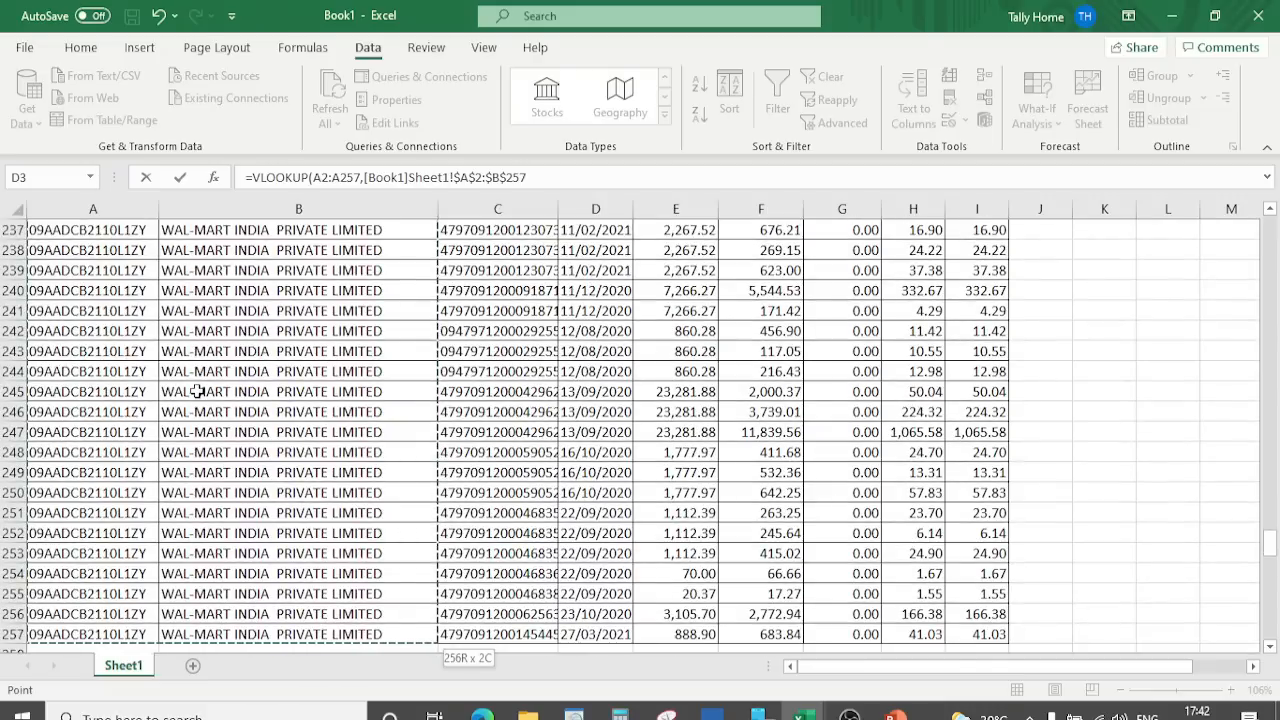
pyautogui.write(',')
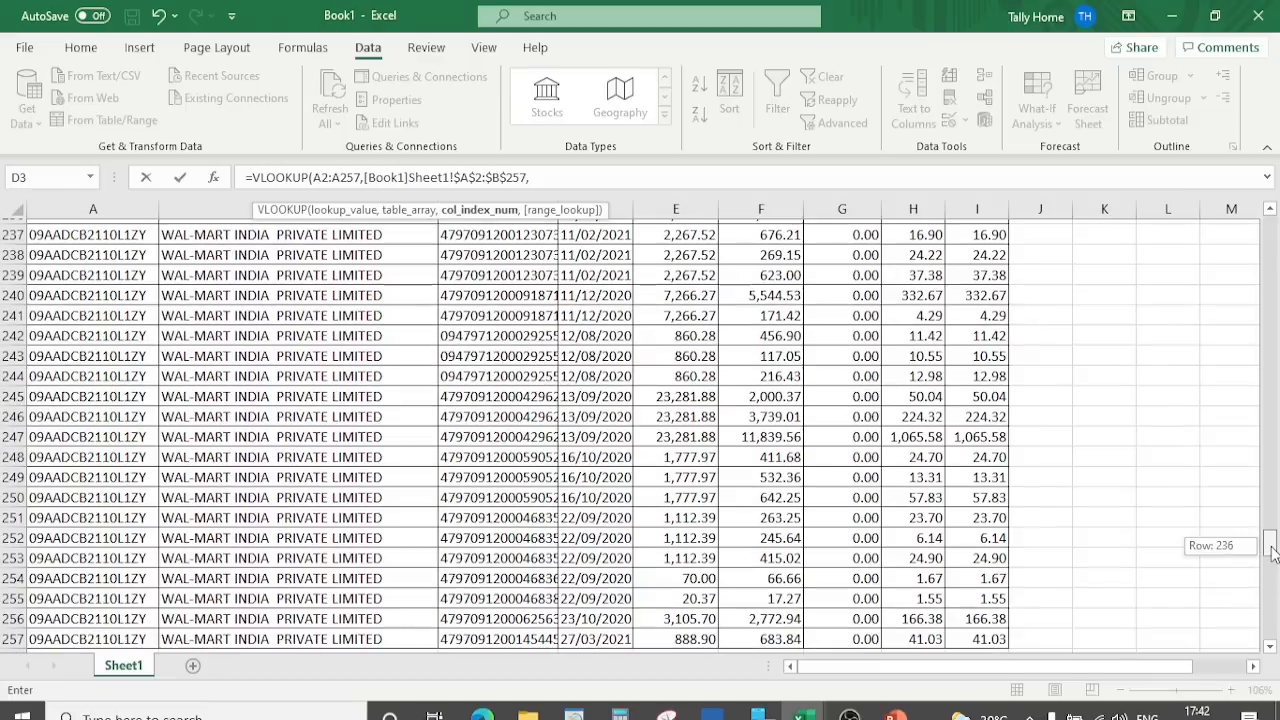
# Step: Complete the VLOOKUP with column index 2 and range lookup 0 for an exact match, and enter the formula
pyautogui.moveTo(1271, 557); pyautogui.dragTo(1271, 283)
pyautogui.click(1273, 236)
pyautogui.click(1273, 236)
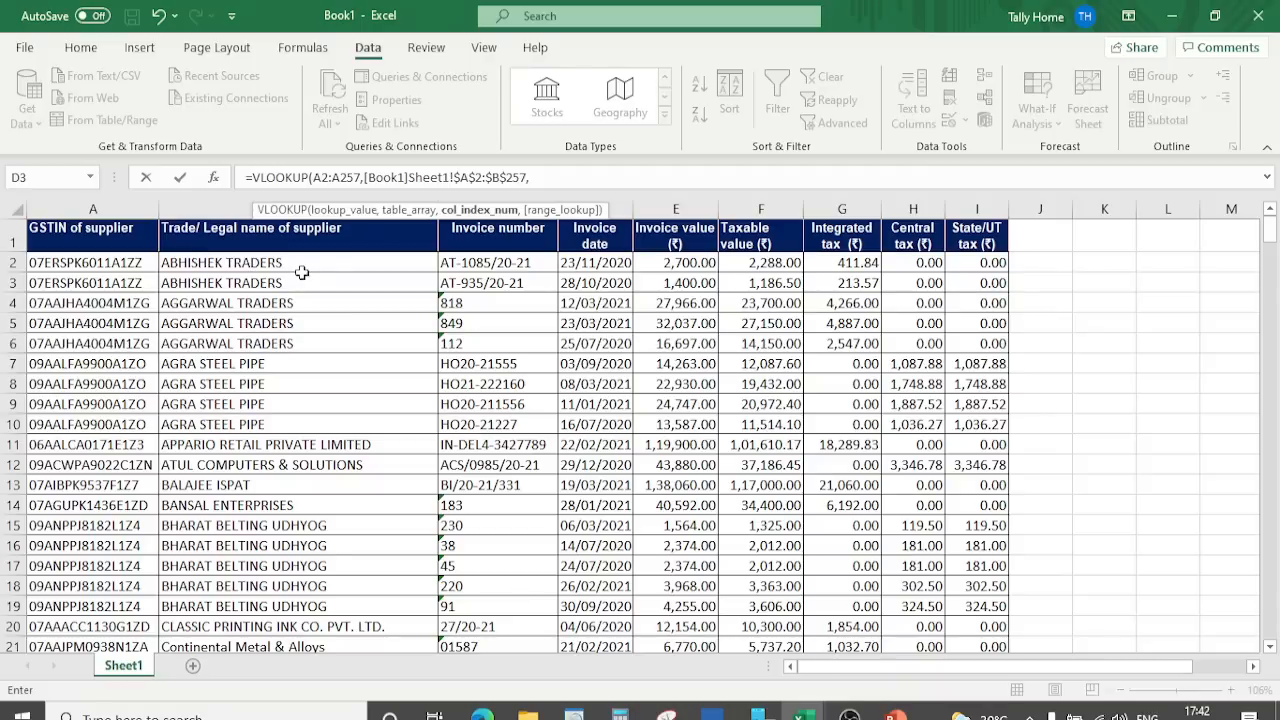
pyautogui.write(',')
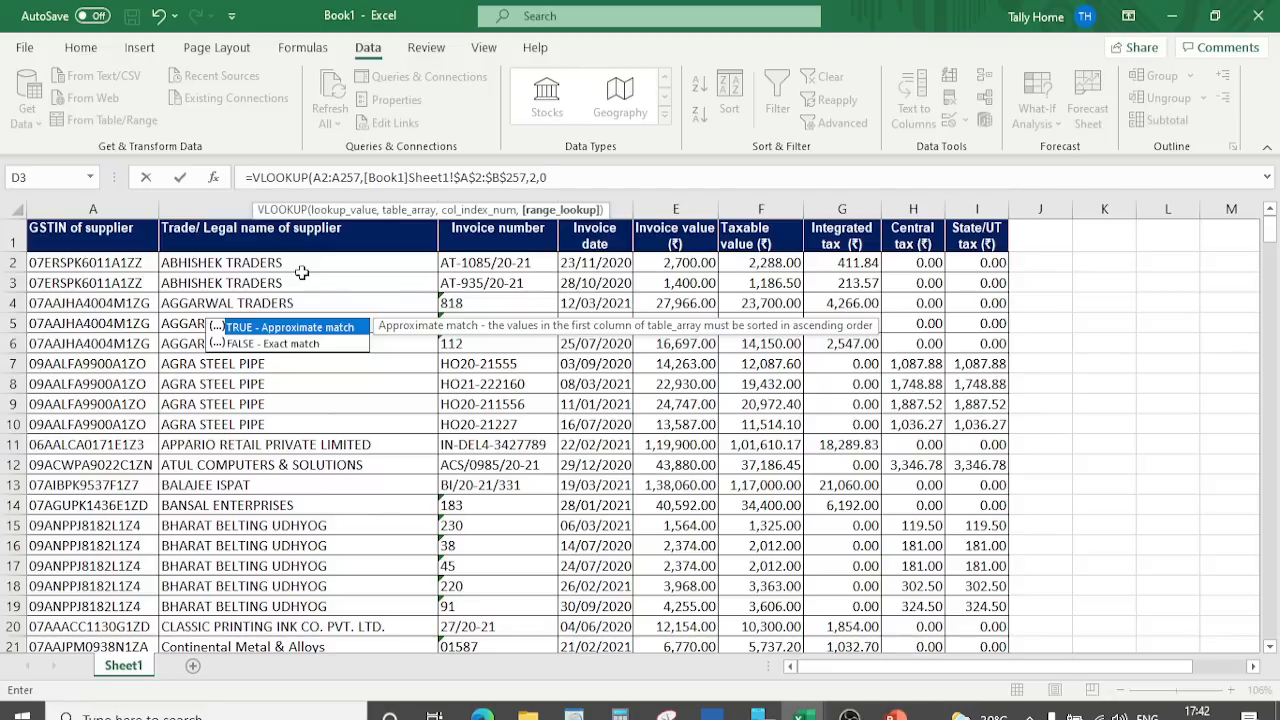
pyautogui.write('0)')
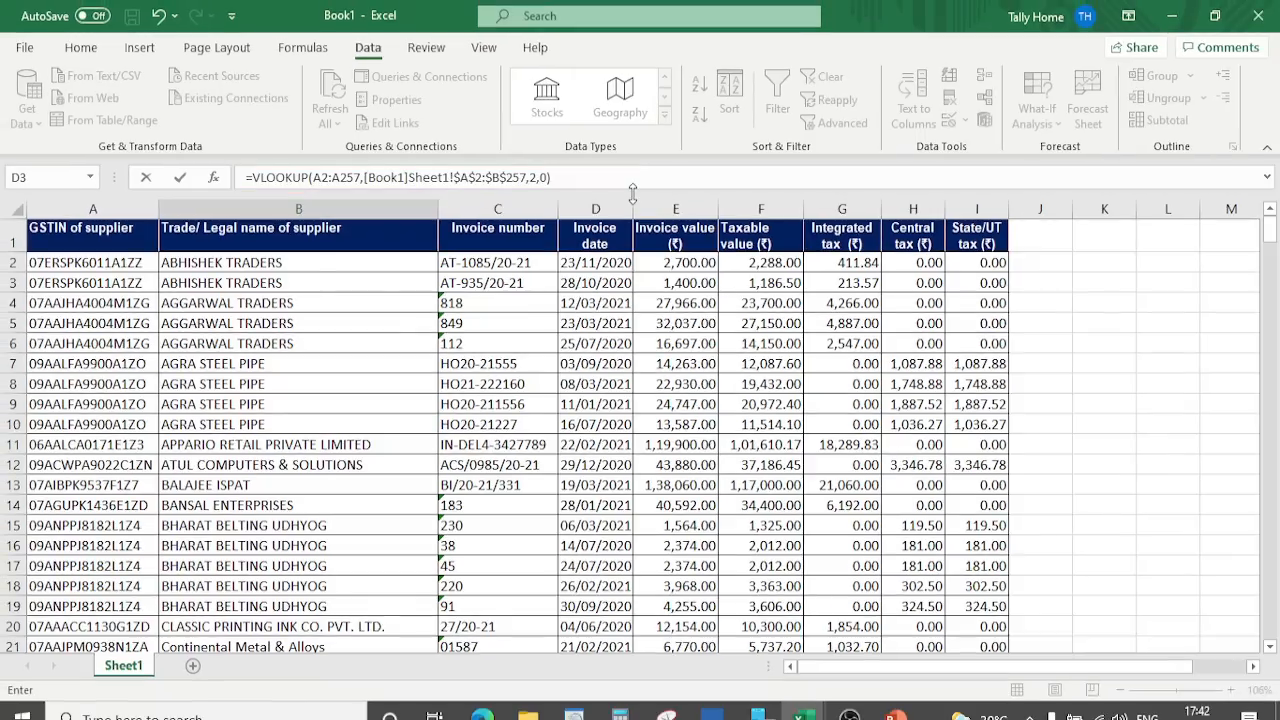
pyautogui.press('Return')
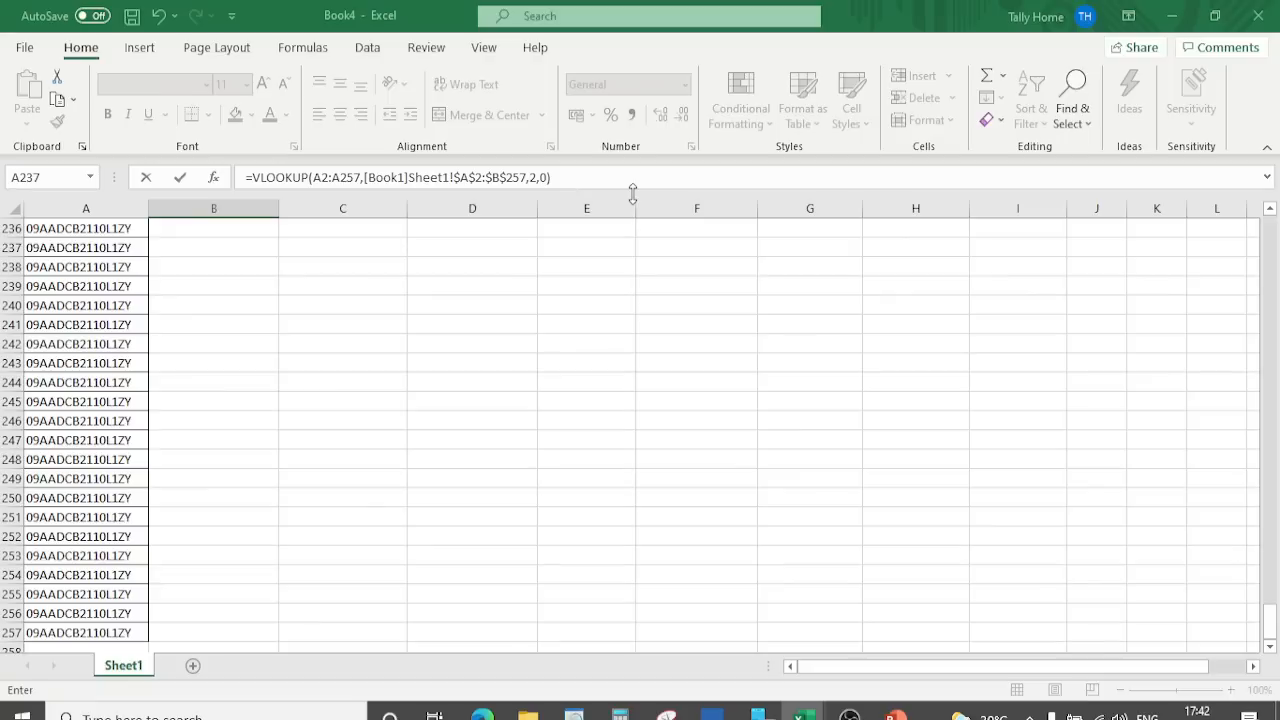
# Step: Fit the Trade/Legal name of supplier column to its contents in Book4, then narrow it to just over the longer supplier names
pyautogui.doubleClick(279, 203)
pyautogui.click(251, 266)
pyautogui.press('Up')
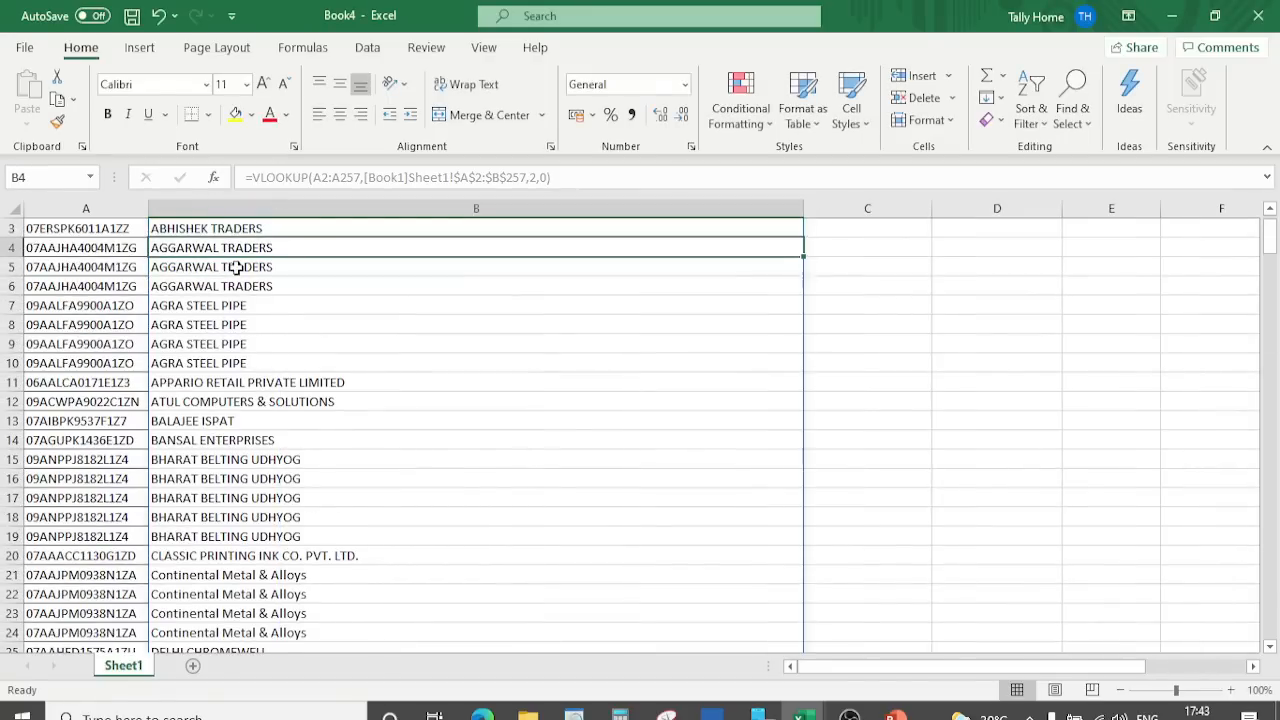
pyautogui.press('Up')
pyautogui.press('Up')
pyautogui.press('Up')
pyautogui.press('Down')
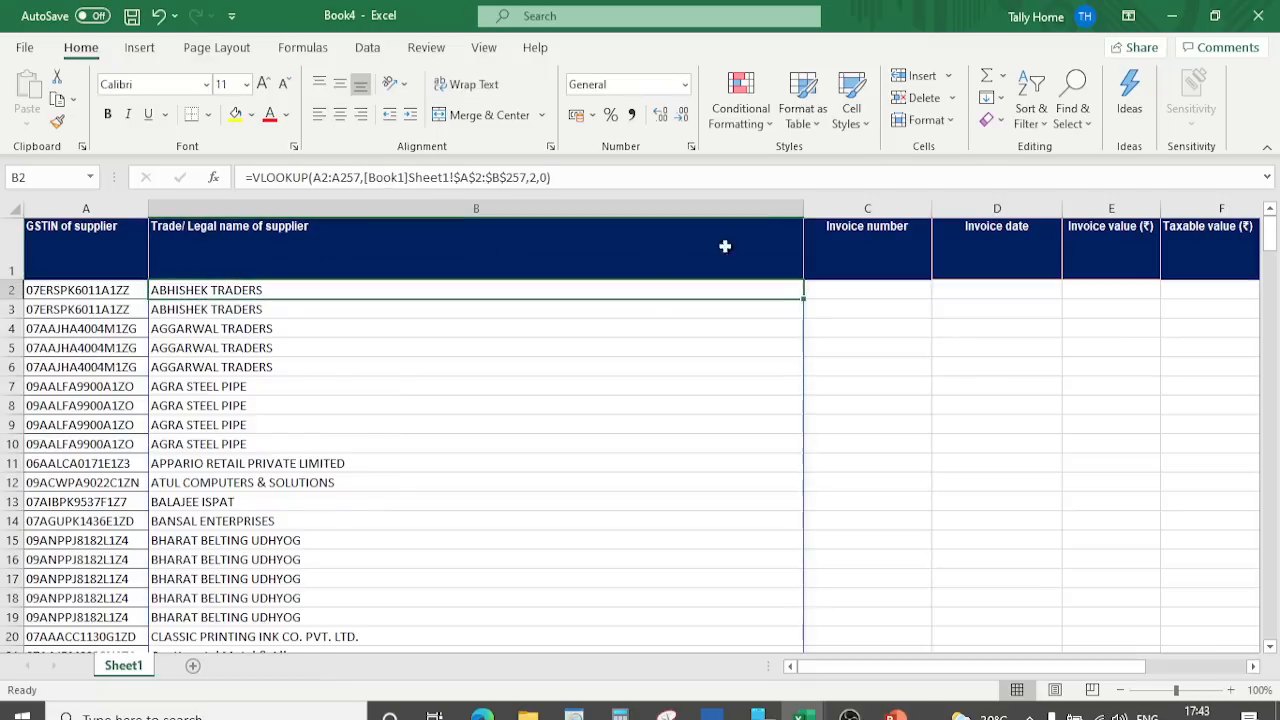
pyautogui.moveTo(801, 208); pyautogui.dragTo(426, 249)
# Step: Go down the trade name column in Book4 and check the looked-up supplier names against their GSTINs
pyautogui.press('Down')
pyautogui.press('Down')
pyautogui.press('Down')
pyautogui.press('Down')
pyautogui.press('Down')
pyautogui.press('Down')
pyautogui.press('Down')
pyautogui.press('Down')
pyautogui.press('Down')
pyautogui.press('Down')
pyautogui.press('Down')
pyautogui.press('Down')
pyautogui.press('Down')
pyautogui.press('Down')
pyautogui.press('Down')
pyautogui.press('Down')
pyautogui.press('Down')
pyautogui.press('Down')
pyautogui.press('Down')
pyautogui.press('Down')
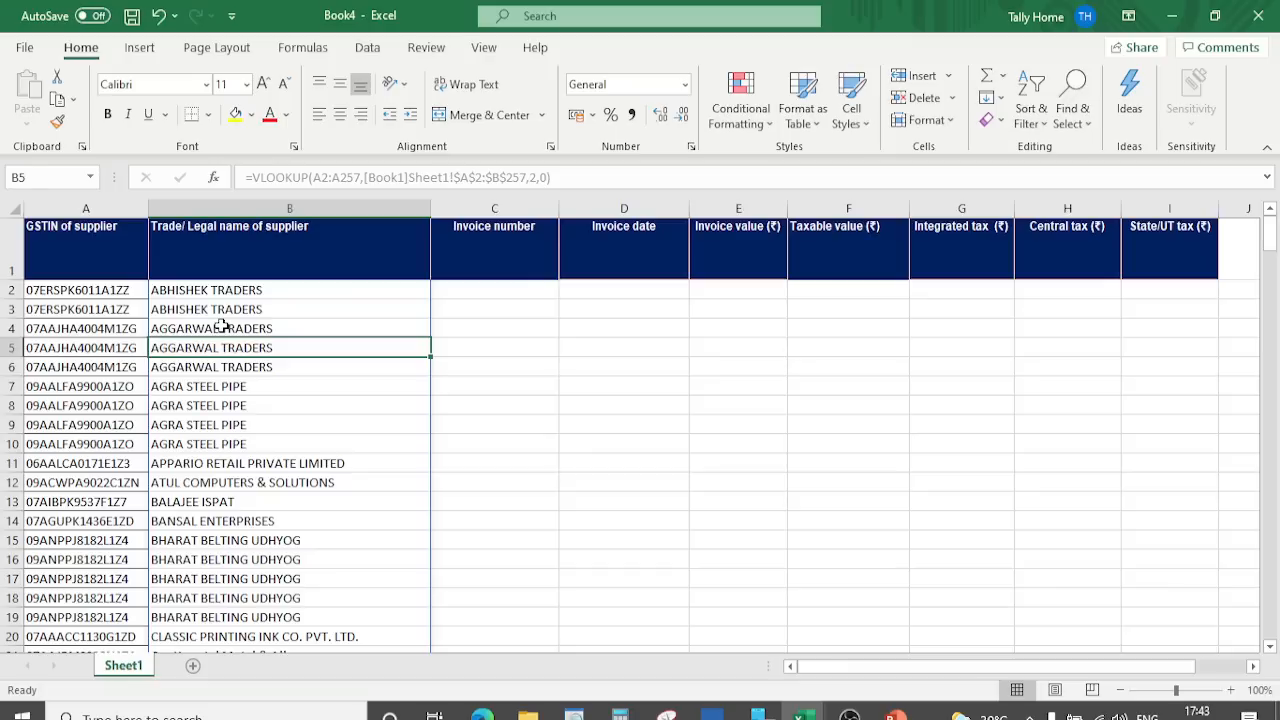
pyautogui.press('Down')
pyautogui.press('Down')
pyautogui.press('Down')
pyautogui.press('Down')
pyautogui.press('Down')
pyautogui.press('Down')
pyautogui.press('Down')
pyautogui.press('Down')
pyautogui.press('Down')
pyautogui.press('Down')
pyautogui.press('Down')
pyautogui.press('Down')
pyautogui.press('Down')
pyautogui.press('Down')
pyautogui.press('Down')
pyautogui.press('Down')
pyautogui.press('Down')
pyautogui.press('Down')
pyautogui.press('Down')
pyautogui.press('Down')
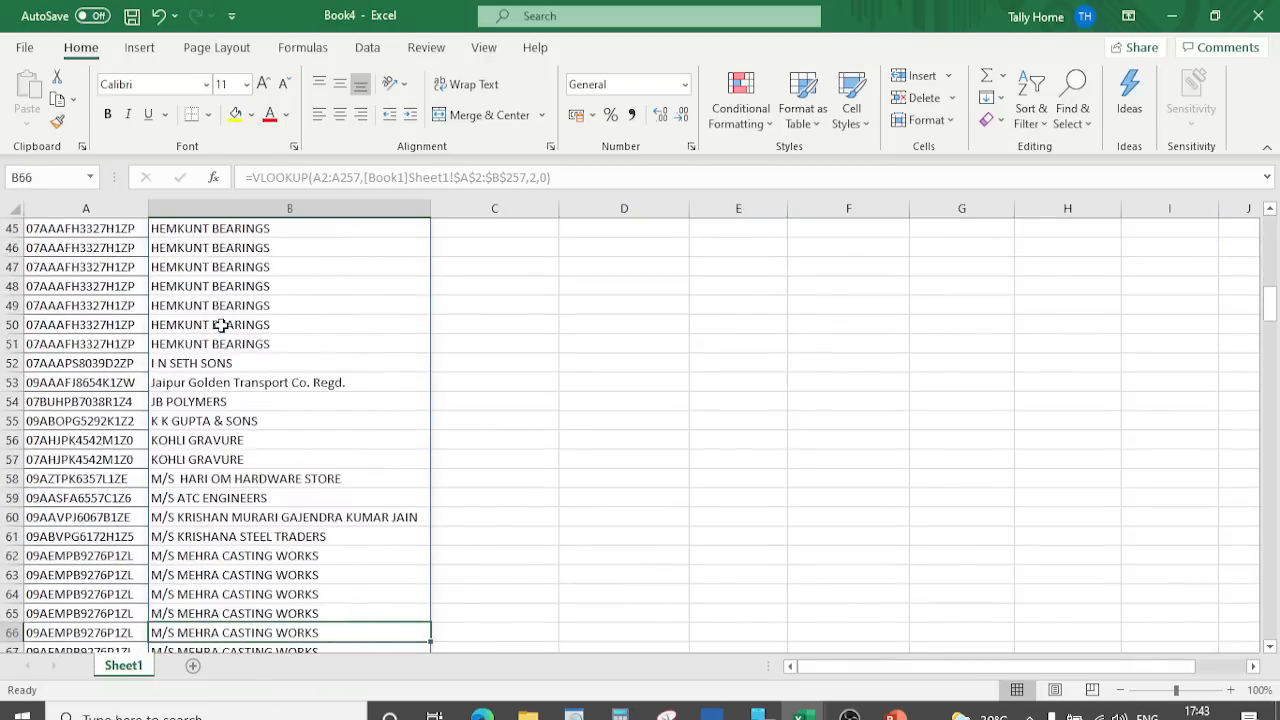
# Step: Continue down Book4's trade name column past row 129, comparing the looked-up supplier names with their GSTINs
pyautogui.press('Down')
pyautogui.press('Down')
pyautogui.press('Down')
pyautogui.press('Down')
pyautogui.press('Down')
pyautogui.press('Down')
pyautogui.press('Down')
pyautogui.press('Down')
pyautogui.press('Down')
pyautogui.press('Down')
pyautogui.press('Down')
pyautogui.press('Down')
pyautogui.press('Down')
pyautogui.press('Down')
pyautogui.press('Down')
pyautogui.press('Down')
pyautogui.press('Down')
pyautogui.press('Down')
pyautogui.press('Down')
pyautogui.press('Down')
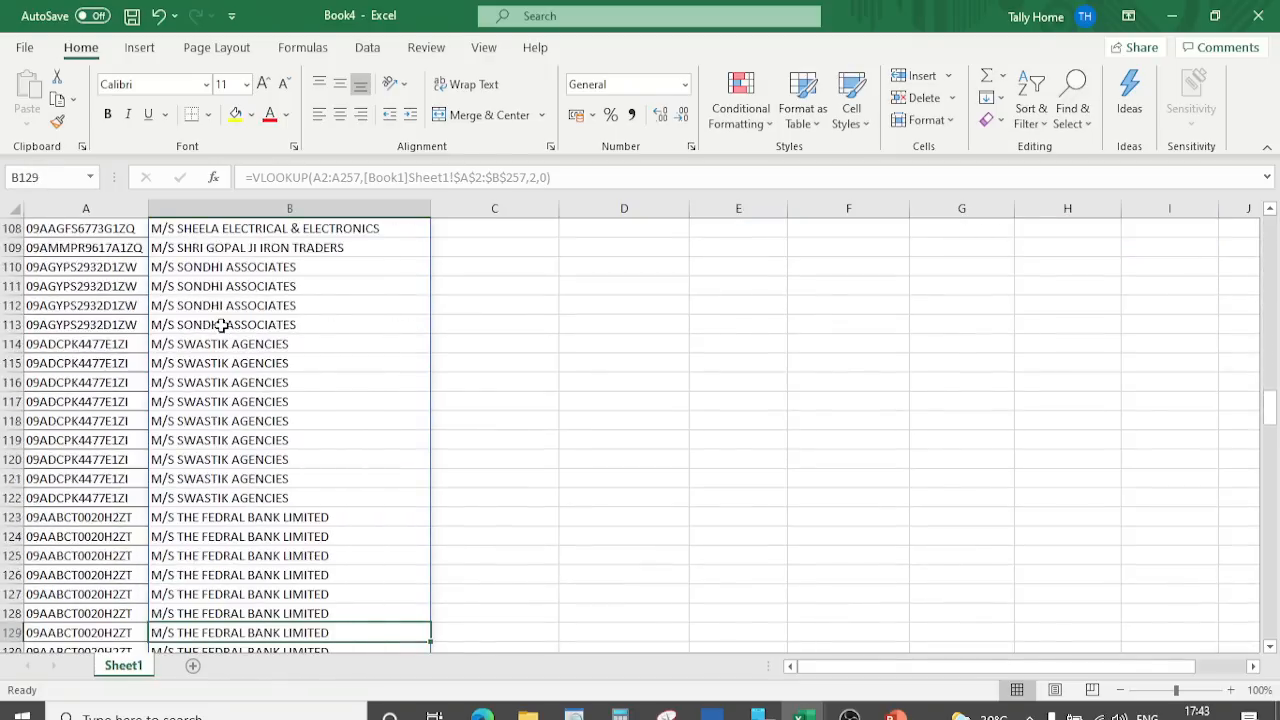
pyautogui.press('Down')
pyautogui.press('Down')
pyautogui.press('Down')
pyautogui.press('Down')
pyautogui.press('Down')
pyautogui.press('Down')
pyautogui.press('Down')
pyautogui.press('Down')
pyautogui.press('Down')
pyautogui.press('Down')
pyautogui.press('Down')
pyautogui.press('Down')
pyautogui.press('Down')
pyautogui.press('Down')
pyautogui.press('Down')
pyautogui.press('Down')
pyautogui.press('Down')
pyautogui.press('Down')
pyautogui.press('Down')
# Step: Go back up the trade name column to its header in B1, reviewing the filled supplier names
pyautogui.press('Up')
pyautogui.press('Up')
pyautogui.press('Up')
pyautogui.press('Up')
pyautogui.press('Up')
pyautogui.press('Up')
pyautogui.press('Up')
pyautogui.press('Up')
pyautogui.press('Up')
pyautogui.press('Up')
pyautogui.press('Up')
pyautogui.press('Up')
pyautogui.press('Up')
pyautogui.press('Up')
pyautogui.press('Up')
pyautogui.press('Up')
pyautogui.press('Up')
pyautogui.press('Up')
pyautogui.press('Up')
pyautogui.press('Up')
pyautogui.press('Up')
pyautogui.press('Up')
pyautogui.press('Up')
pyautogui.press('Up')
pyautogui.press('Up')
pyautogui.press('Up')
pyautogui.press('Up')
pyautogui.press('Up')
pyautogui.press('Up')
pyautogui.press('Up')
pyautogui.press('Up')
pyautogui.press('Up')
pyautogui.press('Up')
pyautogui.press('Up')
pyautogui.press('Up')
pyautogui.press('Up')
pyautogui.press('Up')
pyautogui.press('Up')
pyautogui.press('Up')
pyautogui.press('Up')
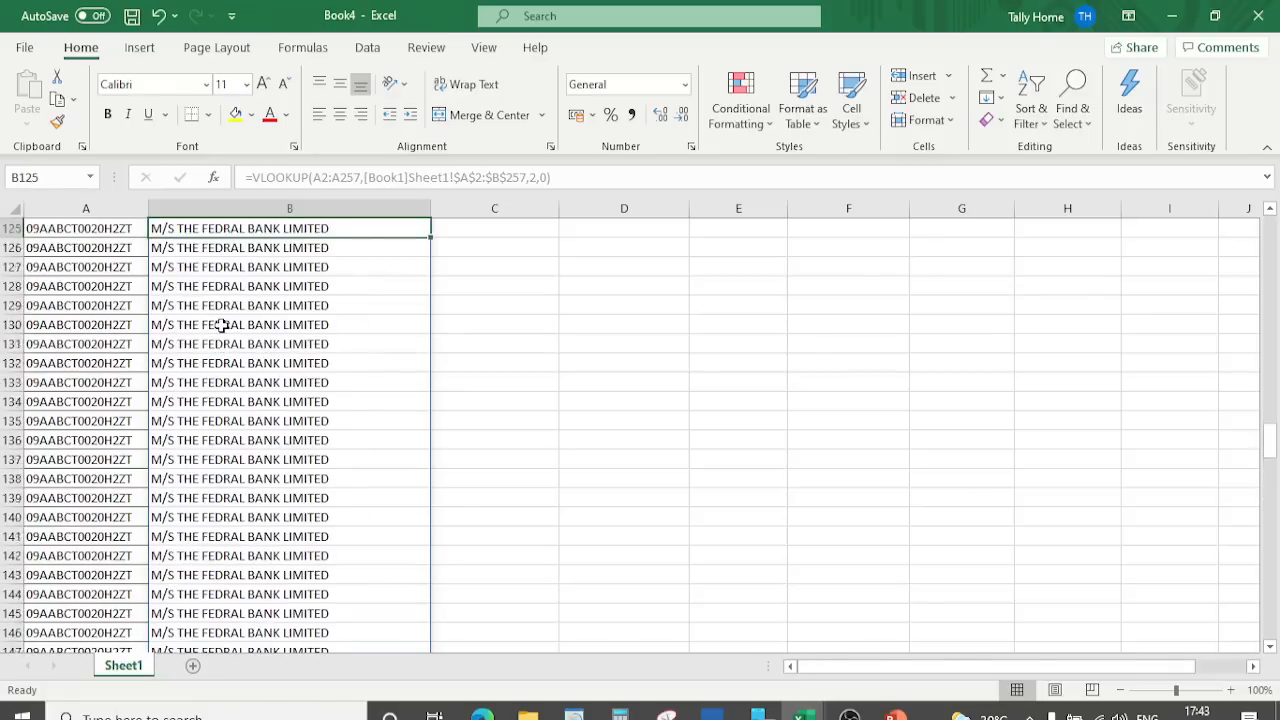
pyautogui.press('Up')
pyautogui.press('Up')
pyautogui.press('Up')
pyautogui.press('Up')
pyautogui.press('Up')
pyautogui.press('Up')
pyautogui.press('Up')
pyautogui.press('Up')
pyautogui.press('Up')
pyautogui.press('Up')
pyautogui.press('Up')
pyautogui.press('Up')
pyautogui.press('Up')
pyautogui.press('Up')
pyautogui.press('Up')
pyautogui.press('Up')
pyautogui.press('Up')
pyautogui.press('Up')
pyautogui.press('Up')
pyautogui.press('Up')
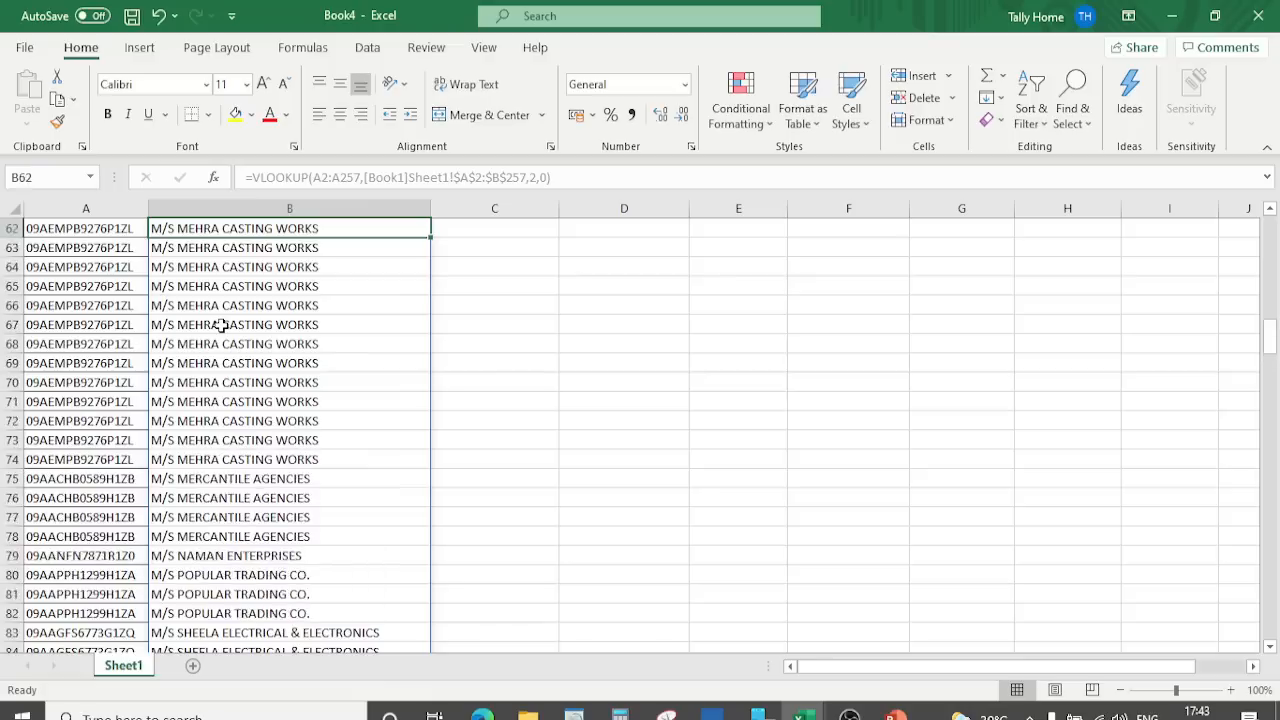
pyautogui.press('Up')
pyautogui.press('Up')
pyautogui.press('Up')
pyautogui.press('Up')
pyautogui.press('Up')
pyautogui.press('Up')
pyautogui.press('Up')
pyautogui.press('Up')
pyautogui.press('Up')
pyautogui.press('Up')
pyautogui.press('Up')
pyautogui.press('Up')
pyautogui.press('Up')
pyautogui.press('Up')
pyautogui.press('Up')
pyautogui.press('Up')
pyautogui.press('Up')
pyautogui.press('Up')
pyautogui.press('Up')
pyautogui.press('Up')
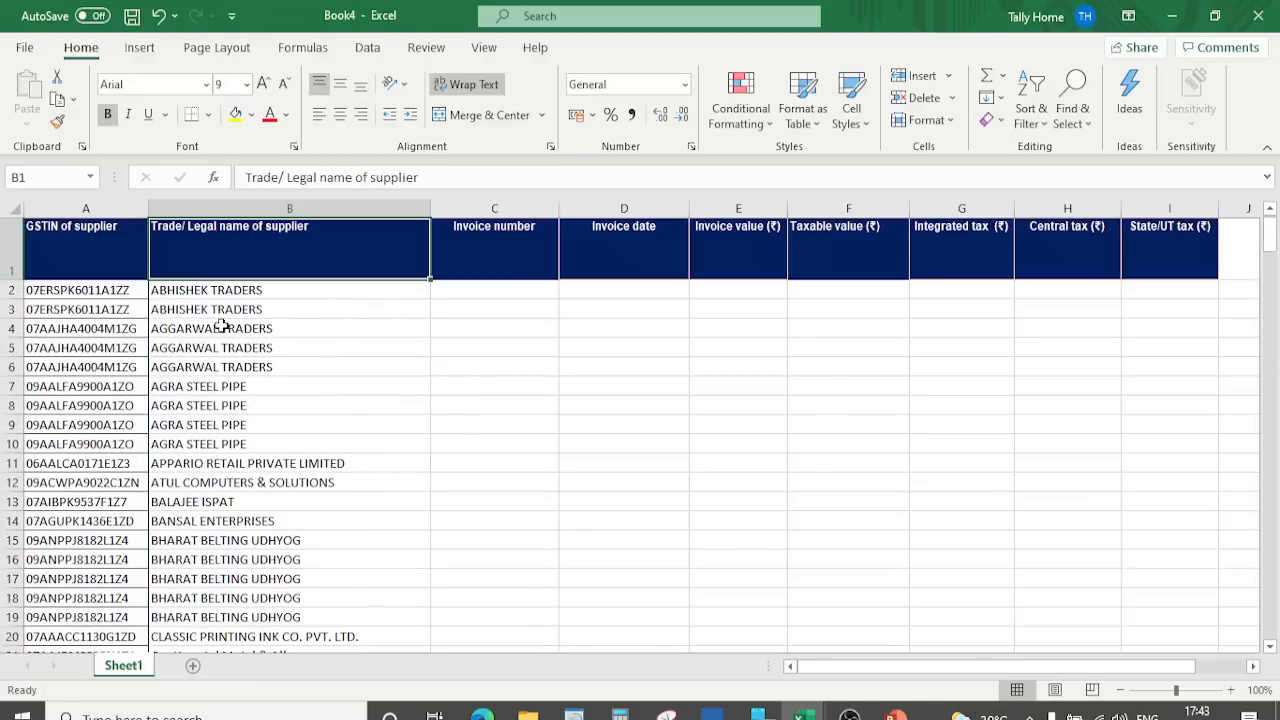
# Step: Start a VLOOKUP in C2 under Invoice number, with the supplier names from B2 down to B257 as lookup value
pyautogui.click(511, 290)
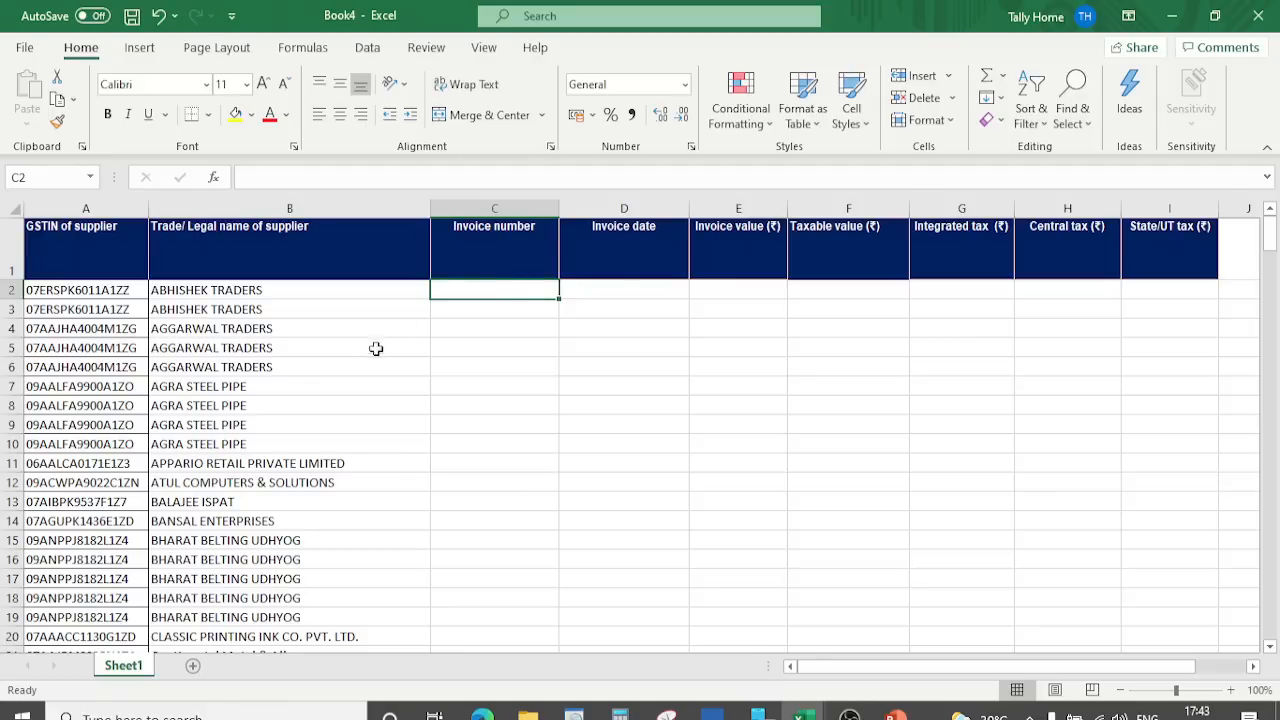
pyautogui.write('=VL')
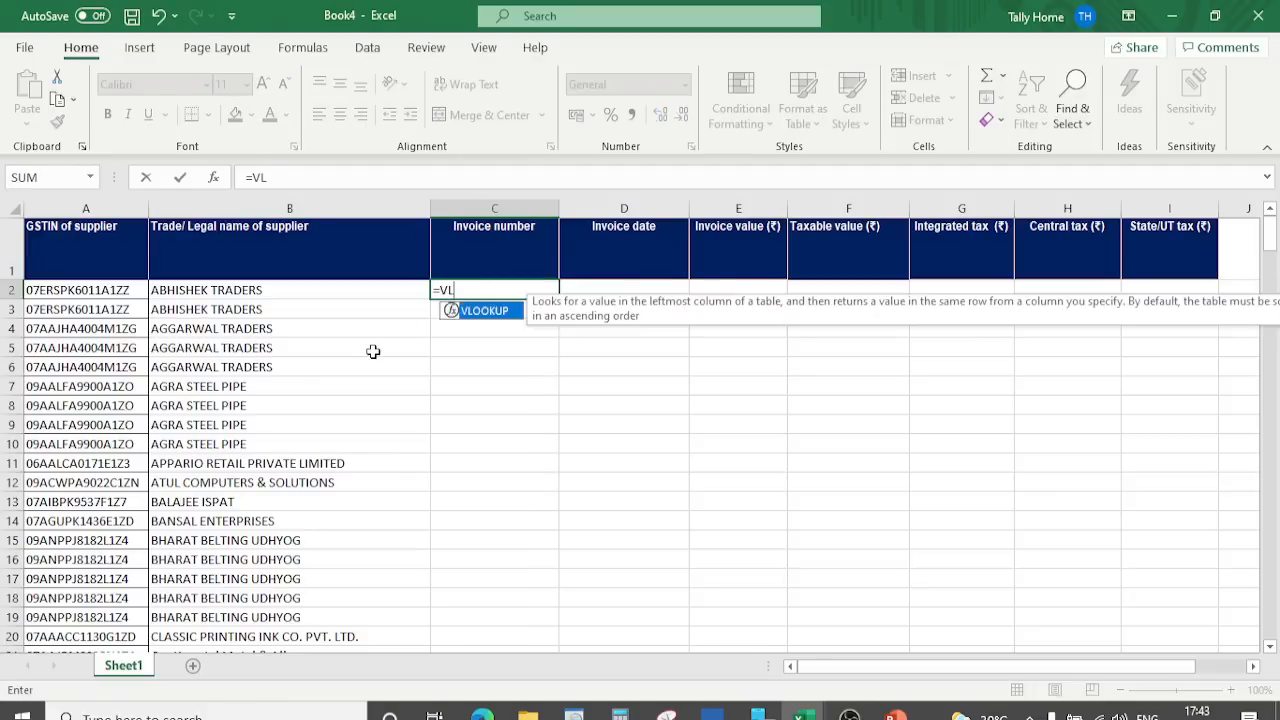
pyautogui.write('OOKUP(')
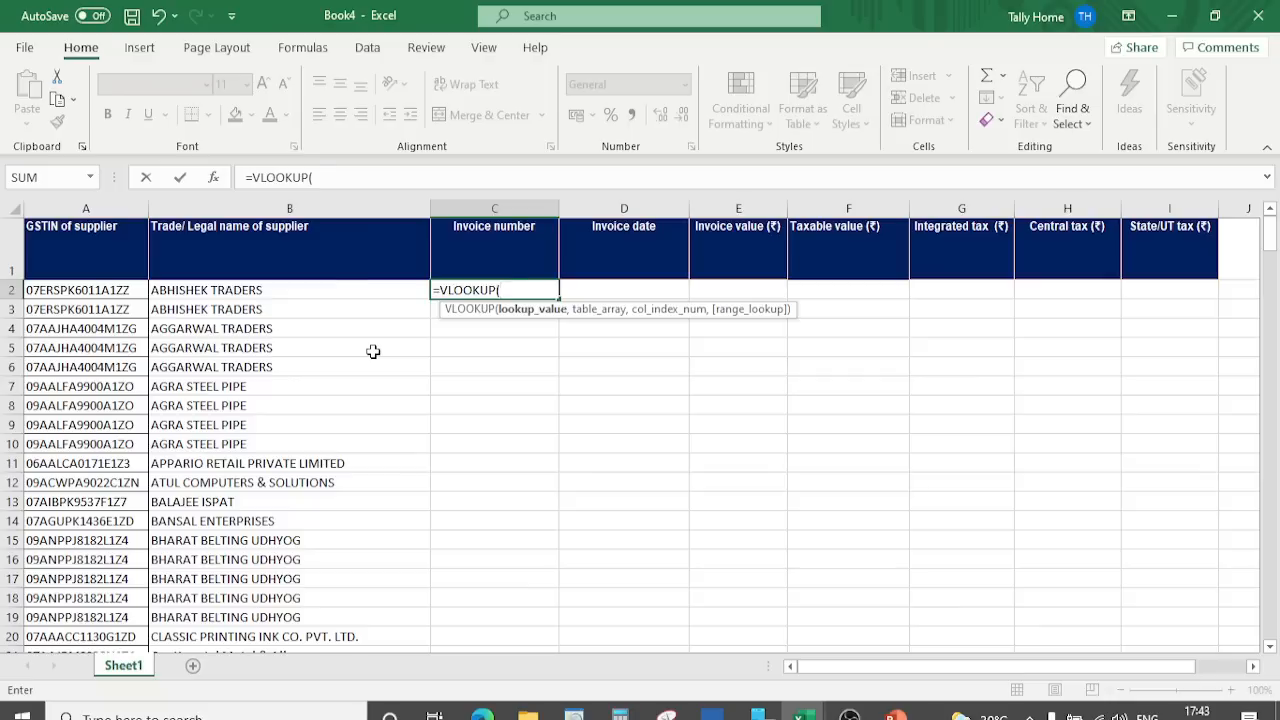
pyautogui.press('Left')
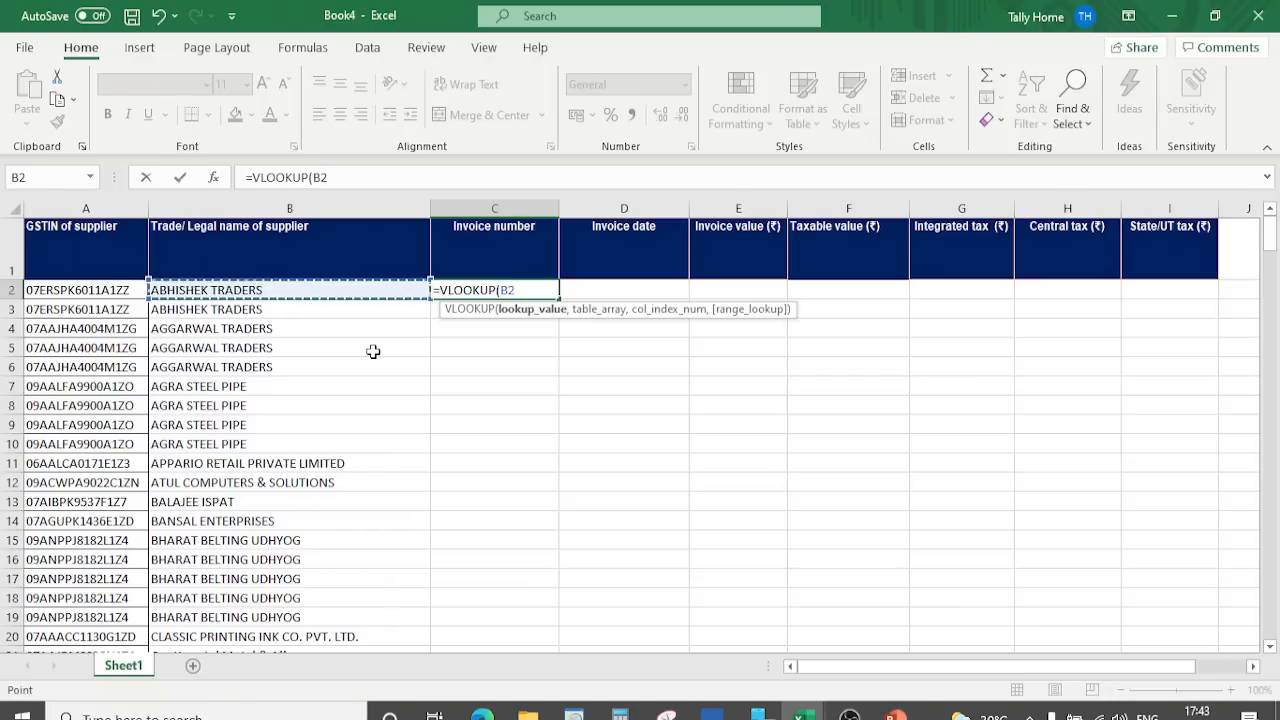
pyautogui.hotkey('ctrl', 'shift', 'Down')
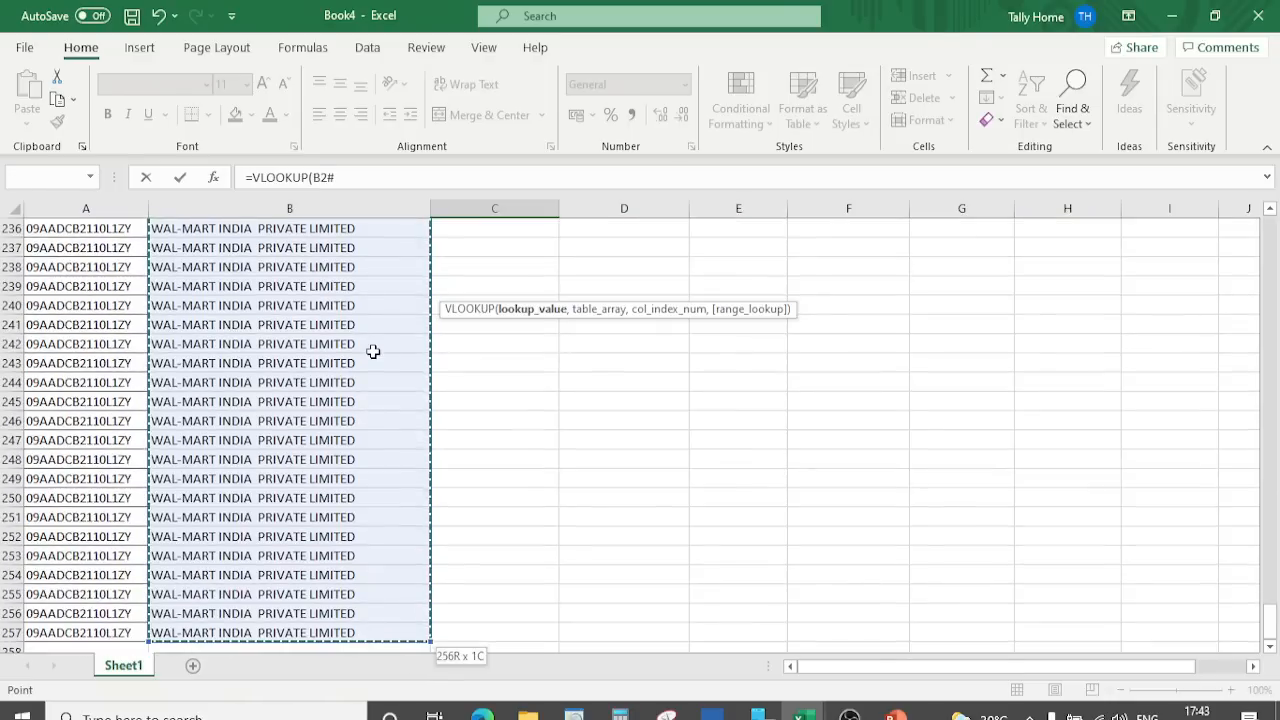
pyautogui.write(',')
# Step: Switch to Book1 and set the table array to $B$2:$C$257 on Sheet1, covering supplier names and invoice numbers
pyautogui.hotkey('ctrl', 'Tab')
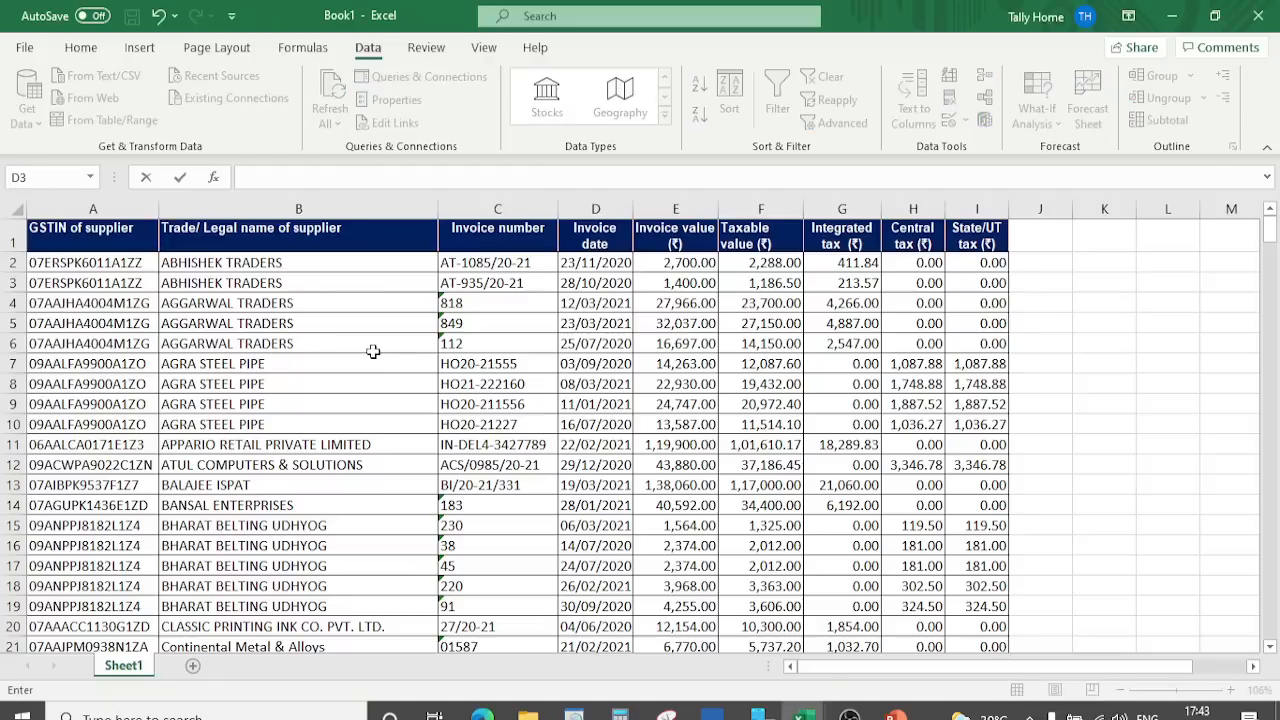
pyautogui.click(271, 264)
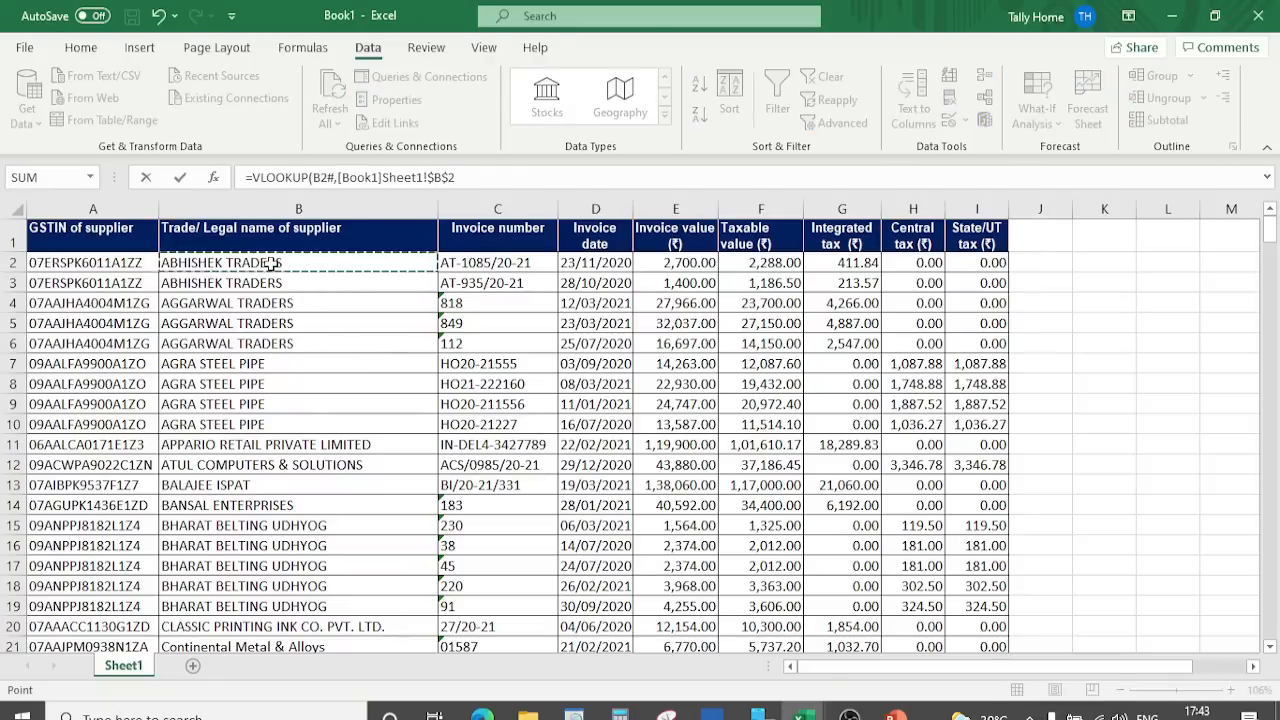
pyautogui.hotkey('shift', 'Right')
pyautogui.hotkey('ctrl', 'shift', 'Down')
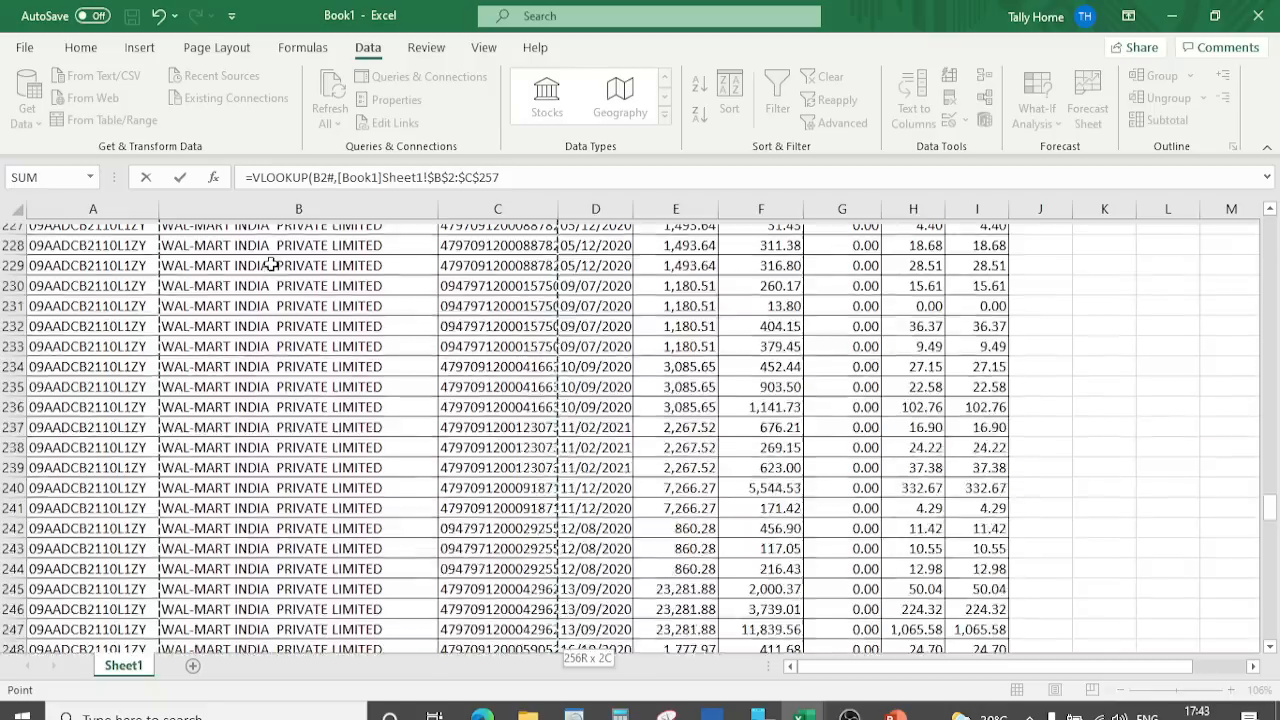
# Step: Complete the invoice number VLOOKUP with column index 2 and range lookup 0, enter it, and check the formula in C2
pyautogui.write(',2,0')
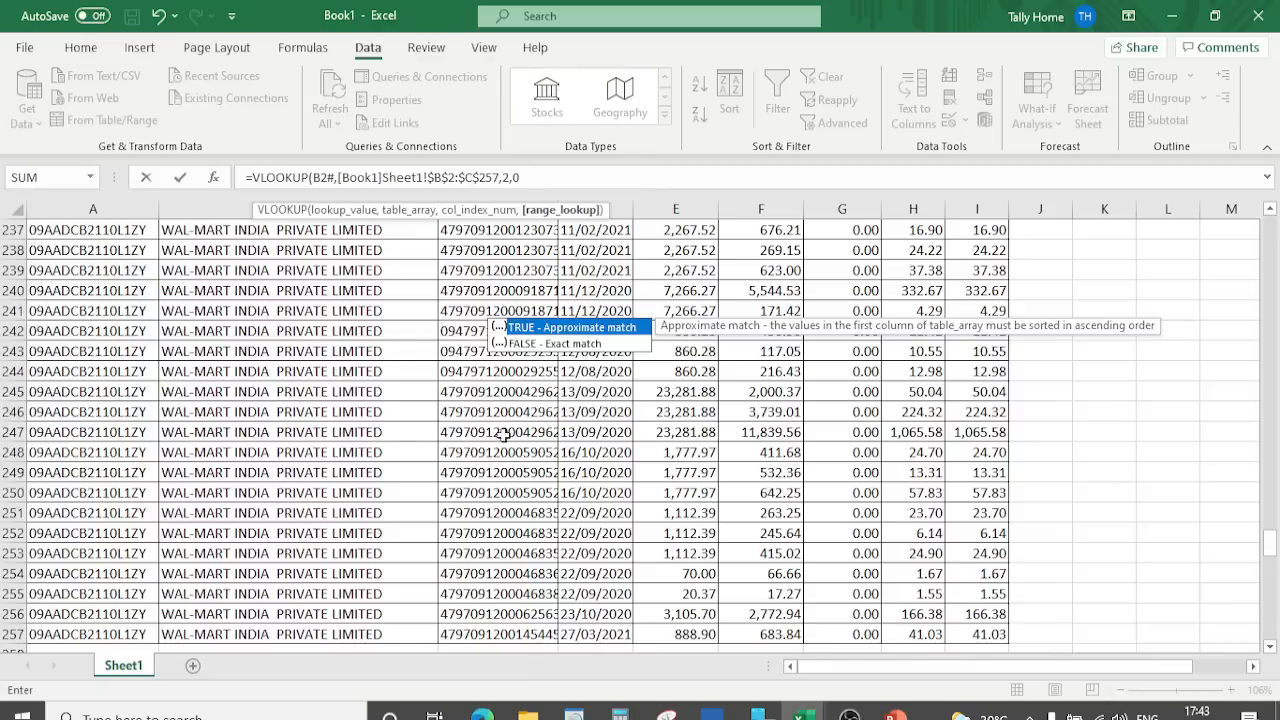
pyautogui.write(')')
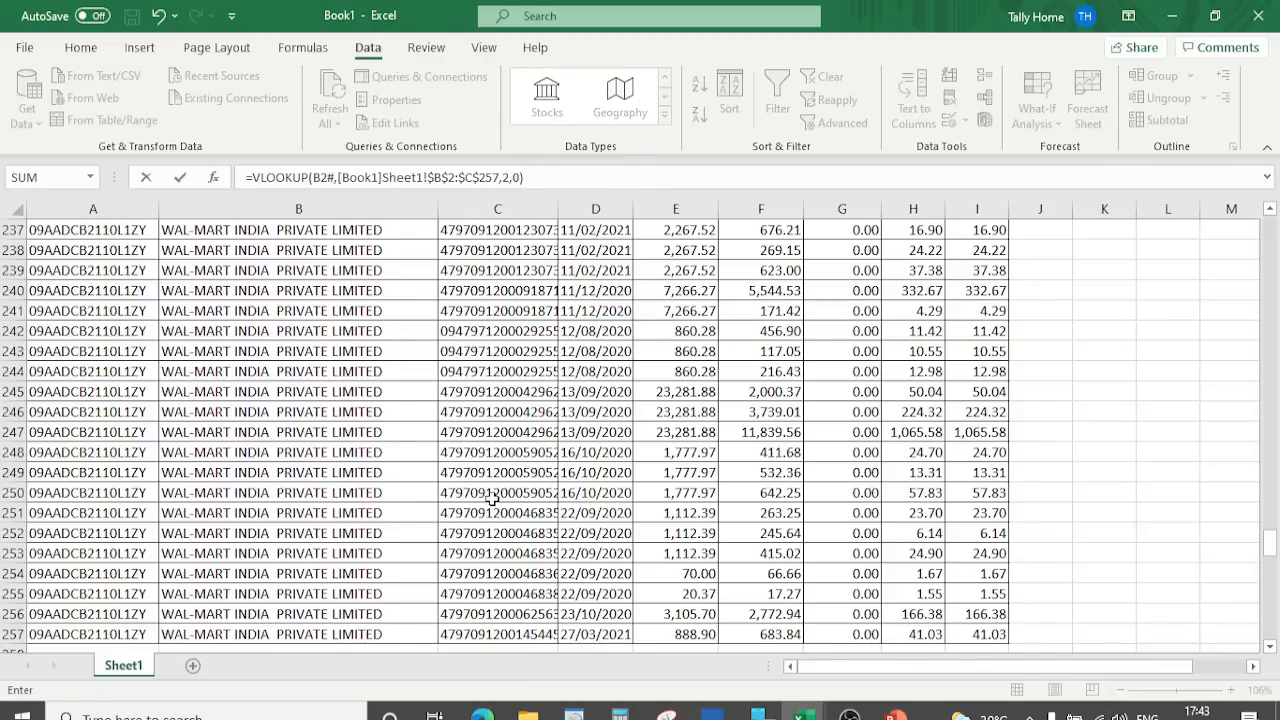
pyautogui.press('Return')
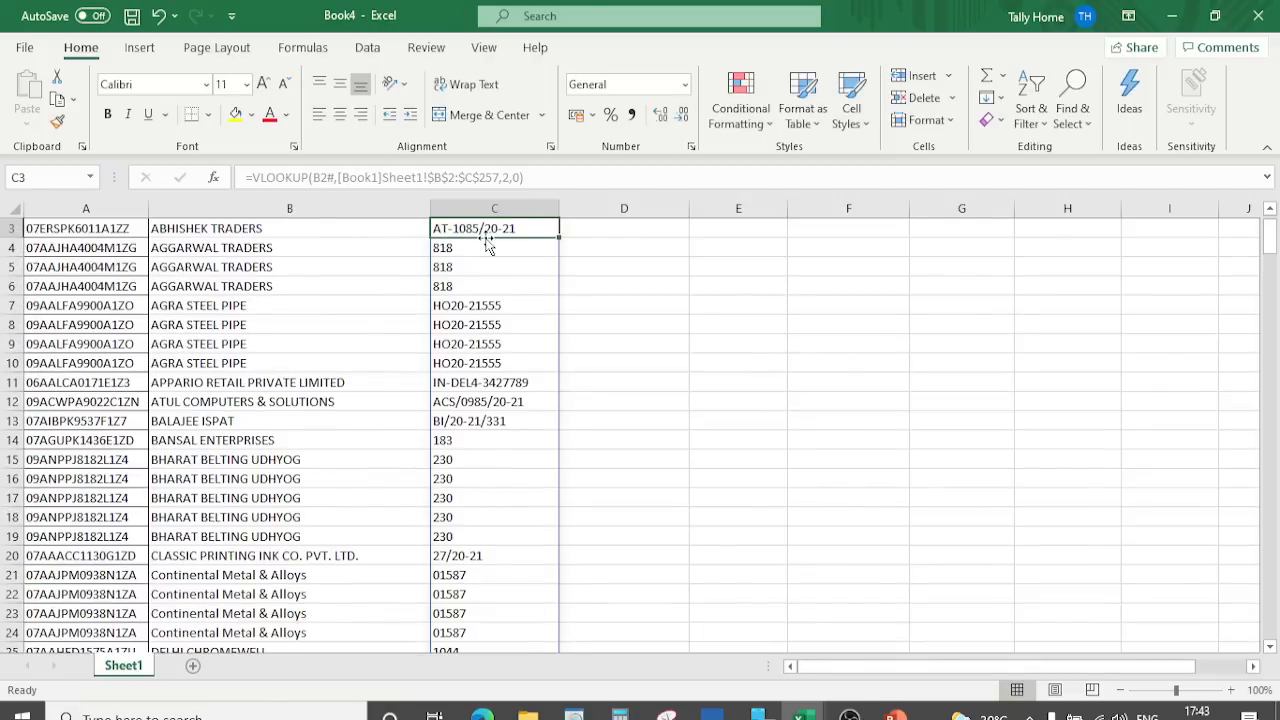
pyautogui.press('Right')
pyautogui.press('Up')
pyautogui.press('Up')
pyautogui.press('Left')
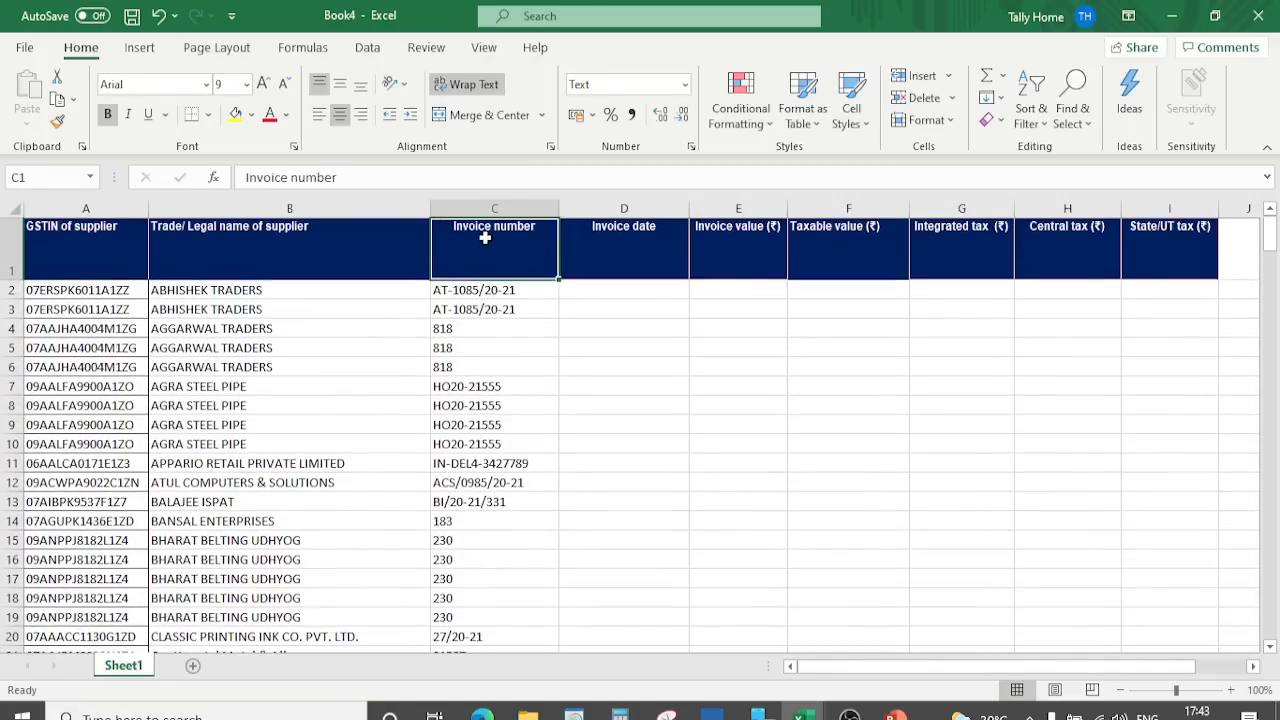
pyautogui.press('Down')
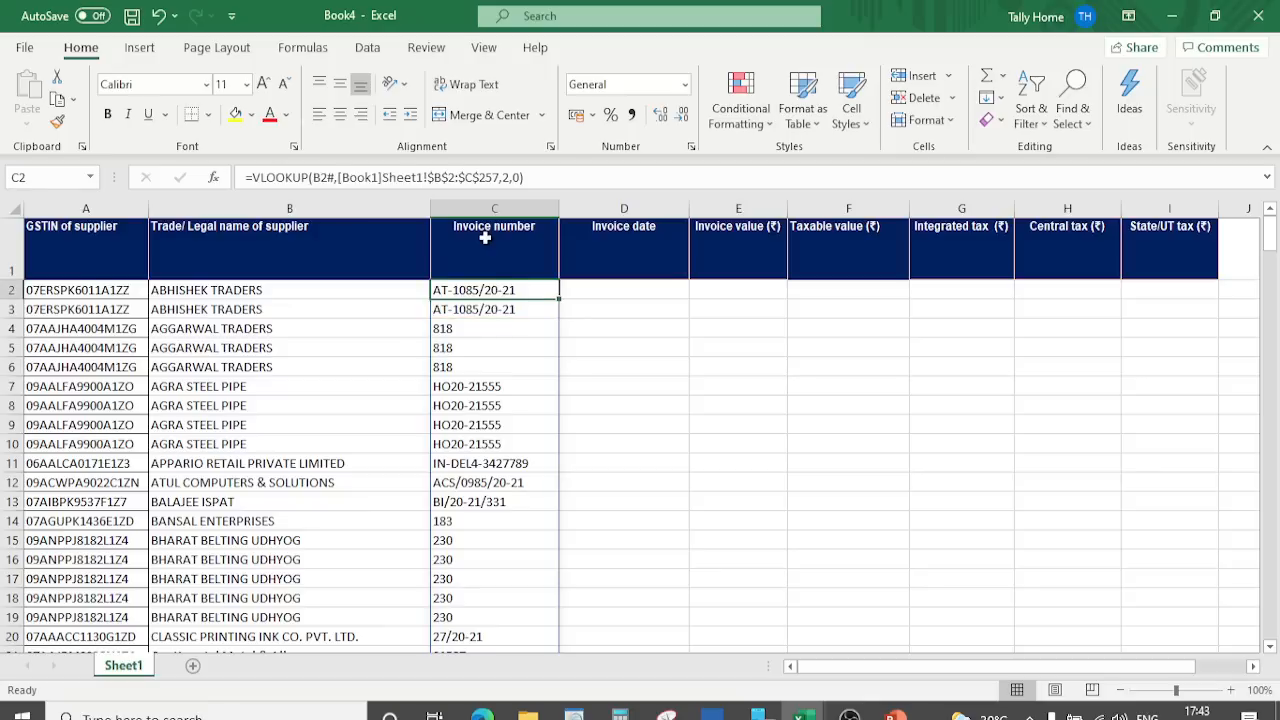
# Step: Start a VLOOKUP in D2 under Invoice date, with the invoice numbers from C2 down to C257 as lookup value
pyautogui.click(632, 305)
pyautogui.click(640, 287)
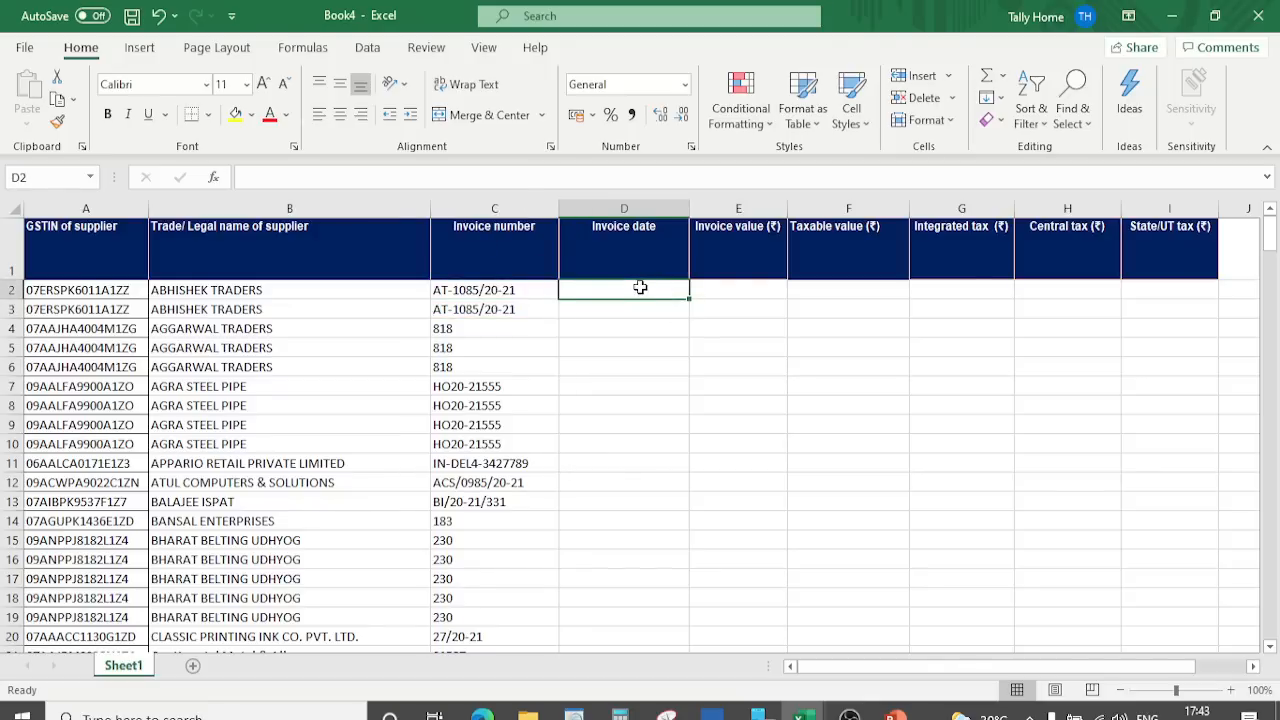
pyautogui.write('=VLOOKUP')
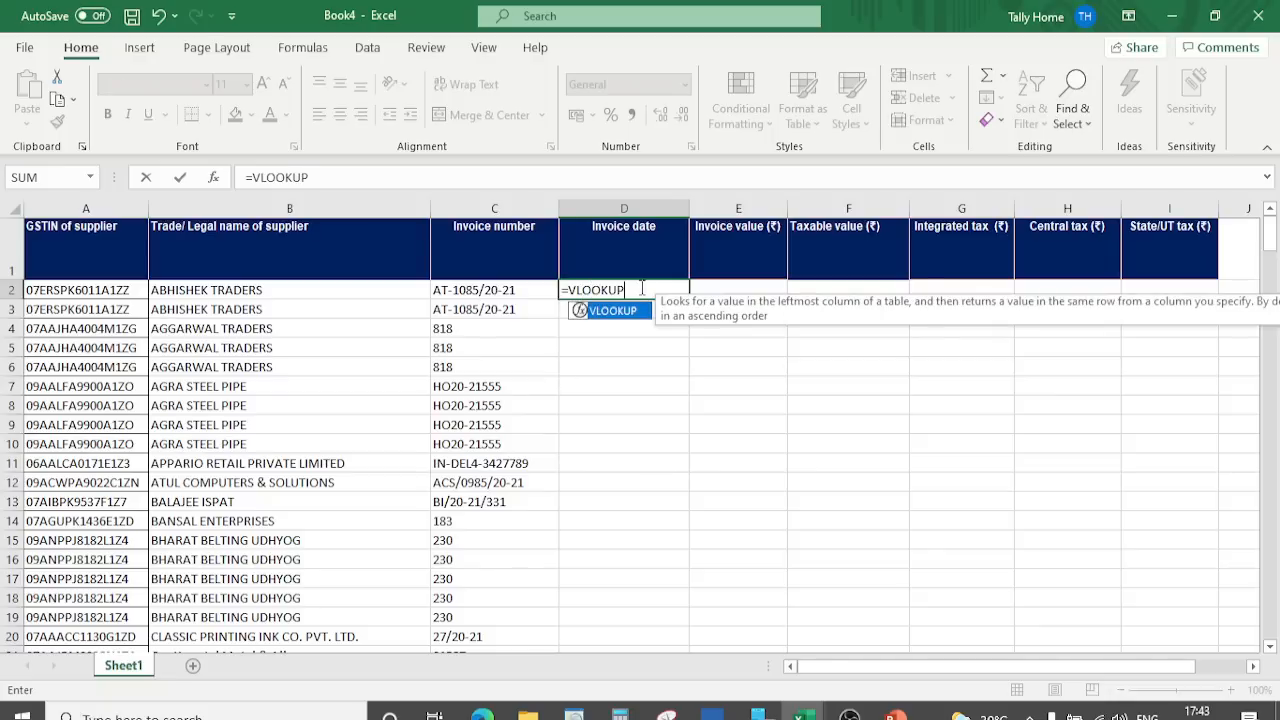
pyautogui.write('(')
pyautogui.press('Left')
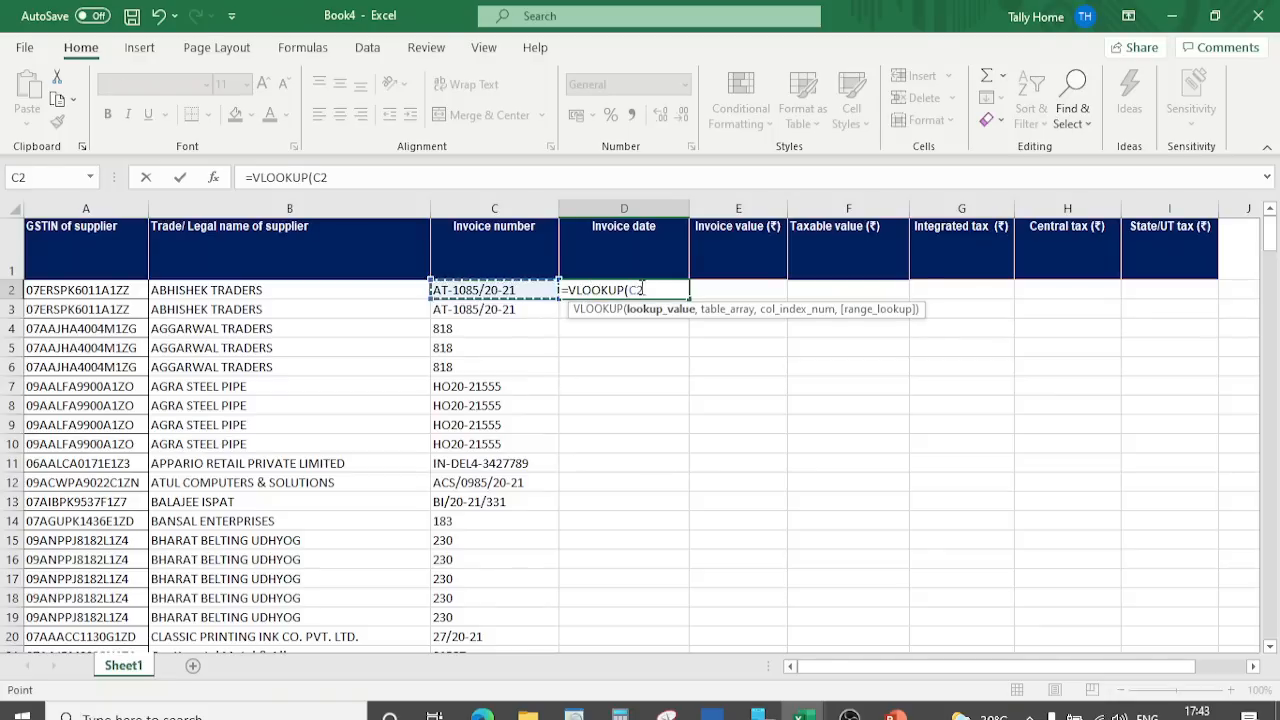
pyautogui.hotkey('ctrl', 'shift', 'Down')
pyautogui.write(',')
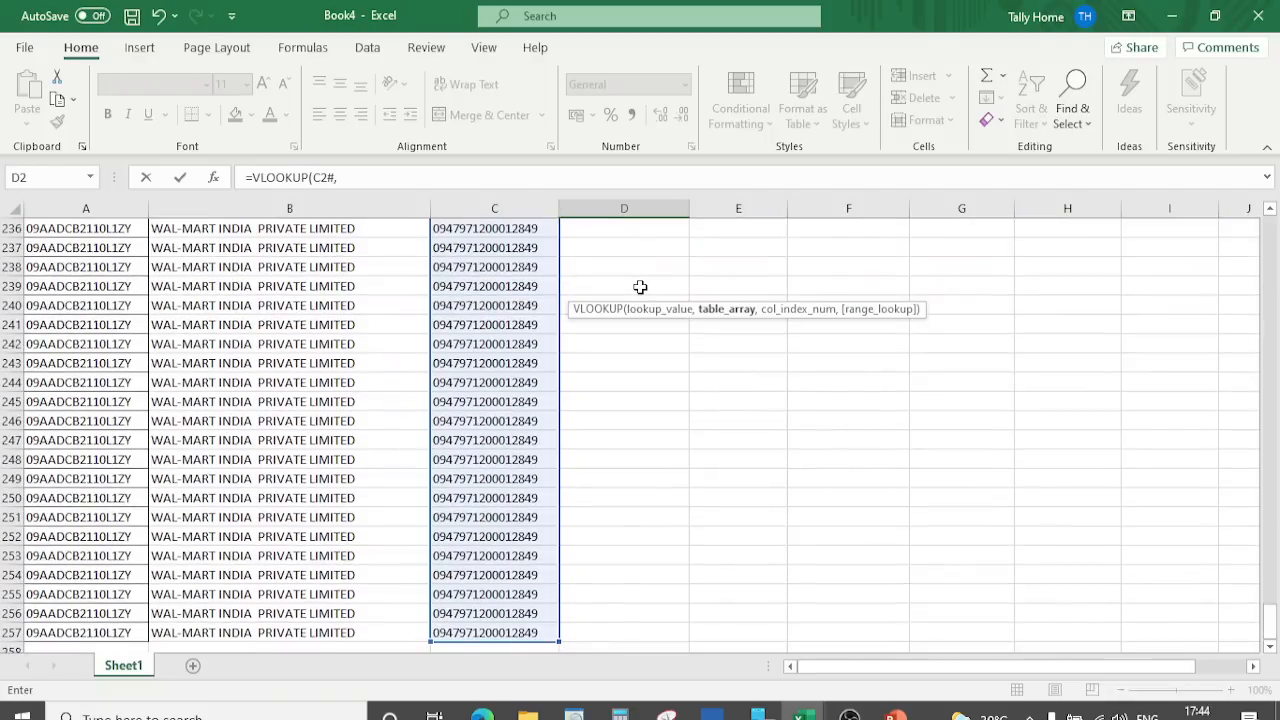
# Step: Switch to Book1 and set the table array to $C$2:$D$257 on Sheet1, covering invoice numbers and invoice dates
pyautogui.hotkey('alt', 'Tab')
pyautogui.click(505, 270)
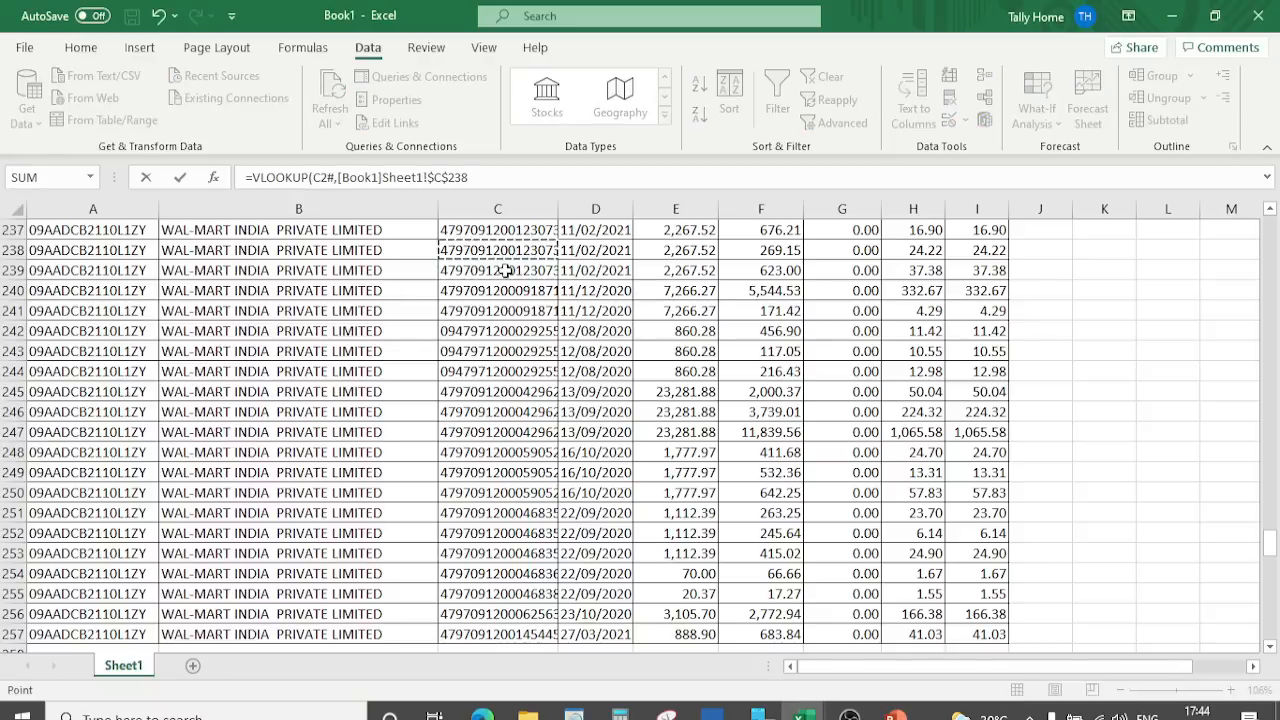
pyautogui.press('Up')
pyautogui.press('Up')
pyautogui.press('Up')
pyautogui.press('Up')
pyautogui.press('Up')
pyautogui.press('Up')
pyautogui.press('Up')
pyautogui.press('Up')
pyautogui.press('Up')
pyautogui.press('Up')
pyautogui.press('Up')
pyautogui.press('Up')
pyautogui.press('Up')
pyautogui.press('Up')
pyautogui.press('Up')
pyautogui.press('Up')
pyautogui.press('Up')
pyautogui.press('Up')
pyautogui.press('Up')
pyautogui.press('Up')
pyautogui.press('Up')
pyautogui.press('Up')
pyautogui.press('Up')
pyautogui.press('Up')
pyautogui.press('Up')
pyautogui.press('Up')
pyautogui.press('Up')
pyautogui.press('Up')
pyautogui.press('Up')
pyautogui.press('Up')
pyautogui.press('Up')
pyautogui.press('Up')
pyautogui.press('Up')
pyautogui.press('Up')
pyautogui.press('Up')
pyautogui.press('Up')
pyautogui.press('Up')
pyautogui.press('Up')
pyautogui.press('Up')
pyautogui.press('Up')
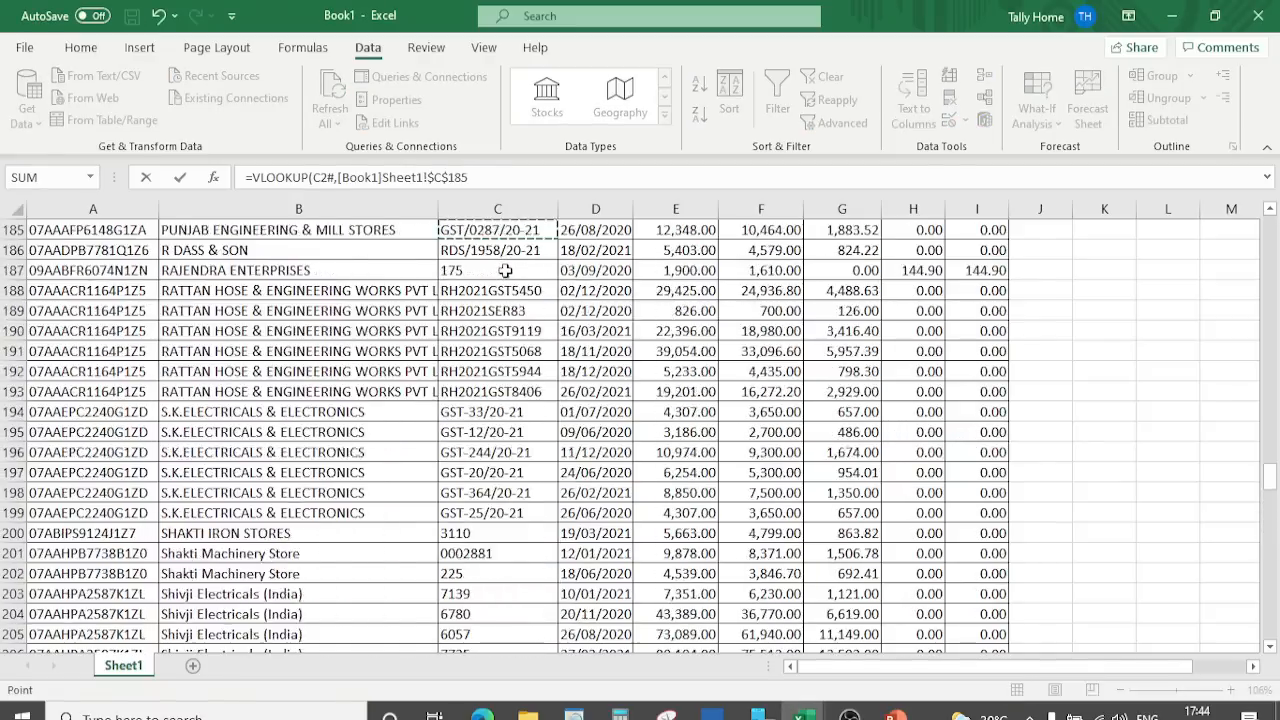
pyautogui.hotkey('ctrl', 'Up')
pyautogui.press('Down')
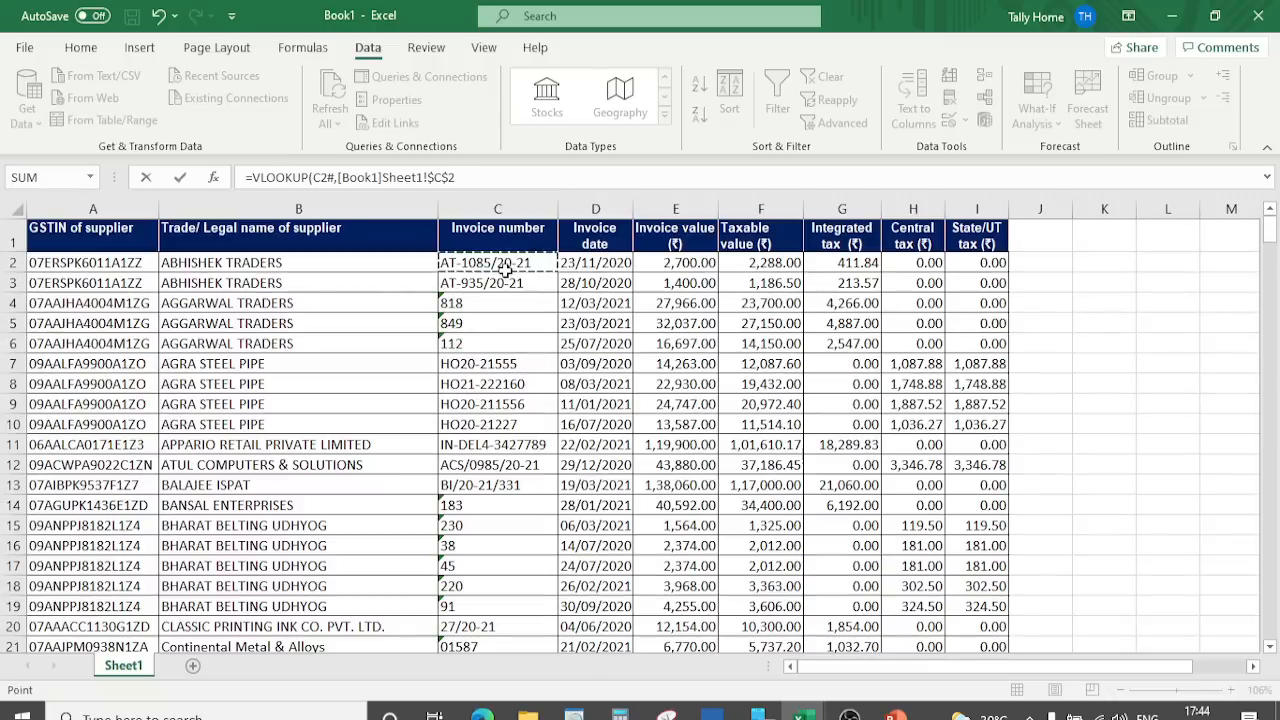
pyautogui.hotkey('shift', 'Right')
pyautogui.hotkey('ctrl', 'shift', 'Down')
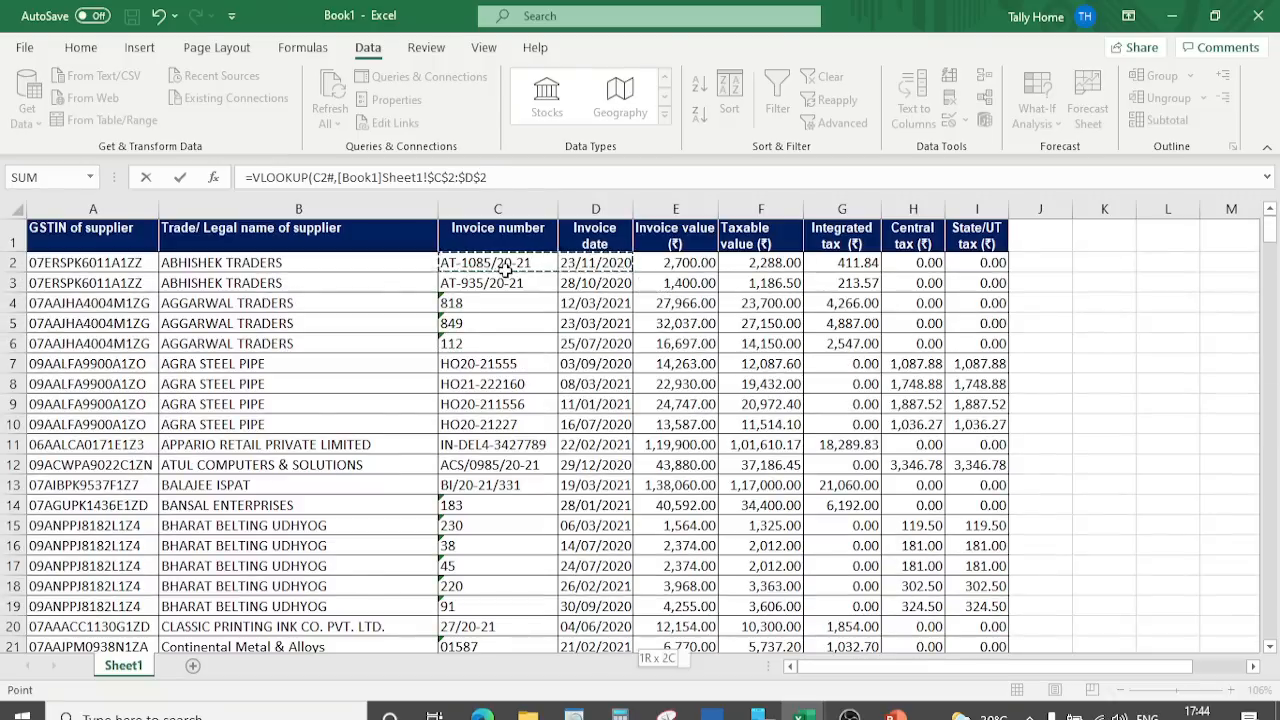
# Step: Complete the invoice date VLOOKUP with column index 2 and range lookup 0, and enter it
pyautogui.write(',2')
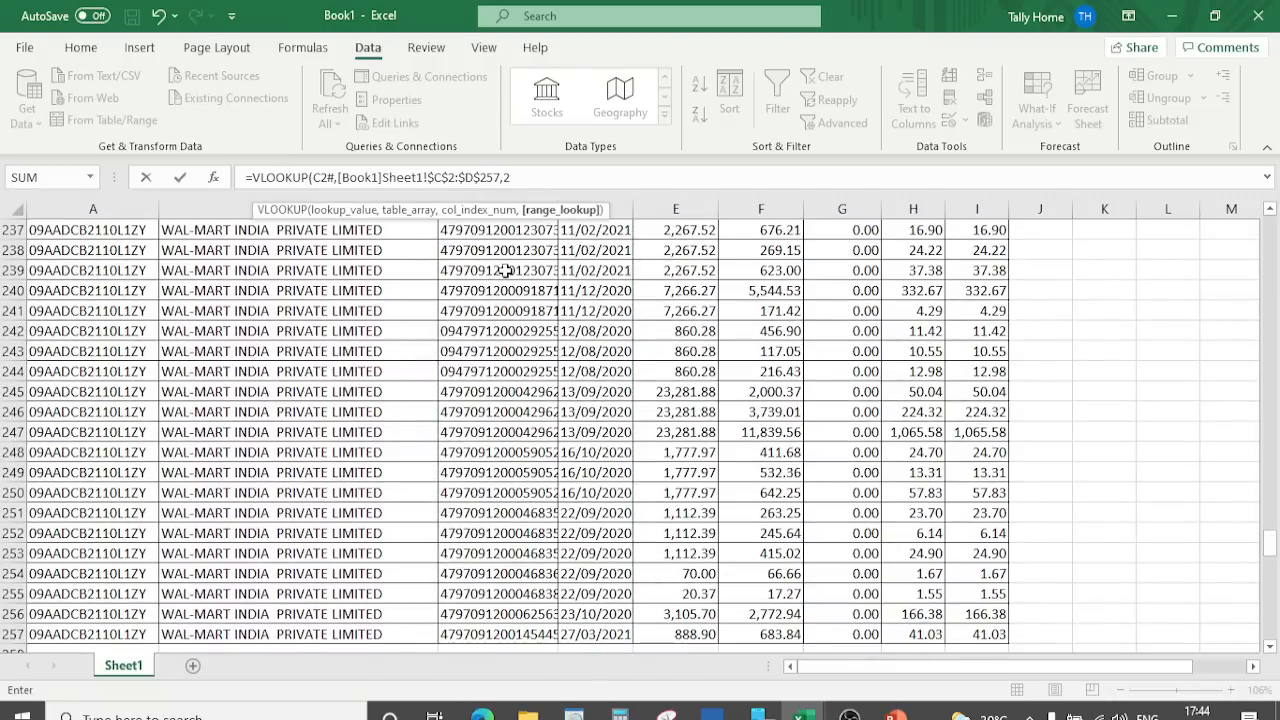
pyautogui.write(',0)')
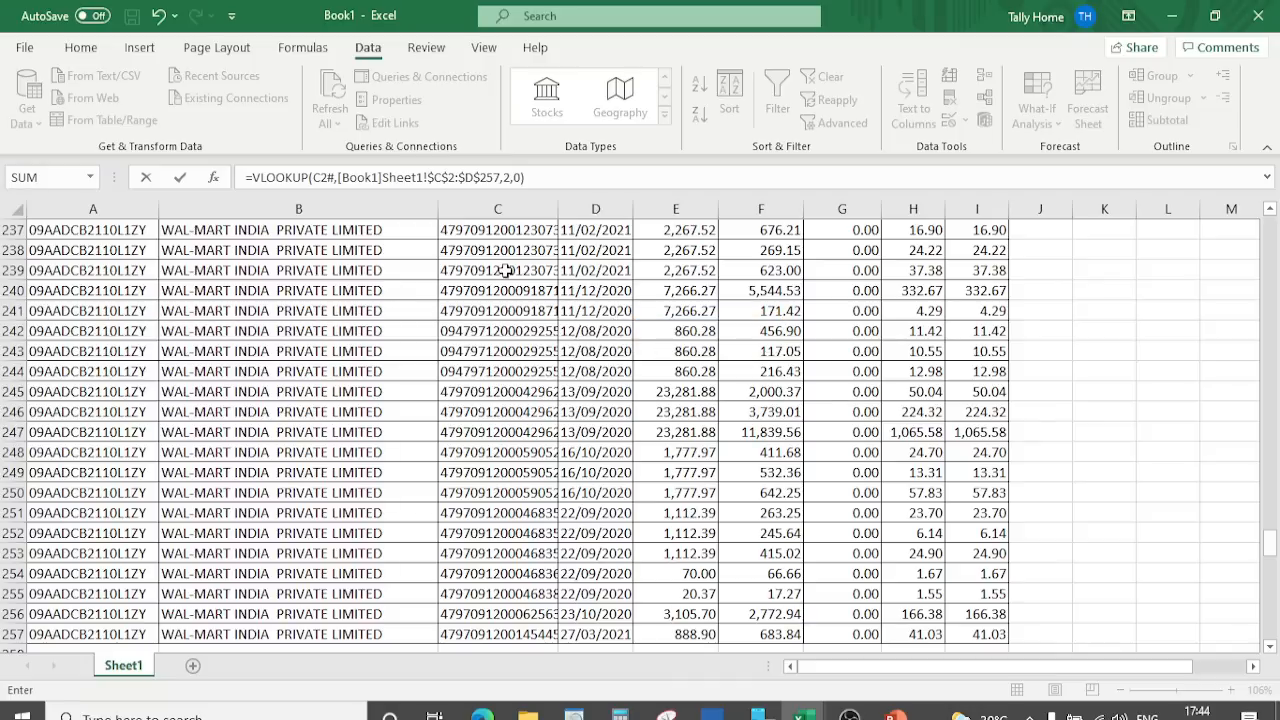
pyautogui.press('Return')
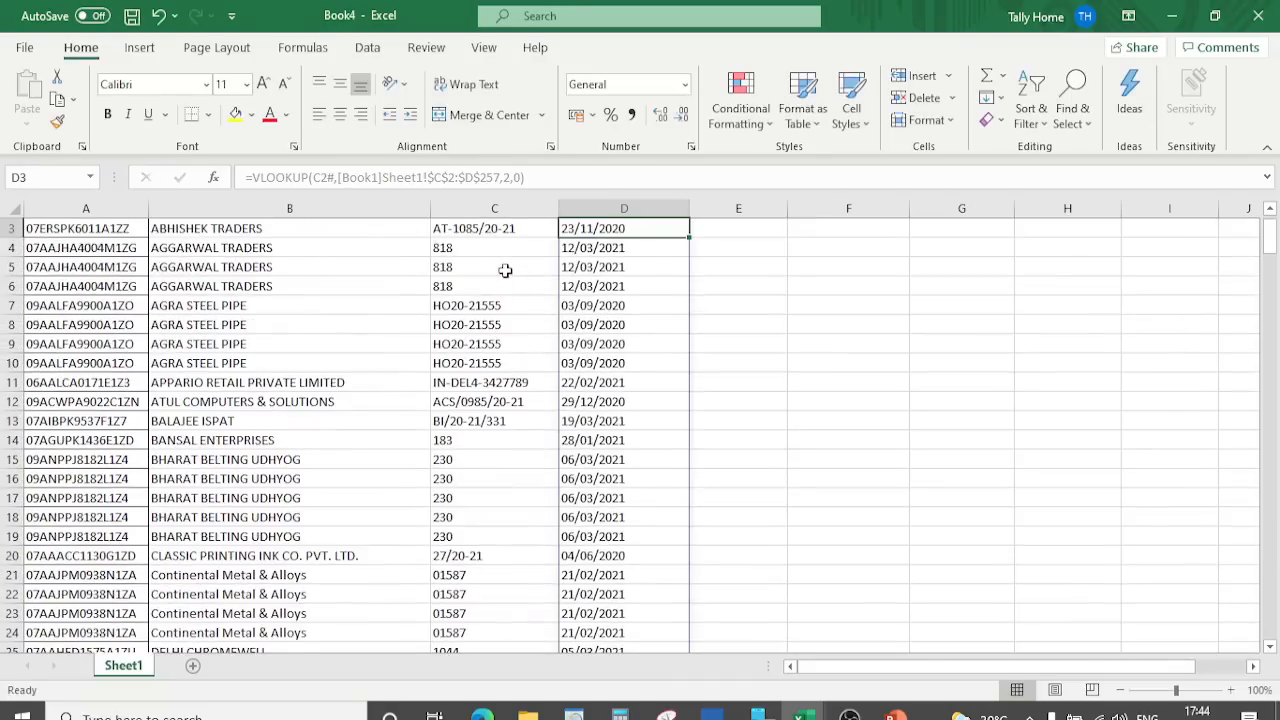
# Step: Examine the looked-up invoice dates down column D against the invoice numbers and suppliers beside them
pyautogui.press('Up')
pyautogui.press('Up')
pyautogui.press('Down')
pyautogui.press('Down')
pyautogui.press('Down')
pyautogui.press('Down')
pyautogui.press('Down')
pyautogui.press('Down')
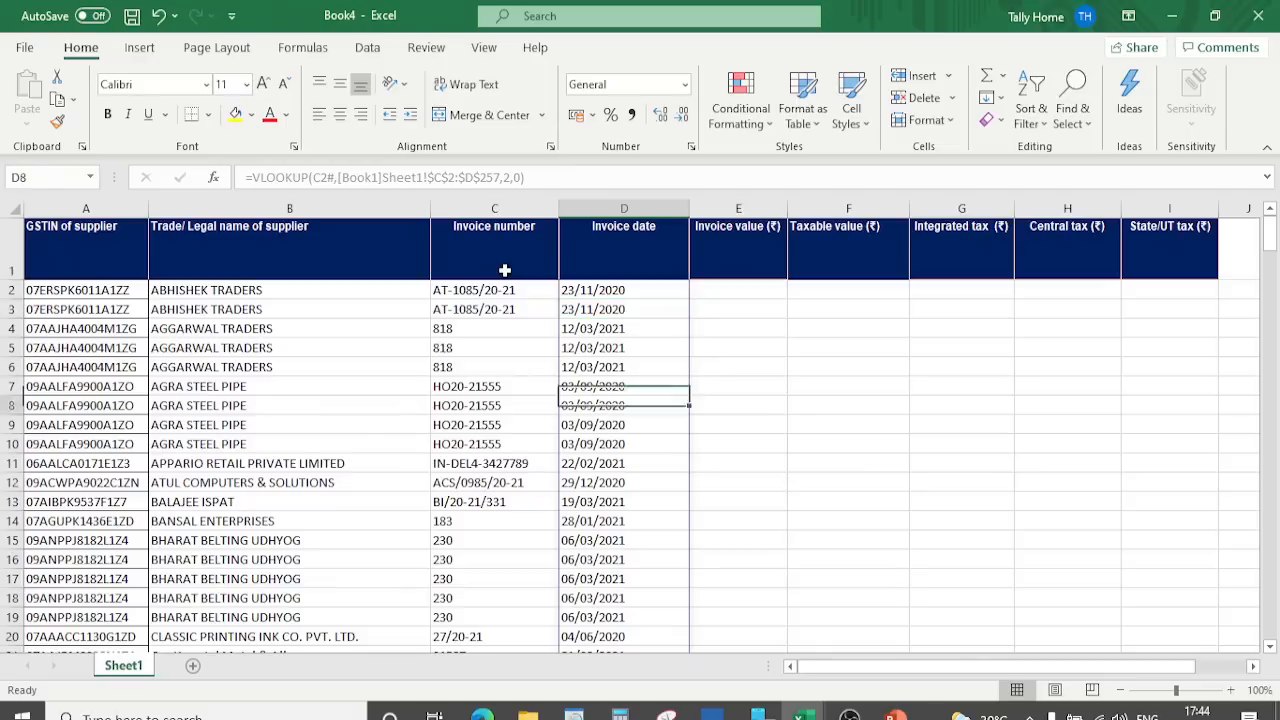
pyautogui.press('Down')
pyautogui.press('Down')
pyautogui.press('Down')
pyautogui.press('Down')
pyautogui.press('Down')
pyautogui.press('Down')
pyautogui.press('Down')
pyautogui.press('Down')
pyautogui.press('Down')
pyautogui.press('Down')
pyautogui.press('Down')
pyautogui.press('Down')
pyautogui.press('Down')
pyautogui.press('Down')
pyautogui.press('Down')
pyautogui.press('Down')
pyautogui.press('Down')
pyautogui.press('Down')
pyautogui.press('Down')
pyautogui.press('Down')
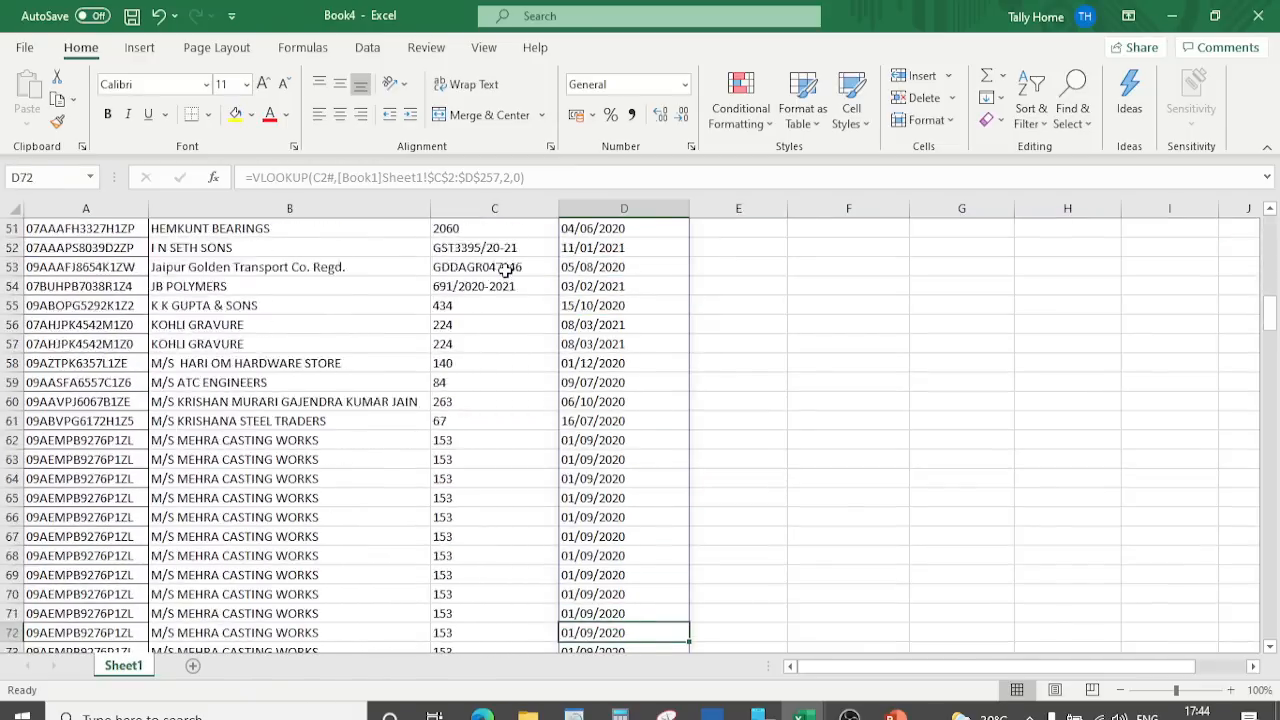
pyautogui.press('Down')
pyautogui.press('Down')
pyautogui.press('Down')
pyautogui.press('Down')
pyautogui.press('Down')
pyautogui.press('Down')
pyautogui.press('Down')
pyautogui.press('Down')
pyautogui.press('Down')
pyautogui.press('Down')
pyautogui.press('Down')
pyautogui.press('Down')
pyautogui.press('Down')
pyautogui.press('Down')
pyautogui.press('Down')
pyautogui.press('Down')
pyautogui.press('Down')
pyautogui.press('Down')
pyautogui.press('Down')
pyautogui.press('Down')
pyautogui.press('pageup')
pyautogui.press('pageup')
pyautogui.press('pageup')
pyautogui.press('pageup')
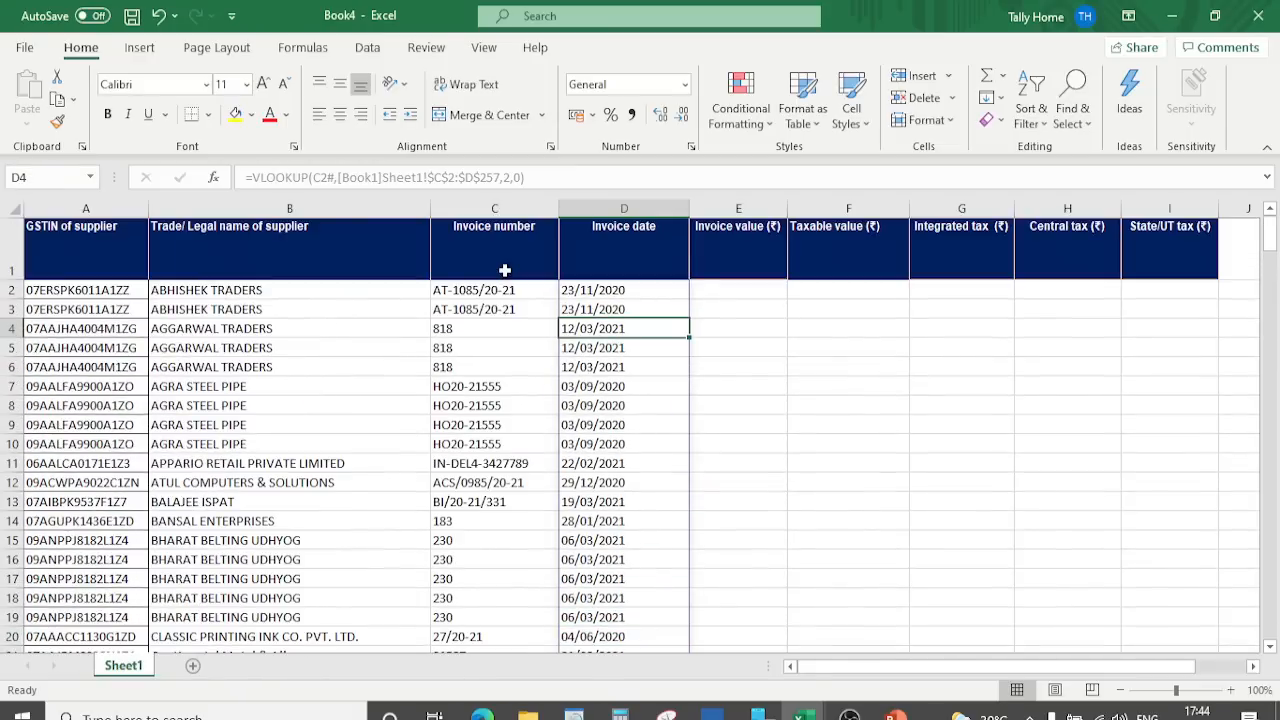
# Step: Start a VLOOKUP in E2 under Invoice value, with the GSTIN range A2:A257 as lookup value
pyautogui.press('Up')
pyautogui.press('Up')
pyautogui.press('Right')
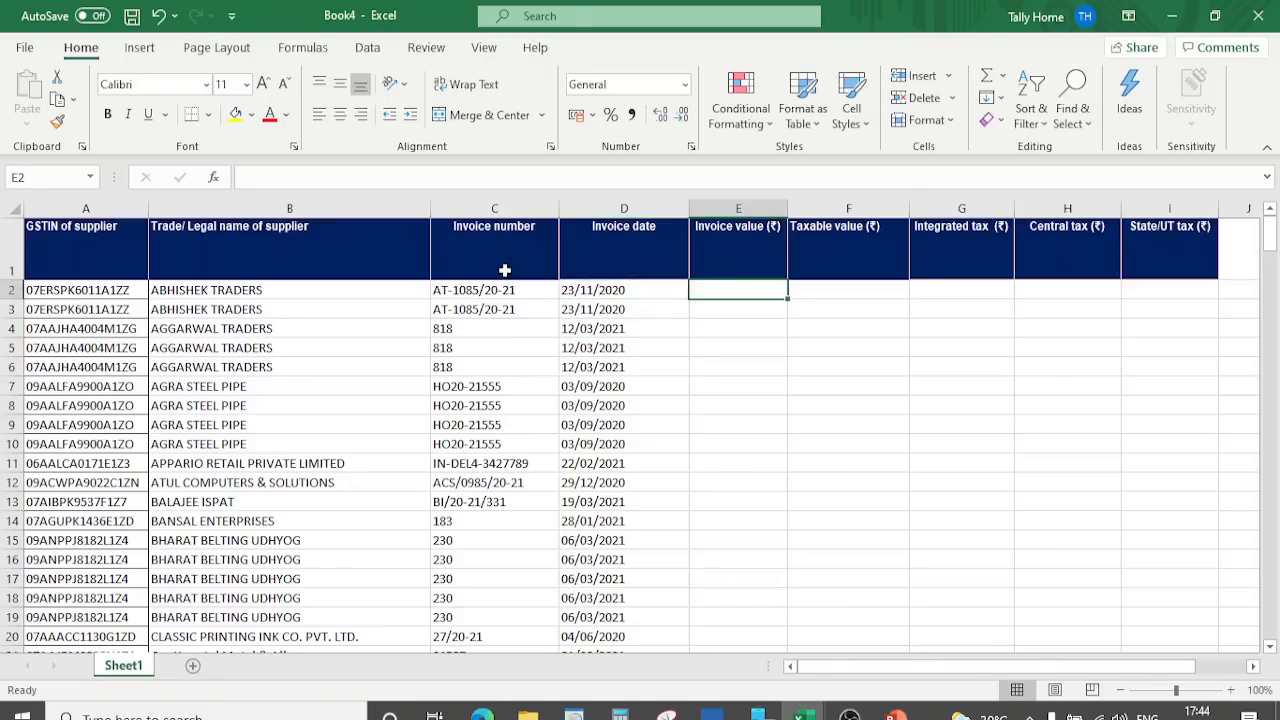
pyautogui.write('=')
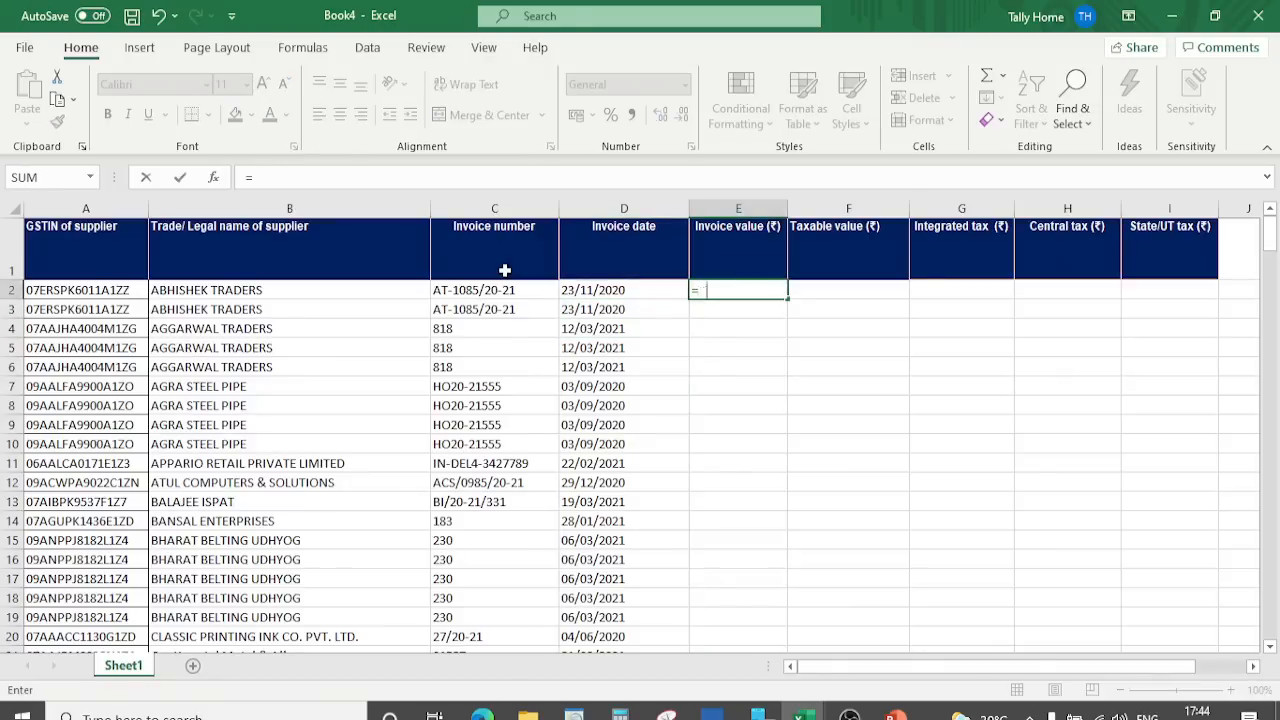
pyautogui.write('VLOOKUP(')
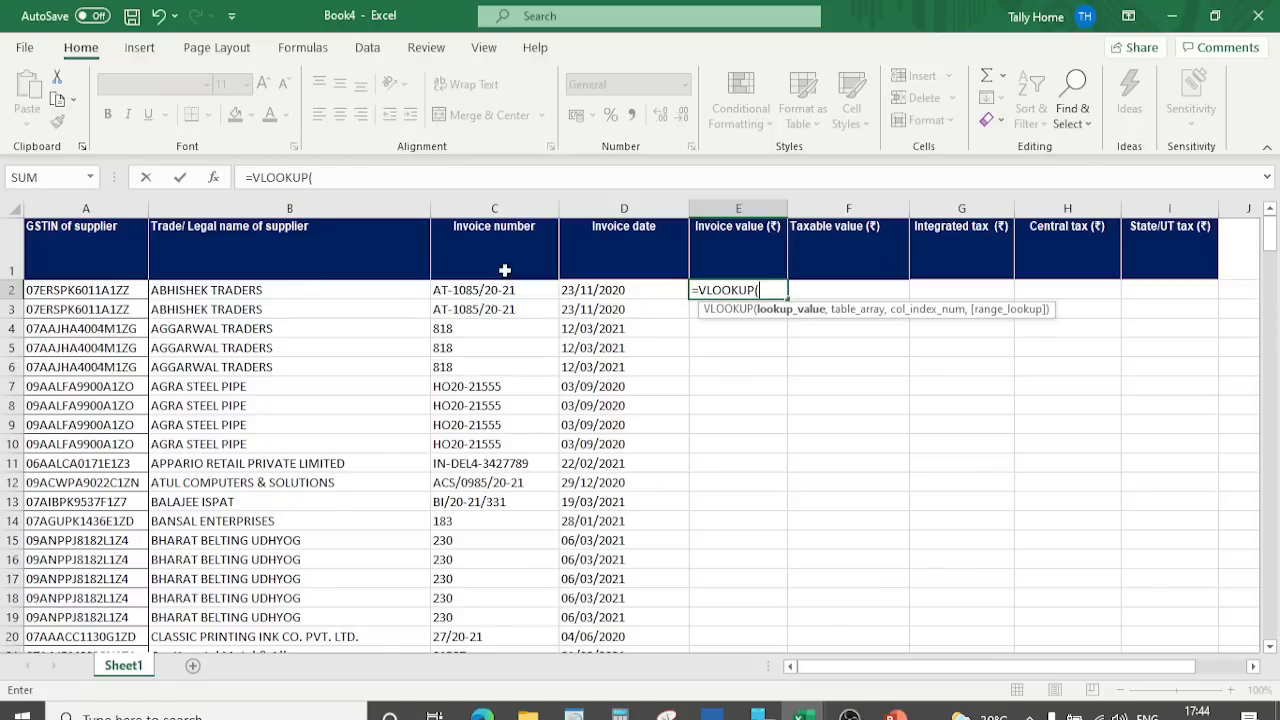
pyautogui.click(60, 287)
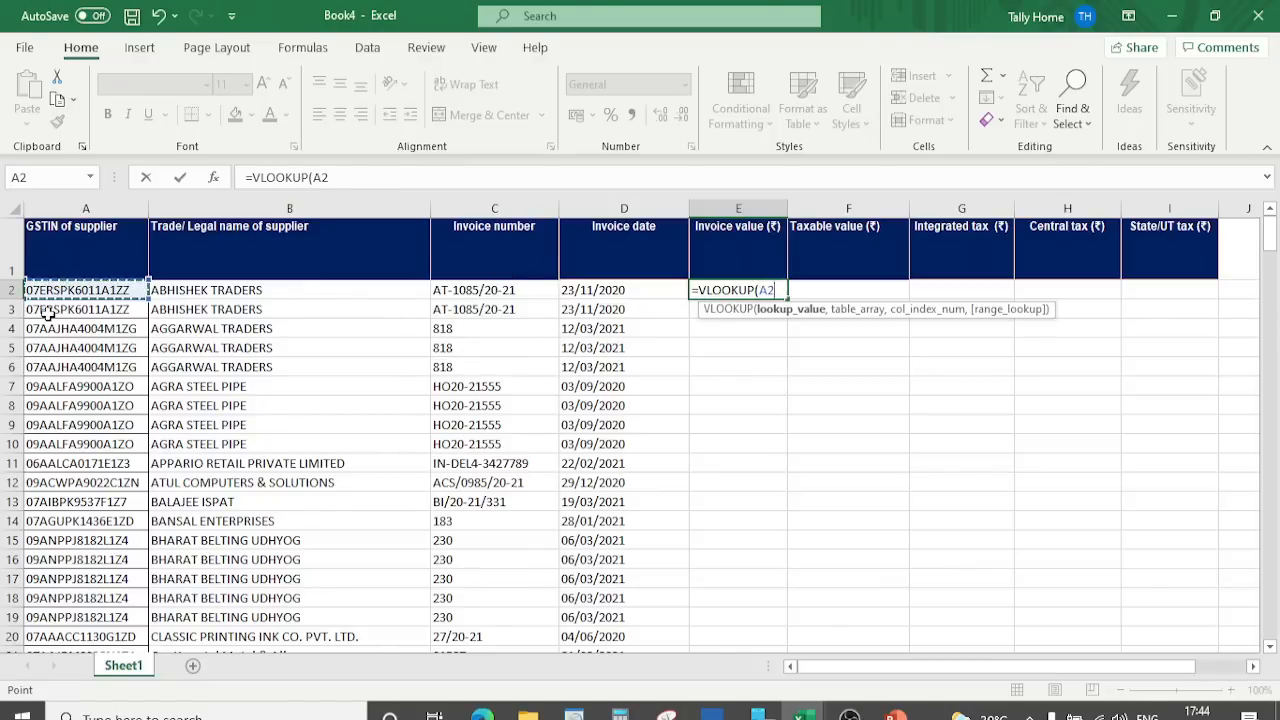
pyautogui.hotkey('ctrl', 'shift', 'Down')
pyautogui.write(',')
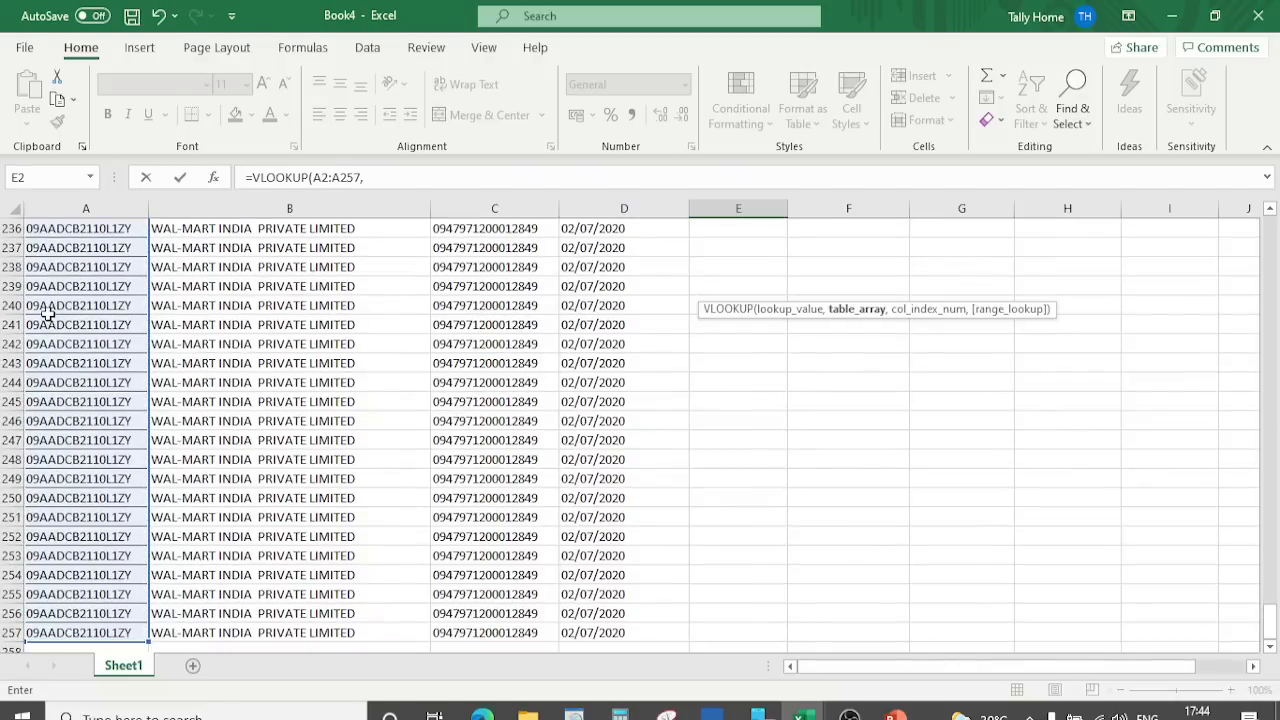
# Step: Switch to Book1 and set the table array to $A$2:$E$257 on Sheet1, from GSTIN of supplier through Invoice value
pyautogui.hotkey('alt', 'Tab')
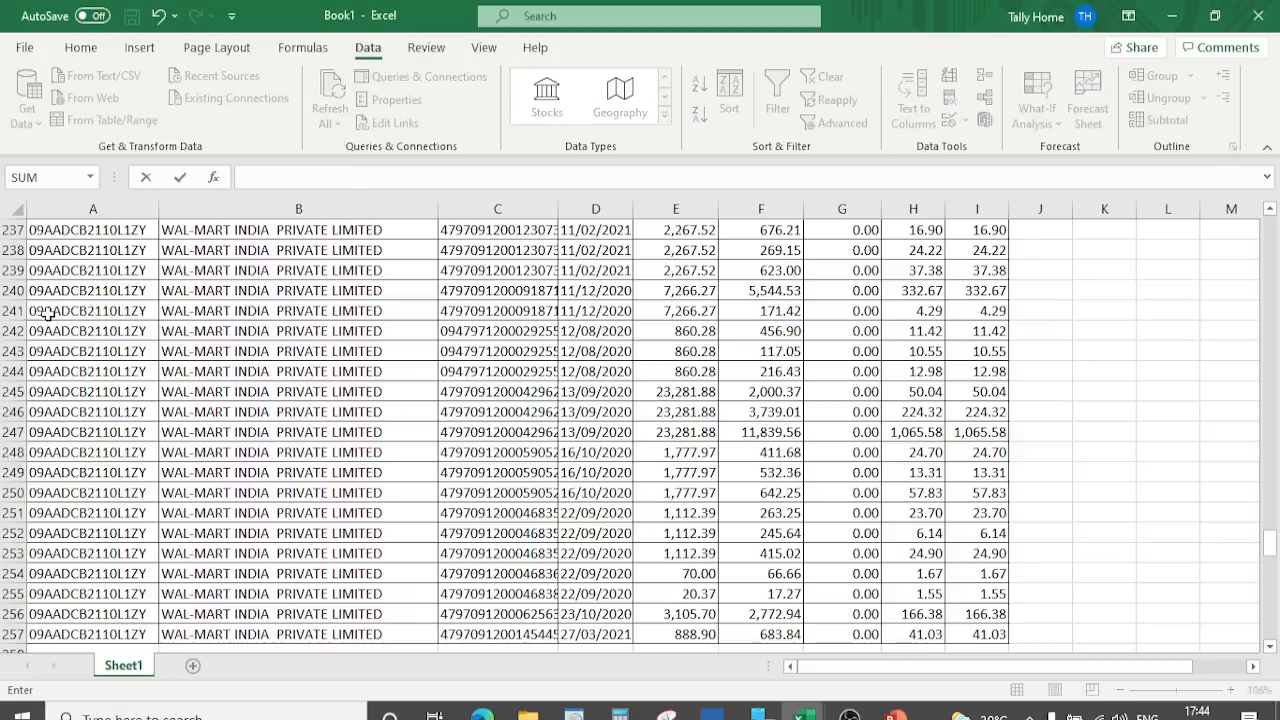
pyautogui.click(853, 331)
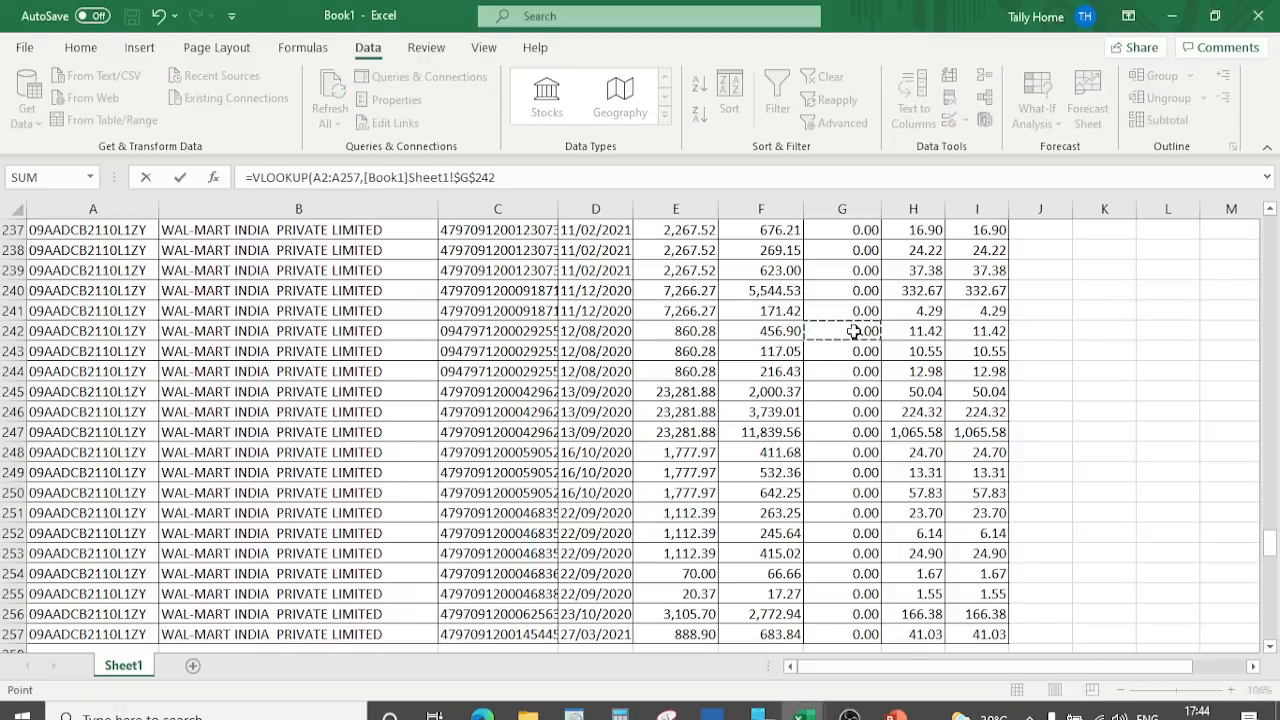
pyautogui.press('Up')
pyautogui.press('Up')
pyautogui.press('Up')
pyautogui.press('Up')
pyautogui.press('Up')
pyautogui.press('Up')
pyautogui.press('Up')
pyautogui.press('Up')
pyautogui.press('Up')
pyautogui.press('Up')
pyautogui.press('Up')
pyautogui.press('Up')
pyautogui.press('Up')
pyautogui.press('Up')
pyautogui.press('Up')
pyautogui.press('Up')
pyautogui.press('Up')
pyautogui.press('Up')
pyautogui.press('Up')
pyautogui.press('Up')
pyautogui.press('Left')
pyautogui.press('Left')
pyautogui.press('Left')
pyautogui.press('Left')
pyautogui.press('Left')
pyautogui.press('Left')
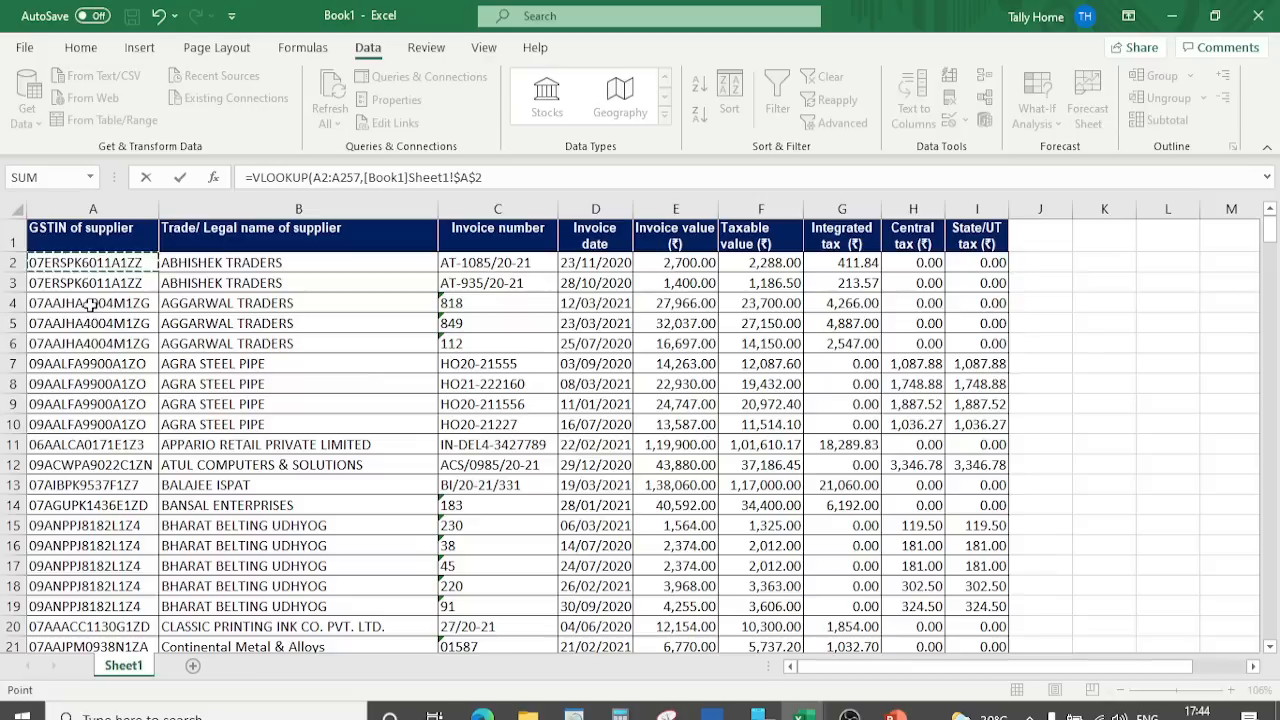
pyautogui.hotkey('shift', 'Right')
pyautogui.hotkey('shift', 'Right')
pyautogui.hotkey('shift', 'Right')
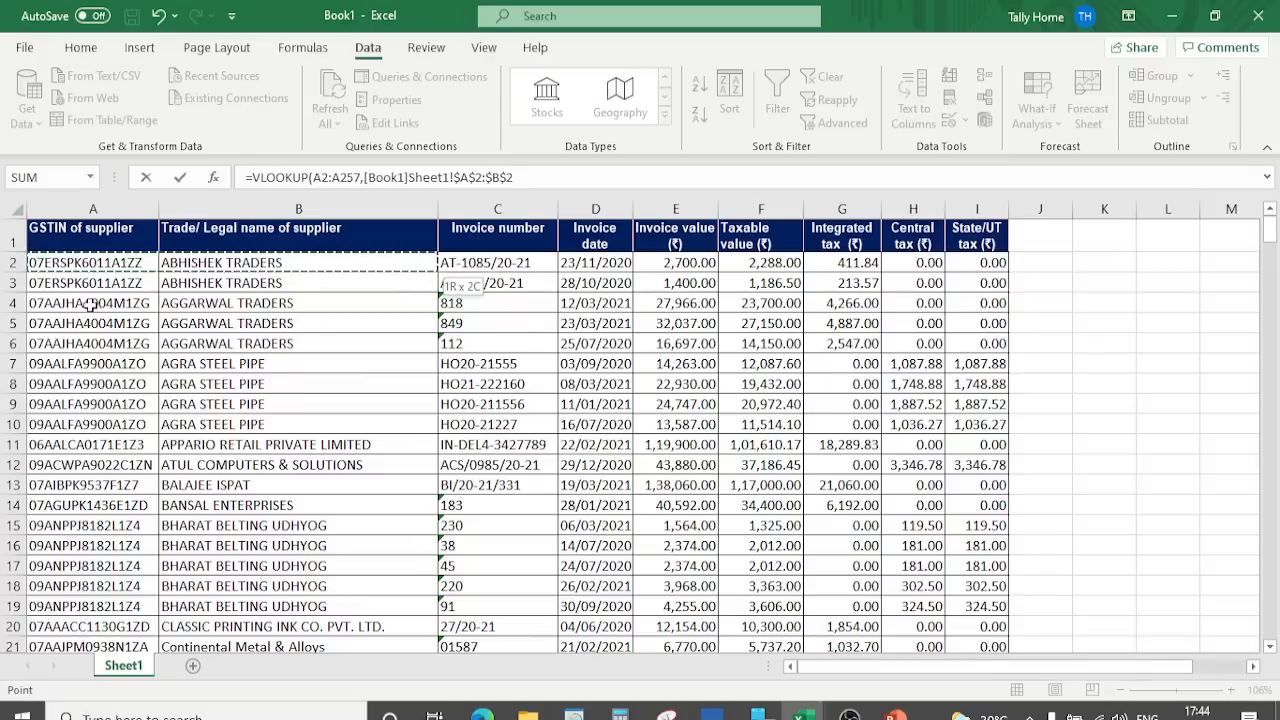
pyautogui.hotkey('shift', 'Right')
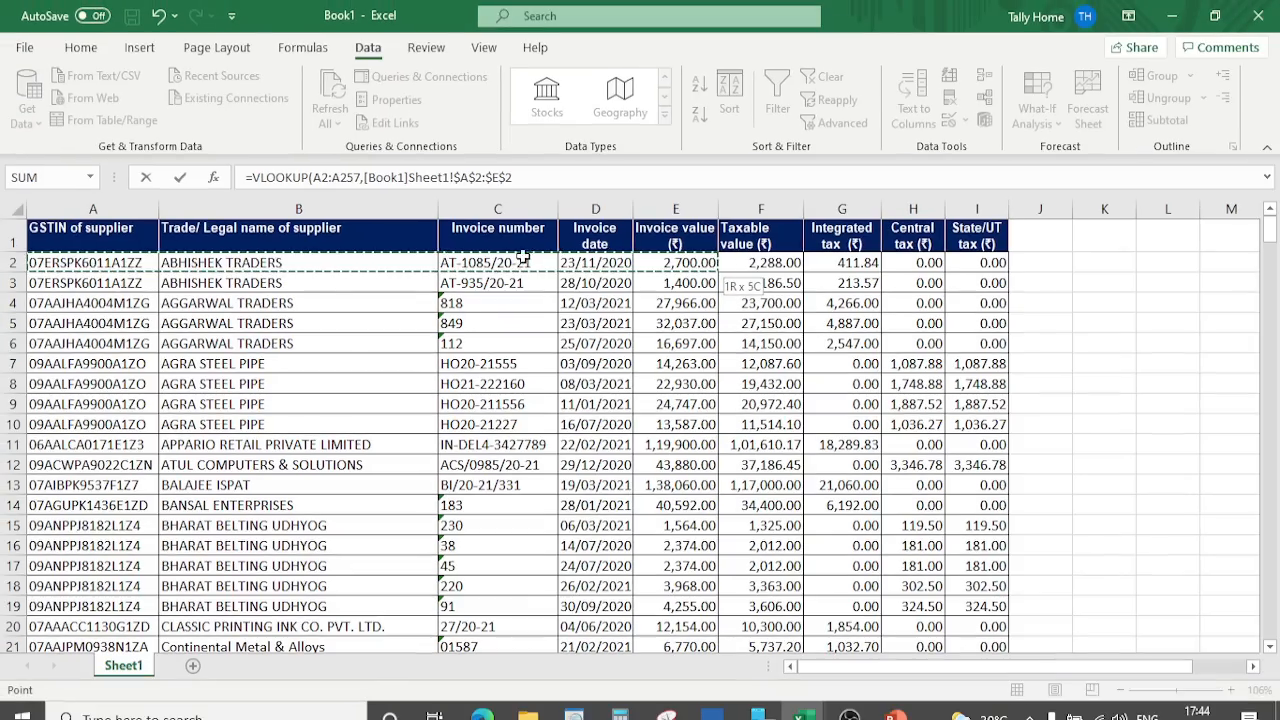
pyautogui.hotkey('ctrl', 'shift', 'Down')
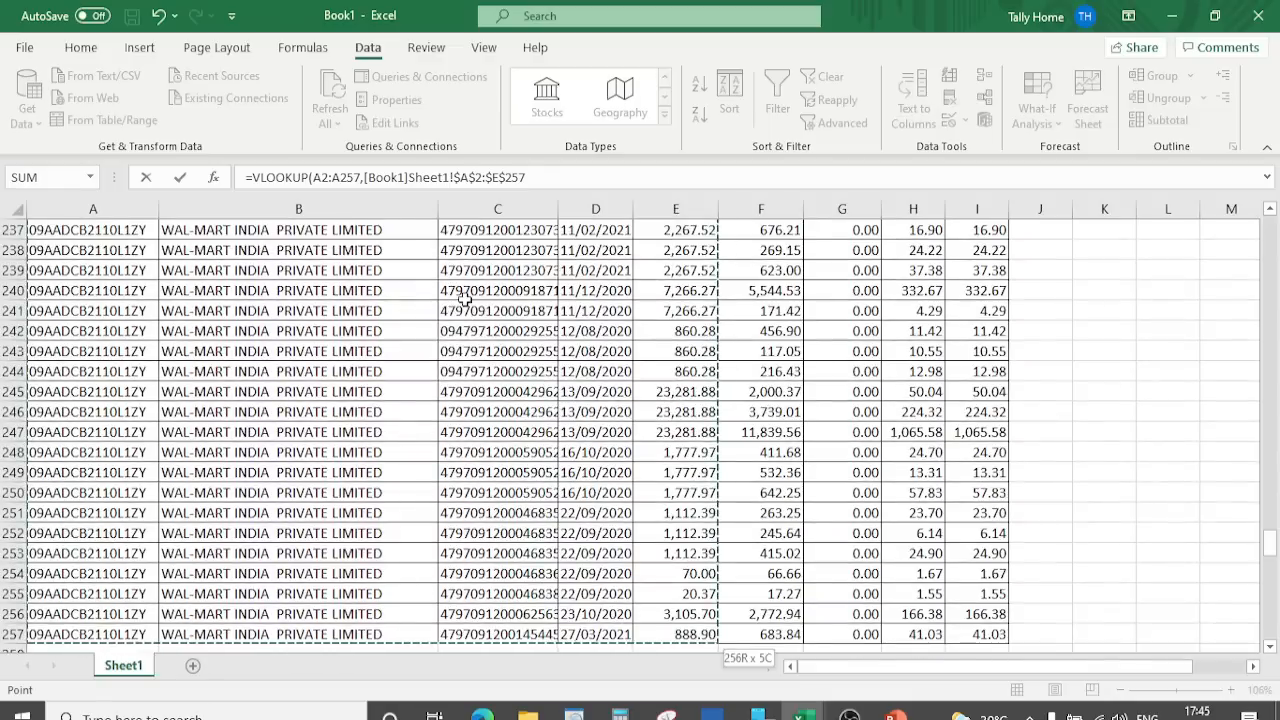
# Step: Complete the invoice value VLOOKUP with column index 5 and range lookup 0, and enter it
pyautogui.write(',')
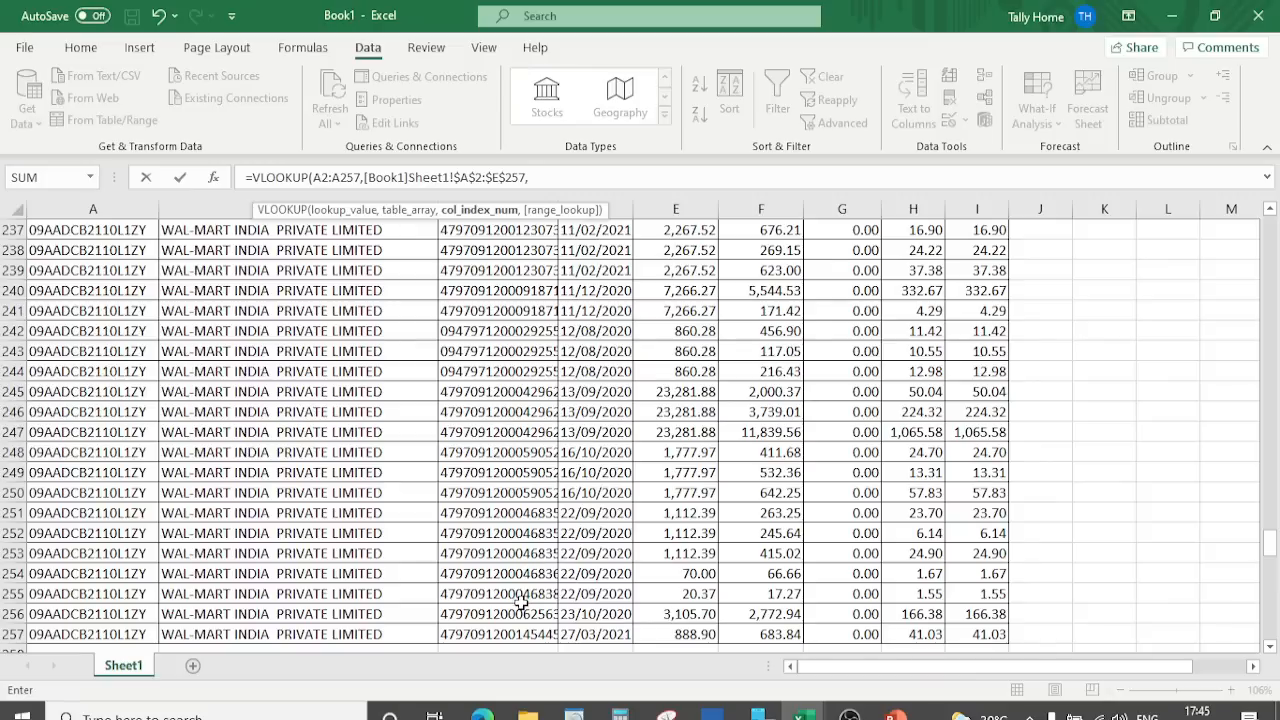
pyautogui.write('5,0)')
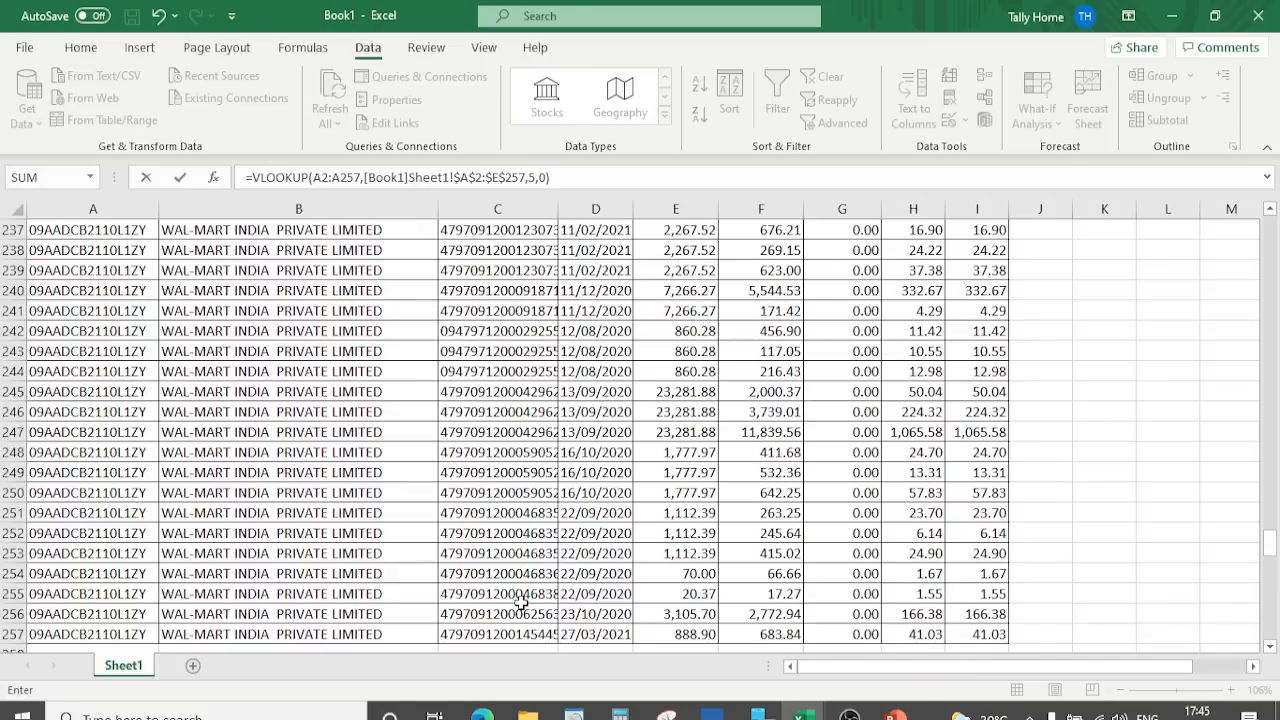
pyautogui.press('Return')
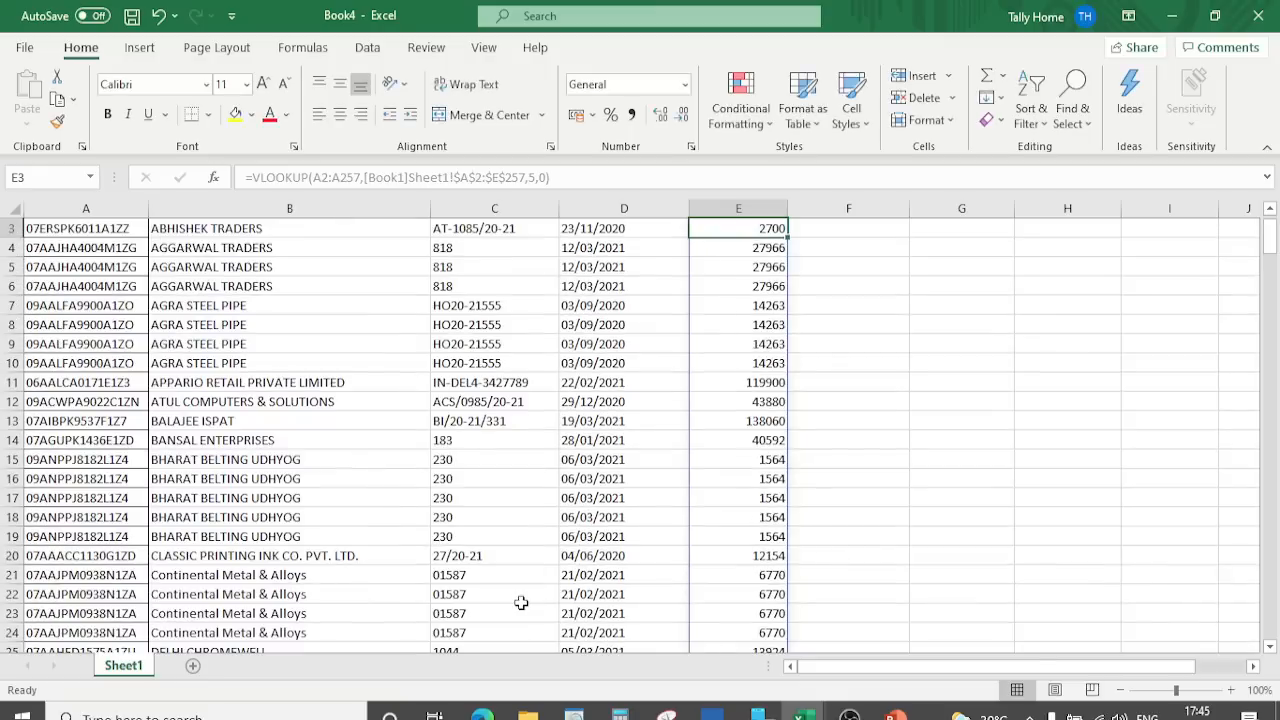
# Step: Examine the looked-up invoice values in the first rows of column E and switch to Book1 for the source data
pyautogui.press('Up')
pyautogui.press('Down')
pyautogui.press('Down')
pyautogui.press('Down')
pyautogui.press('Down')
pyautogui.press('Down')
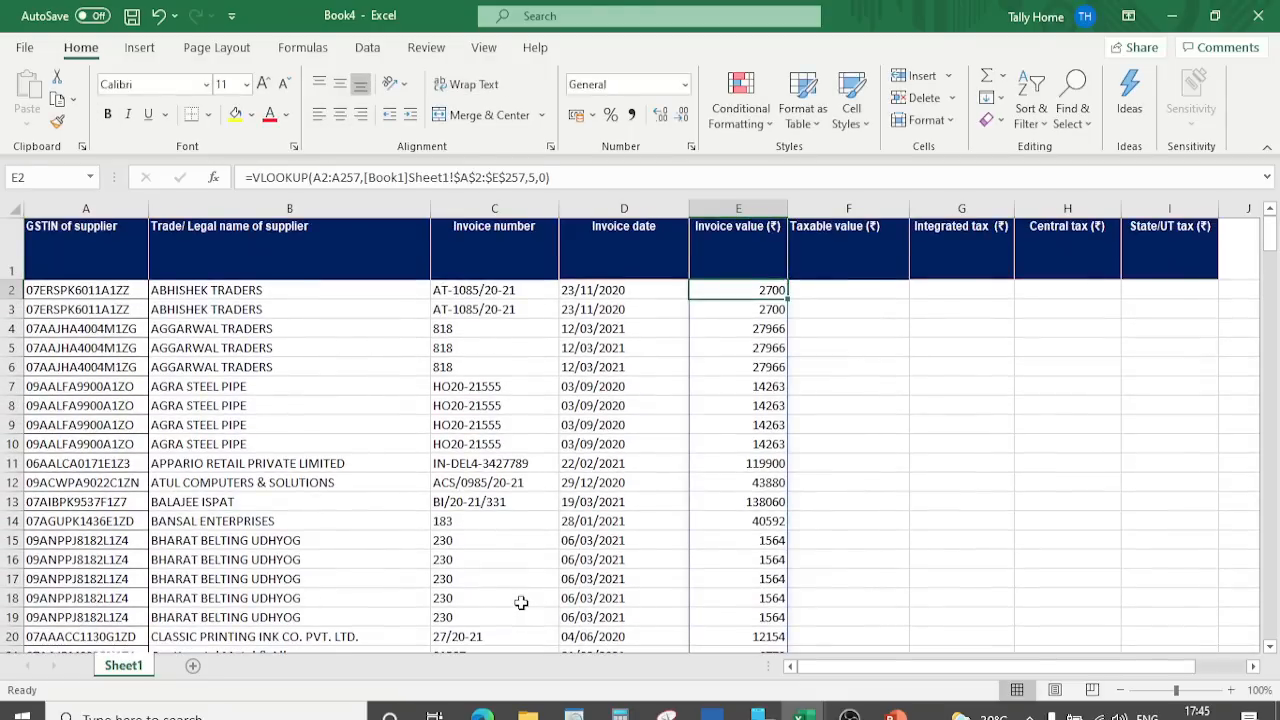
pyautogui.press('Down')
pyautogui.press('Down')
pyautogui.press('Up')
pyautogui.press('Up')
pyautogui.press('Up')
pyautogui.press('Up')
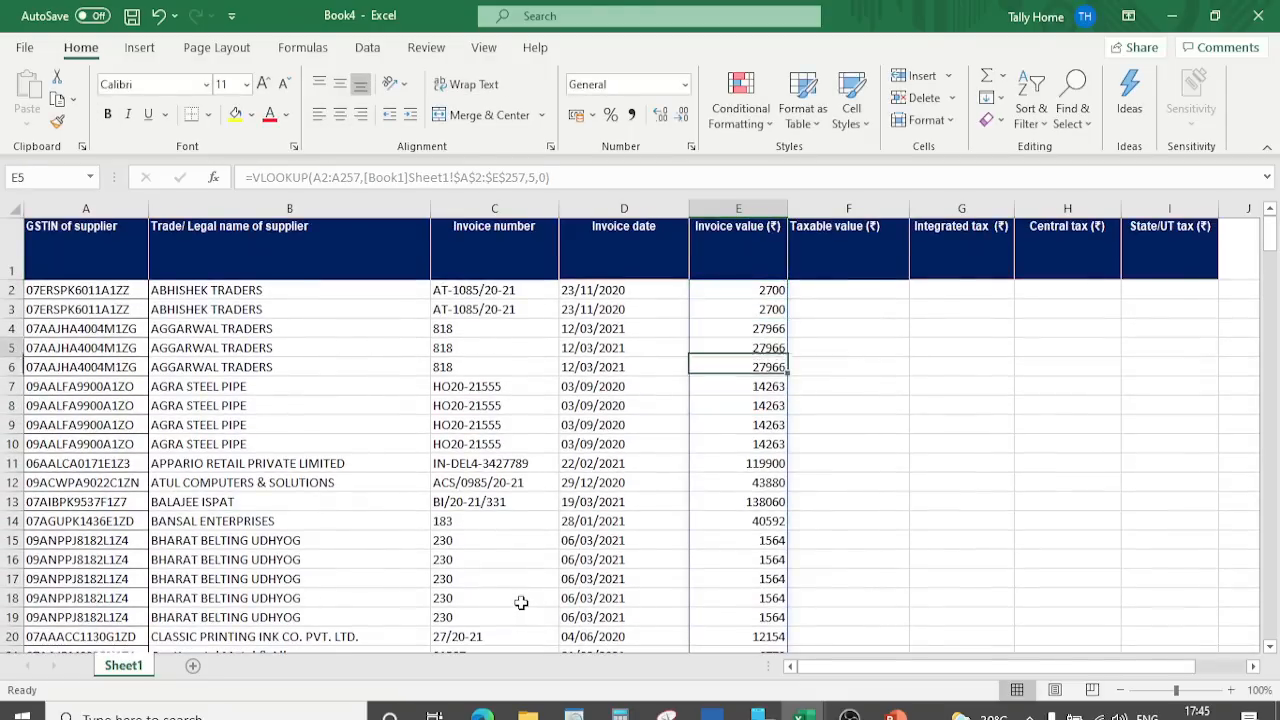
pyautogui.hotkey('alt', 'Tab')
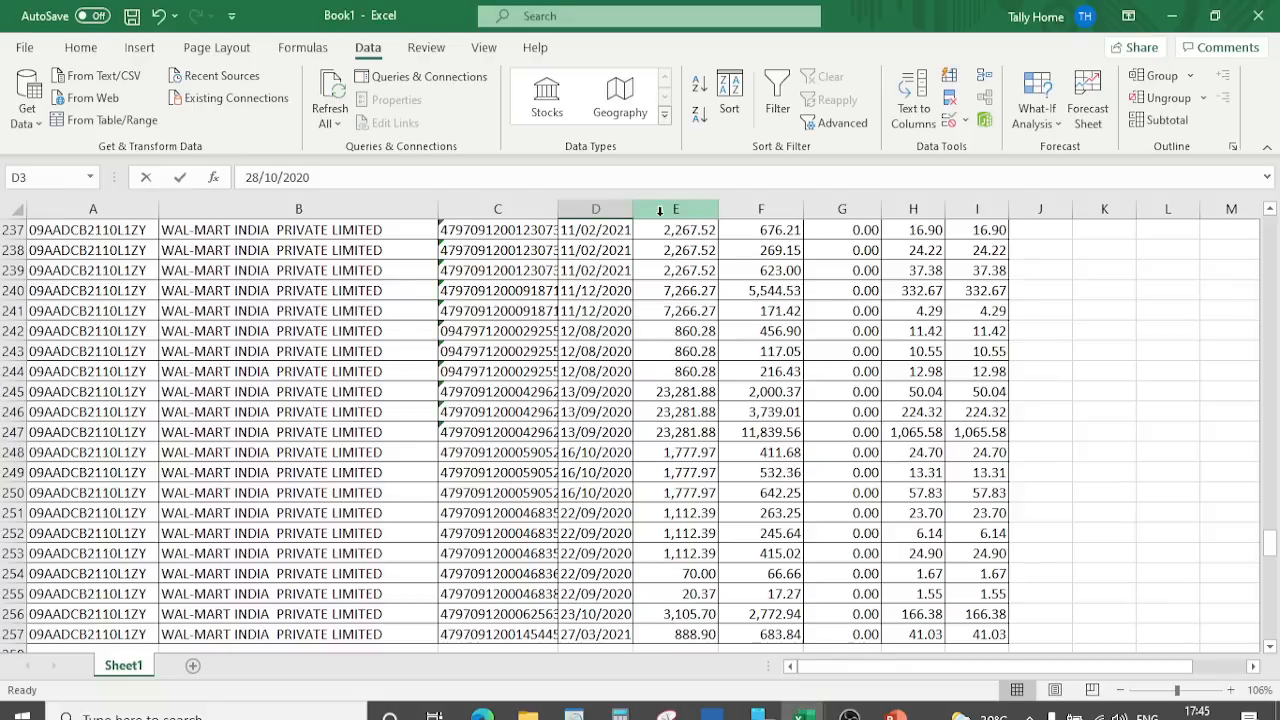
# Step: Examine the first invoice values in column E of the Book1 source data and return to Book4
pyautogui.click(677, 270)
pyautogui.press('pageup')
pyautogui.press('pageup')
pyautogui.press('pageup')
pyautogui.press('pageup')
pyautogui.press('pageup')
pyautogui.press('pageup')
pyautogui.press('pageup')
pyautogui.press('pageup')
pyautogui.press('pageup')
pyautogui.press('pageup')
pyautogui.press('pageup')
pyautogui.press('pageup')
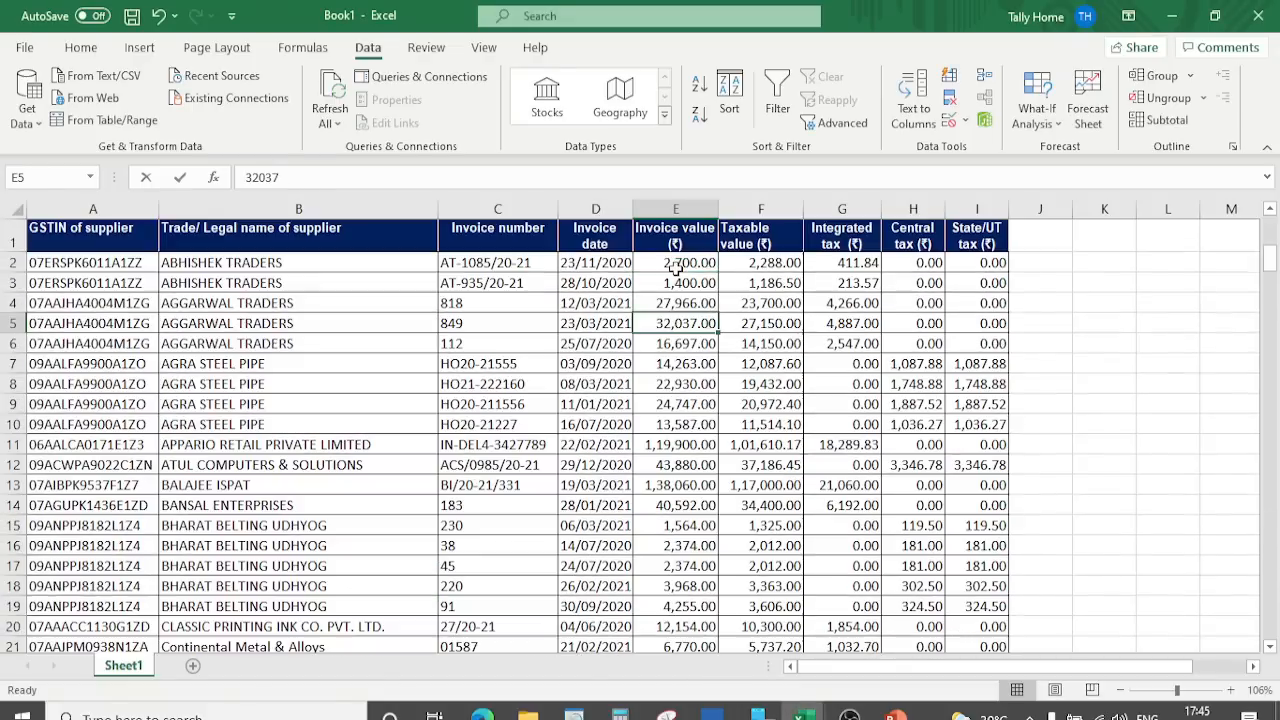
pyautogui.click(677, 265)
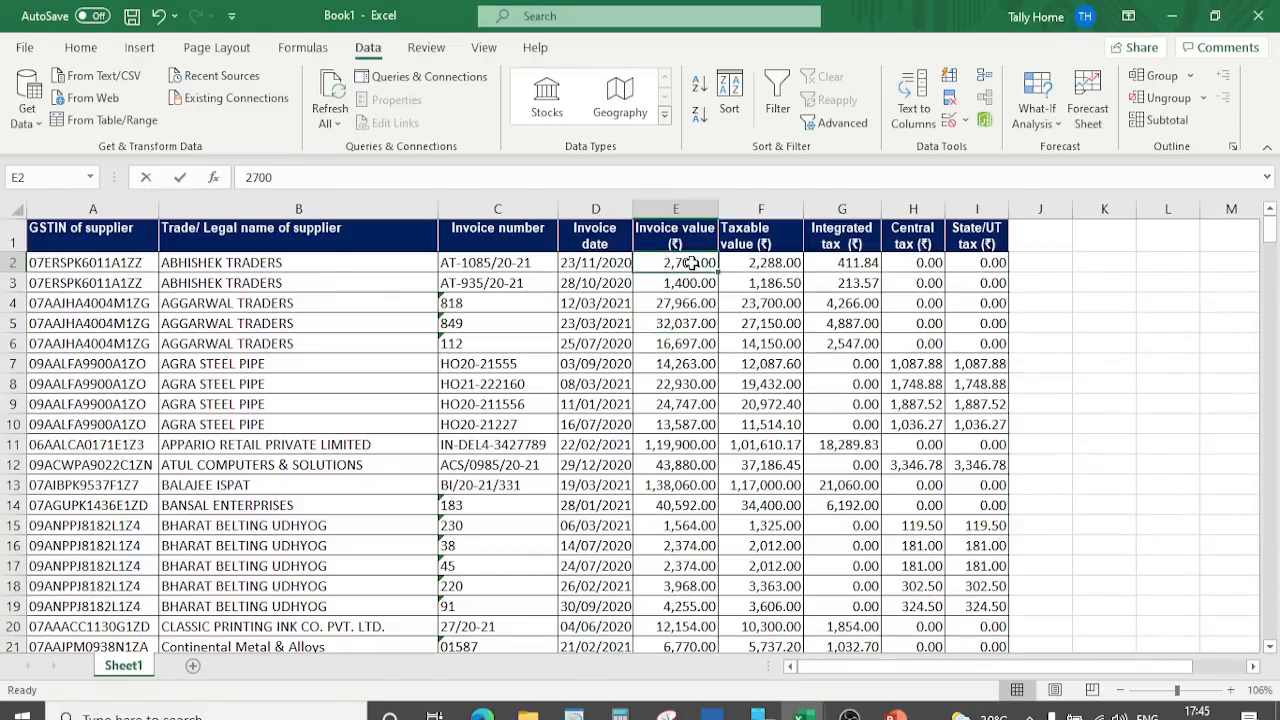
pyautogui.hotkey('alt', 'Tab')
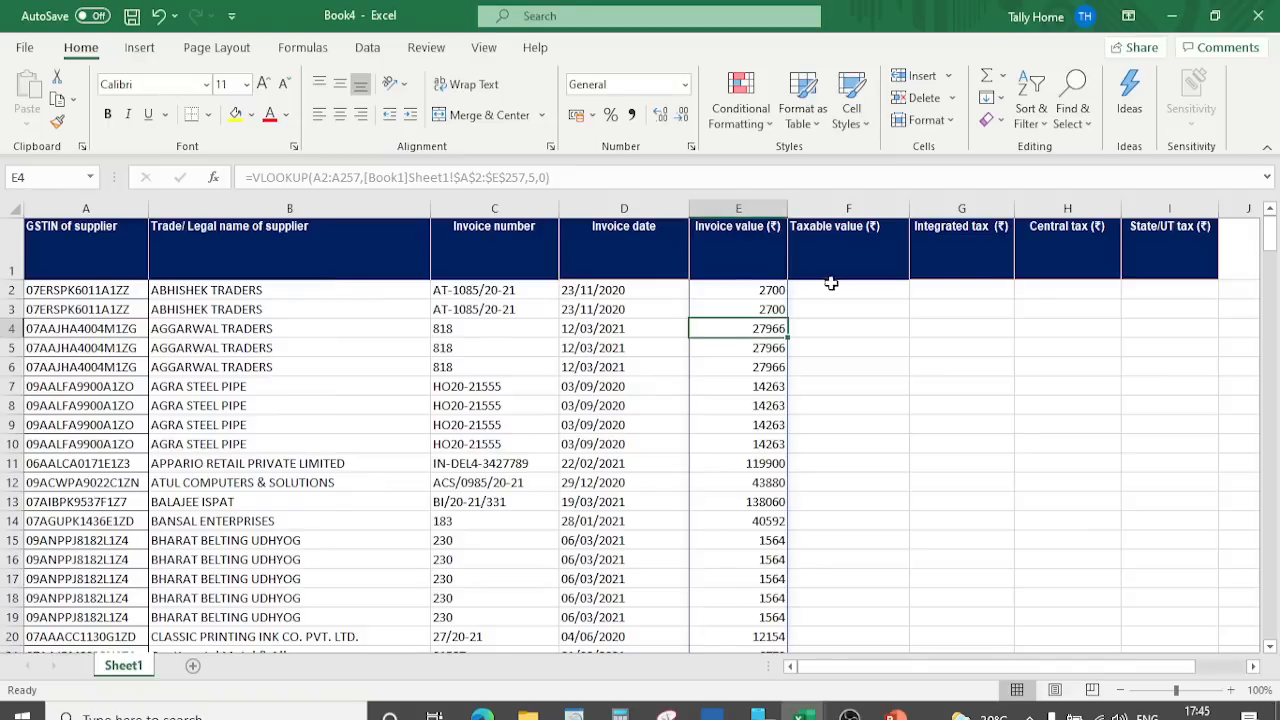
# Step: Start a VLOOKUP in F2 under Taxable value, with the supplier name range B2# as lookup value
pyautogui.click(838, 294)
pyautogui.write('=')
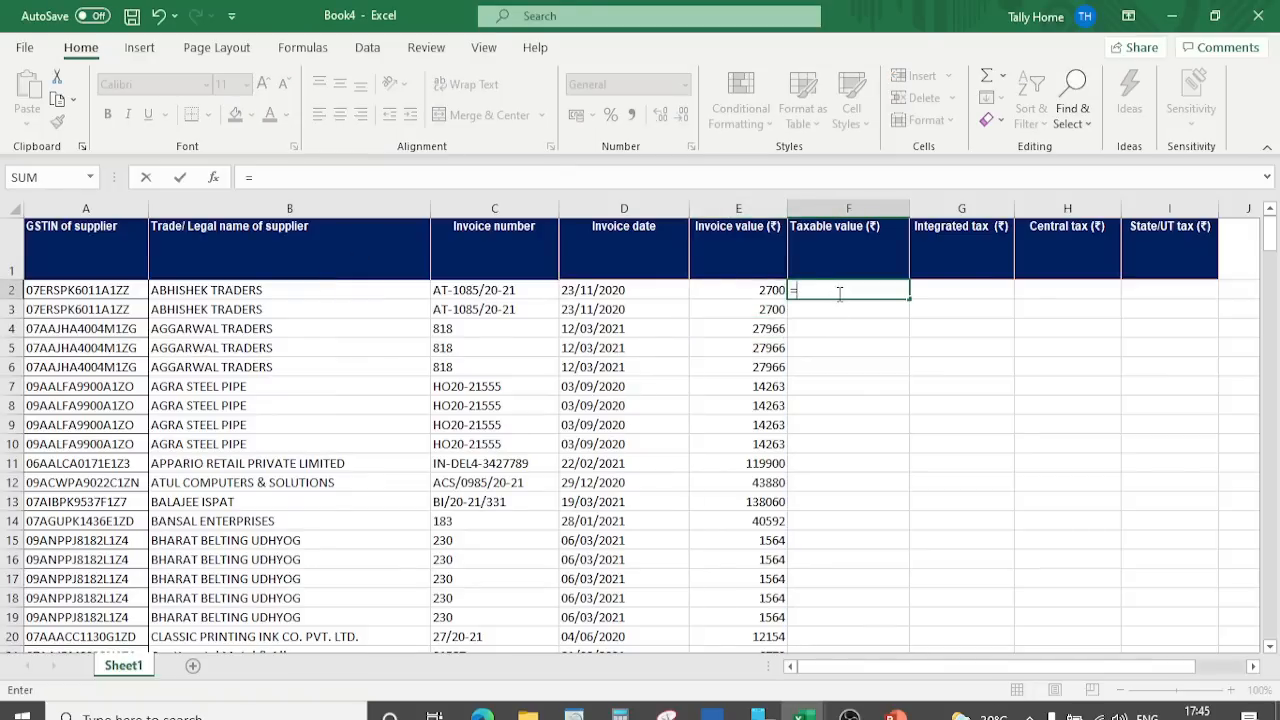
pyautogui.write('VLOOK')
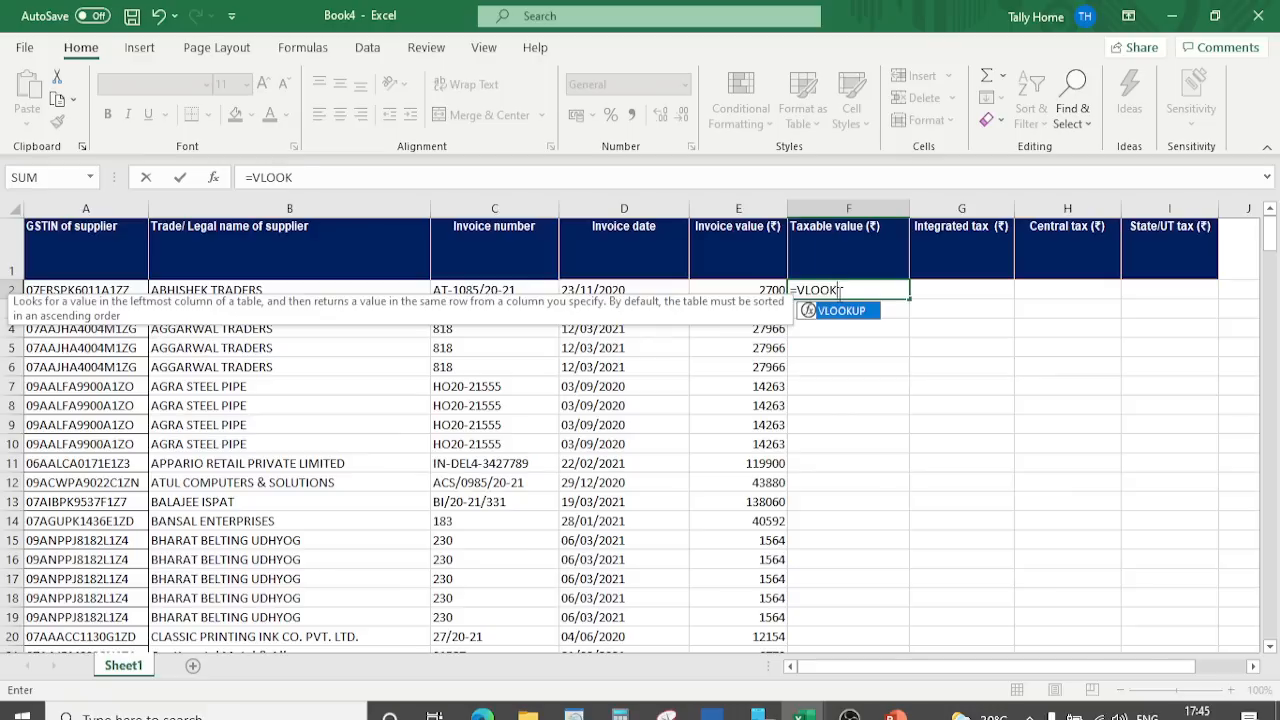
pyautogui.write('UP(')
pyautogui.press('Left')
pyautogui.press('Left')
pyautogui.press('Left')
pyautogui.press('Left')
pyautogui.press('Left')
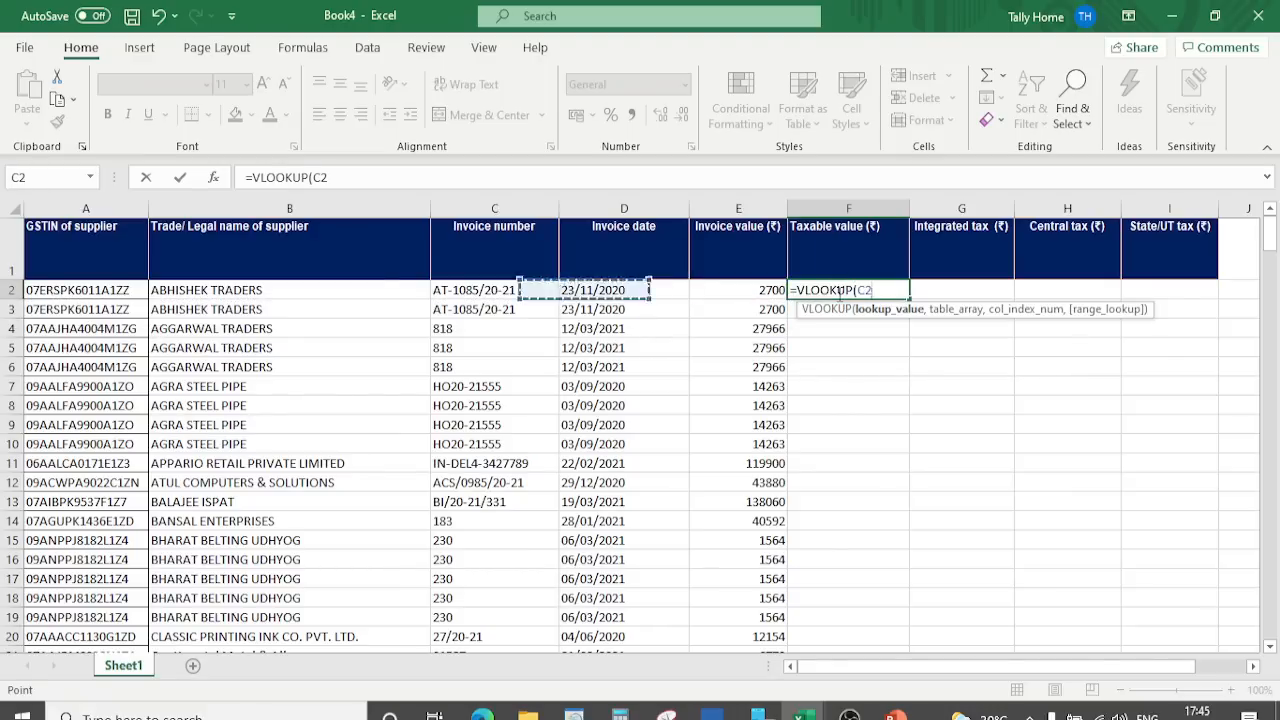
pyautogui.press('Right')
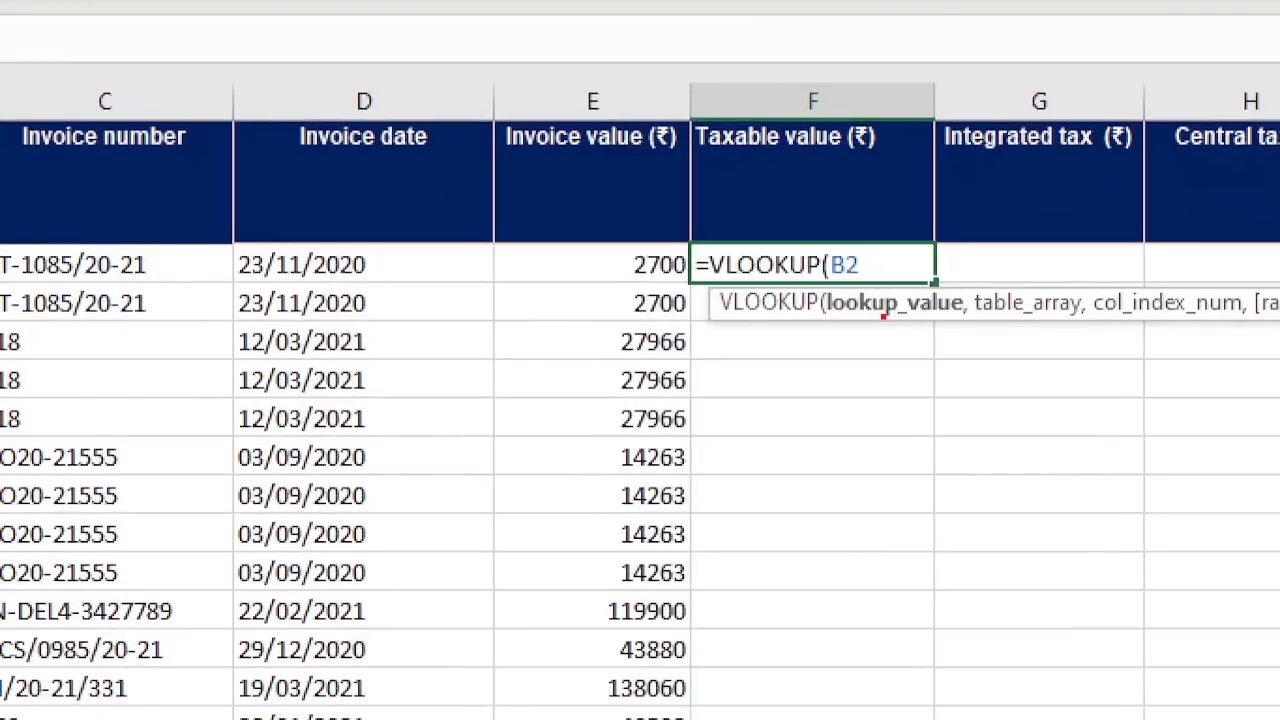
pyautogui.moveTo(820, 285)
pyautogui.mouseDown()
pyautogui.moveTo(895, 322)
pyautogui.moveTo(955, 332)
pyautogui.mouseUp()
pyautogui.moveTo(962, 272); pyautogui.dragTo(1258, 334)
pyautogui.press('Escape')
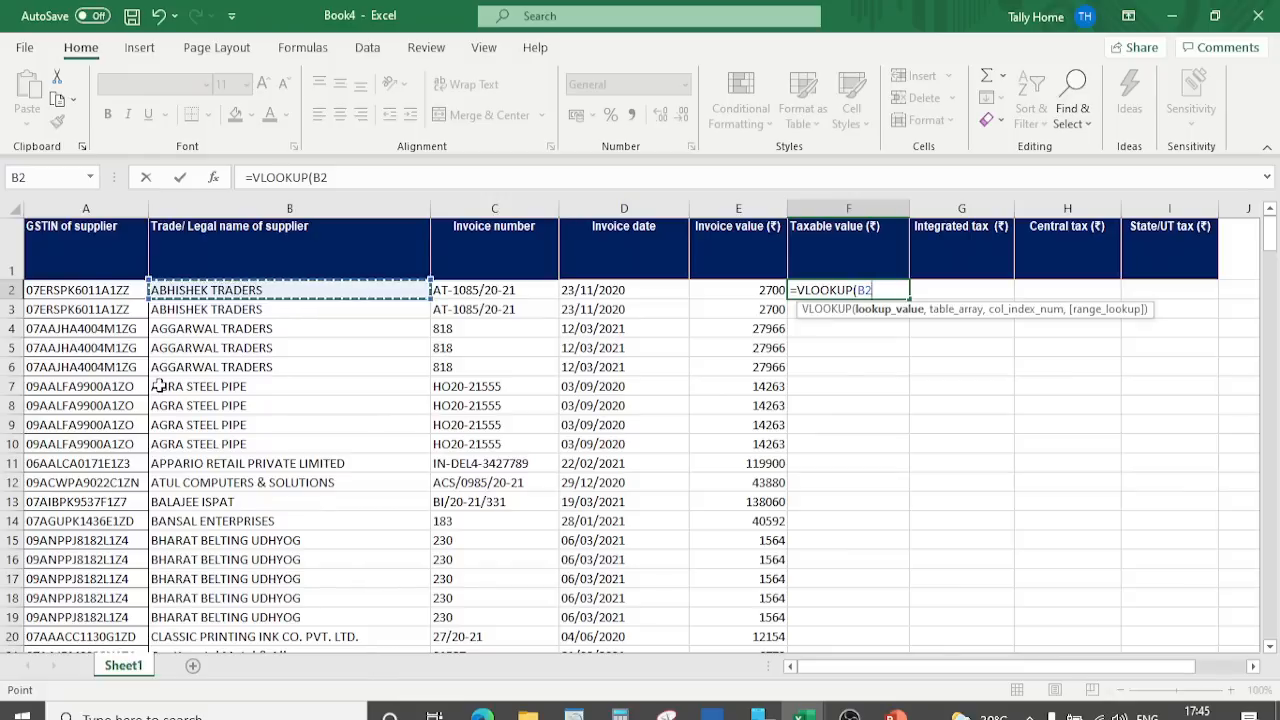
pyautogui.hotkey('ctrl', 'shift', 'Down')
pyautogui.write(',')
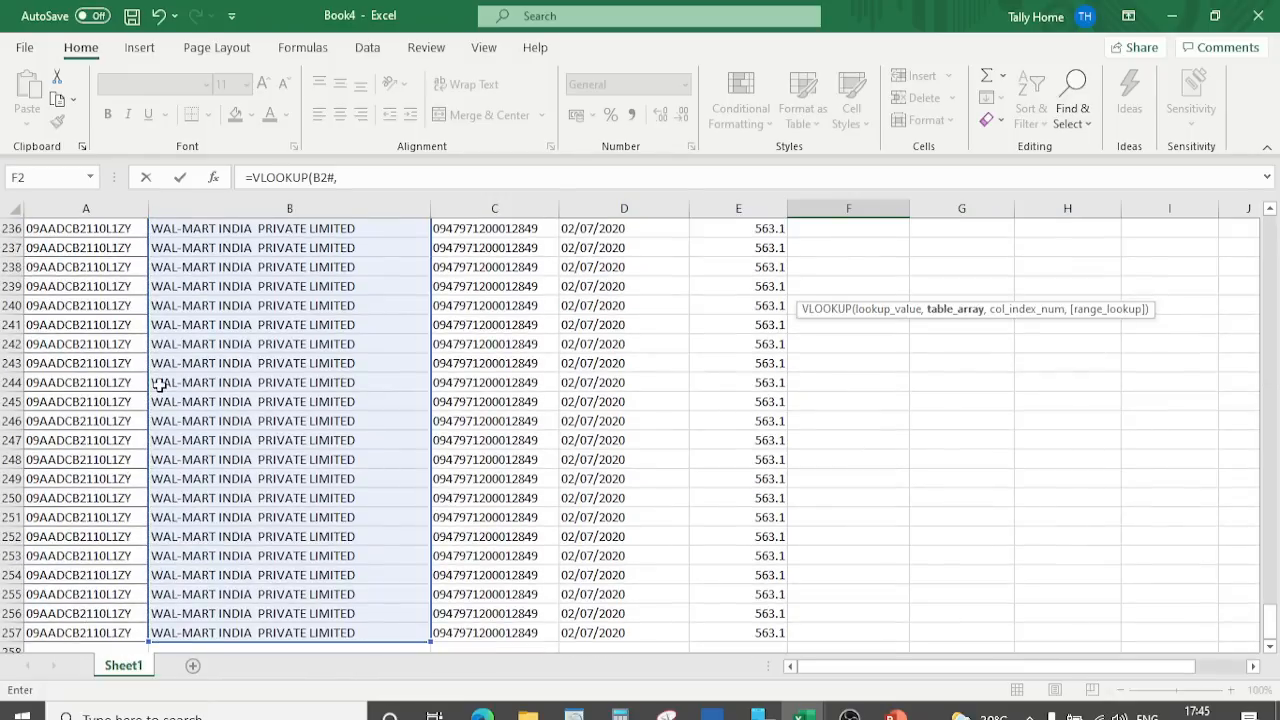
# Step: Switch to Book1 and set the table array to $B$2:$F$257 on Sheet1, from Trade/Legal name of supplier through Taxable value
pyautogui.hotkey('ctrl', 'Tab')
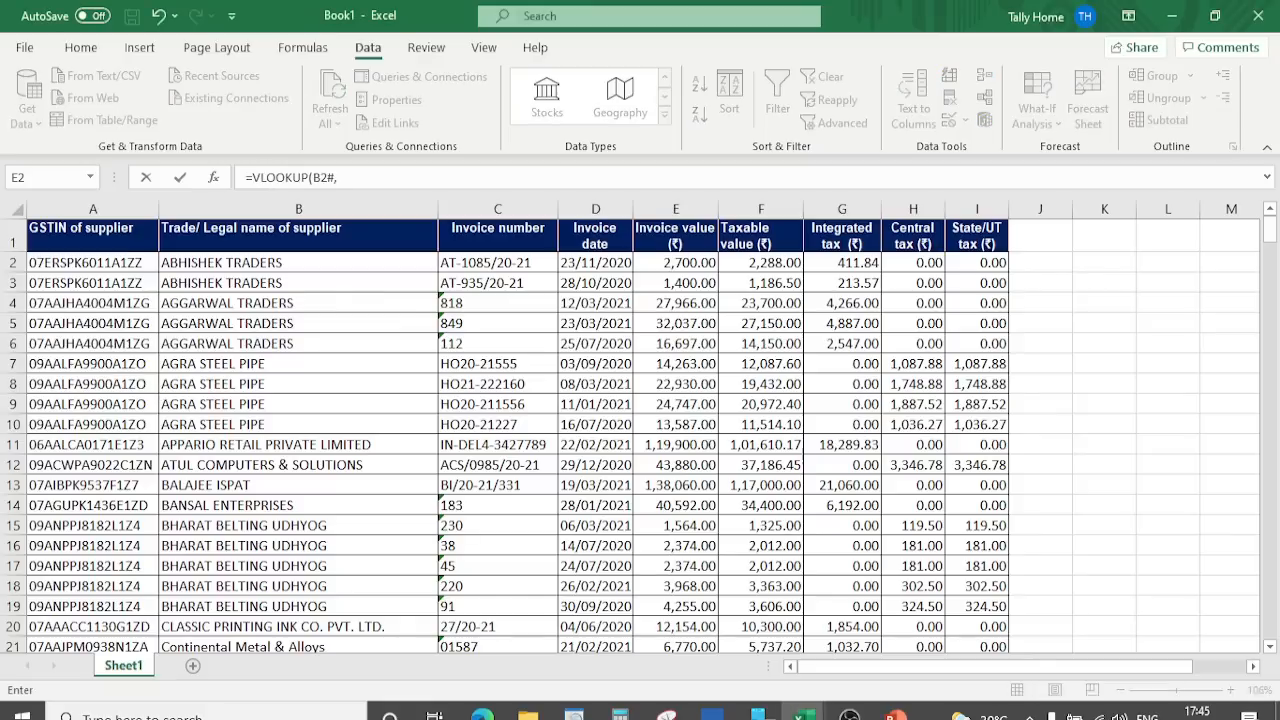
pyautogui.click(222, 262)
pyautogui.click(121, 262)
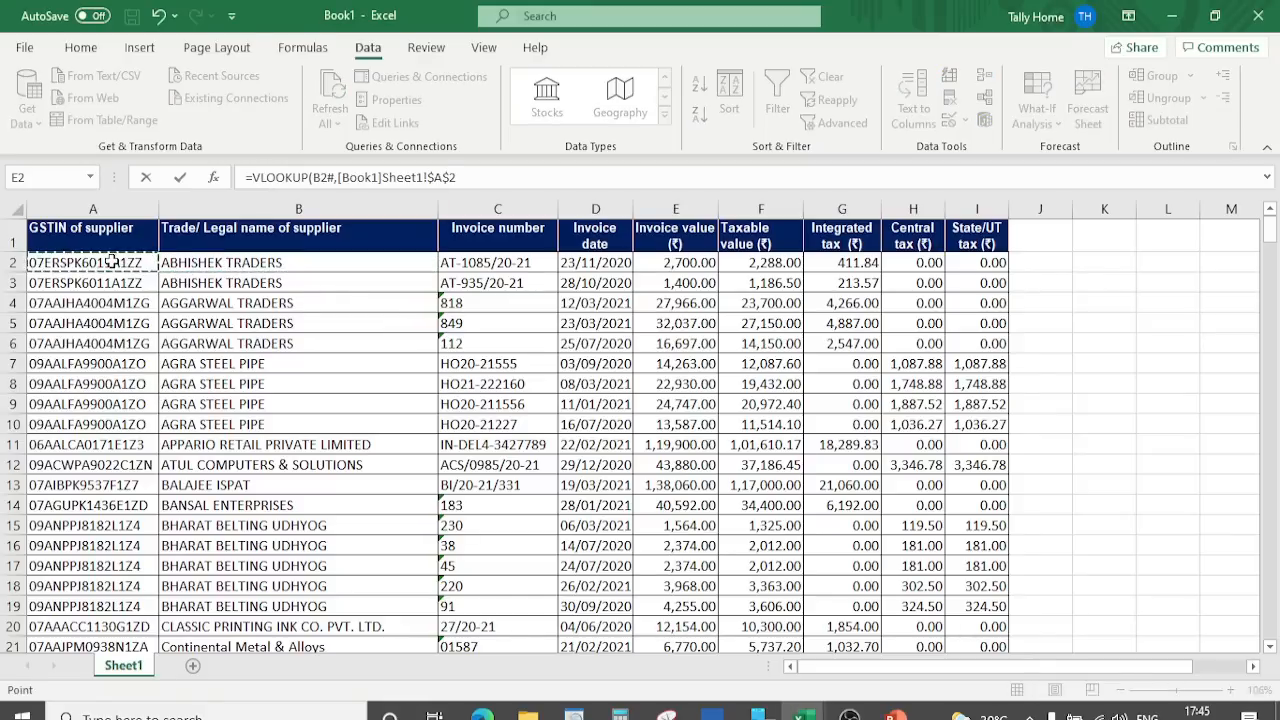
pyautogui.click(228, 264)
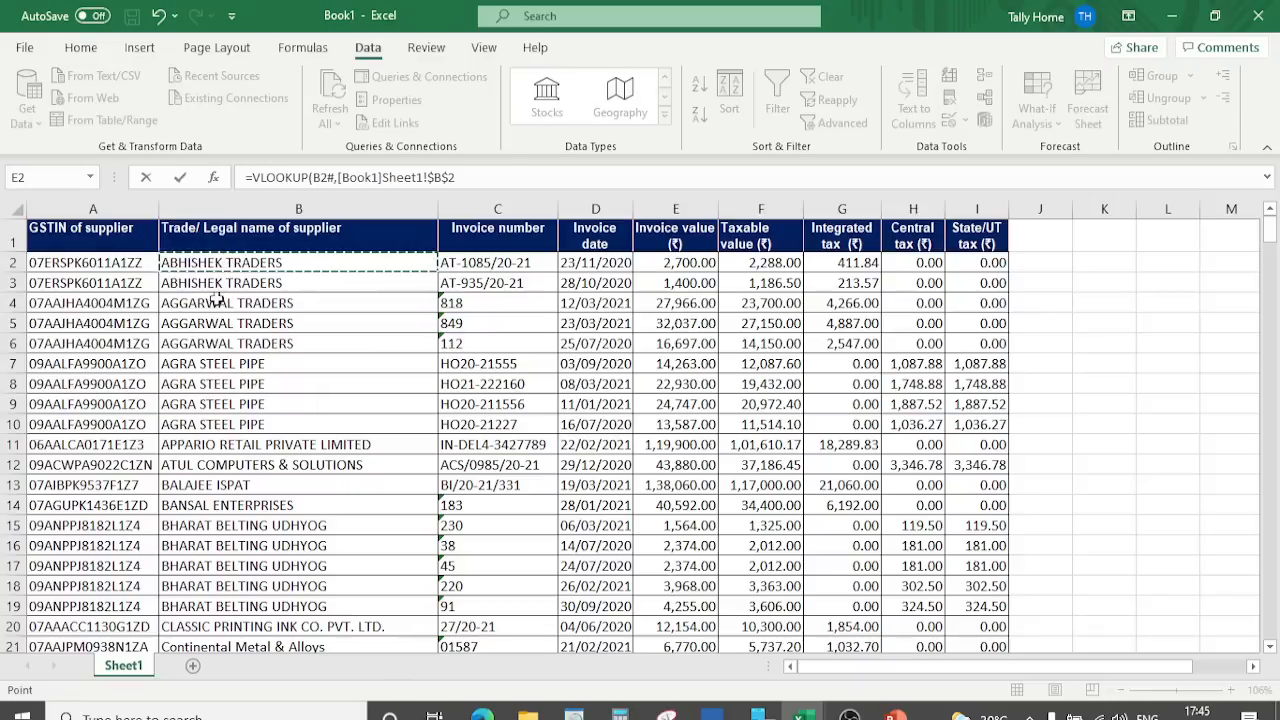
pyautogui.click(64, 267)
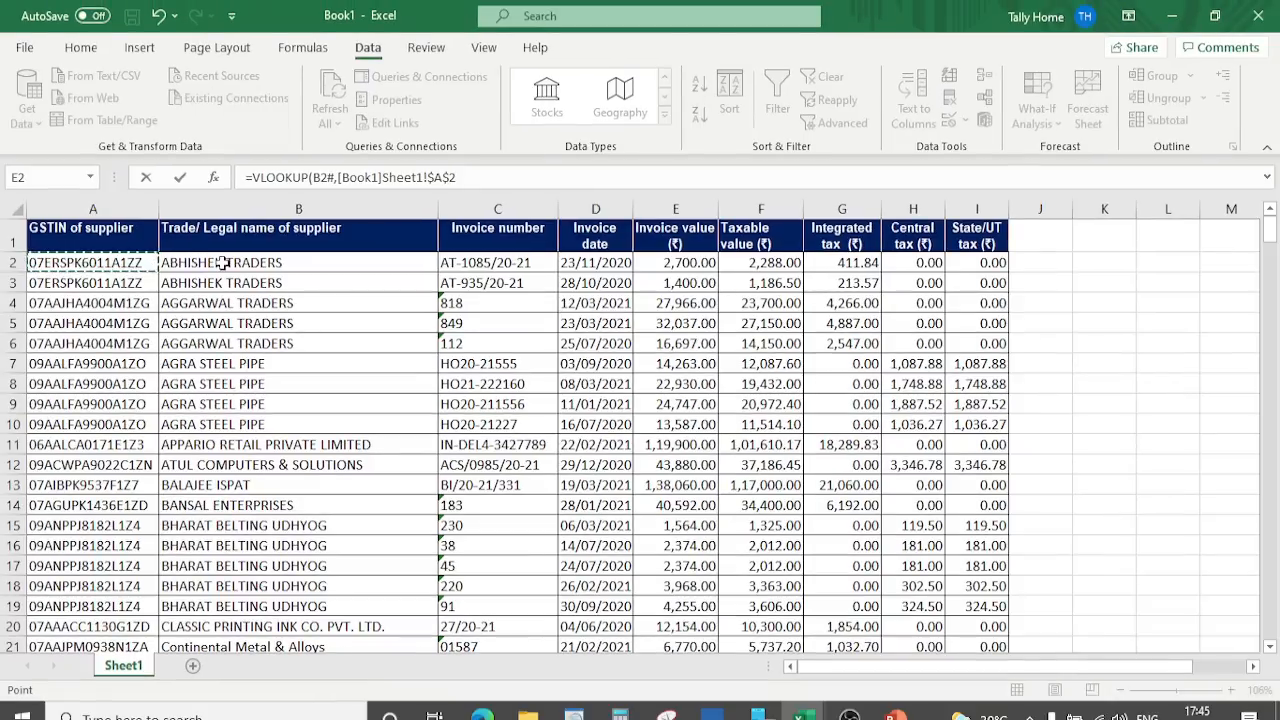
pyautogui.click(223, 263)
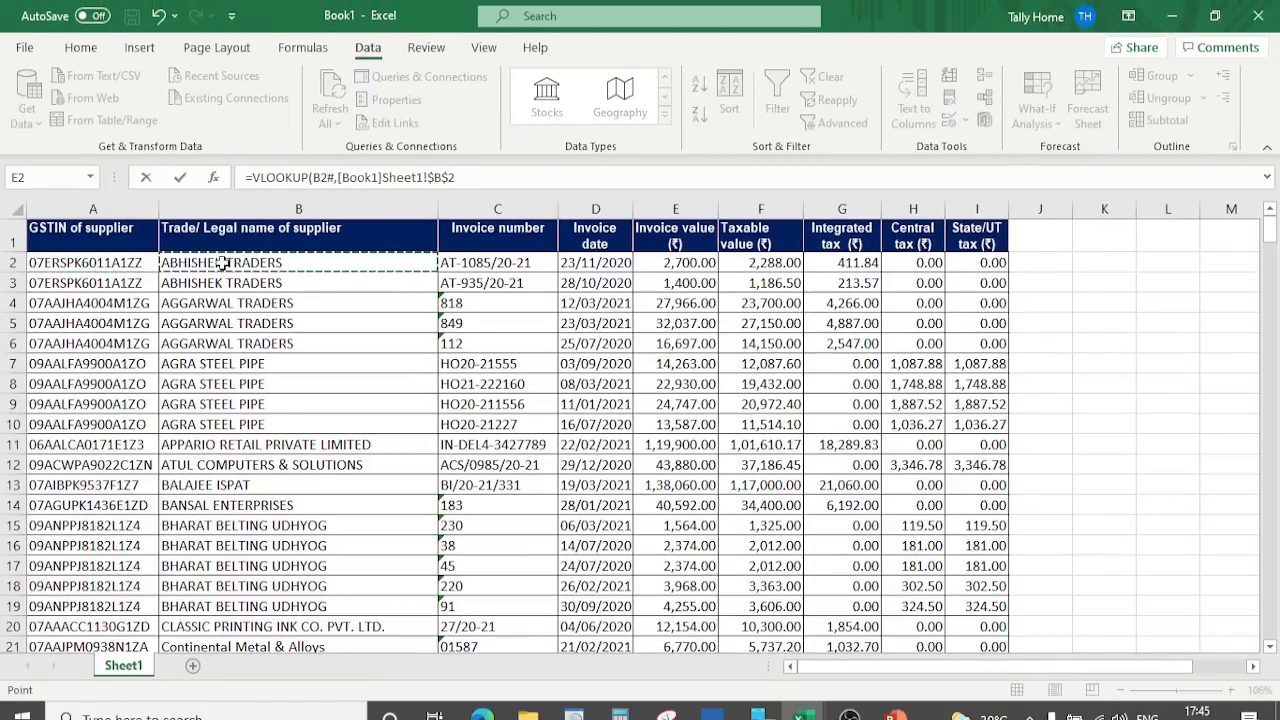
pyautogui.click(483, 262)
pyautogui.click(594, 262)
pyautogui.click(678, 264)
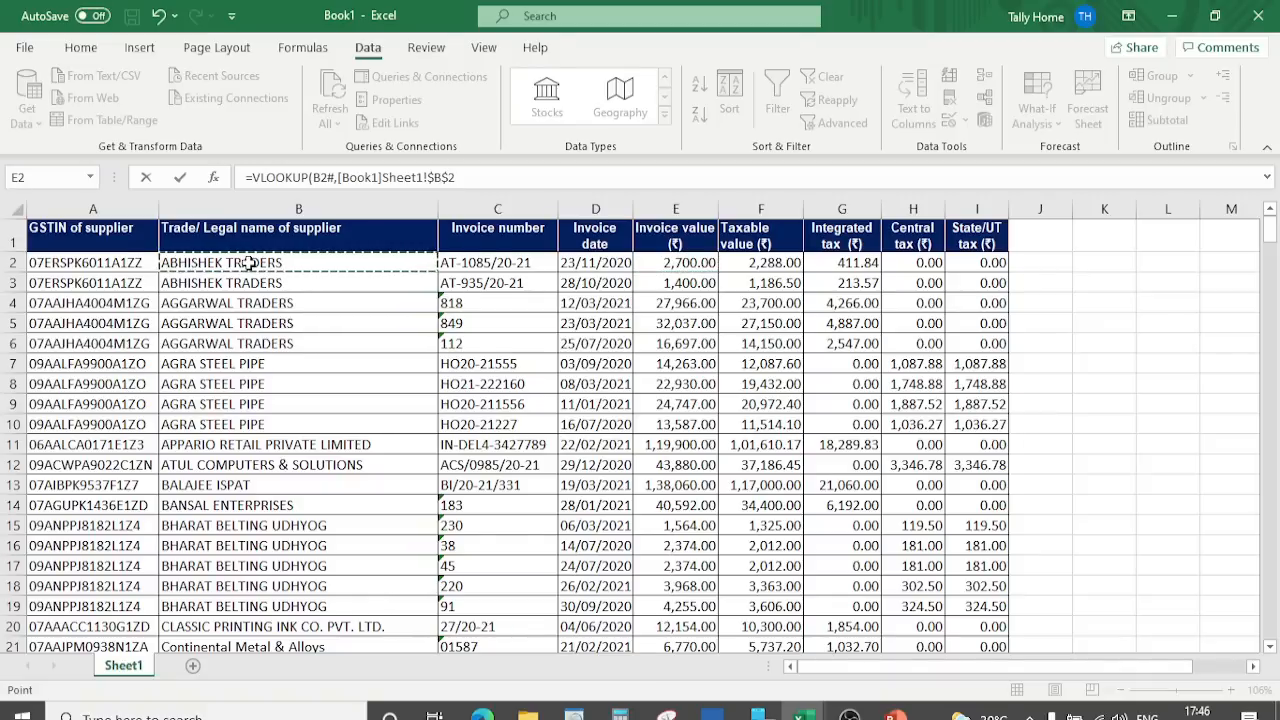
pyautogui.moveTo(712, 270); pyautogui.dragTo(798, 270)
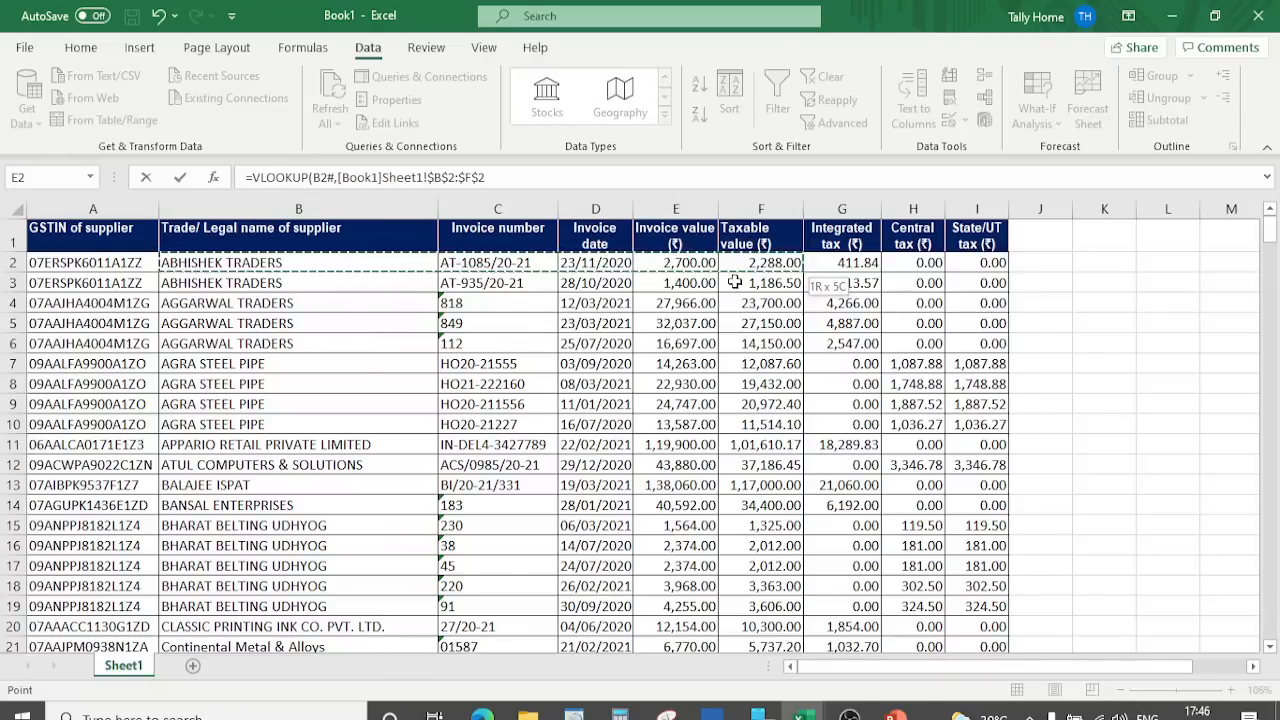
pyautogui.hotkey('ctrl', 'shift', 'Down')
# Step: Complete the taxable value VLOOKUP with column index 5 and range lookup 0, and enter it
pyautogui.write(',5,')
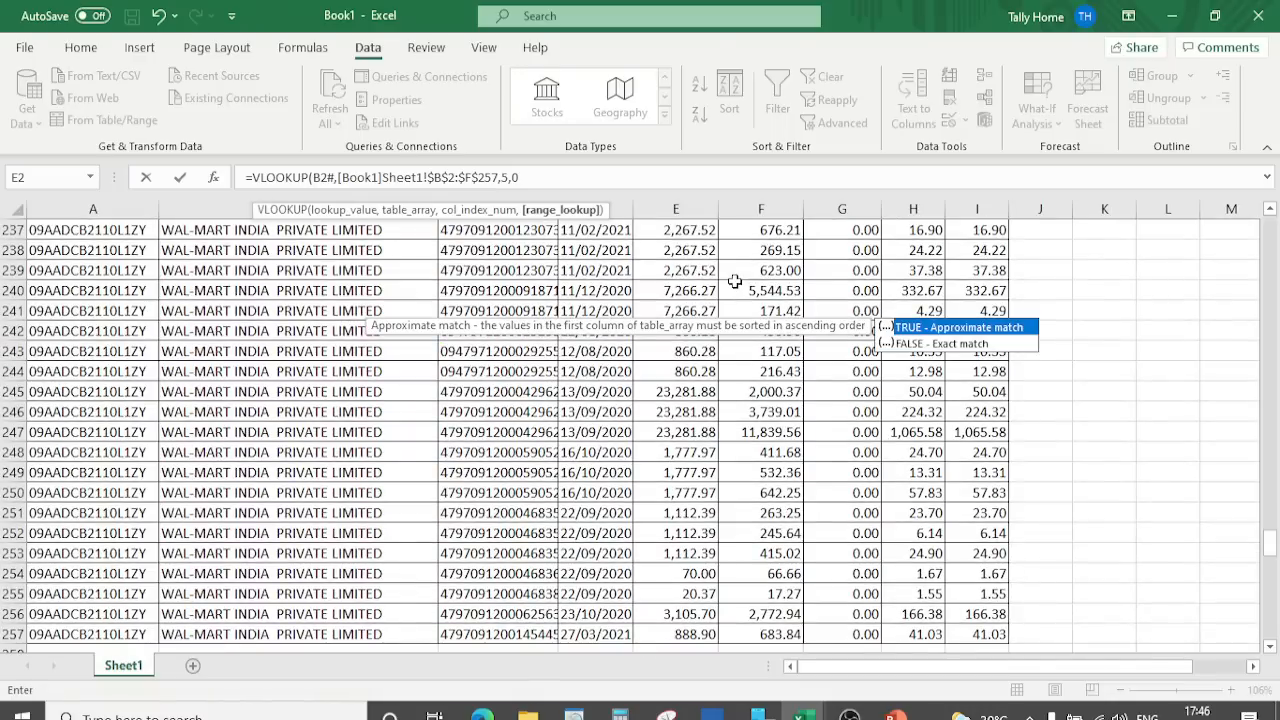
pyautogui.write('0')
pyautogui.press('Return')
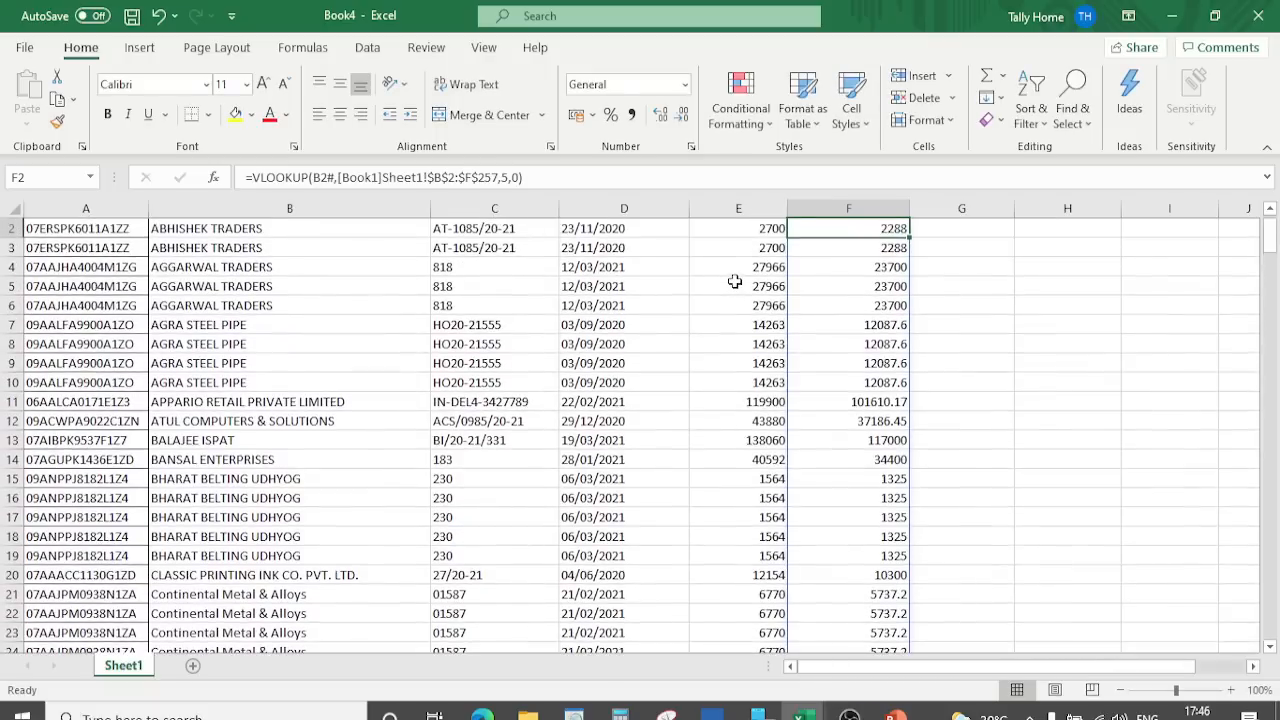
pyautogui.press('Up')
pyautogui.press('Down')
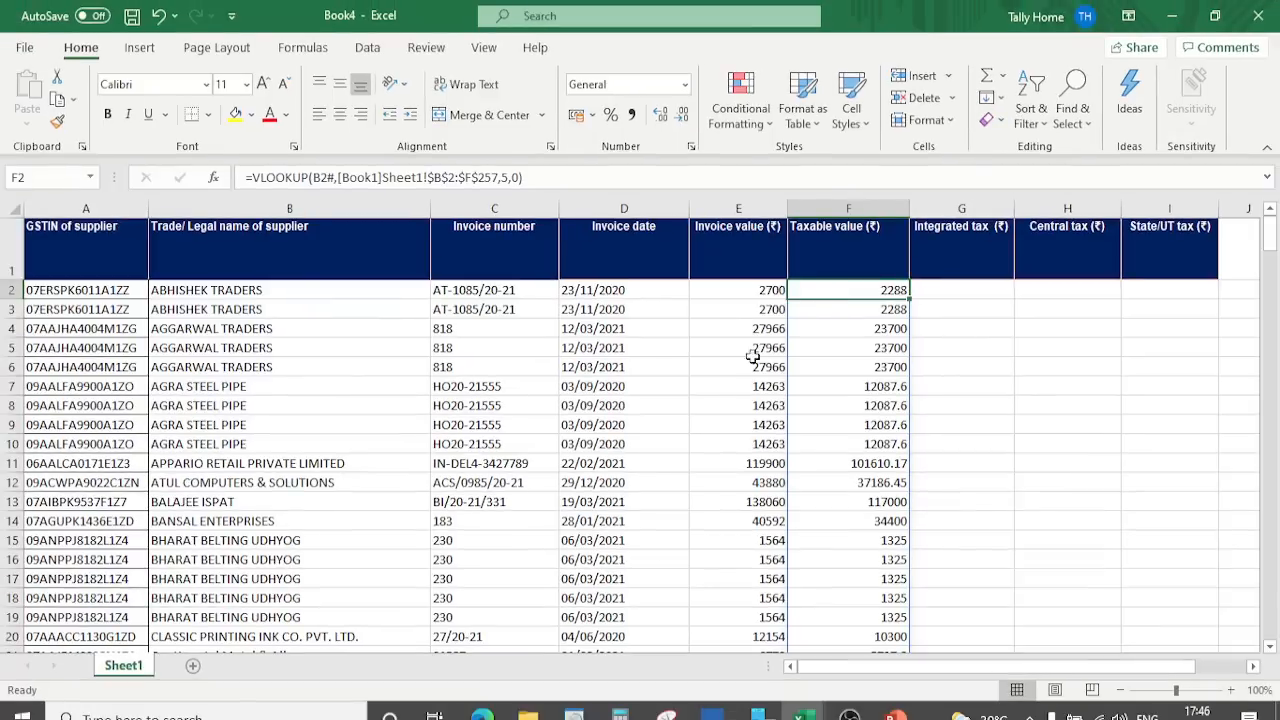
pyautogui.click(350, 447)
pyautogui.press('Left')
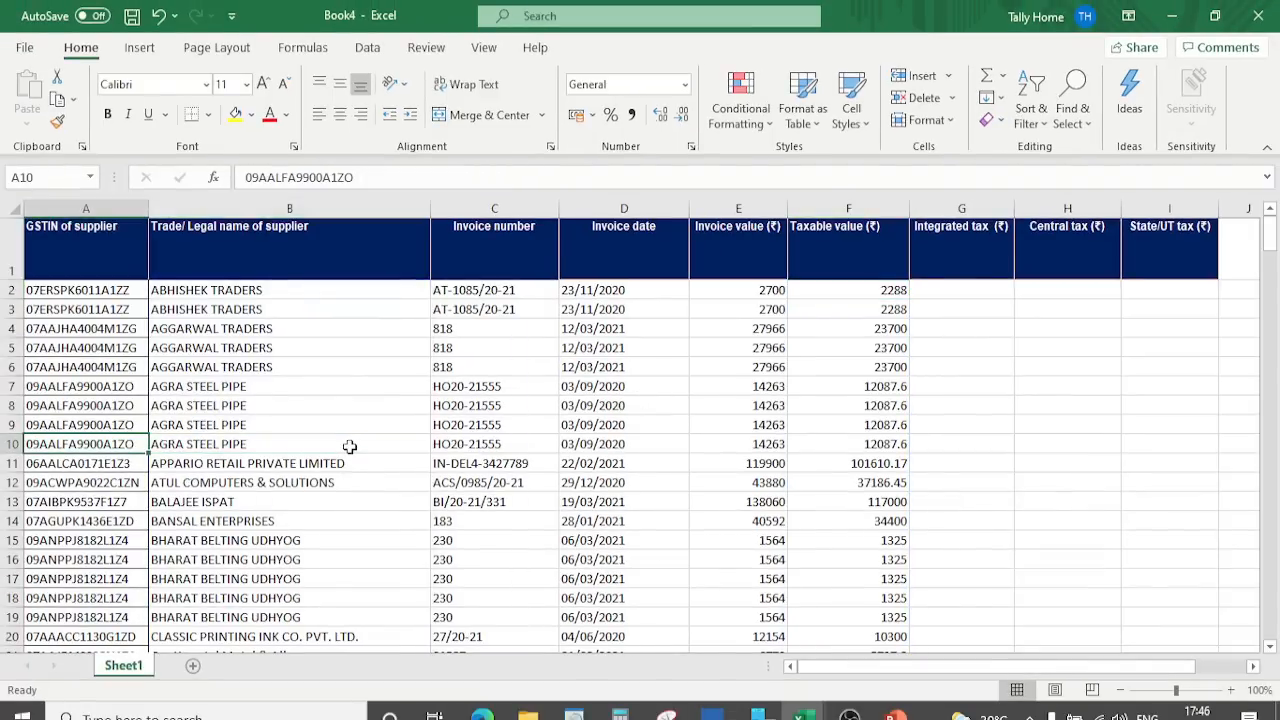
pyautogui.hotkey('alt', 'Tab')
pyautogui.hotkey('alt', 'Tab')
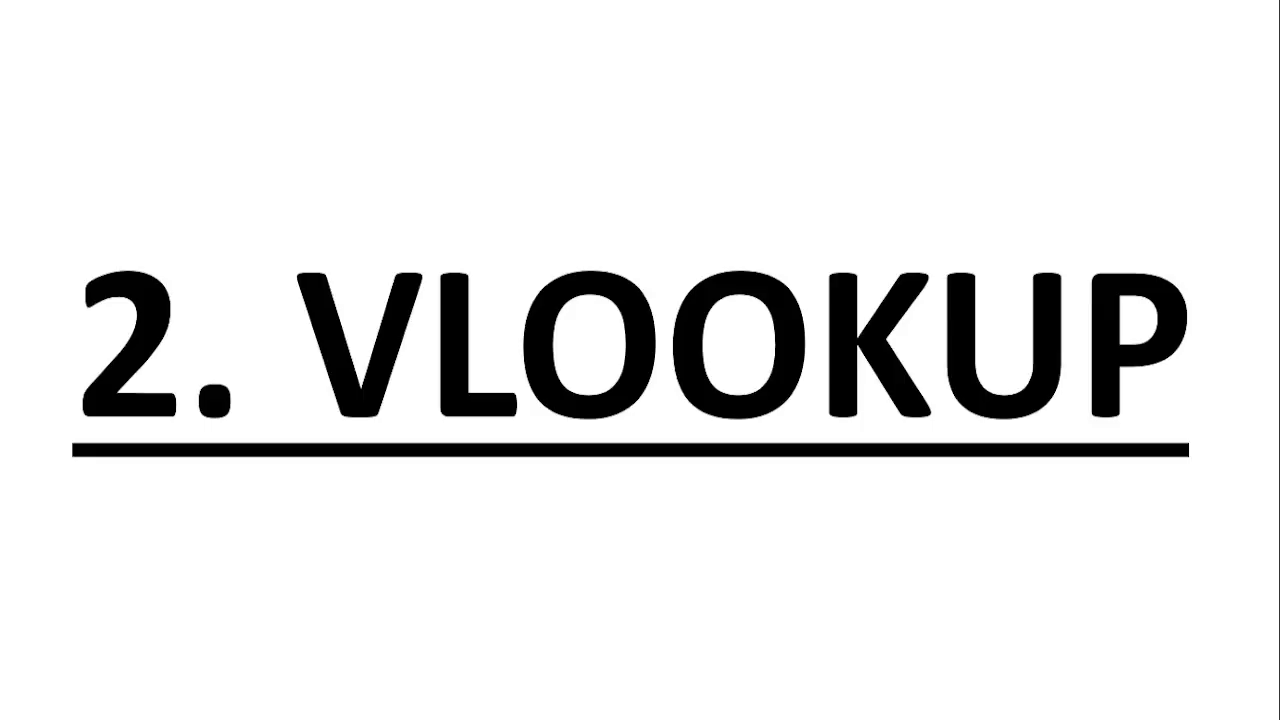
pyautogui.hotkey('alt', 'Tab')
pyautogui.hotkey('alt', 'Tab')
pyautogui.hotkey('alt', 'Tab')
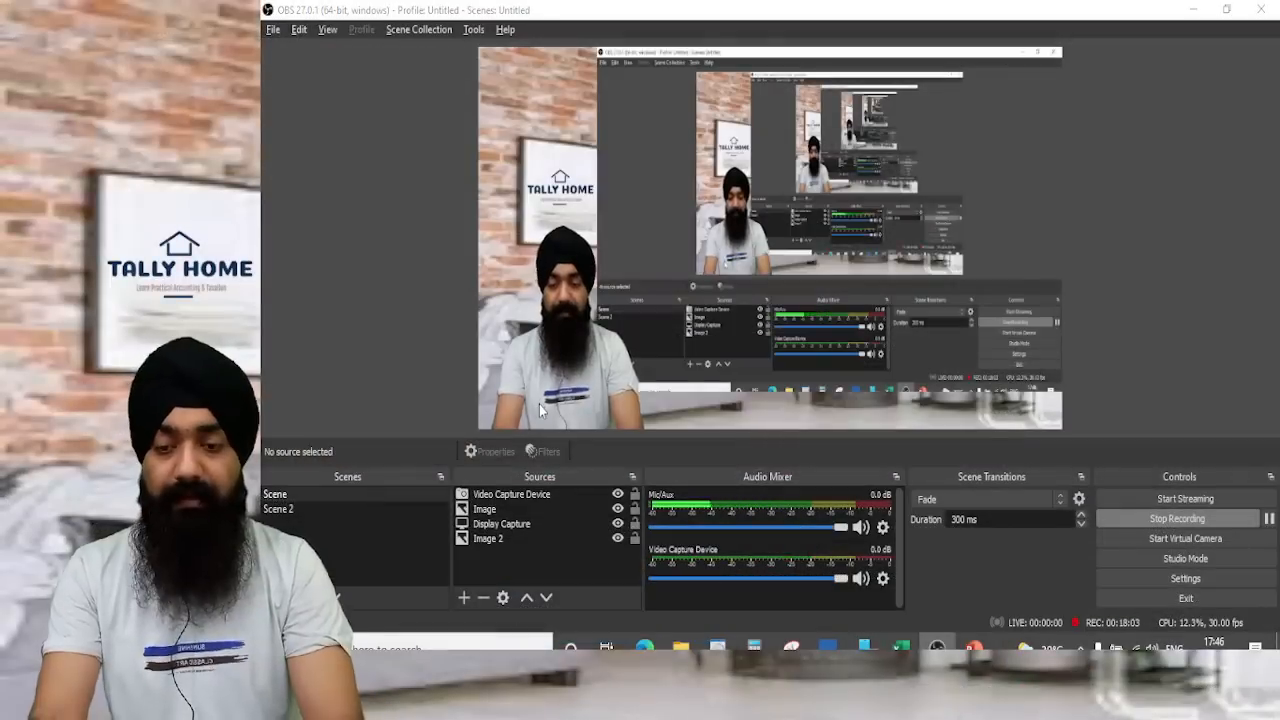
pyautogui.hotkey('alt', 'Tab')
pyautogui.press('Left')
pyautogui.press('Left')
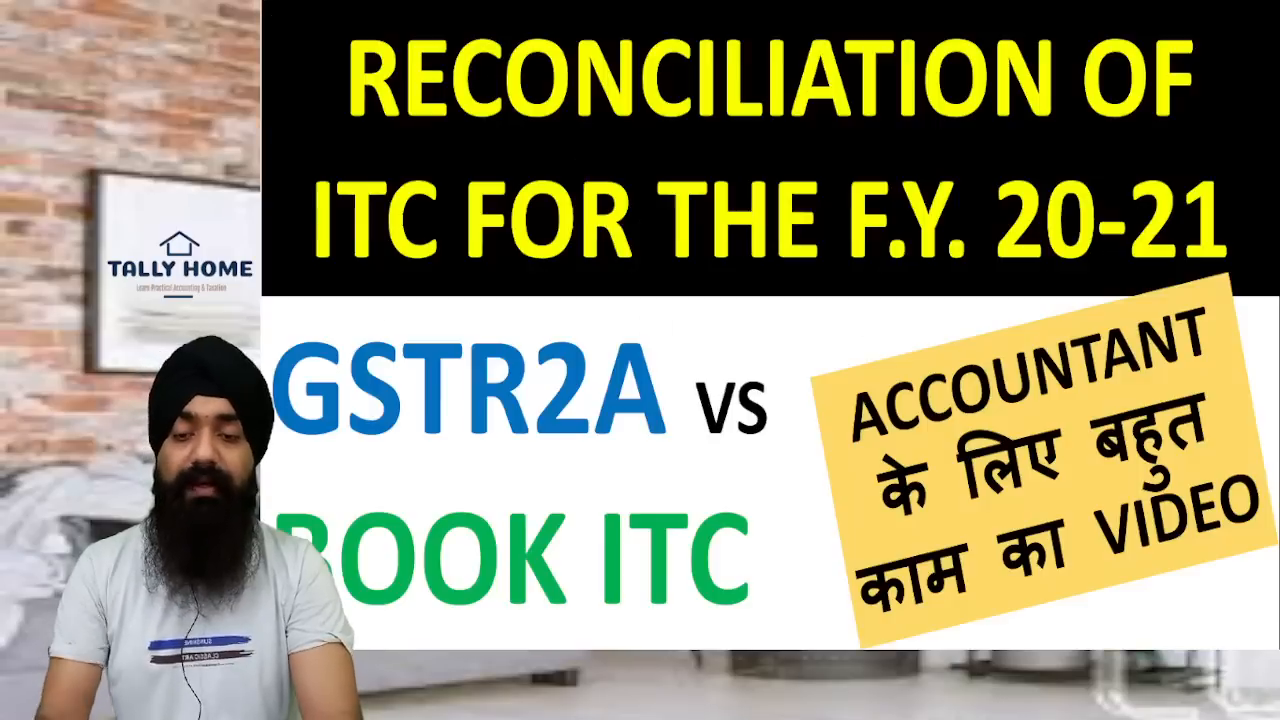
pyautogui.press('Left')
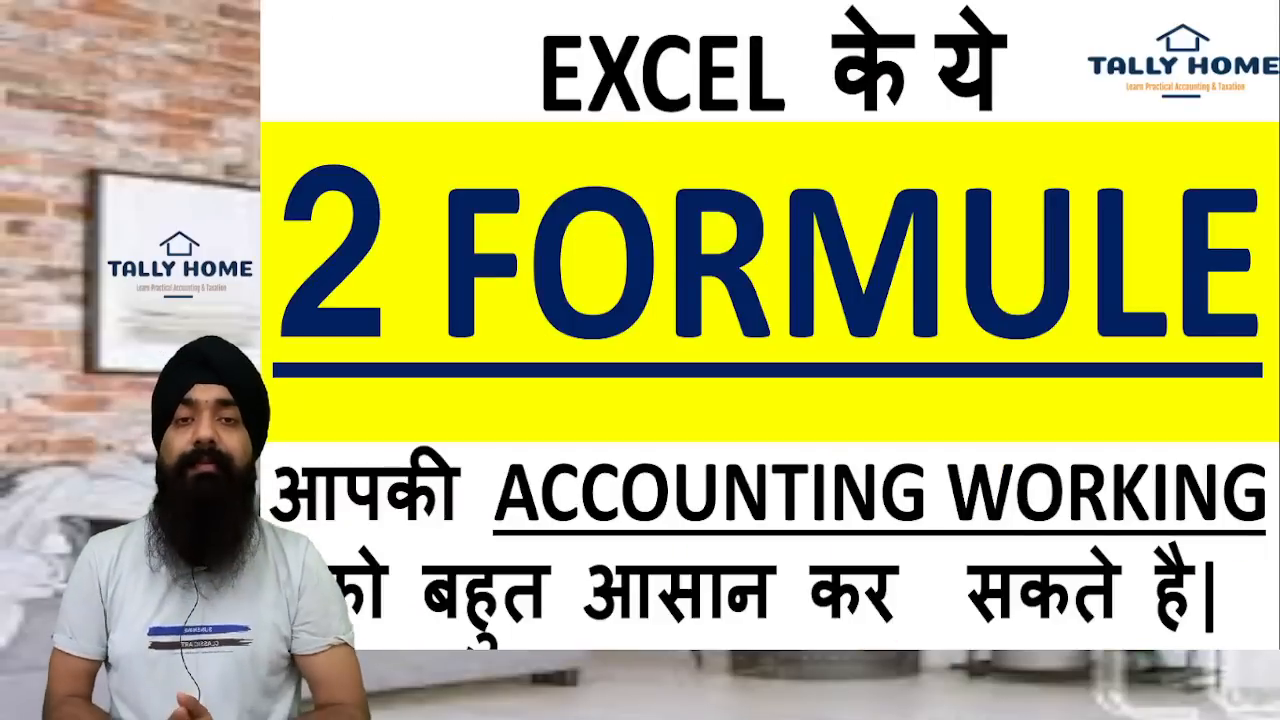